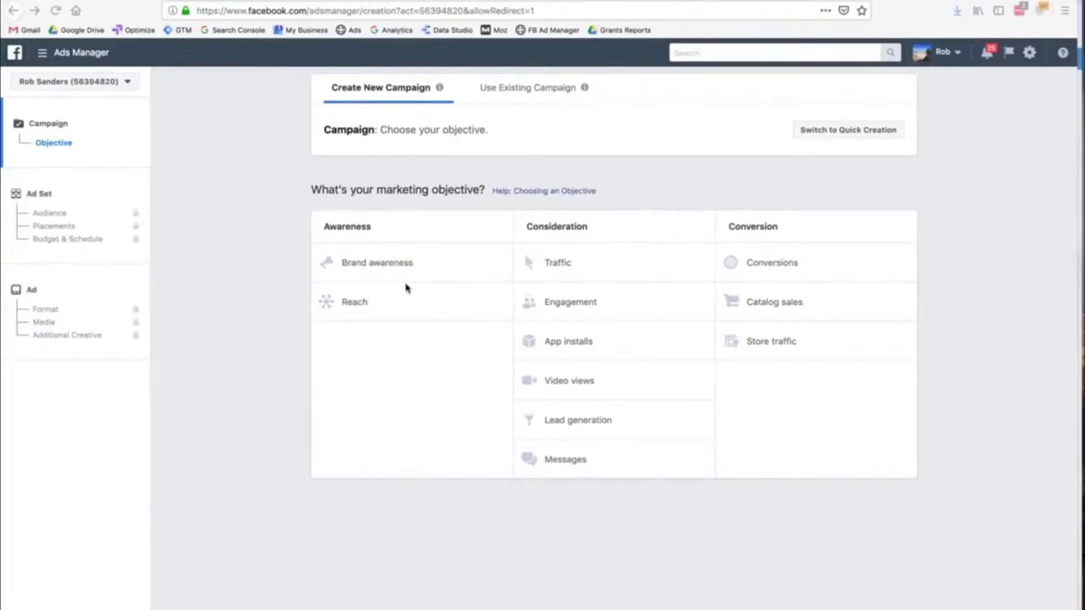
Compare the Brand awareness and Reach objectives by selecting each in turn and viewing its campaign settings
{"action": "left_click", "coordinate": [378, 298]}
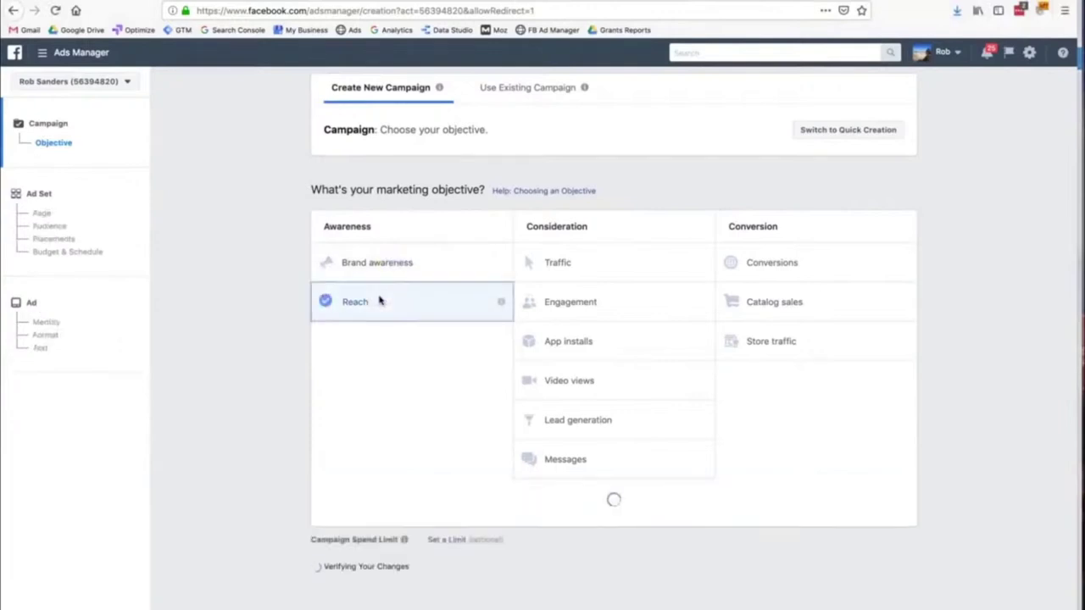
{"action": "left_click", "coordinate": [380, 266]}
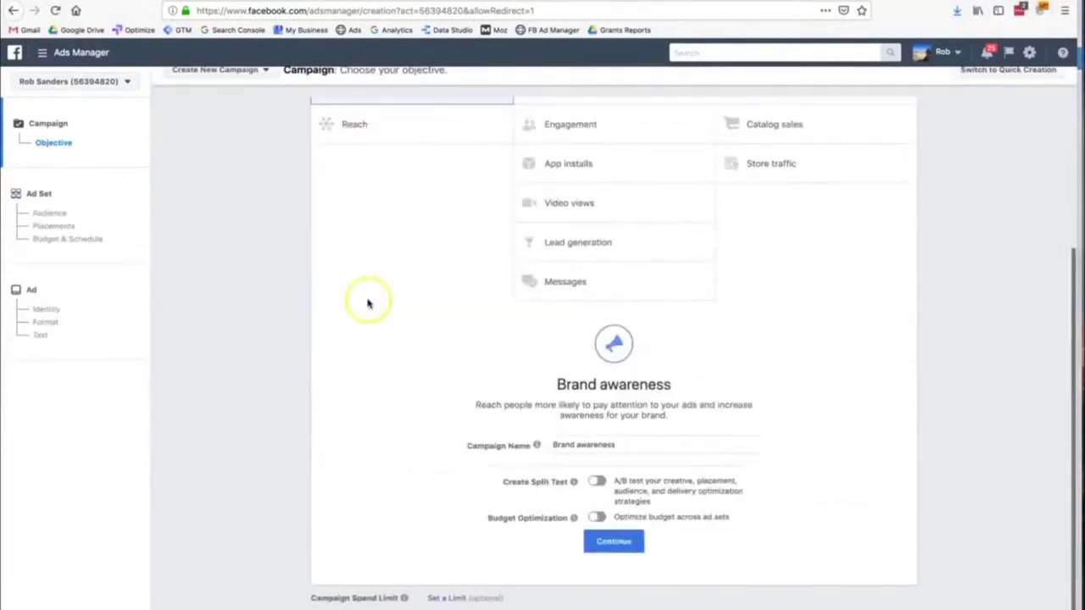
{"action": "scroll", "coordinate": [367, 303], "scroll_direction": "up", "scroll_amount": 2}
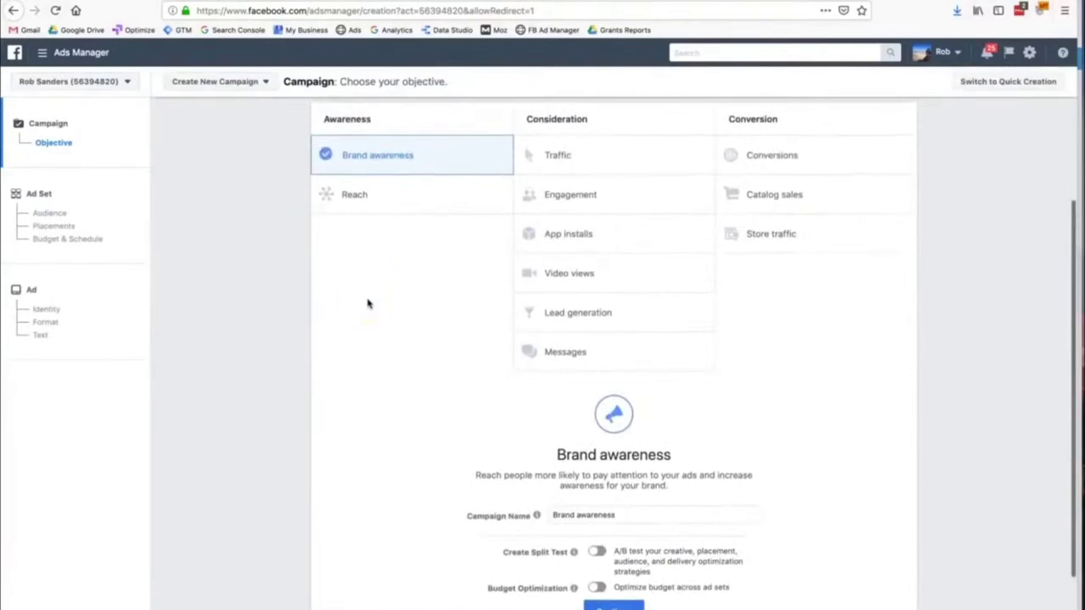
{"action": "left_click", "coordinate": [373, 197]}
{"action": "scroll", "coordinate": [375, 198], "scroll_direction": "up", "scroll_amount": 4}
{"action": "left_click", "coordinate": [393, 315]}
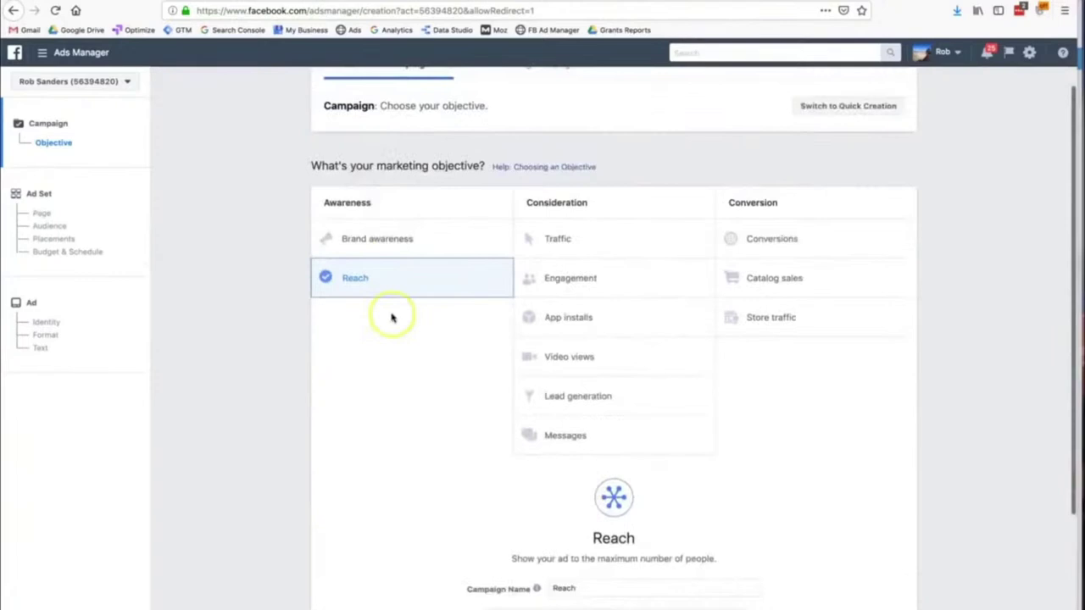
{"action": "scroll", "coordinate": [392, 317], "scroll_direction": "down", "scroll_amount": 1}
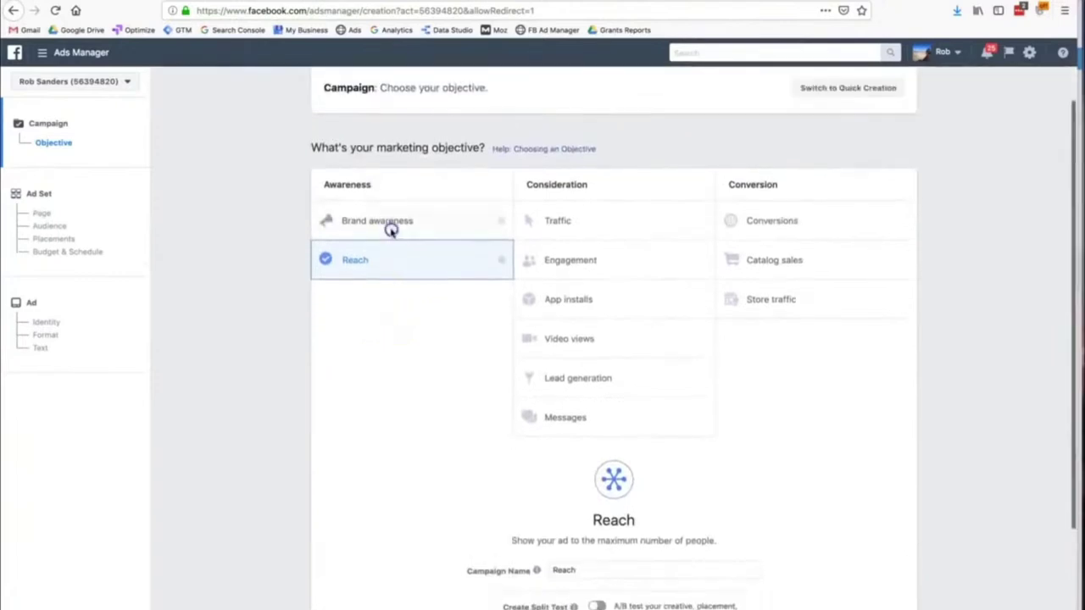
{"action": "left_click", "coordinate": [390, 231]}
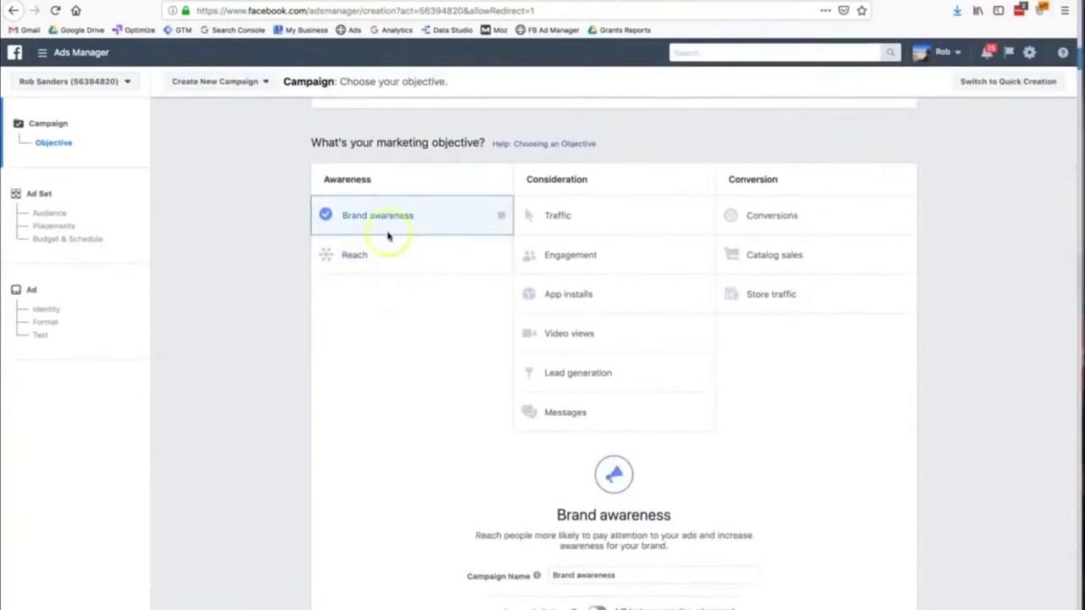
{"action": "left_click", "coordinate": [380, 253]}
{"action": "scroll", "coordinate": [381, 257], "scroll_direction": "down", "scroll_amount": 3}
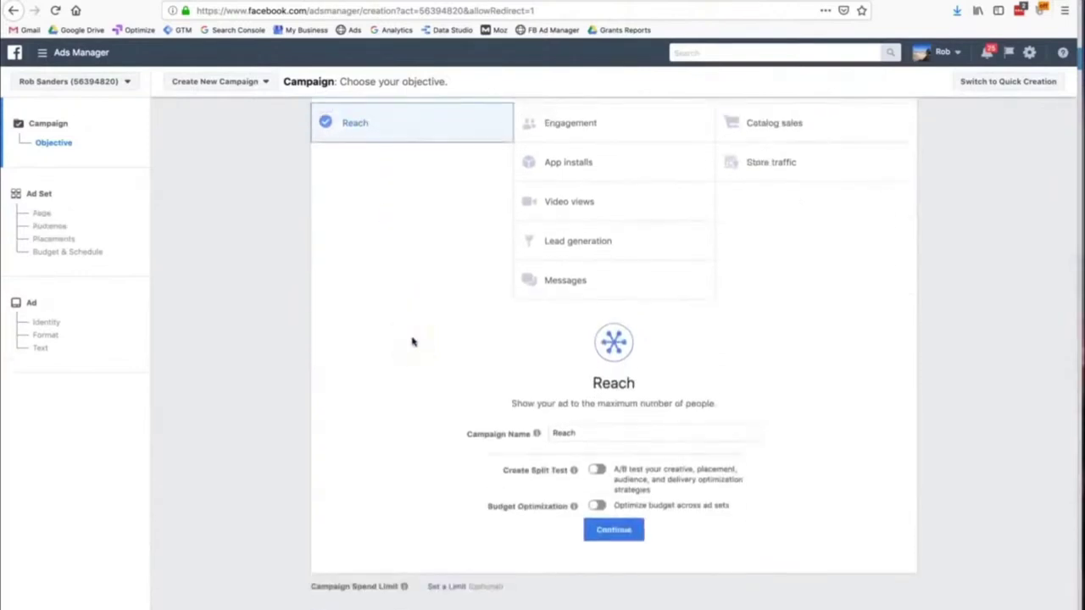
{"action": "scroll", "coordinate": [412, 342], "scroll_direction": "up", "scroll_amount": 3}
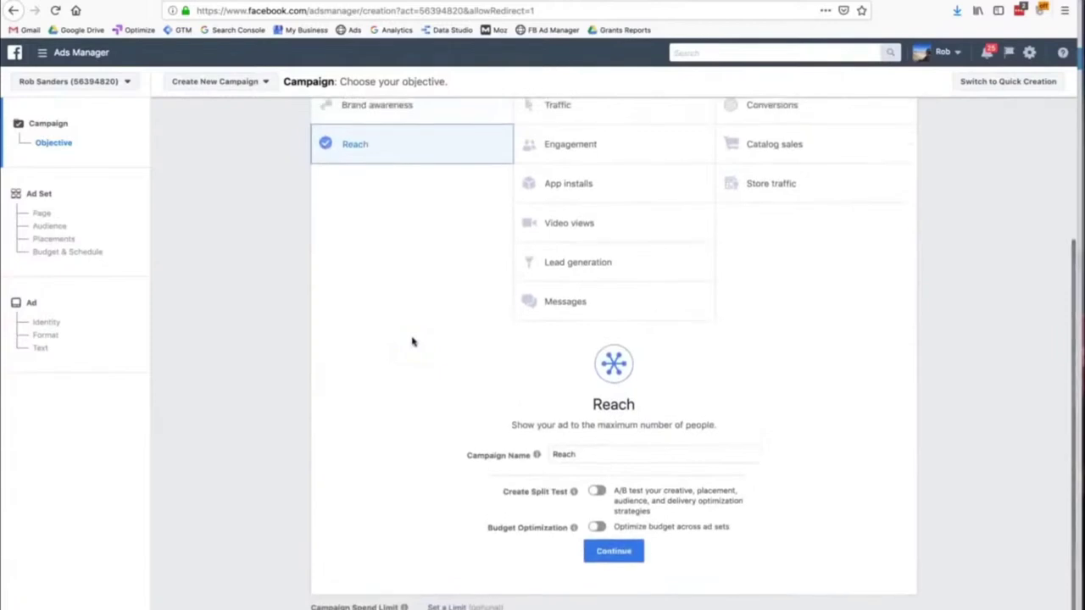
{"action": "scroll", "coordinate": [412, 341], "scroll_direction": "up", "scroll_amount": 1}
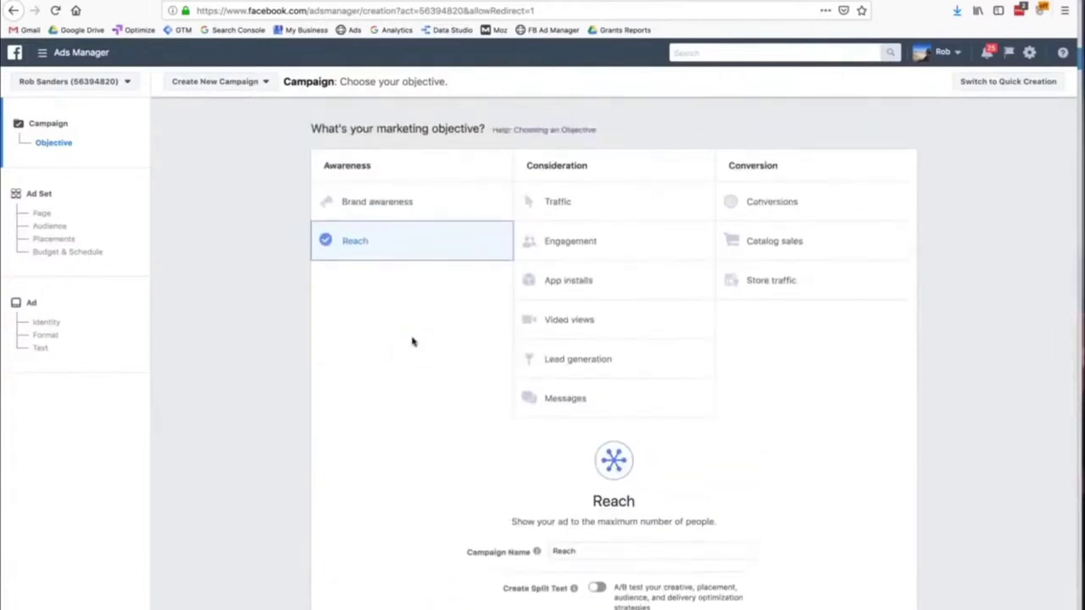
{"action": "left_click", "coordinate": [386, 219]}
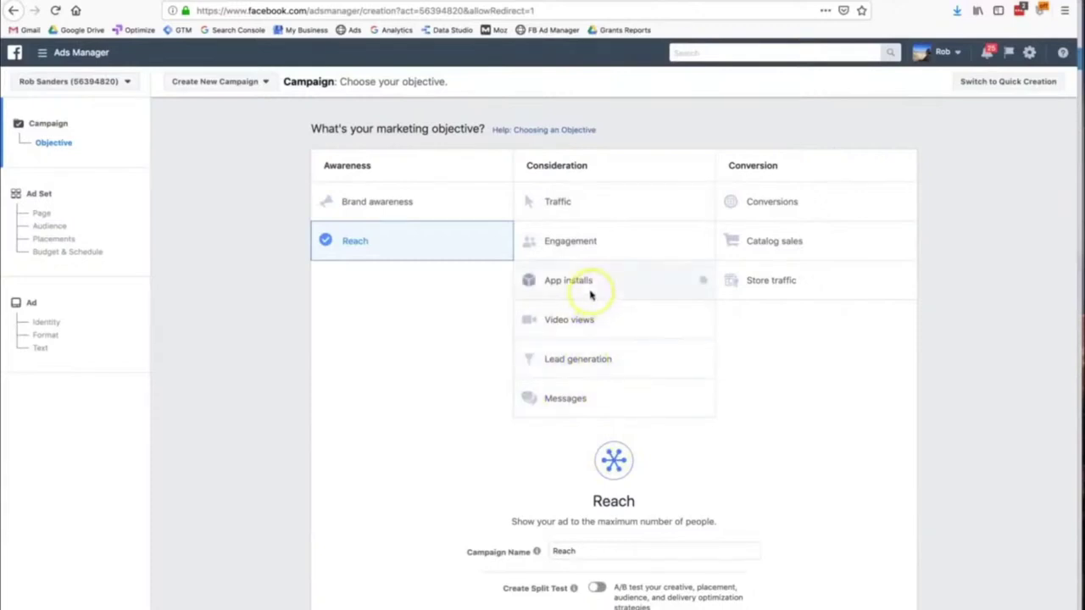
{"action": "left_click", "coordinate": [574, 240]}
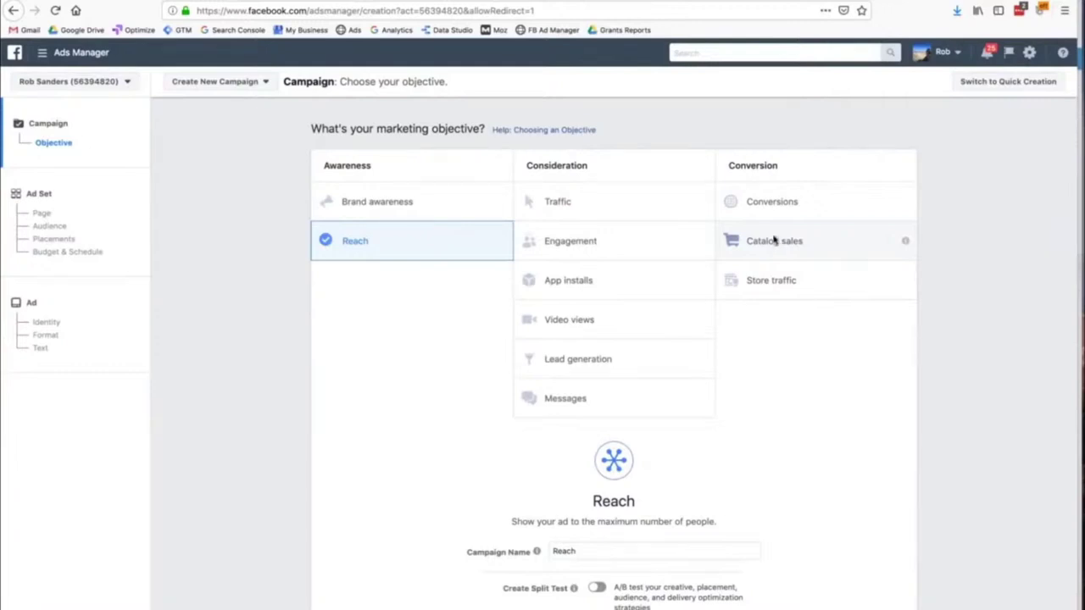
{"action": "left_click", "coordinate": [763, 208]}
{"action": "left_click", "coordinate": [772, 243]}
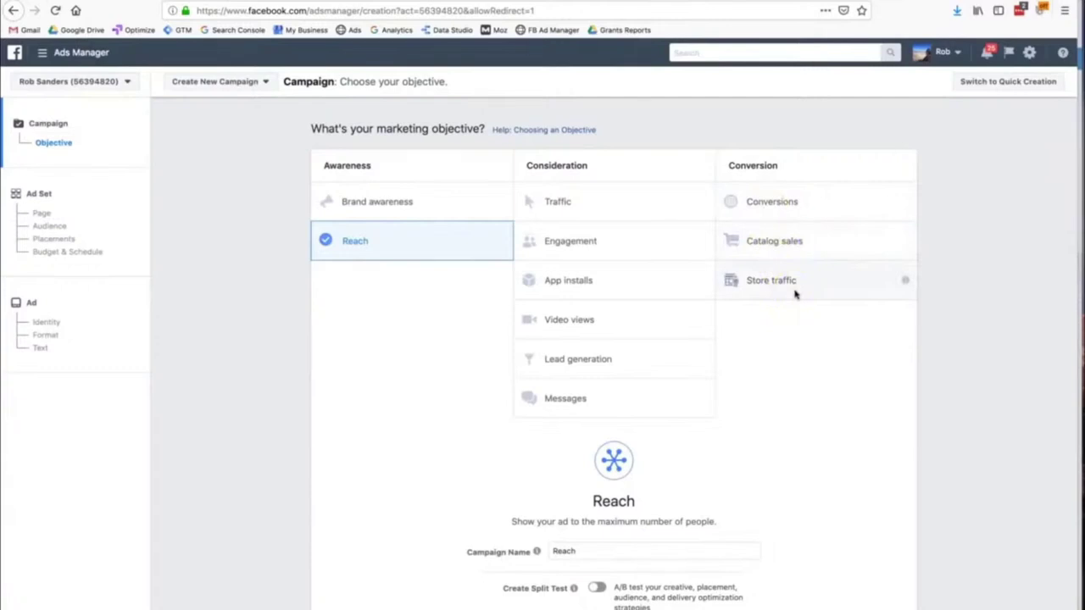
Choose Conversions as the marketing objective for the new campaign
{"action": "left_click", "coordinate": [763, 221]}
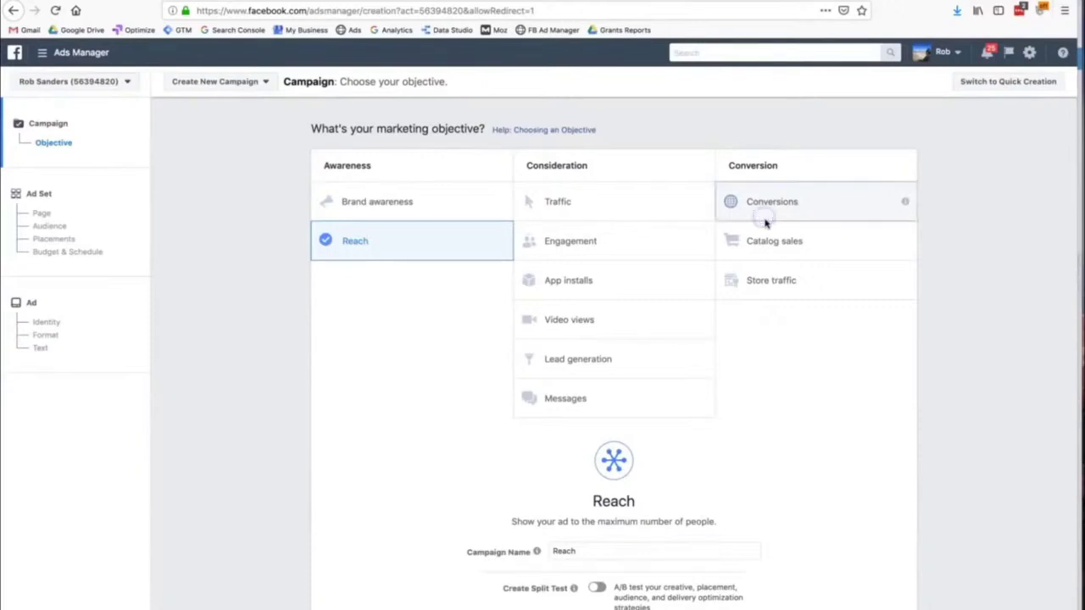
{"action": "left_click", "coordinate": [765, 218]}
{"action": "scroll", "coordinate": [765, 222], "scroll_direction": "down", "scroll_amount": 3}
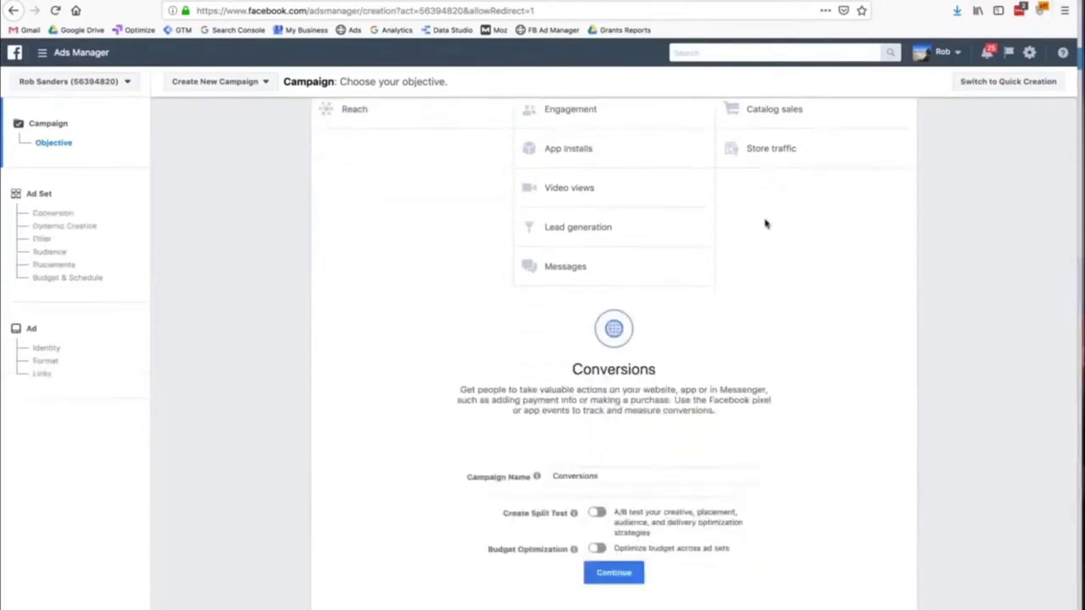
{"action": "scroll", "coordinate": [765, 223], "scroll_direction": "down", "scroll_amount": 1}
{"action": "scroll", "coordinate": [765, 223], "scroll_direction": "down", "scroll_amount": 1}
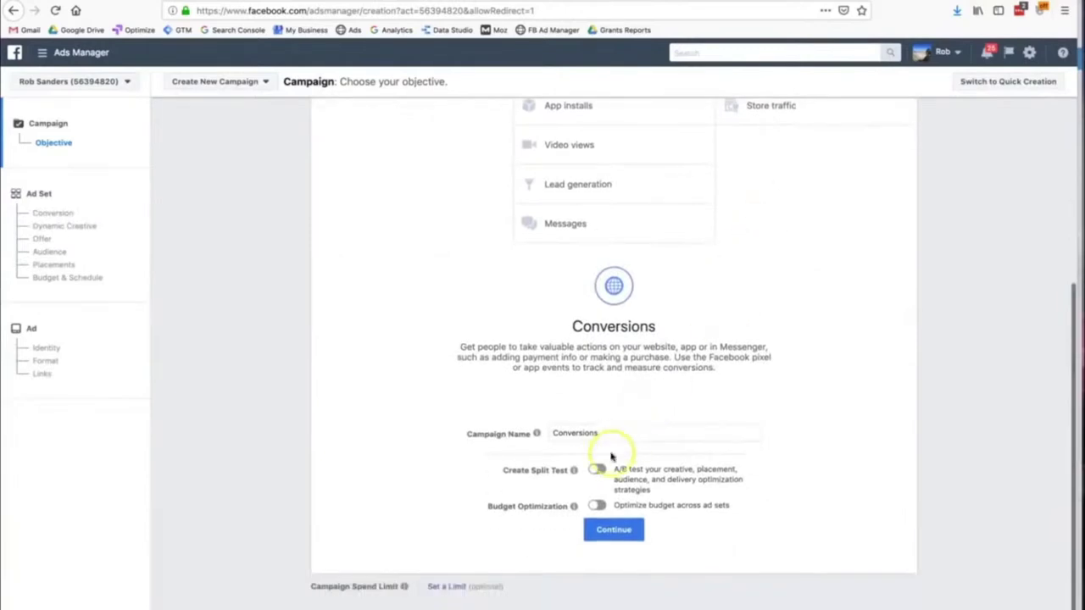
Enable the split test for the Conversions campaign and check the explanation of Budget Optimization
{"action": "left_click", "coordinate": [596, 471]}
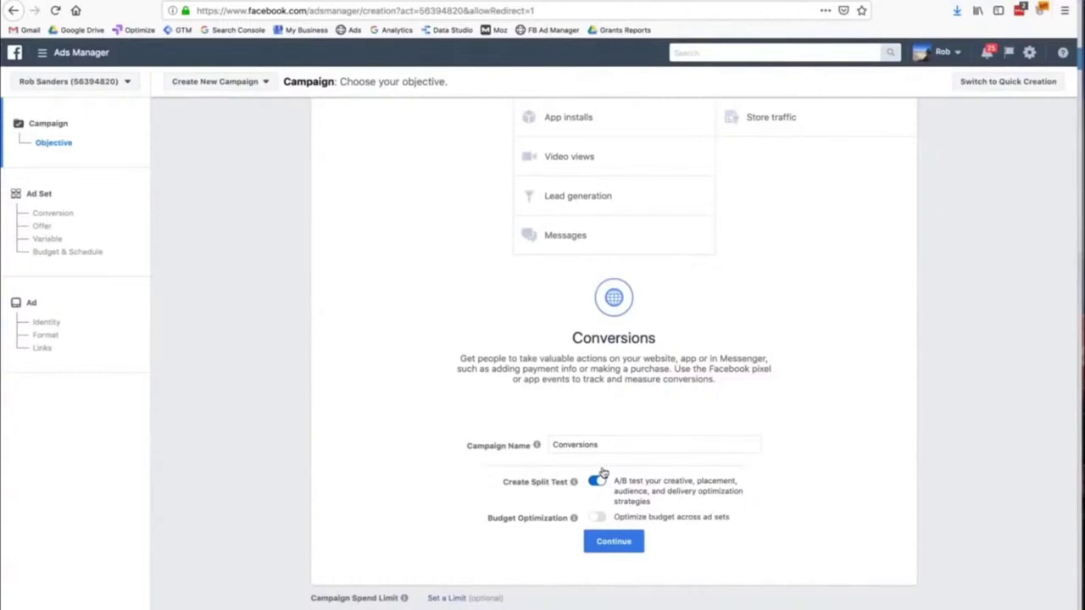
{"action": "left_click", "coordinate": [598, 485]}
{"action": "scroll", "coordinate": [593, 496], "scroll_direction": "down", "scroll_amount": 1}
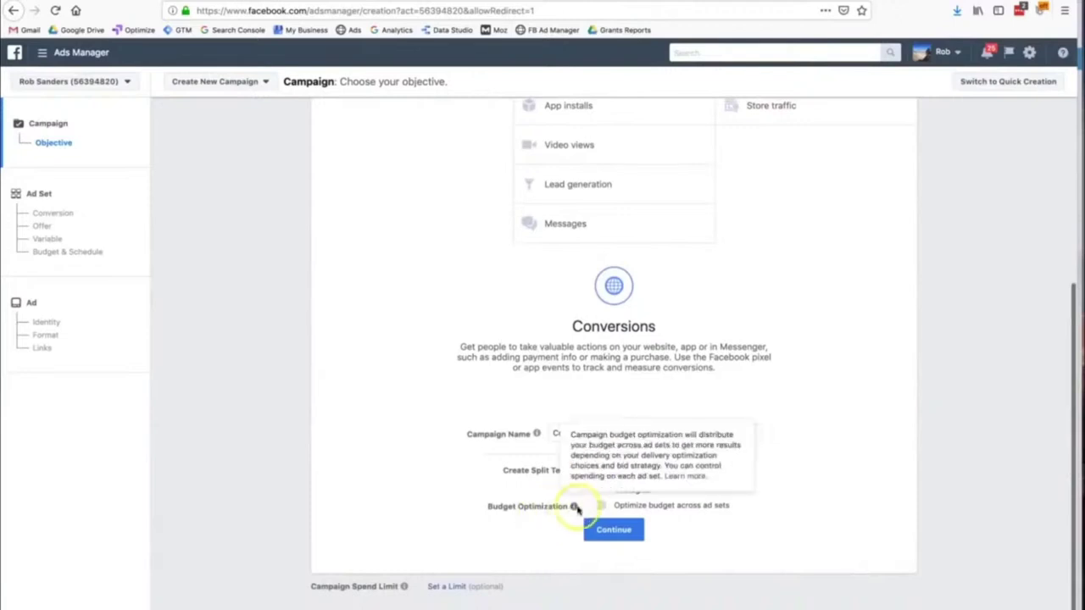
{"action": "mouse_move", "coordinate": [574, 508]}
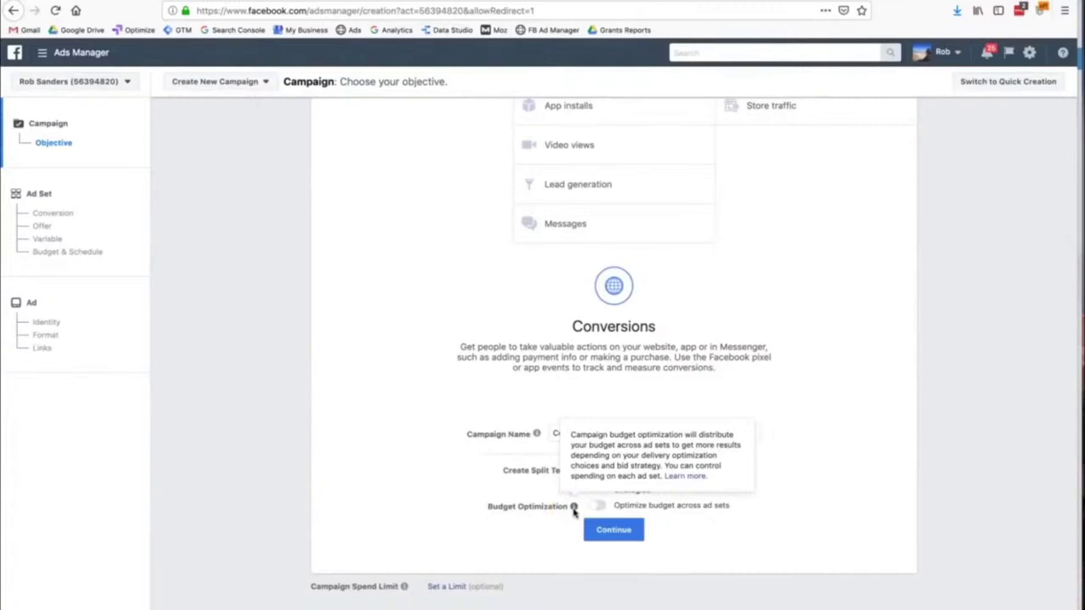
{"action": "left_click", "coordinate": [552, 497]}
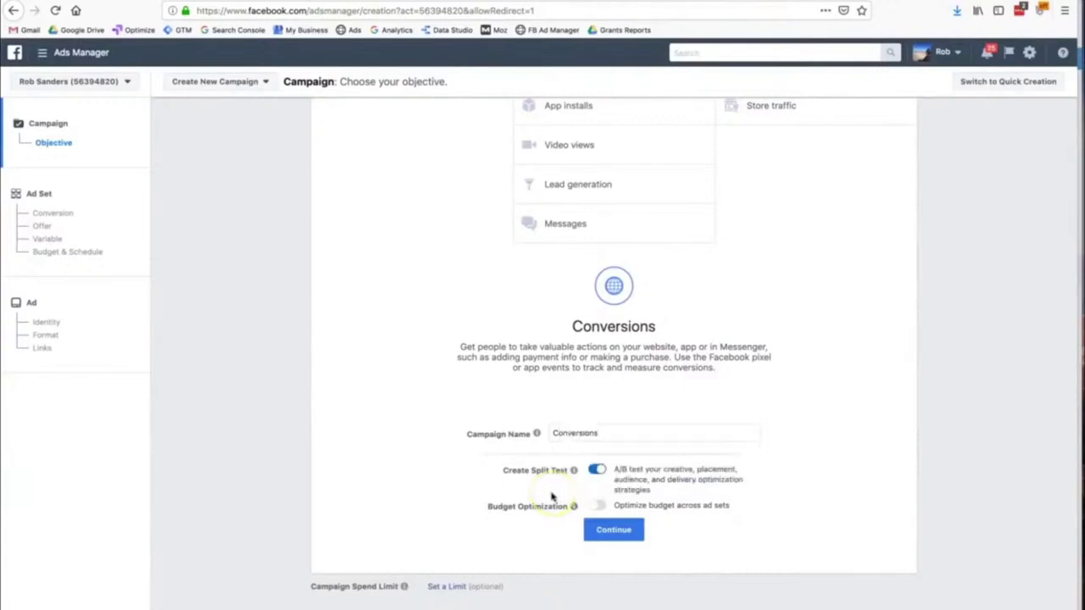
{"action": "left_click", "coordinate": [592, 509]}
{"action": "scroll", "coordinate": [611, 512], "scroll_direction": "up", "scroll_amount": 5}
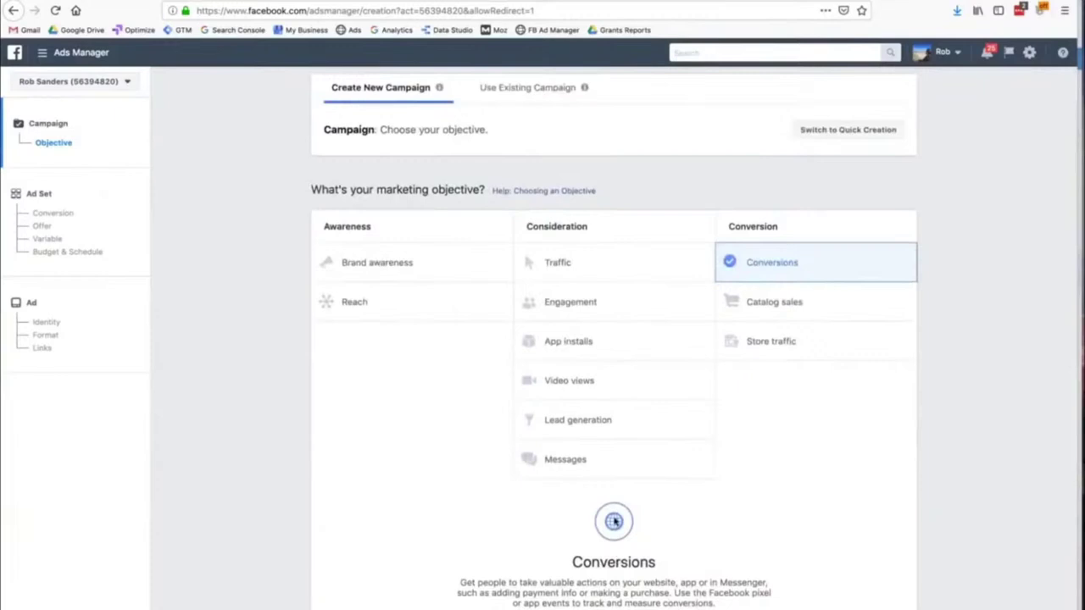
{"action": "scroll", "coordinate": [614, 521], "scroll_direction": "down", "scroll_amount": 5}
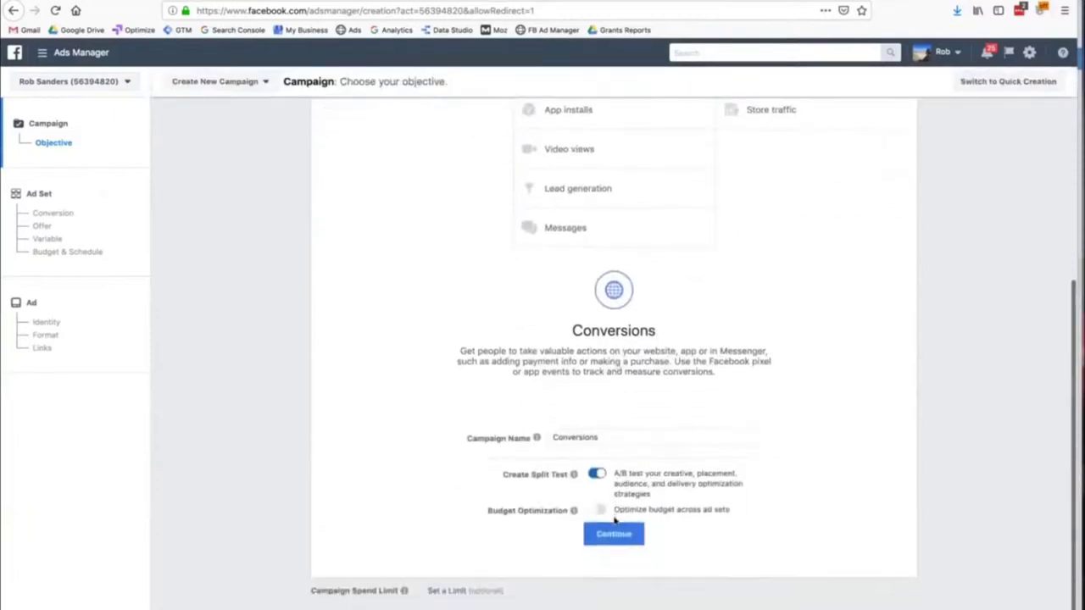
Continue to the ad set setup, read through the split testing introduction and dismiss it
{"action": "left_click", "coordinate": [613, 533]}
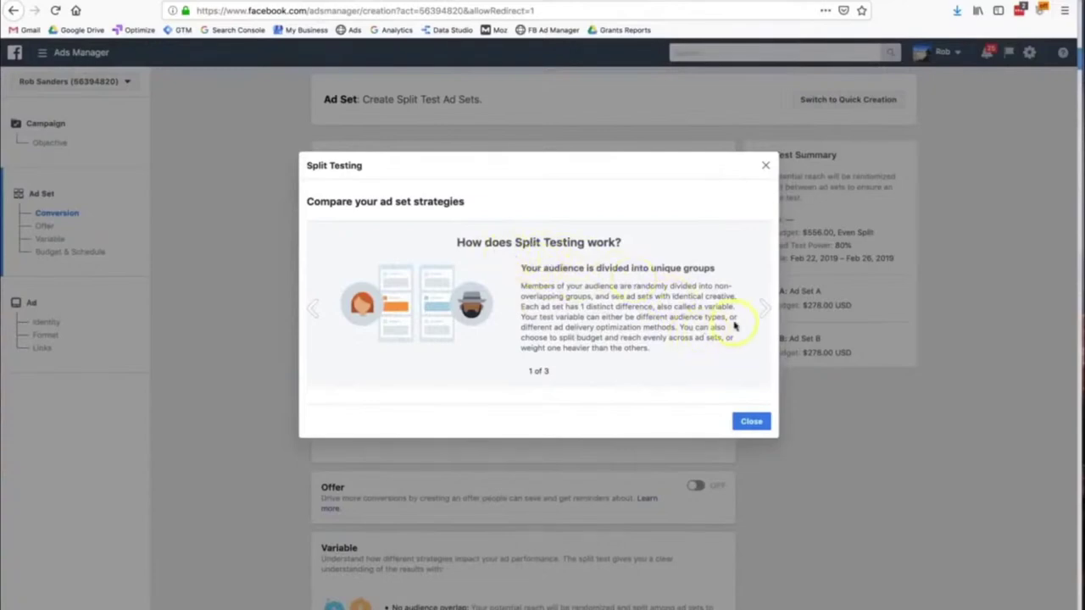
{"action": "left_click", "coordinate": [762, 314]}
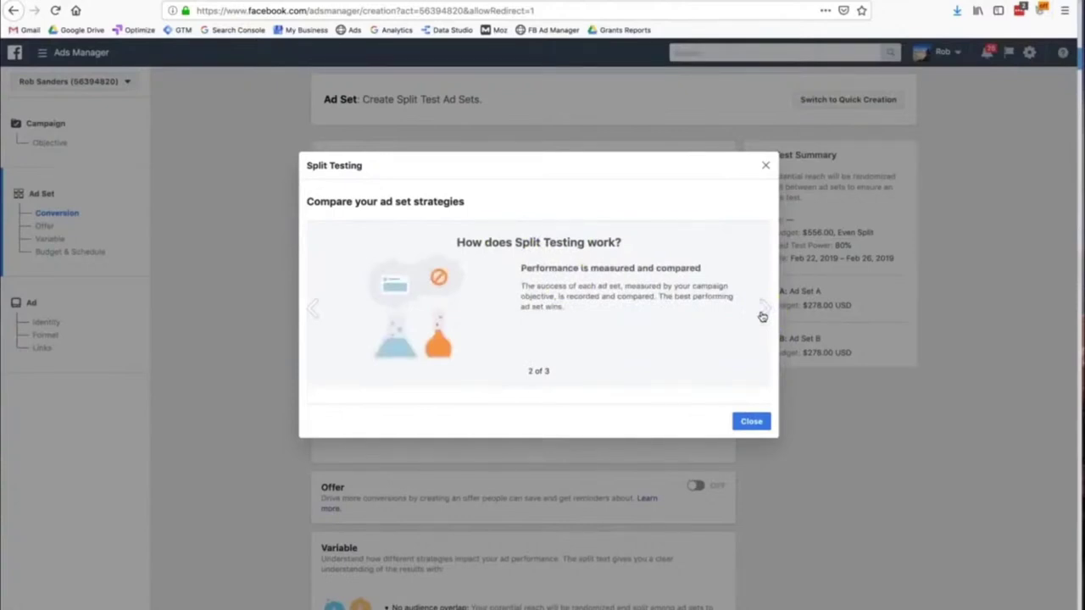
{"action": "left_click", "coordinate": [762, 314]}
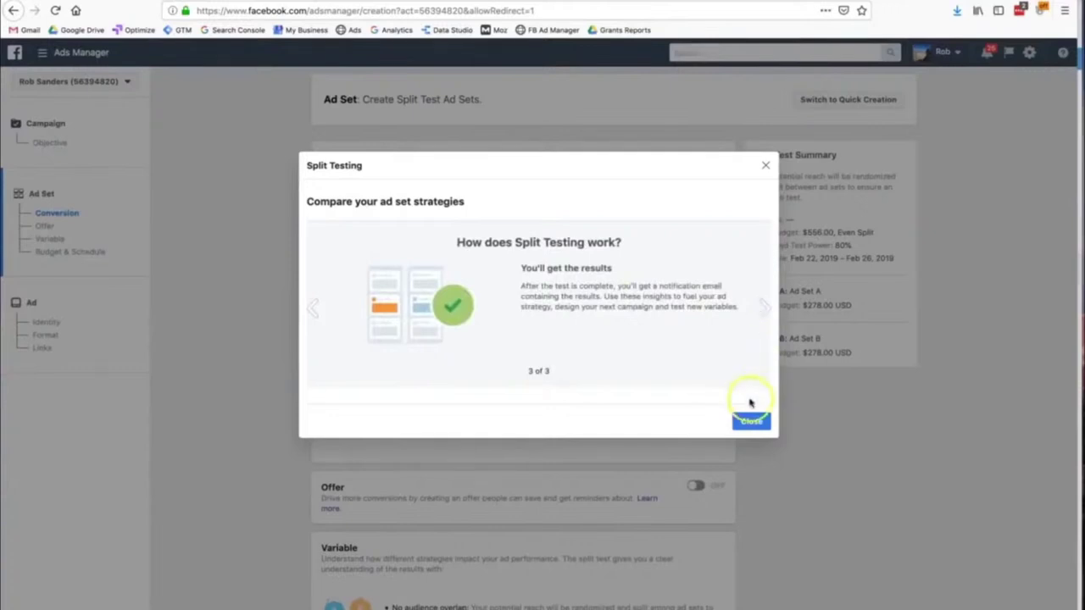
{"action": "left_click", "coordinate": [750, 423]}
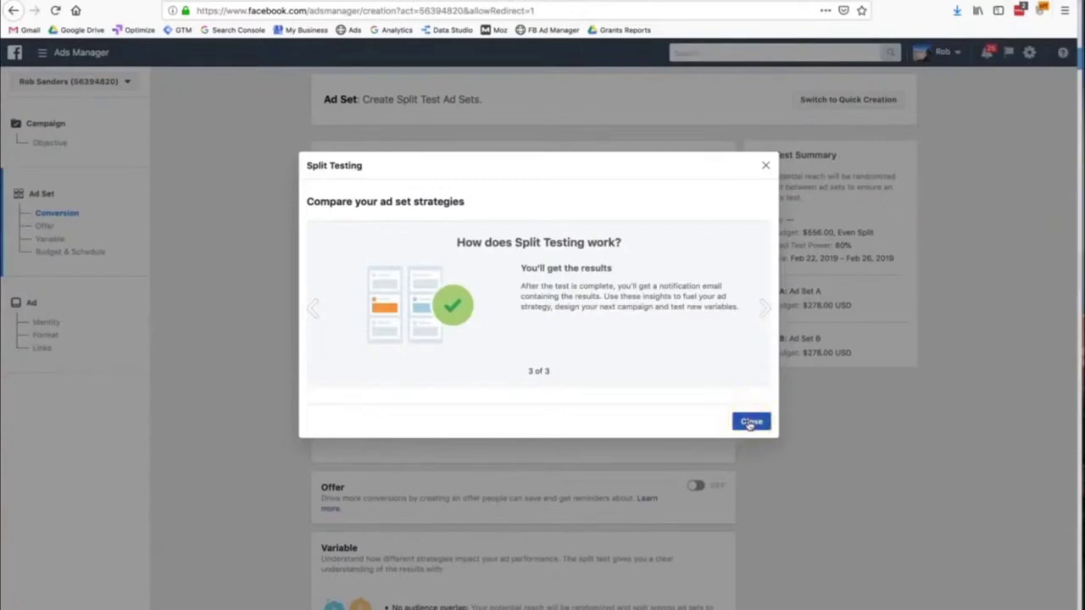
{"action": "left_click", "coordinate": [750, 423]}
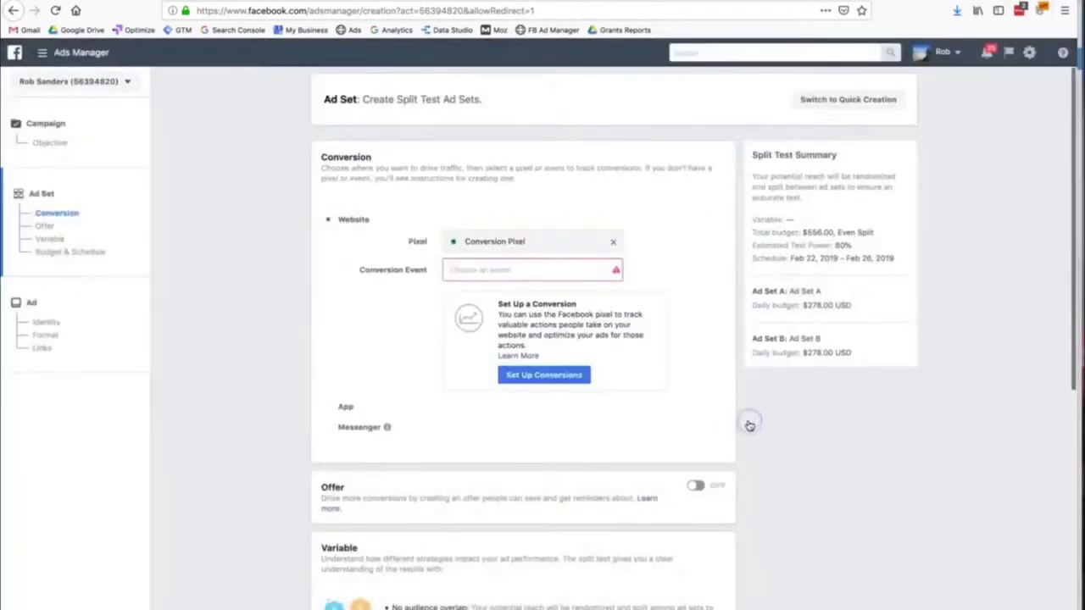
Set the website conversion event to Purchase for the Conversion Pixel
{"action": "left_click", "coordinate": [534, 271]}
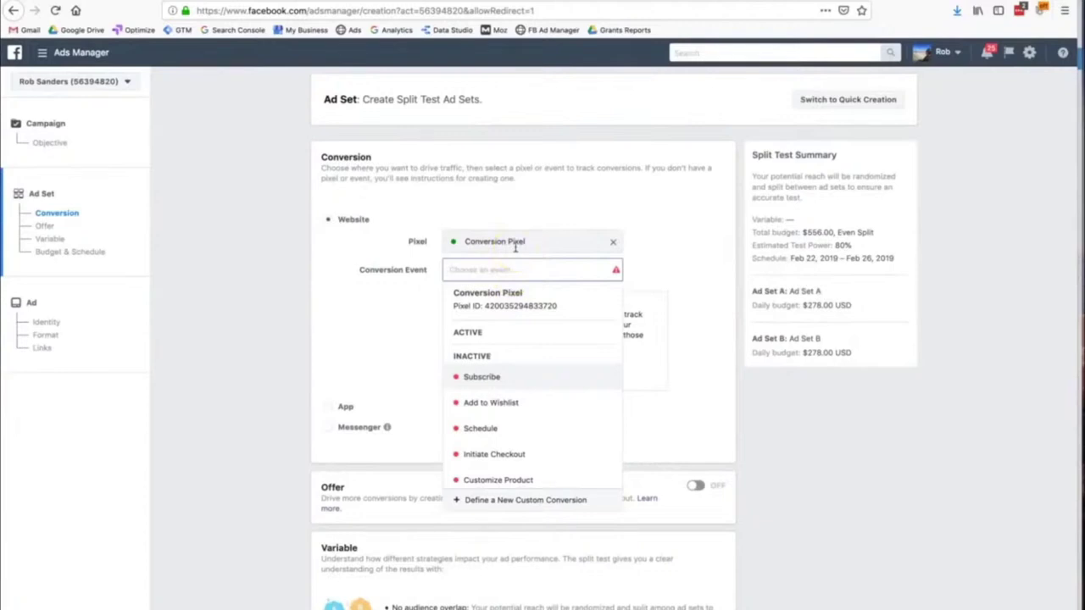
{"action": "scroll", "coordinate": [543, 360], "scroll_direction": "down", "scroll_amount": 3}
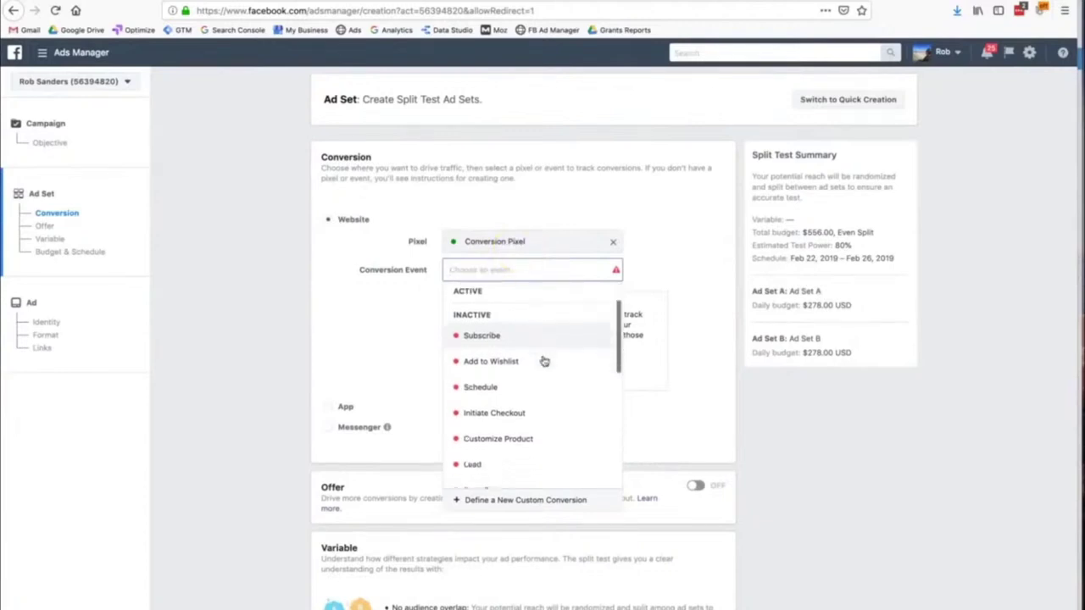
{"action": "scroll", "coordinate": [545, 360], "scroll_direction": "down", "scroll_amount": 3}
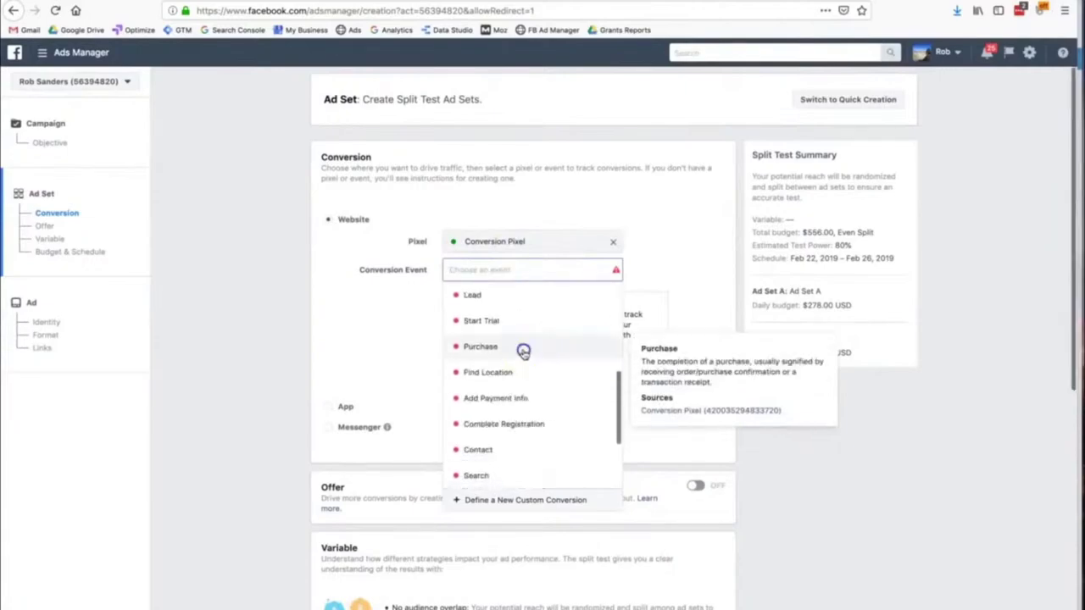
{"action": "left_click", "coordinate": [522, 348]}
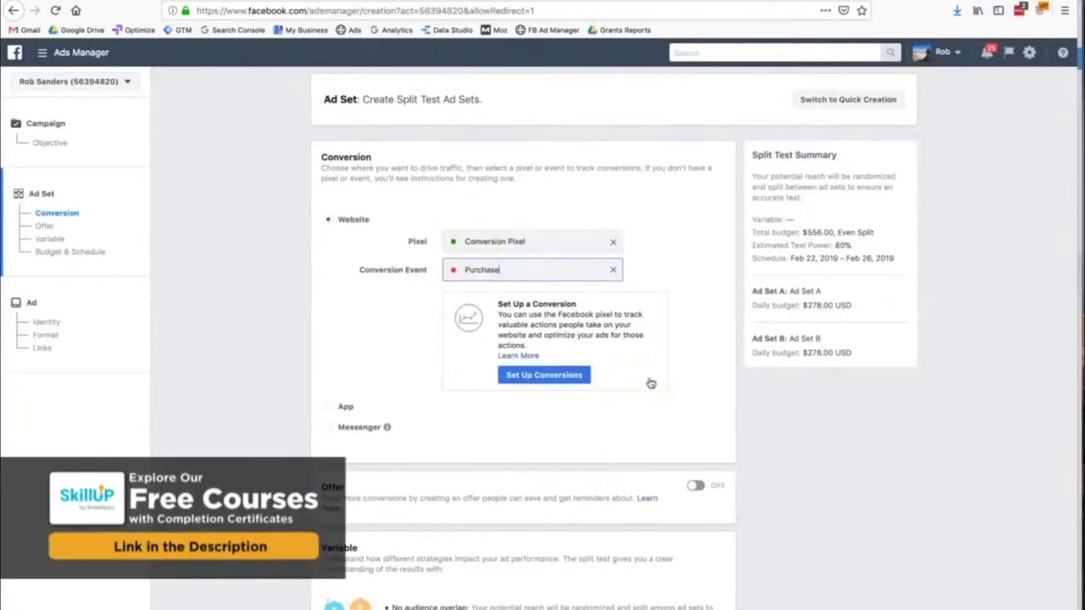
Turn on the Offer option for the split test ad sets
{"action": "scroll", "coordinate": [651, 383], "scroll_direction": "down", "scroll_amount": 1}
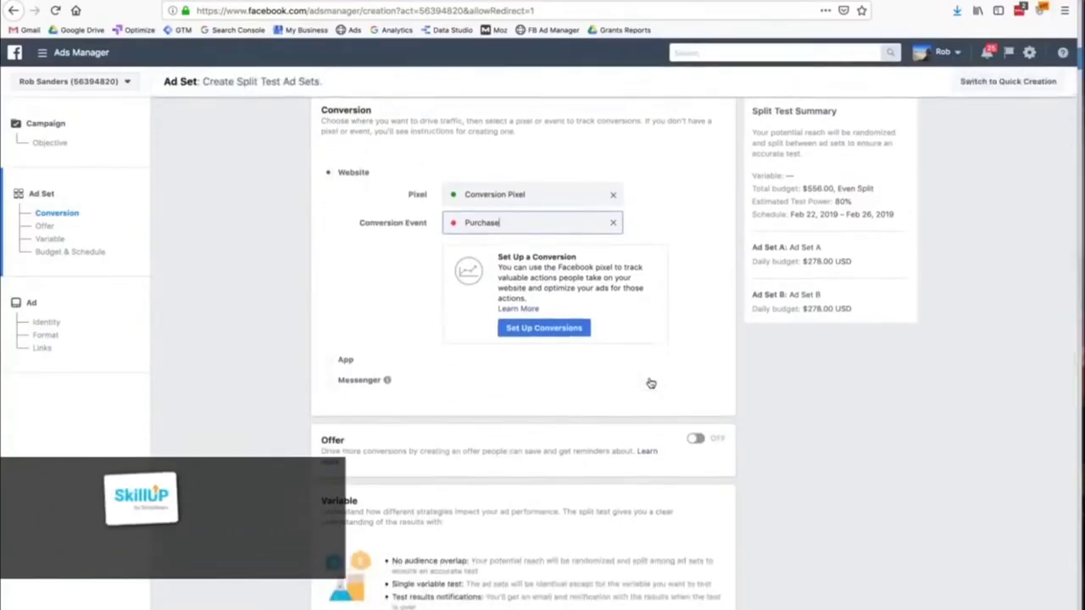
{"action": "scroll", "coordinate": [651, 381], "scroll_direction": "down", "scroll_amount": 1}
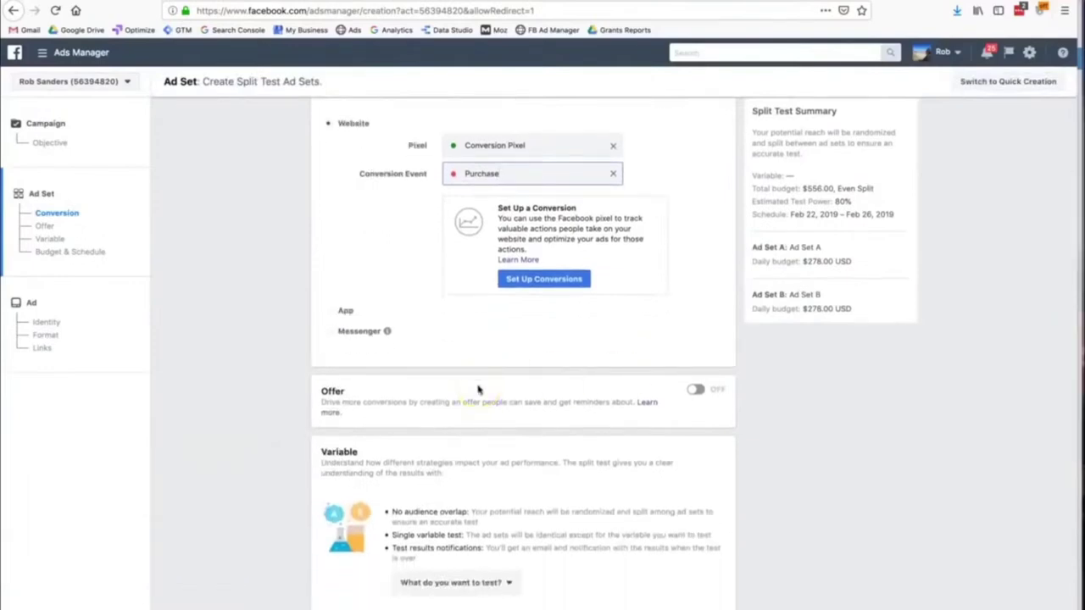
{"action": "left_click", "coordinate": [696, 390]}
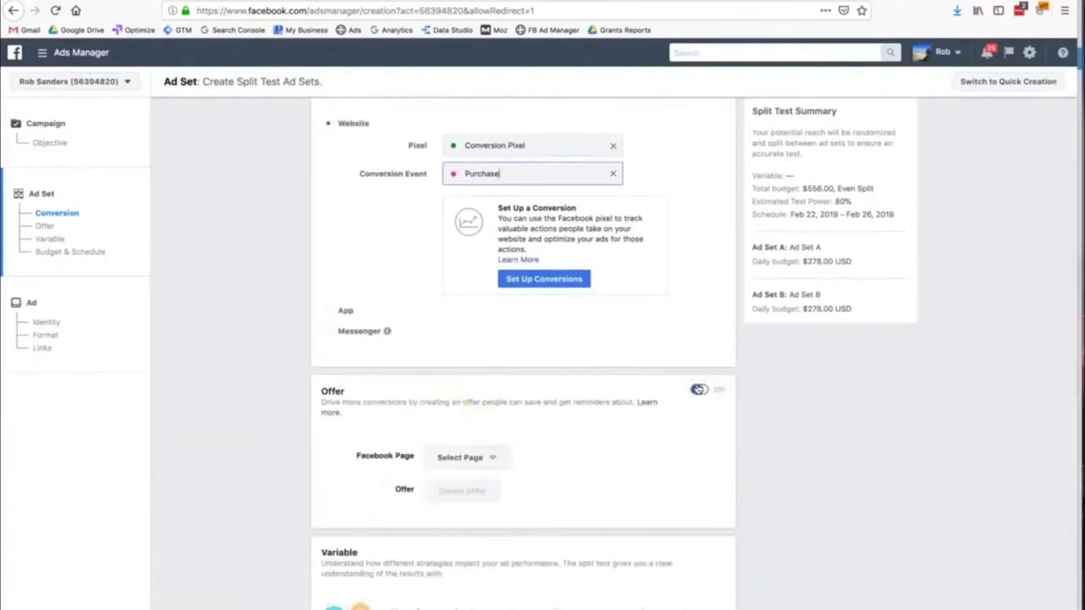
{"action": "left_click", "coordinate": [698, 391]}
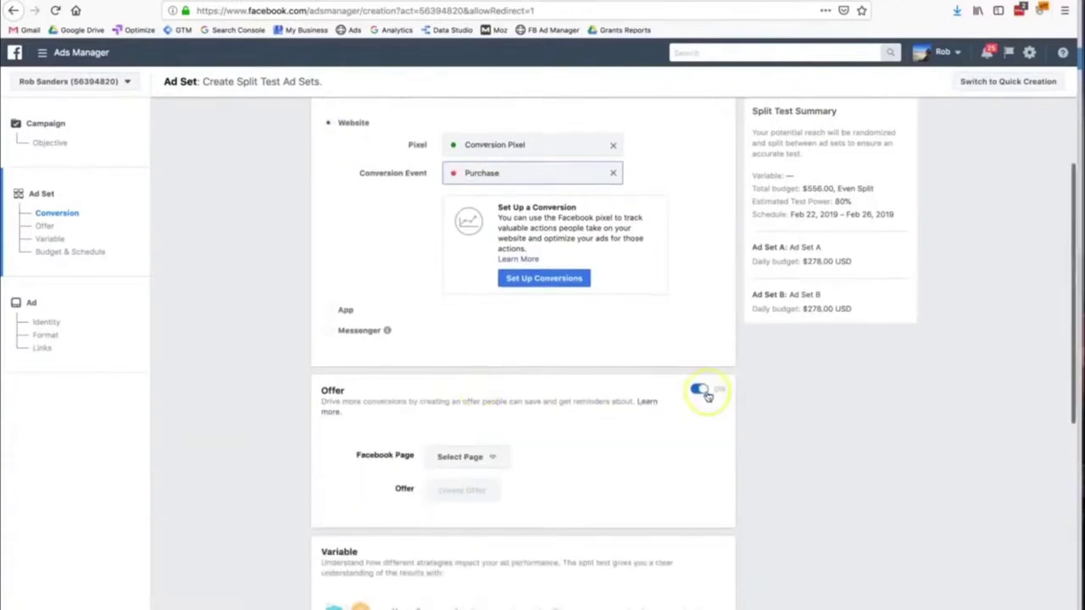
{"action": "scroll", "coordinate": [703, 395], "scroll_direction": "down", "scroll_amount": 2}
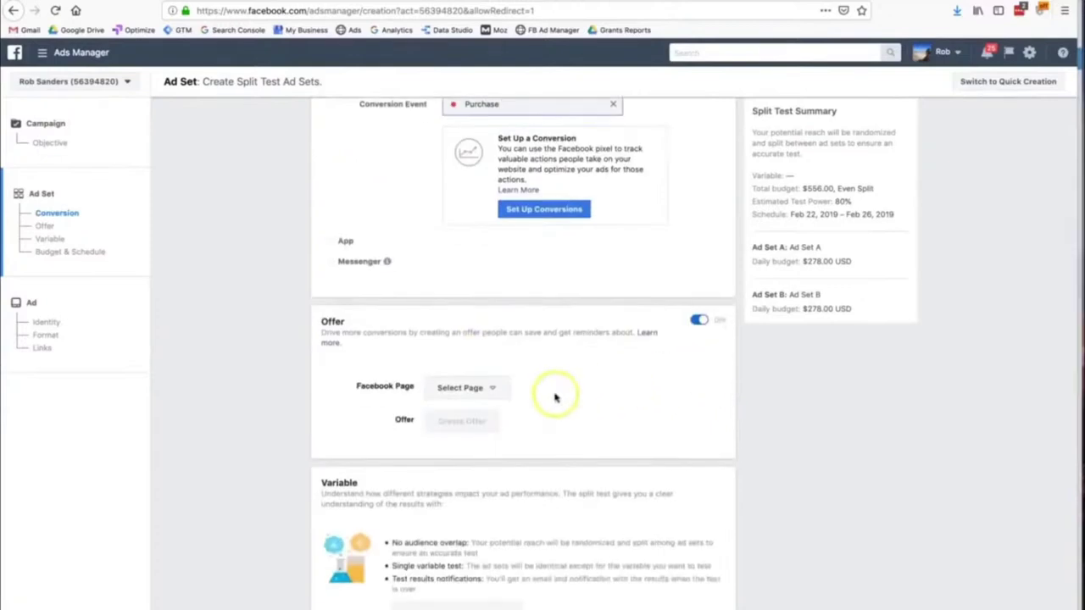
Select Mighway as the Facebook Page for the offer
{"action": "left_click", "coordinate": [504, 395]}
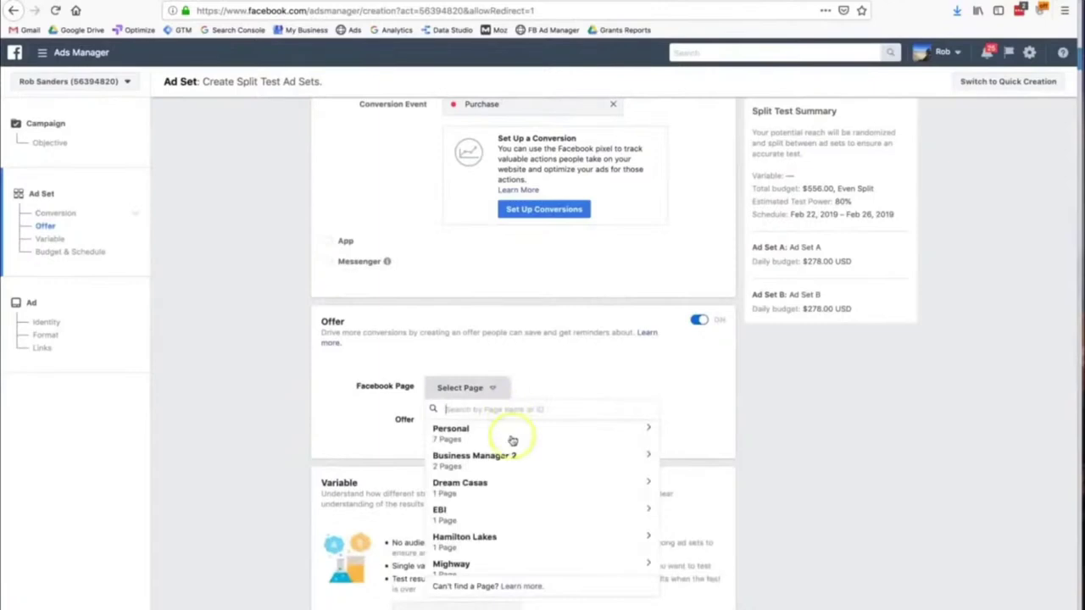
{"action": "scroll", "coordinate": [513, 441], "scroll_direction": "down", "scroll_amount": 2}
{"action": "scroll", "coordinate": [508, 445], "scroll_direction": "down", "scroll_amount": 1}
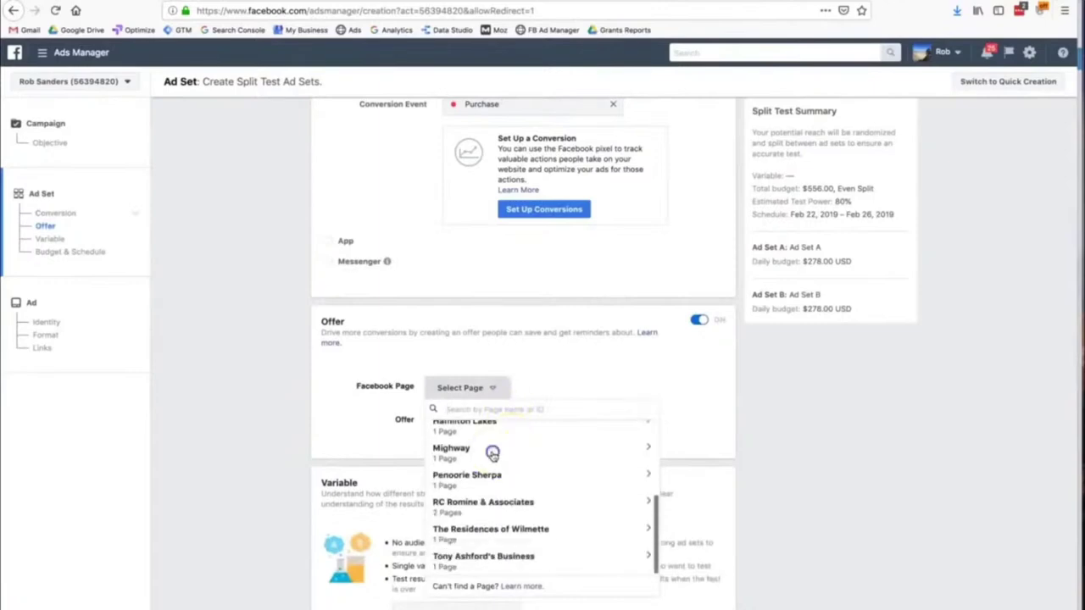
{"action": "left_click", "coordinate": [491, 451]}
{"action": "left_click", "coordinate": [504, 480]}
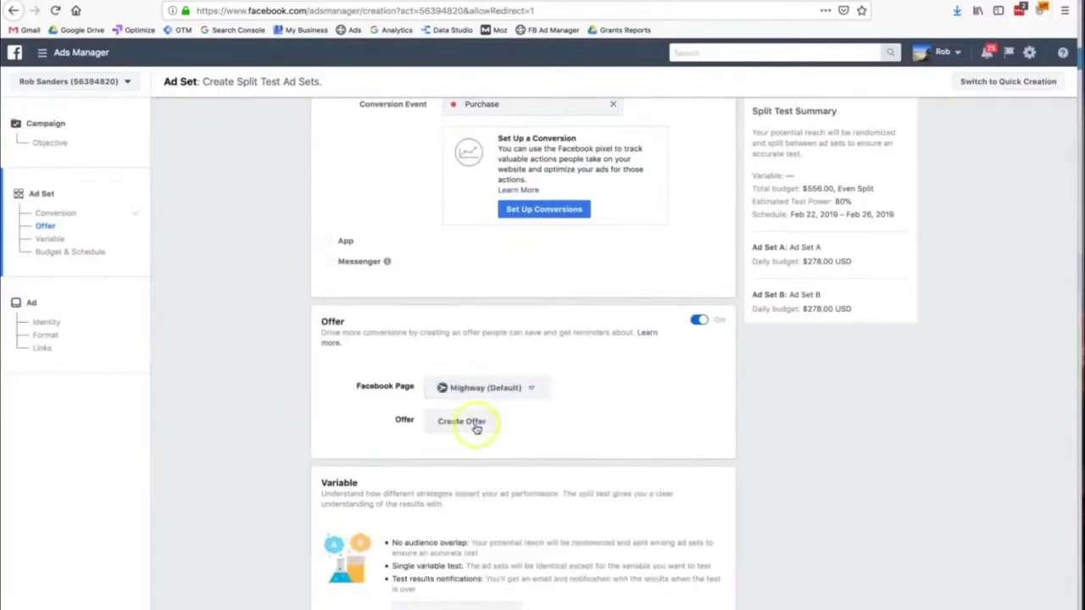
Start creating an offer and look over its title, details, end time, redemption and online URL fields
{"action": "left_click", "coordinate": [477, 425]}
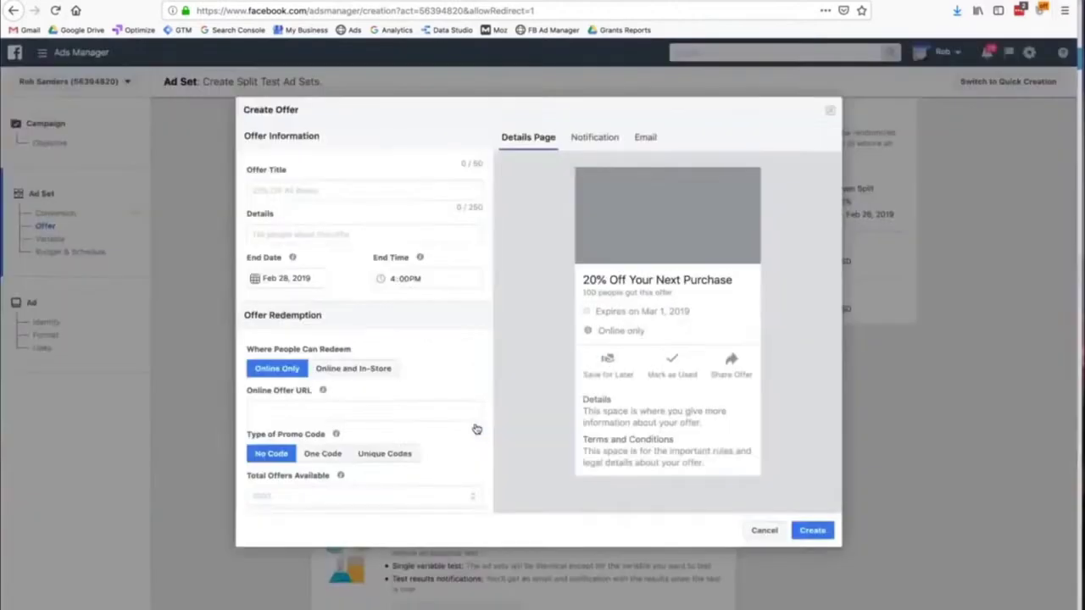
{"action": "left_click", "coordinate": [298, 189]}
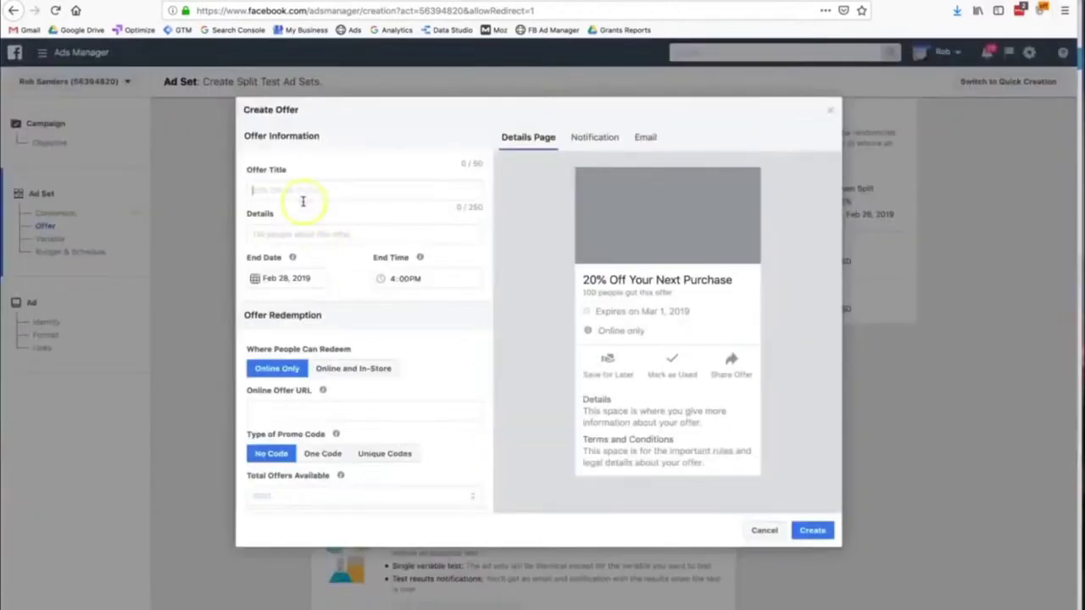
{"action": "left_click", "coordinate": [304, 234]}
{"action": "left_click", "coordinate": [424, 285]}
{"action": "left_click", "coordinate": [284, 368]}
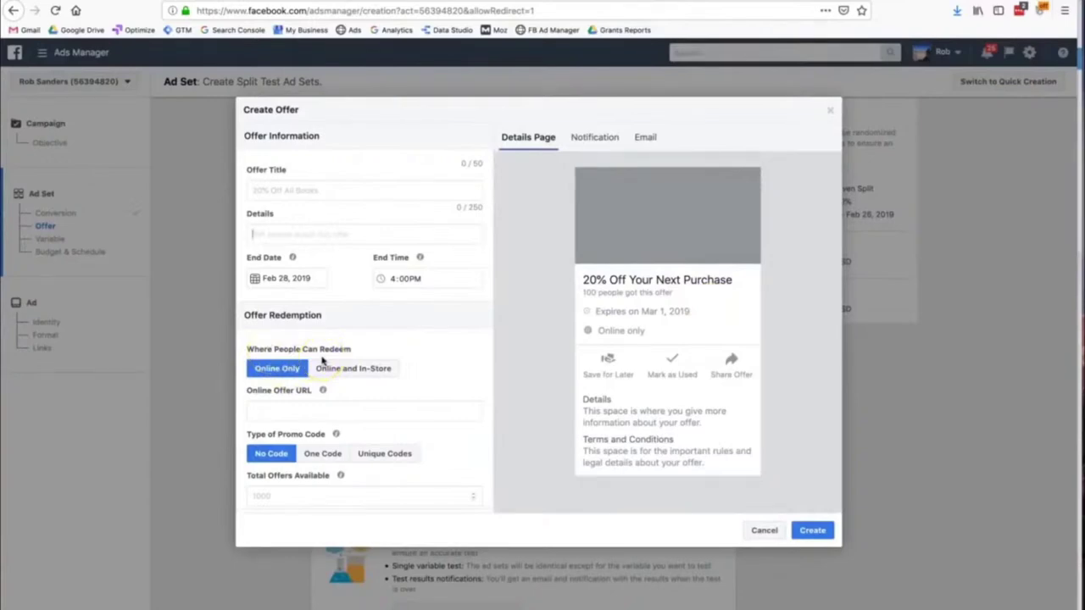
{"action": "left_click", "coordinate": [330, 407]}
Try the One Code and Unique Codes promo code types for the offer and review the code upload steps
{"action": "left_click", "coordinate": [325, 469]}
{"action": "left_click", "coordinate": [317, 457]}
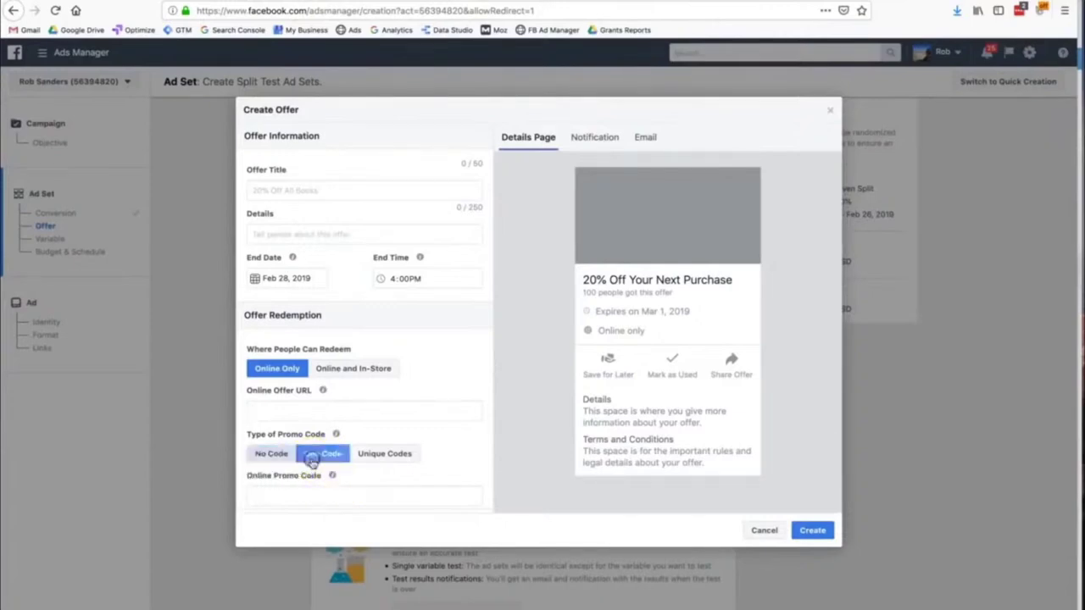
{"action": "left_click", "coordinate": [392, 455]}
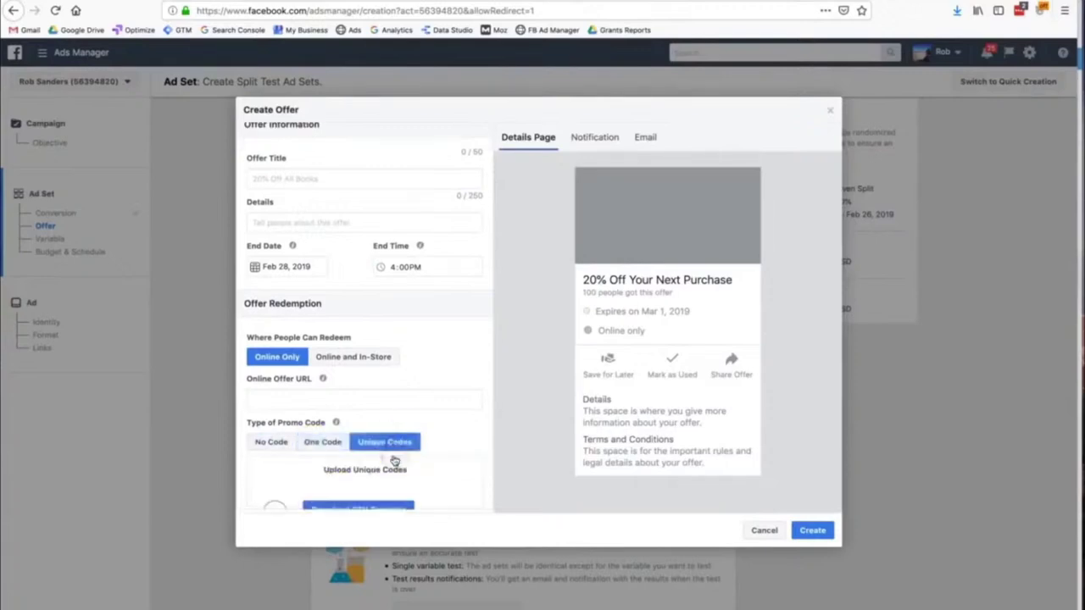
{"action": "scroll", "coordinate": [394, 460], "scroll_direction": "down", "scroll_amount": 5}
{"action": "scroll", "coordinate": [394, 460], "scroll_direction": "down", "scroll_amount": 3}
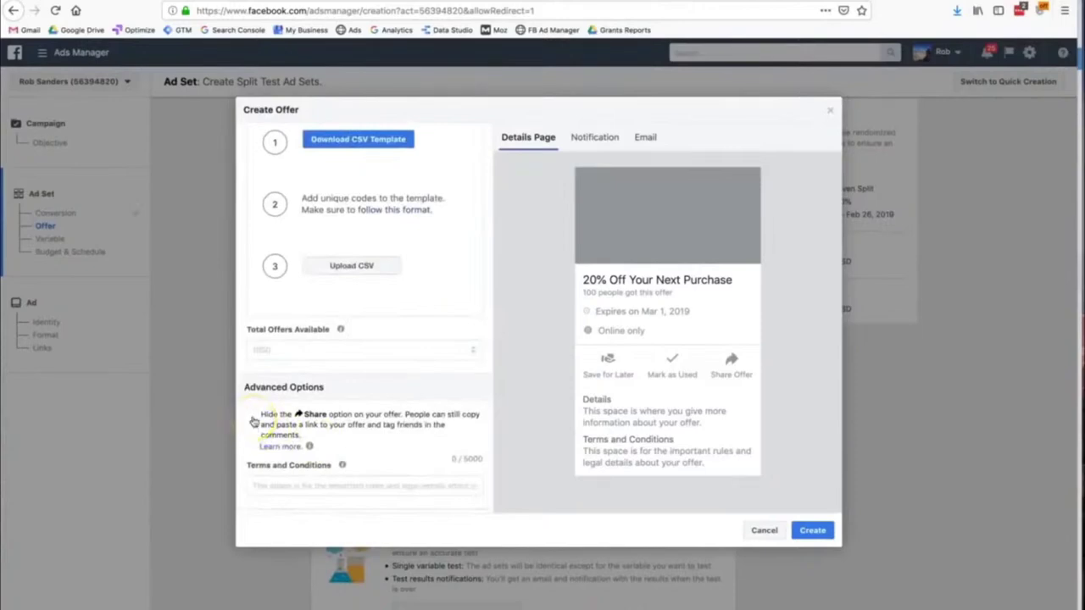
Try hiding the Share option, check the Terms and Conditions field, and cancel the offer creation
{"action": "left_click", "coordinate": [252, 415]}
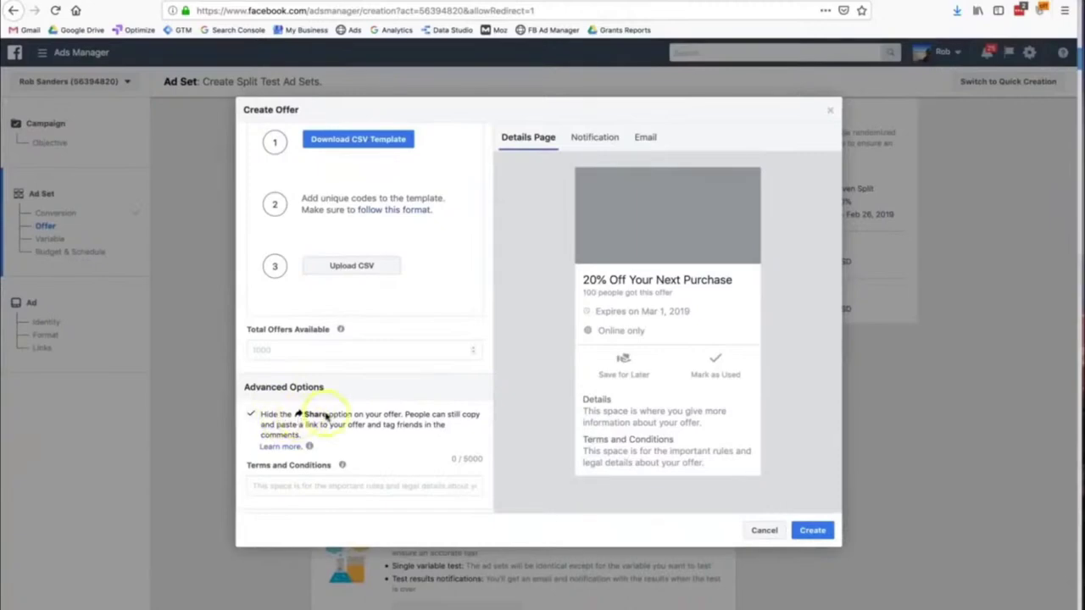
{"action": "left_click", "coordinate": [383, 484]}
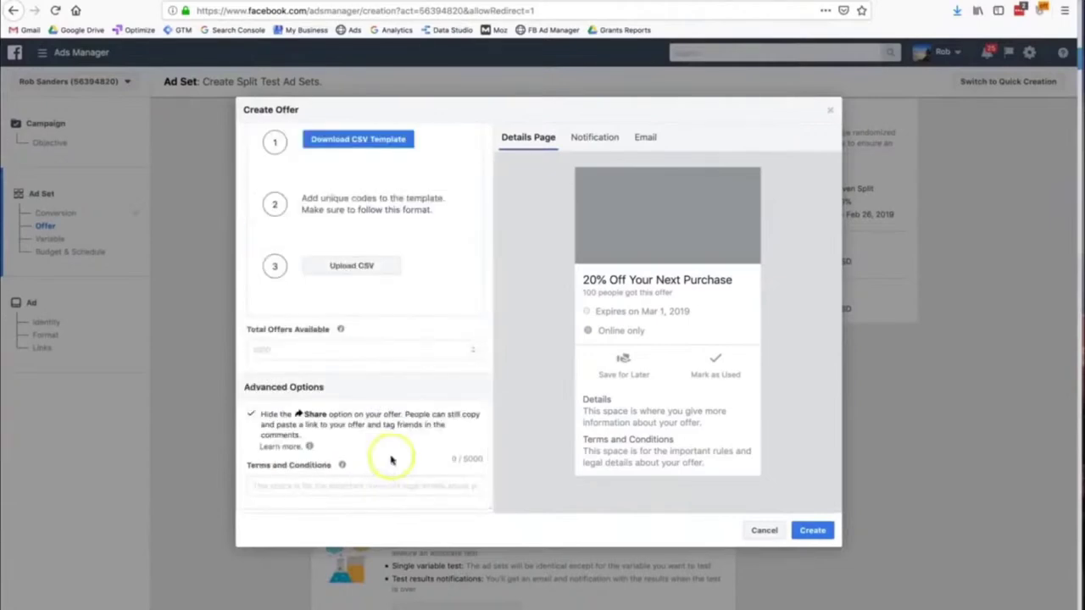
{"action": "scroll", "coordinate": [391, 459], "scroll_direction": "up", "scroll_amount": 5}
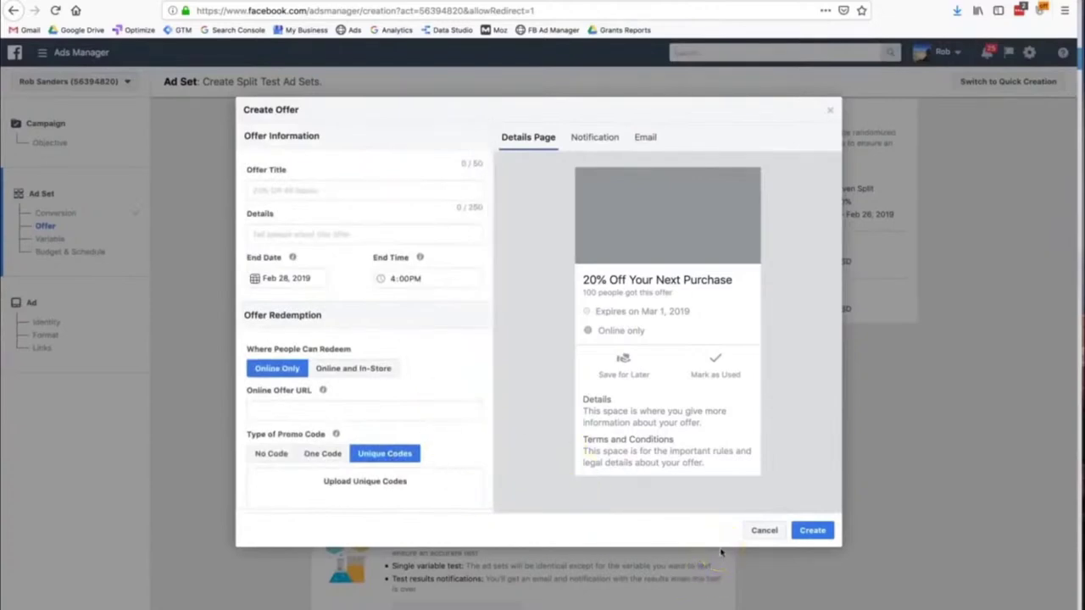
{"action": "left_click", "coordinate": [759, 532]}
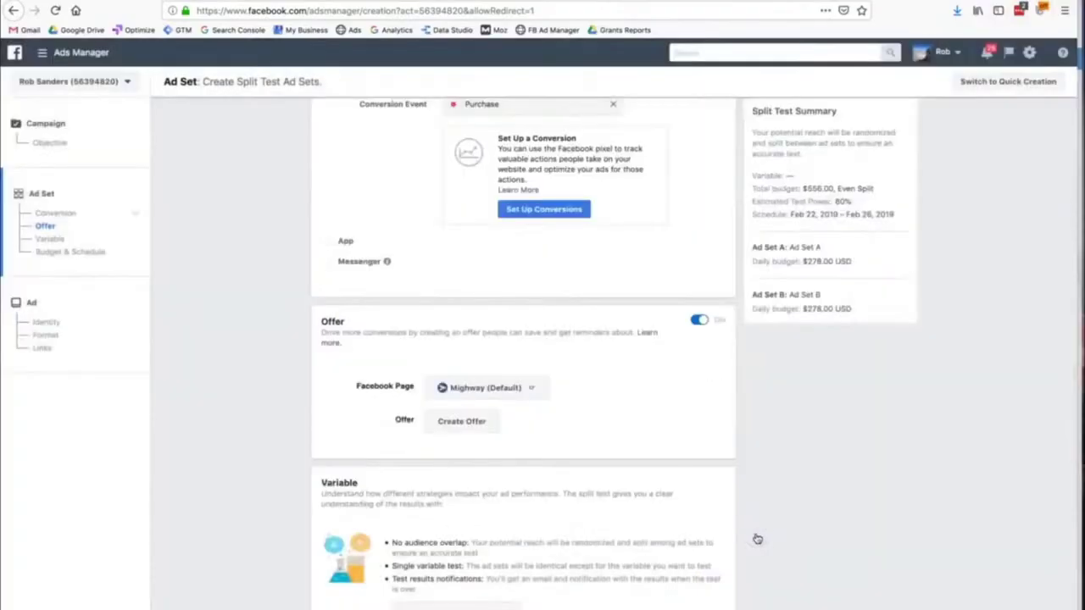
Turn off the Offer option for the split test ad sets
{"action": "left_click", "coordinate": [685, 445]}
{"action": "scroll", "coordinate": [685, 445], "scroll_direction": "up", "scroll_amount": 3}
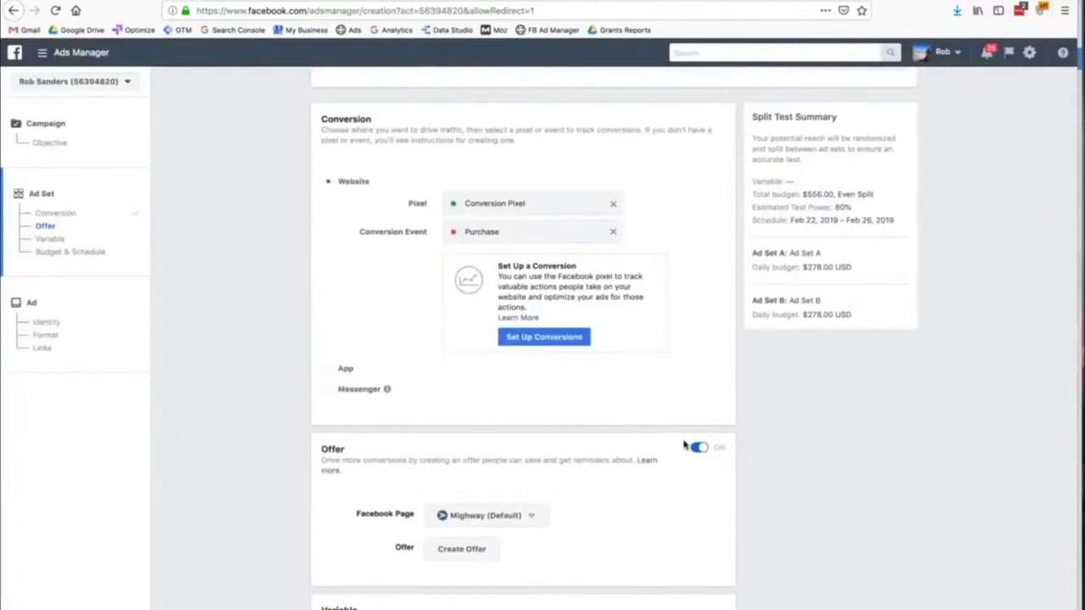
{"action": "left_click", "coordinate": [697, 448]}
Read the Variable section and set the split test variable to Creative
{"action": "scroll", "coordinate": [694, 450], "scroll_direction": "down", "scroll_amount": 3}
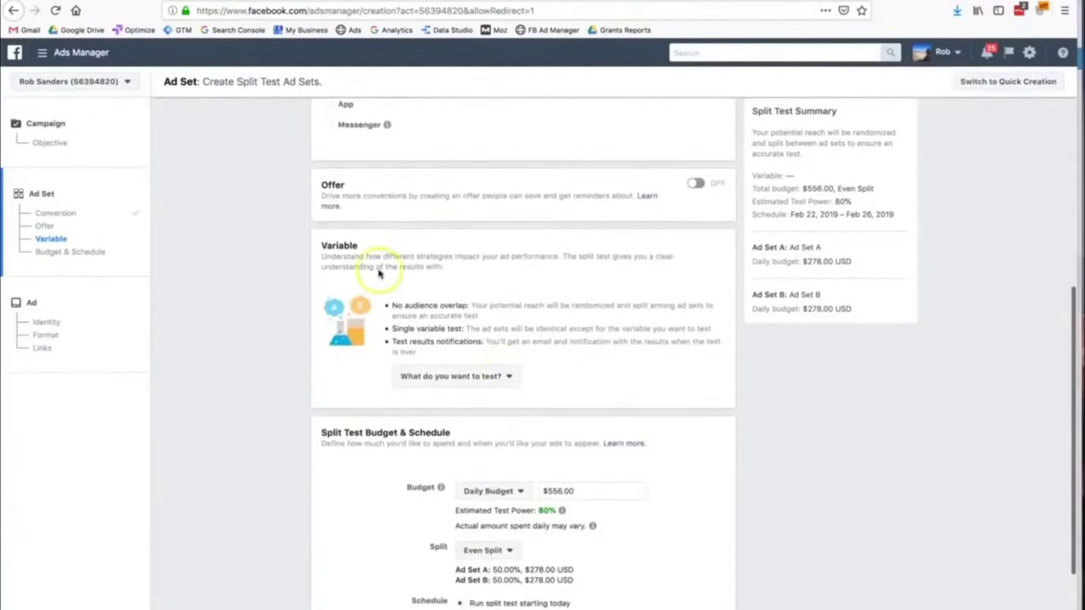
{"action": "left_click_drag", "start_coordinate": [351, 266], "coordinate": [493, 267]}
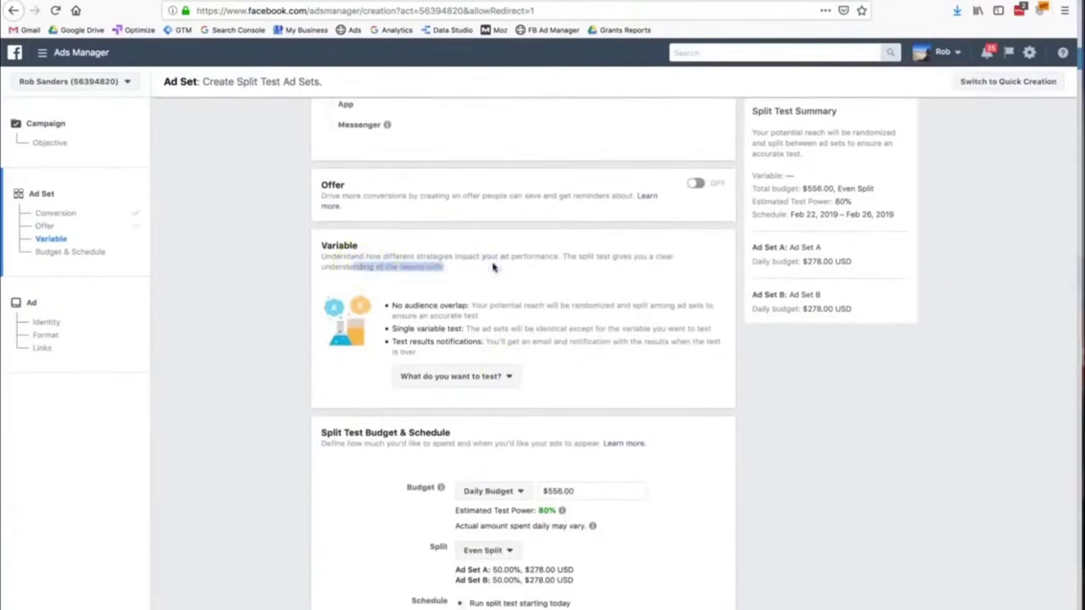
{"action": "left_click", "coordinate": [494, 375]}
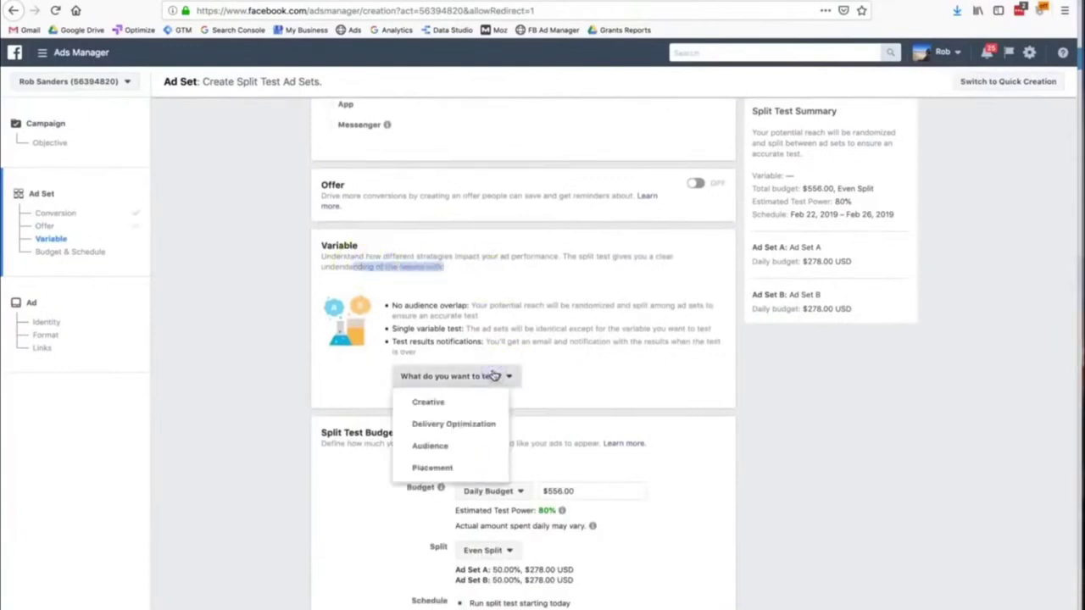
{"action": "scroll", "coordinate": [512, 472], "scroll_direction": "down", "scroll_amount": 1}
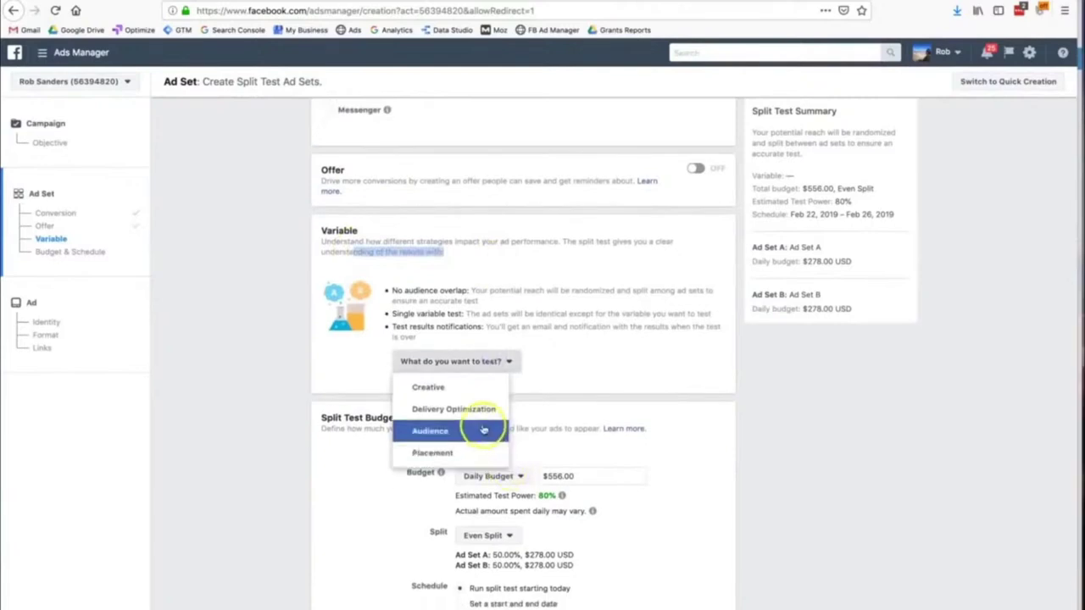
{"action": "left_click", "coordinate": [456, 389]}
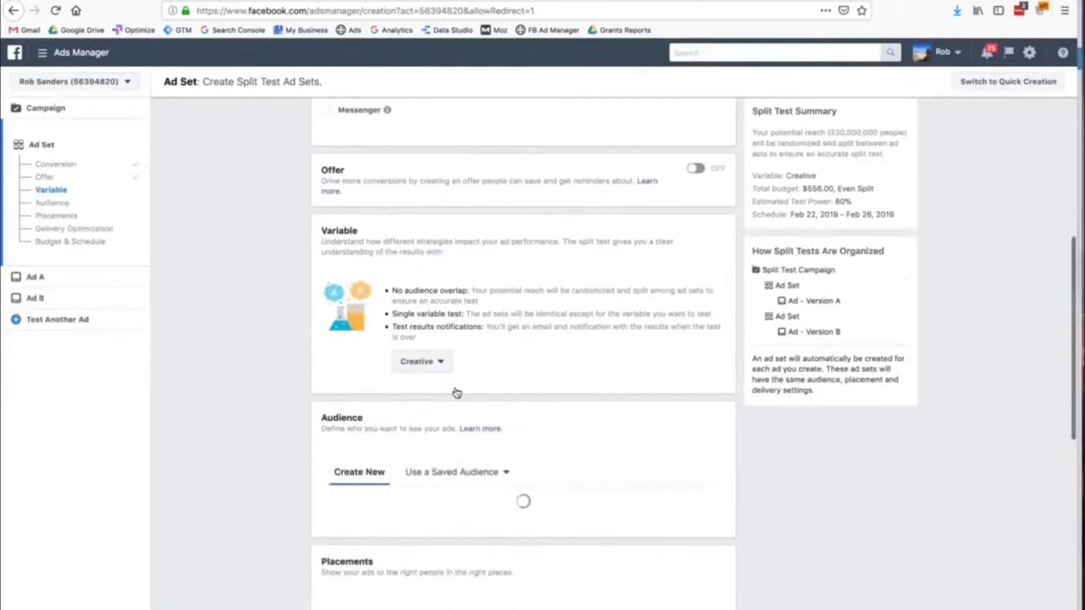
Examine the existing lookalike and custom audiences available for the ad set's audience
{"action": "scroll", "coordinate": [456, 392], "scroll_direction": "down", "scroll_amount": 3}
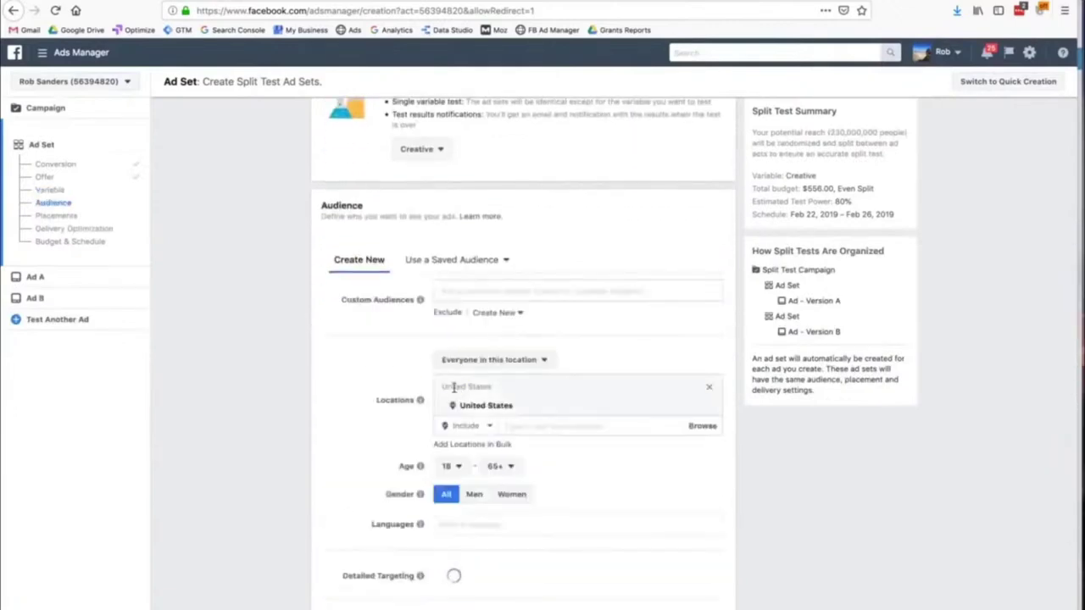
{"action": "left_click", "coordinate": [467, 290]}
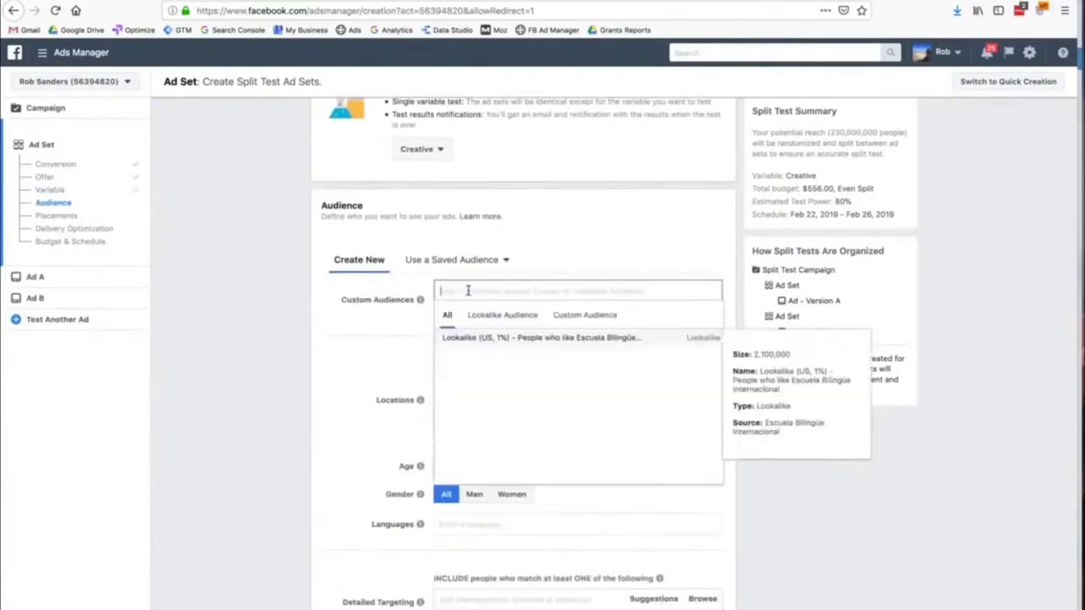
{"action": "left_click", "coordinate": [584, 319]}
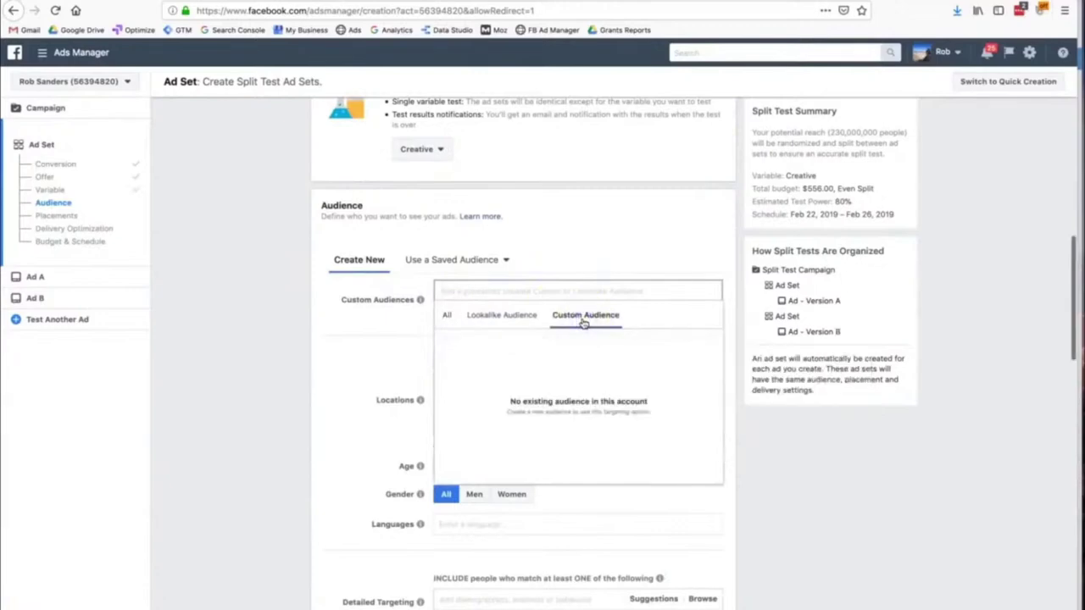
{"action": "left_click", "coordinate": [527, 316]}
{"action": "left_click", "coordinate": [450, 315]}
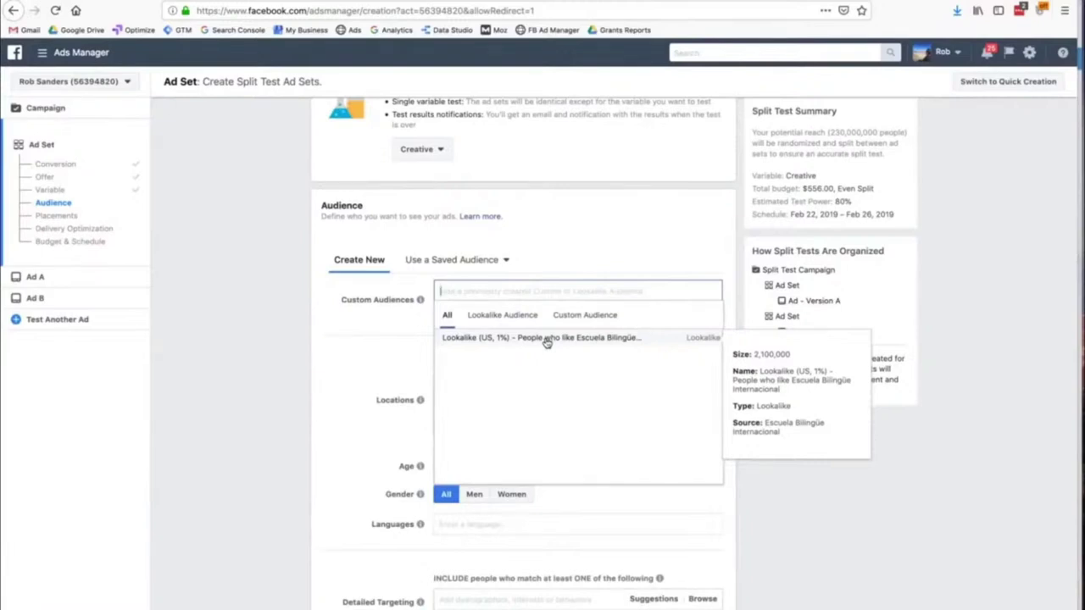
{"action": "left_click", "coordinate": [563, 315]}
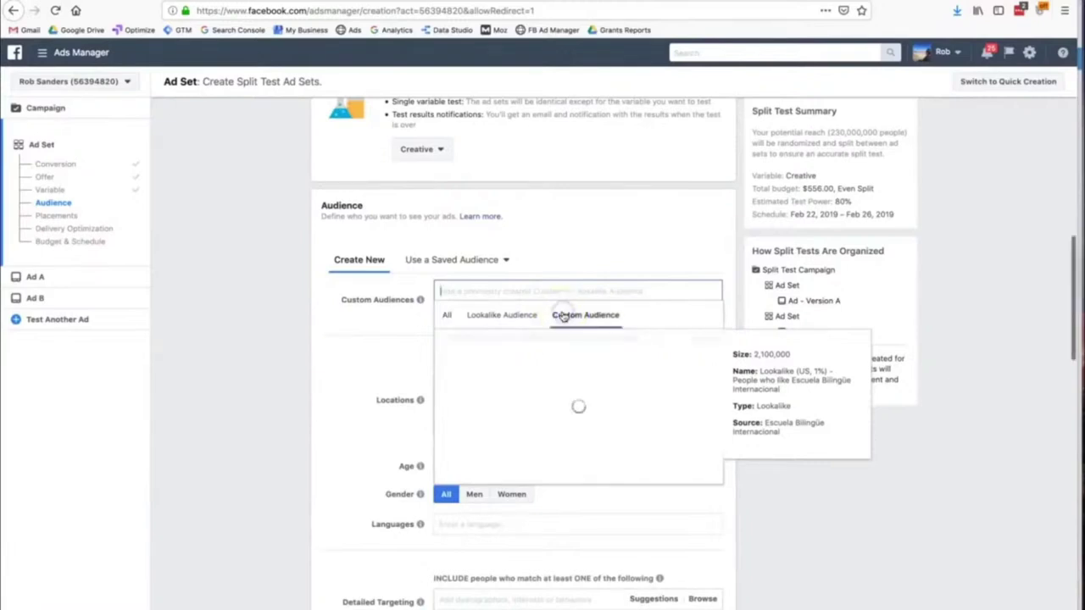
{"action": "left_click", "coordinate": [581, 259]}
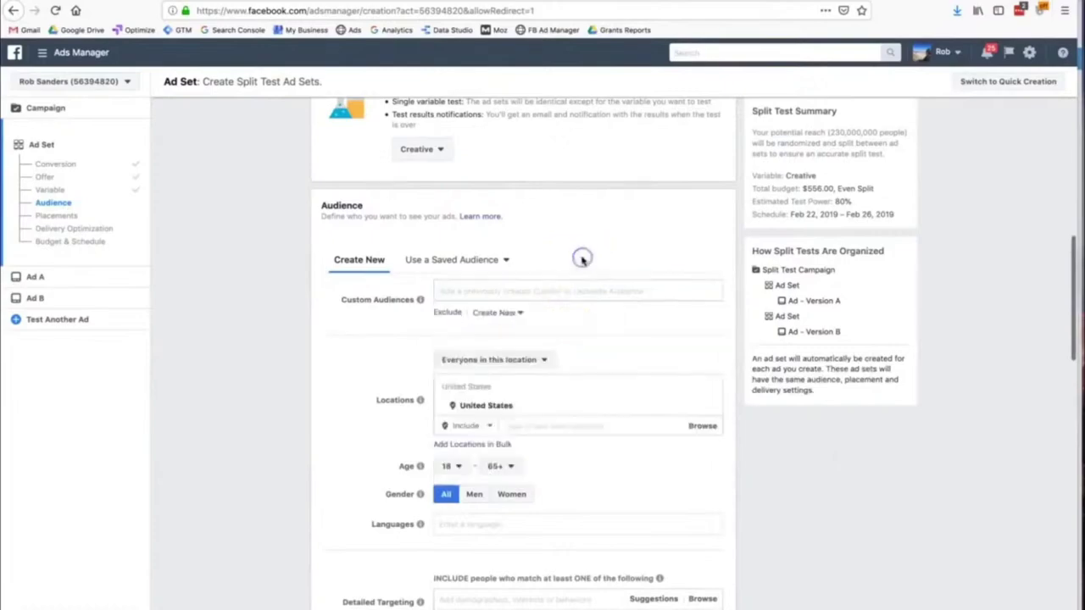
Create a Website Traffic custom audience named "website vistors" with the default criteria and add it to the ad set
{"action": "left_click", "coordinate": [505, 313]}
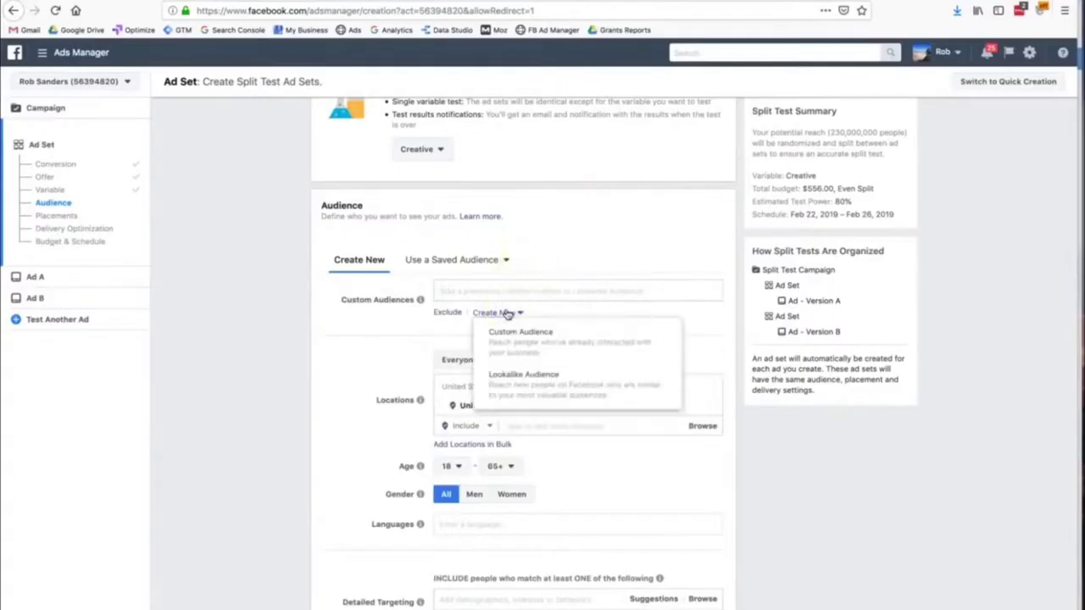
{"action": "left_click", "coordinate": [507, 333]}
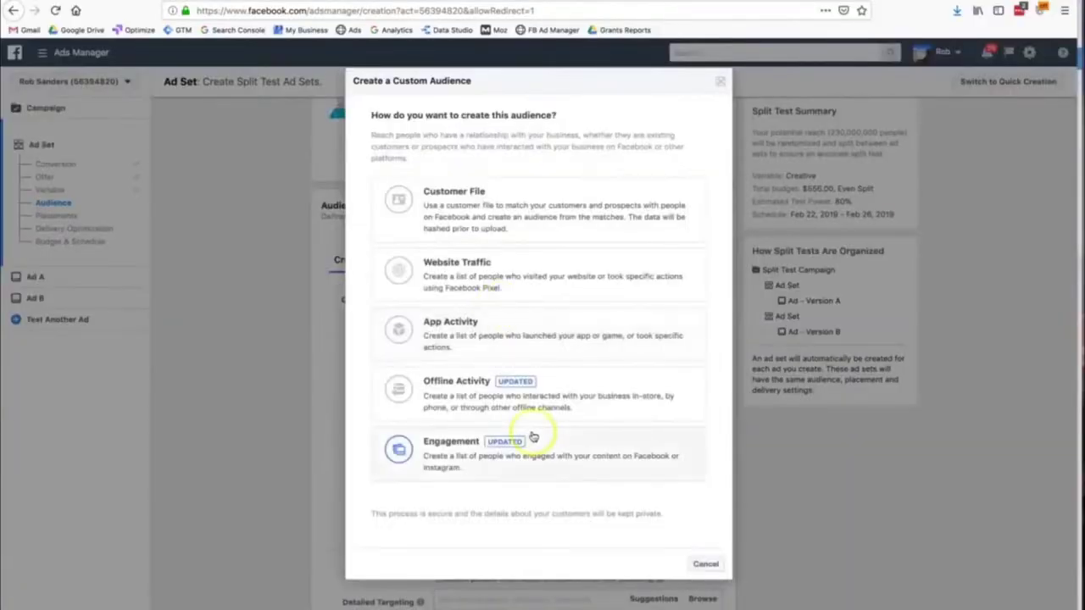
{"action": "left_click", "coordinate": [460, 281]}
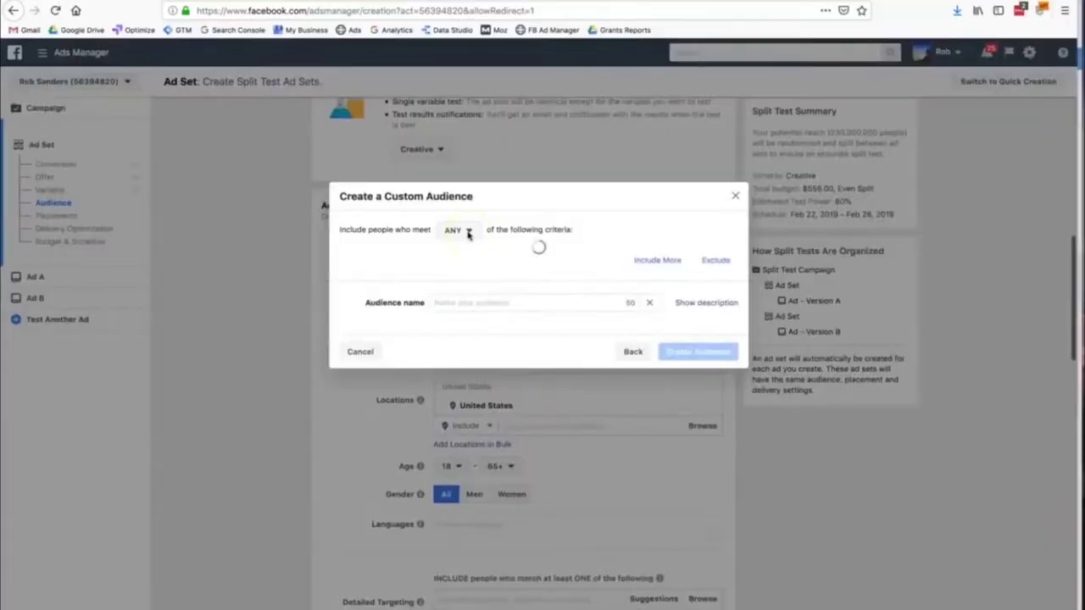
{"action": "left_click", "coordinate": [487, 303]}
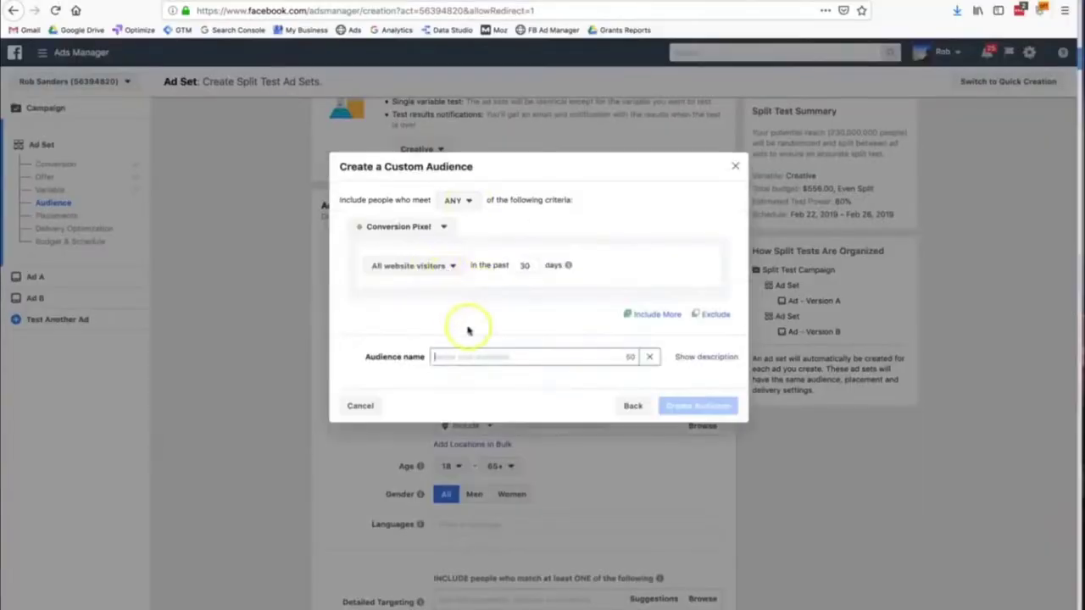
{"action": "left_click", "coordinate": [479, 354]}
{"action": "type", "text": "website vis"}
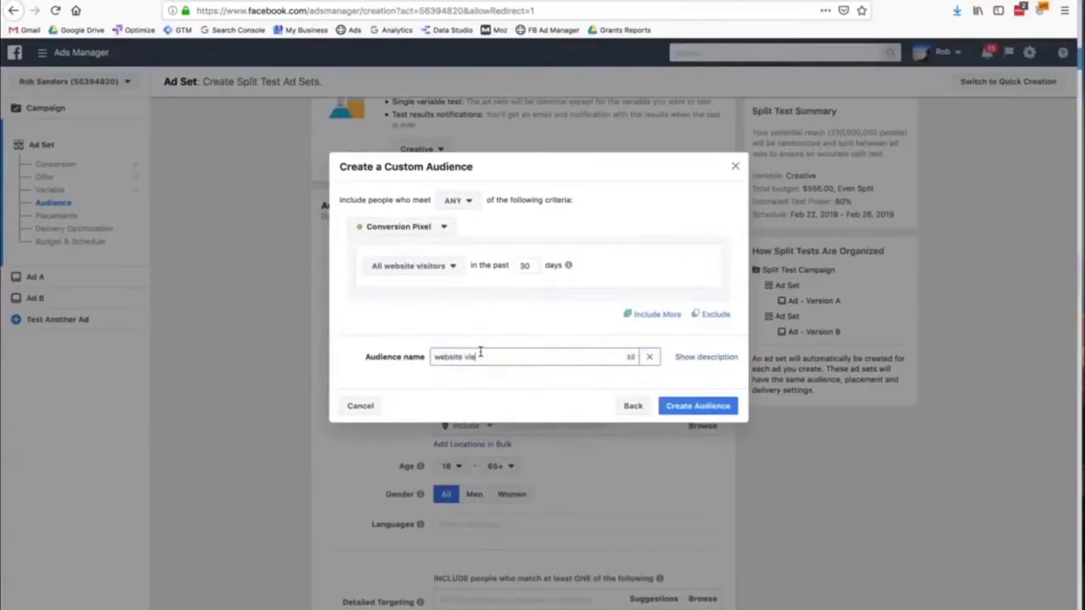
{"action": "type", "text": "itors"}
{"action": "left_click", "coordinate": [709, 401]}
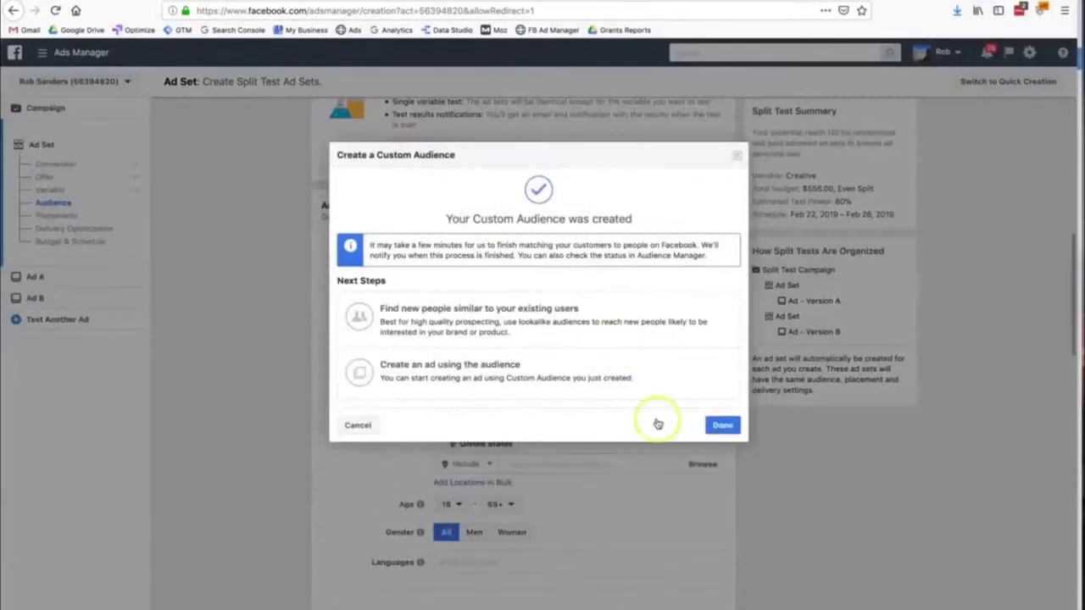
{"action": "left_click", "coordinate": [719, 426]}
Examine the ad set's location targeting types, such as people who live in, were recently in or are traveling in the location
{"action": "scroll", "coordinate": [656, 451], "scroll_direction": "down", "scroll_amount": 5}
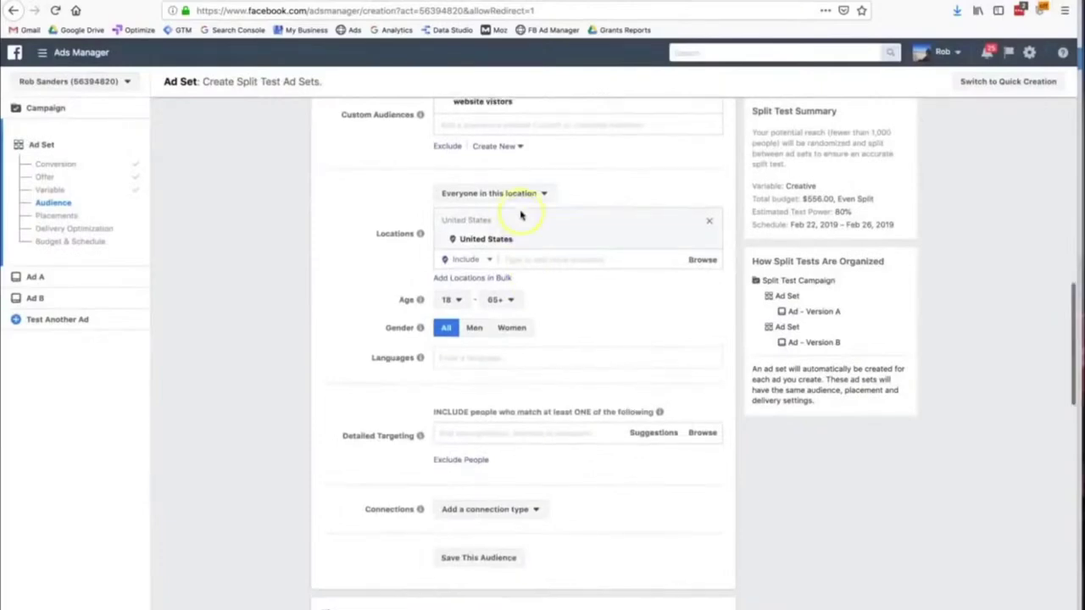
{"action": "scroll", "coordinate": [519, 215], "scroll_direction": "up", "scroll_amount": 2}
{"action": "left_click", "coordinate": [556, 327]}
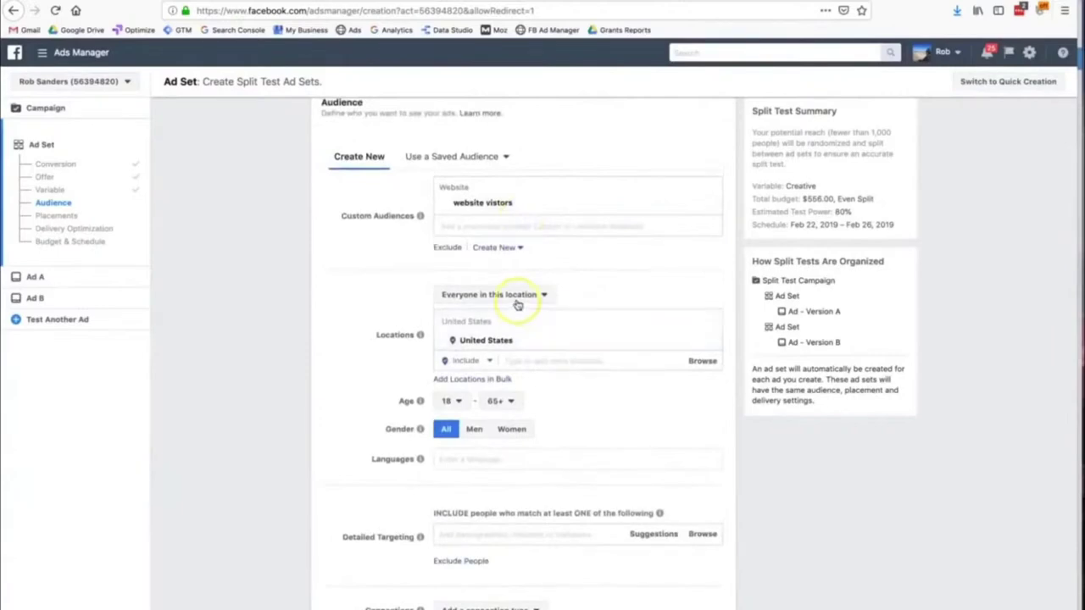
{"action": "left_click", "coordinate": [520, 302]}
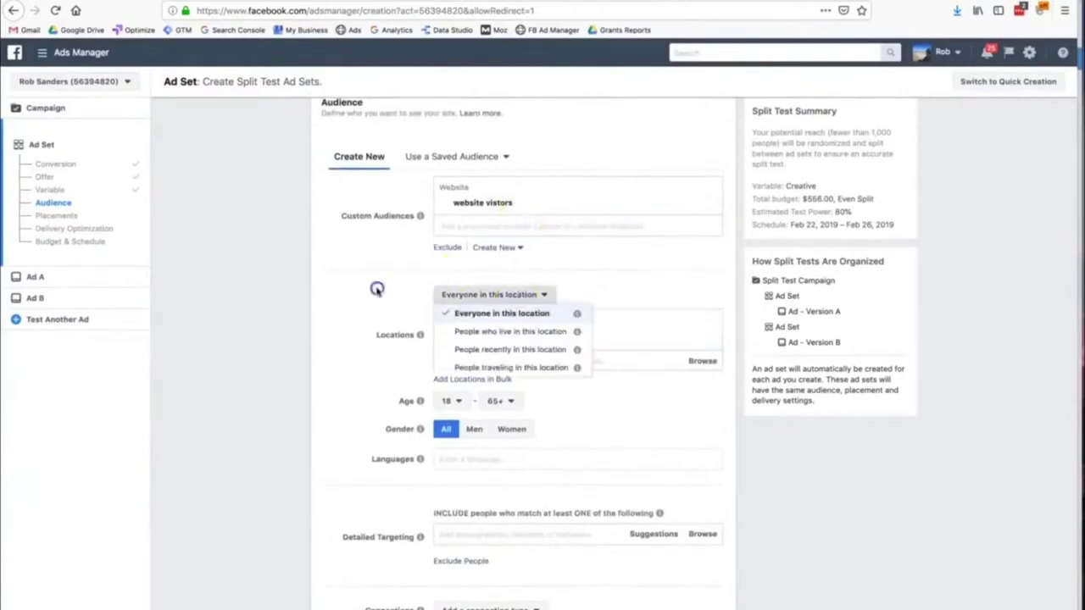
{"action": "left_click", "coordinate": [520, 301]}
{"action": "left_click", "coordinate": [465, 296]}
{"action": "scroll", "coordinate": [520, 364], "scroll_direction": "down", "scroll_amount": 1}
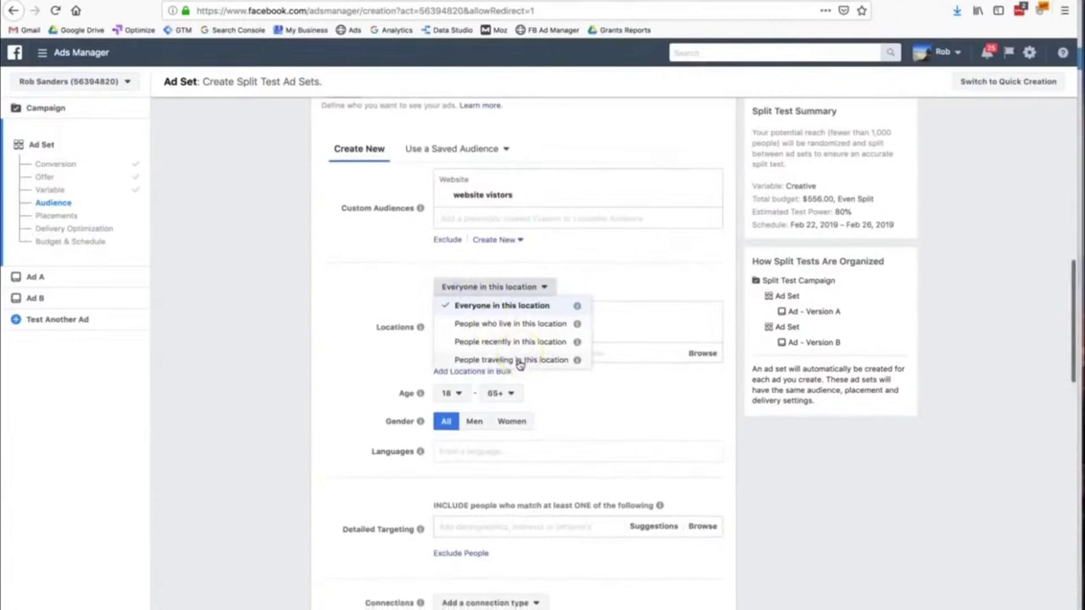
{"action": "left_click", "coordinate": [566, 382]}
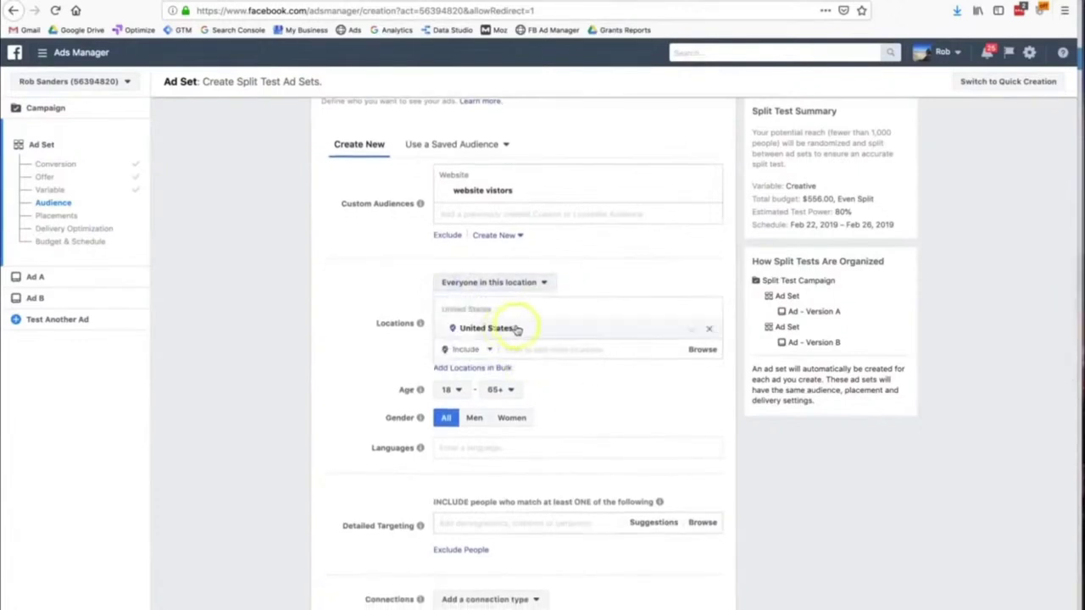
Examine the inclusion and exclusion options for the United States location and the dialog for adding locations in bulk
{"action": "left_click", "coordinate": [689, 332]}
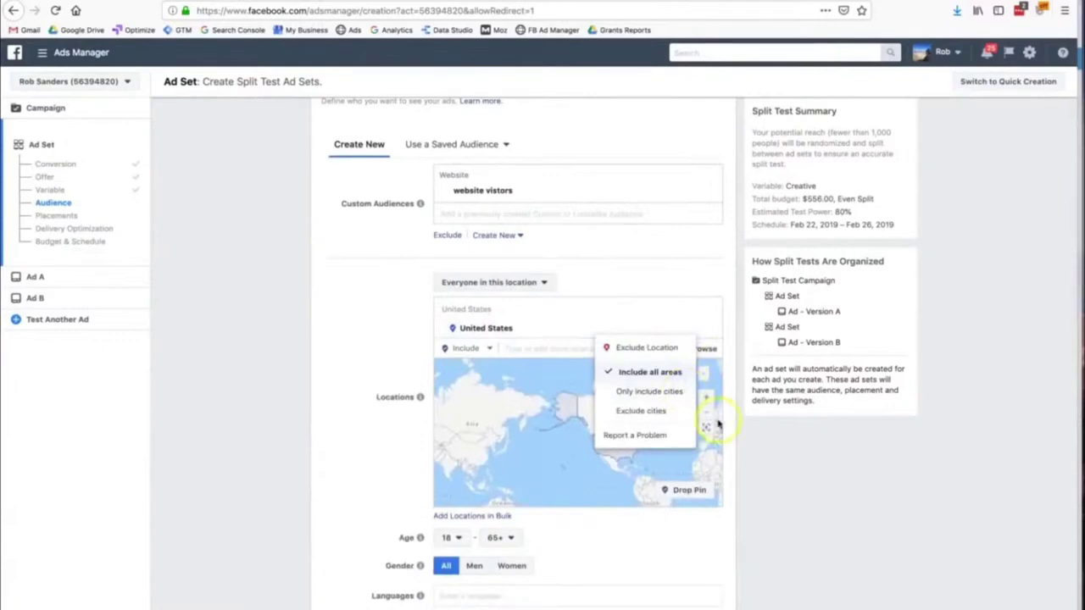
{"action": "left_click", "coordinate": [616, 563]}
{"action": "scroll", "coordinate": [551, 474], "scroll_direction": "down", "scroll_amount": 3}
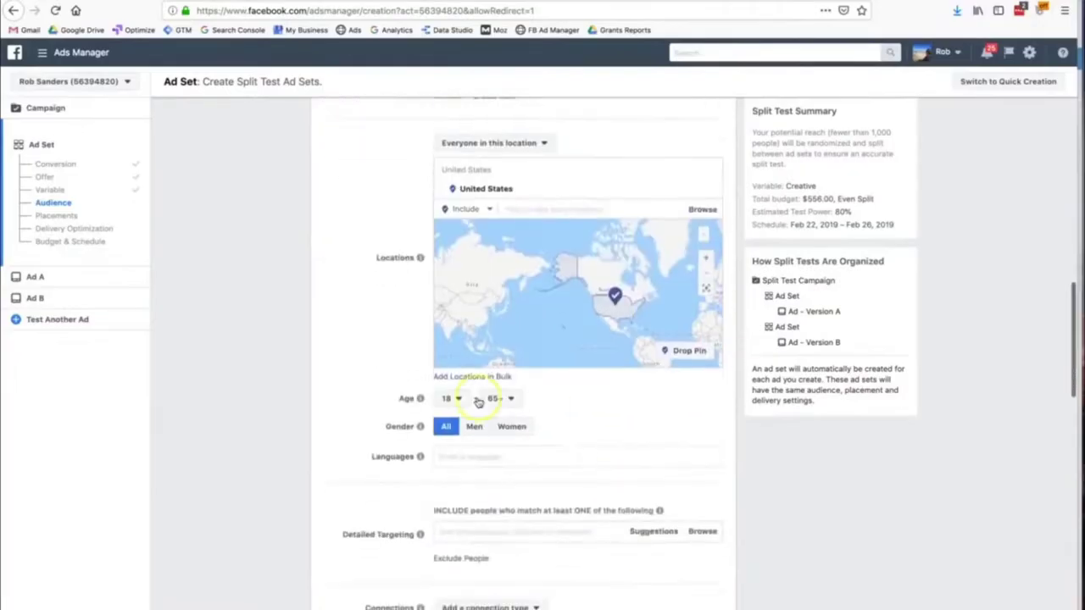
{"action": "left_click", "coordinate": [473, 377]}
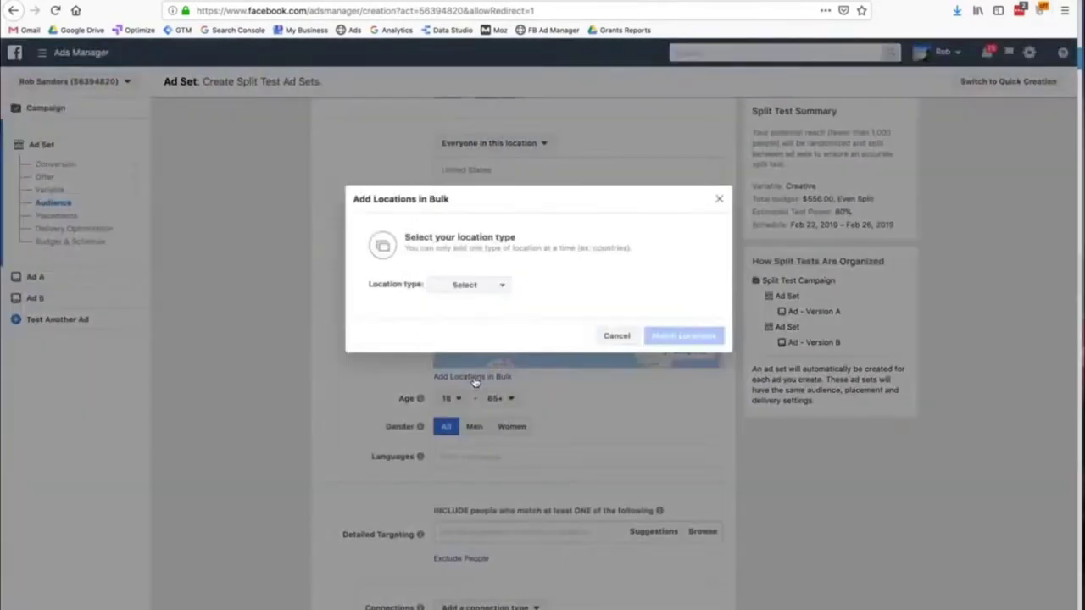
{"action": "left_click", "coordinate": [481, 293]}
{"action": "left_click", "coordinate": [616, 336]}
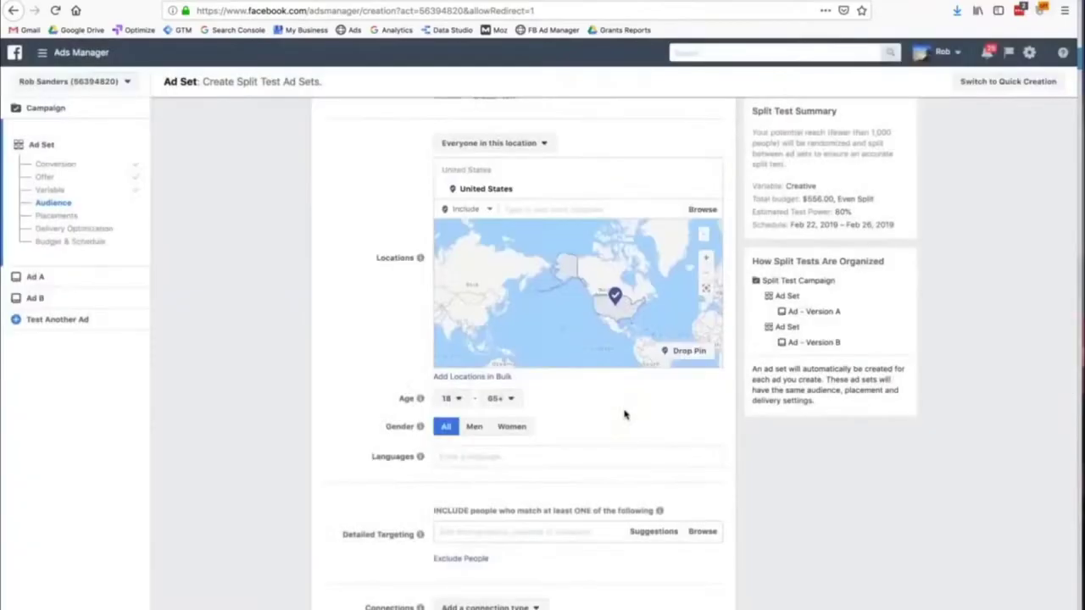
Set the audience's age range to 13 through 65+
{"action": "left_click", "coordinate": [502, 398]}
{"action": "left_click", "coordinate": [455, 400]}
{"action": "left_click", "coordinate": [455, 400]}
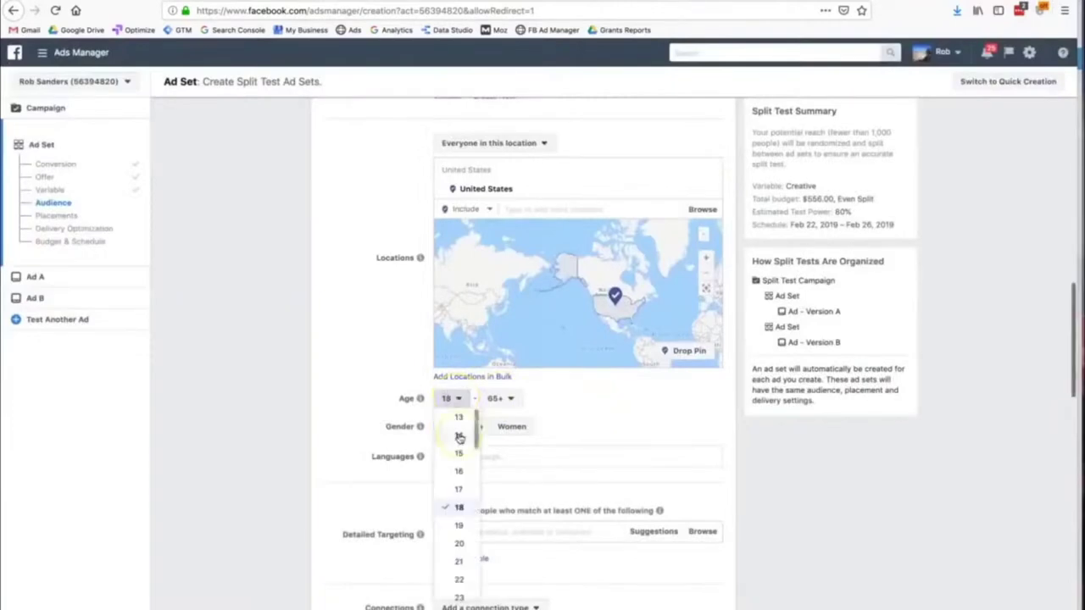
{"action": "left_click", "coordinate": [458, 418]}
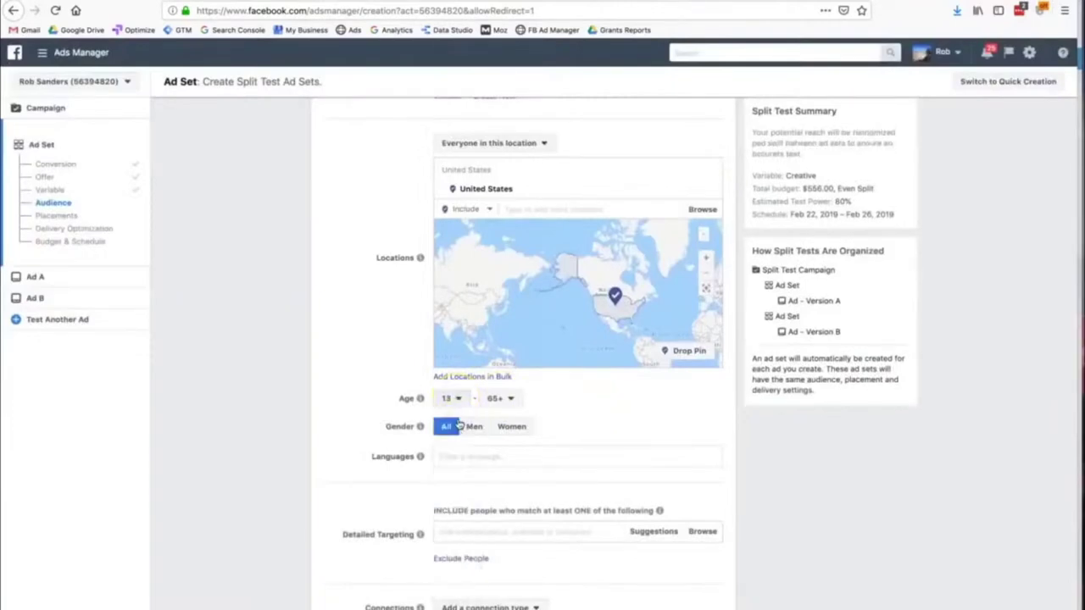
{"action": "left_click", "coordinate": [500, 403]}
{"action": "left_click_drag", "start_coordinate": [534, 552], "coordinate": [520, 556]}
{"action": "left_click", "coordinate": [566, 440]}
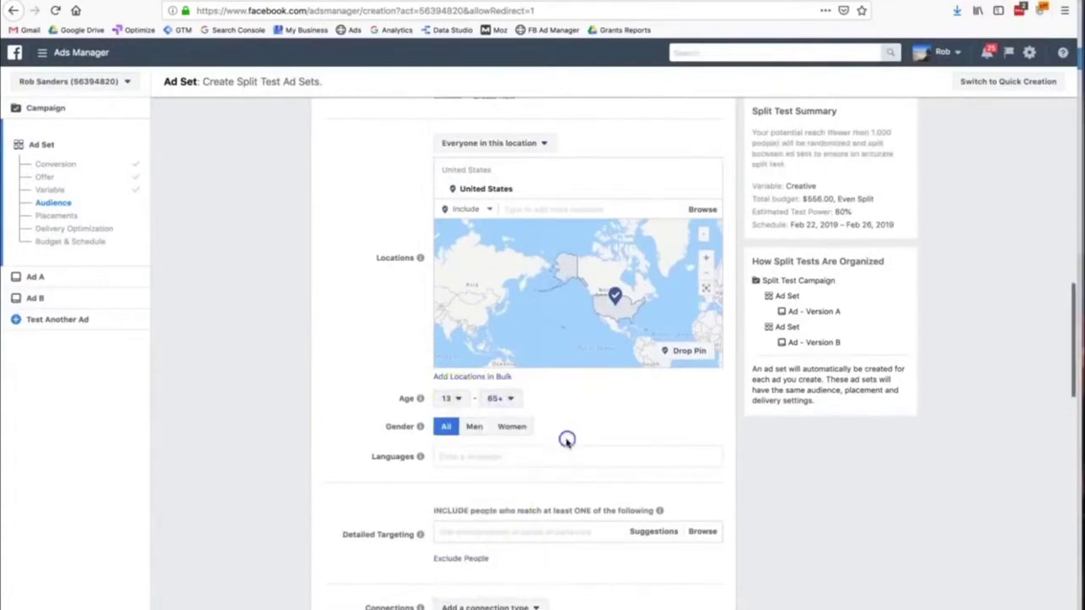
Add Spanish and English (All) as the audience's languages
{"action": "scroll", "coordinate": [475, 424], "scroll_direction": "down", "scroll_amount": 1}
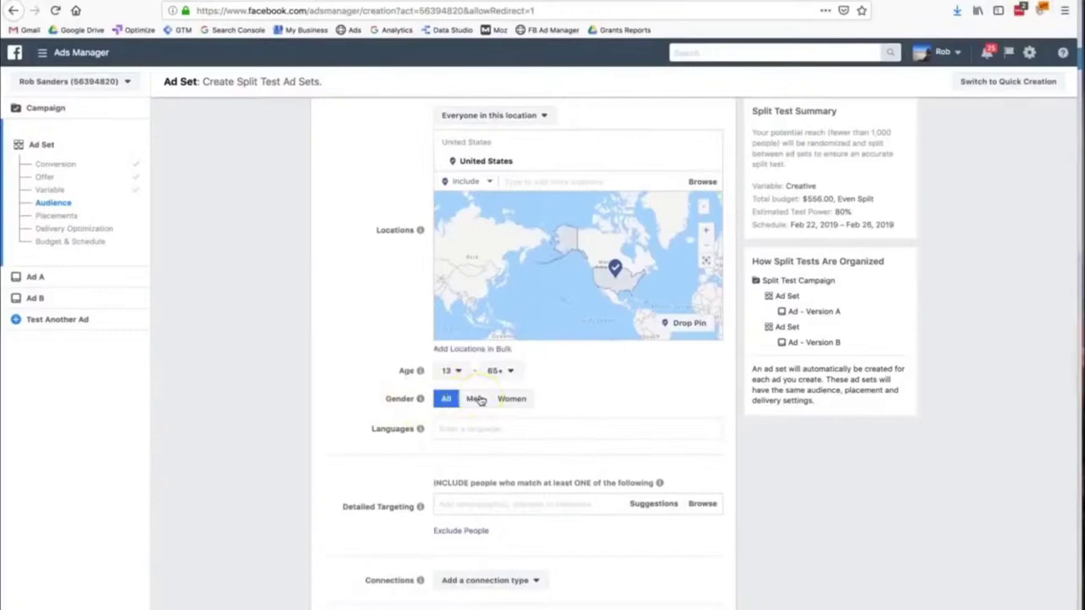
{"action": "left_click", "coordinate": [500, 428]}
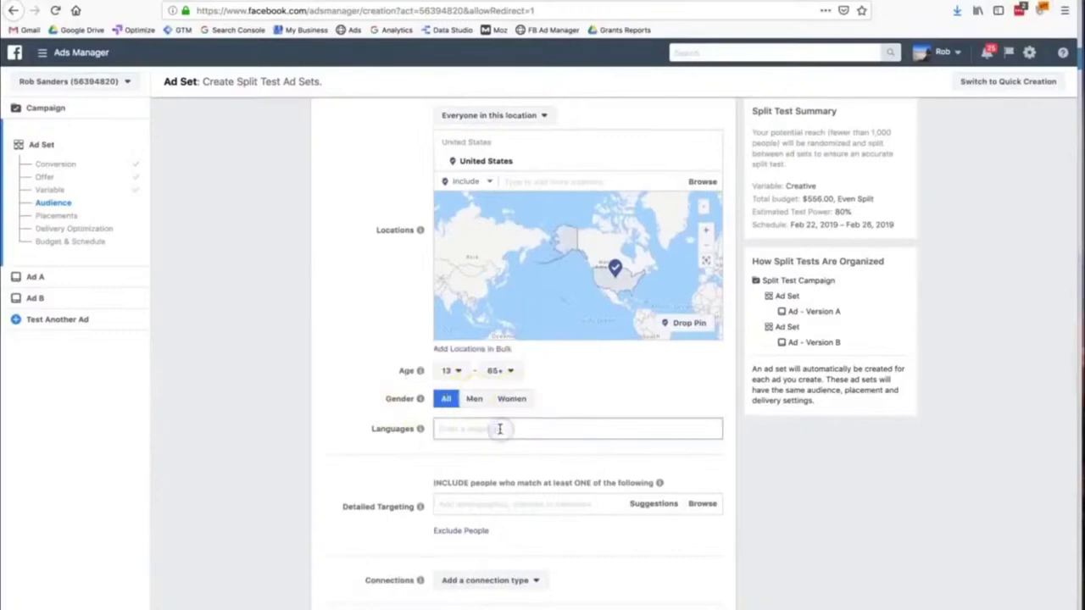
{"action": "type", "text": "sp"}
{"action": "left_click", "coordinate": [500, 431]}
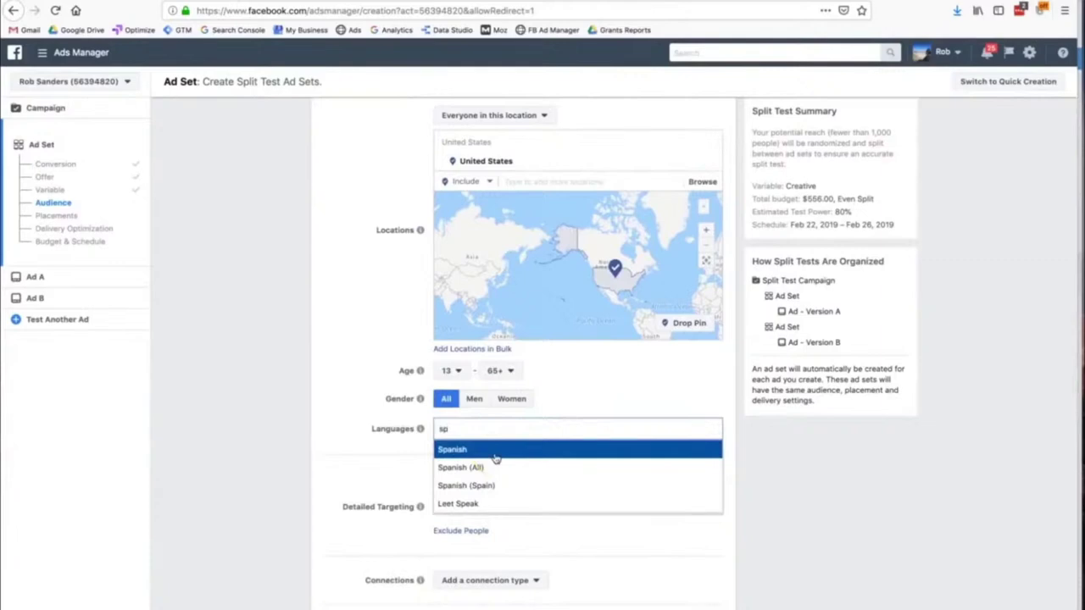
{"action": "left_click", "coordinate": [496, 454]}
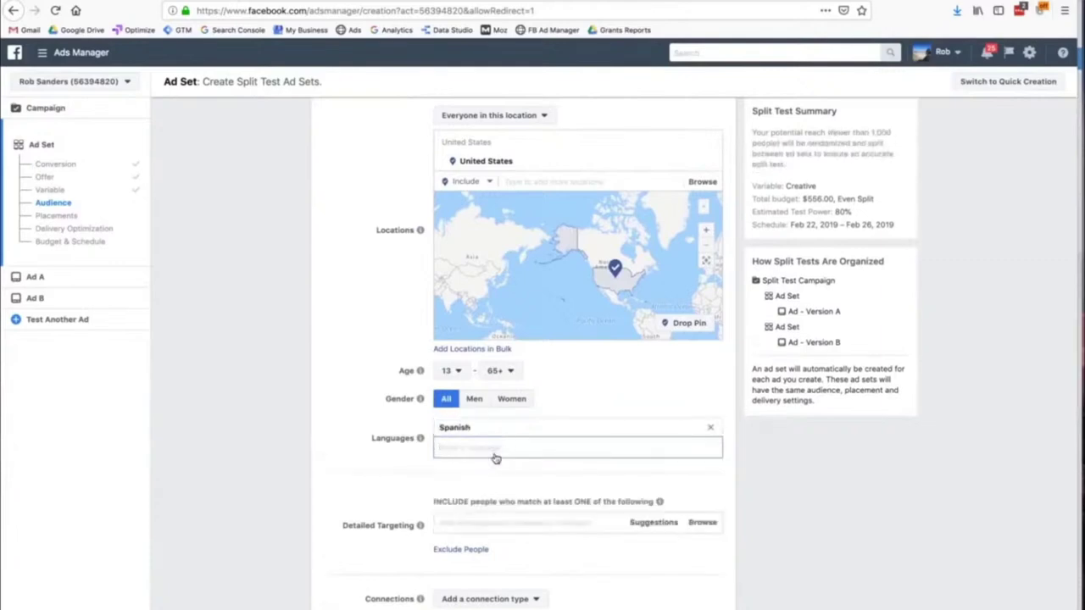
{"action": "type", "text": "en"}
{"action": "left_click", "coordinate": [494, 468]}
Examine the suggested demographics, interests and job titles for the audience's detailed targeting
{"action": "scroll", "coordinate": [526, 484], "scroll_direction": "down", "scroll_amount": 4}
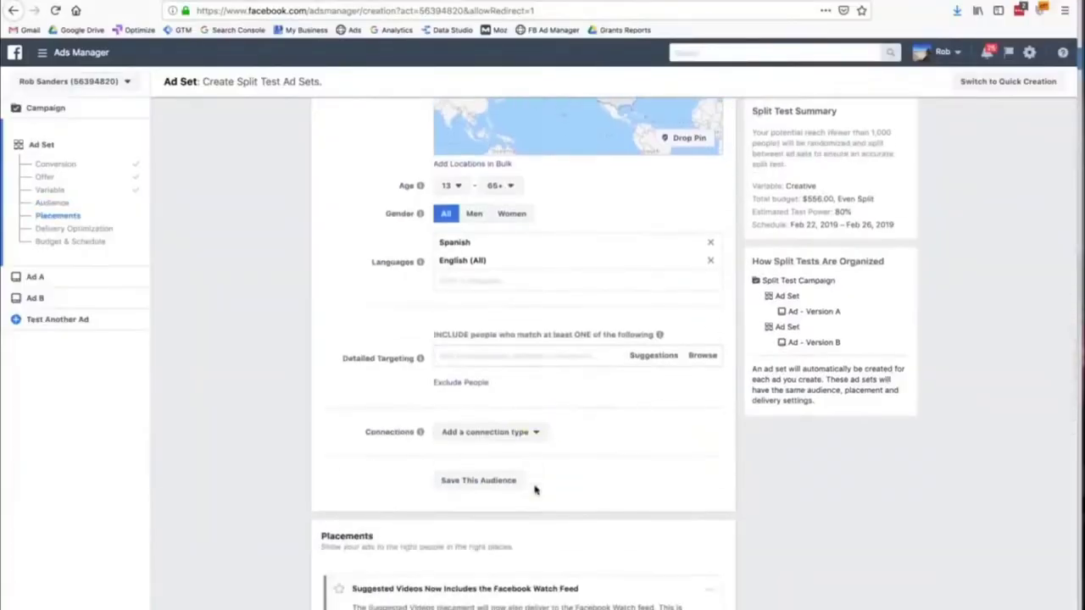
{"action": "left_click", "coordinate": [533, 357]}
{"action": "left_click", "coordinate": [639, 358]}
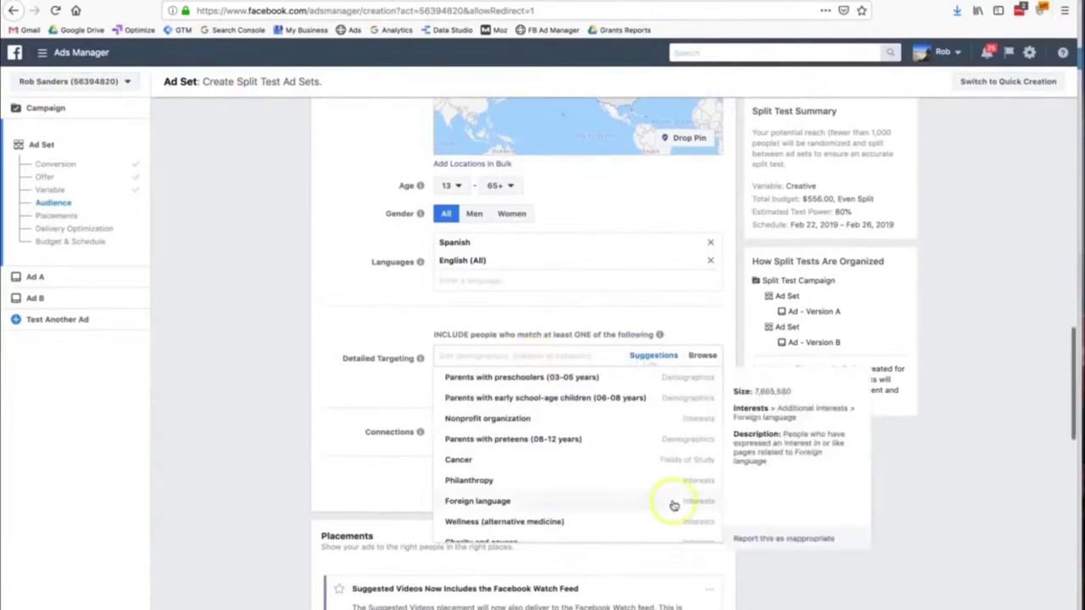
{"action": "scroll", "coordinate": [584, 460], "scroll_direction": "down", "scroll_amount": 1}
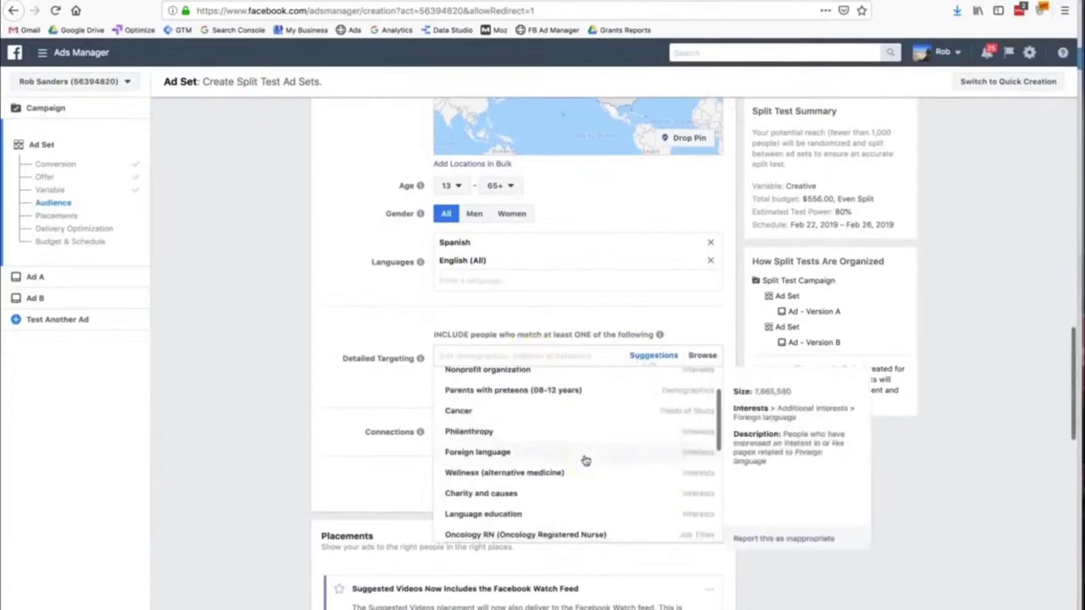
{"action": "scroll", "coordinate": [585, 460], "scroll_direction": "down", "scroll_amount": 1}
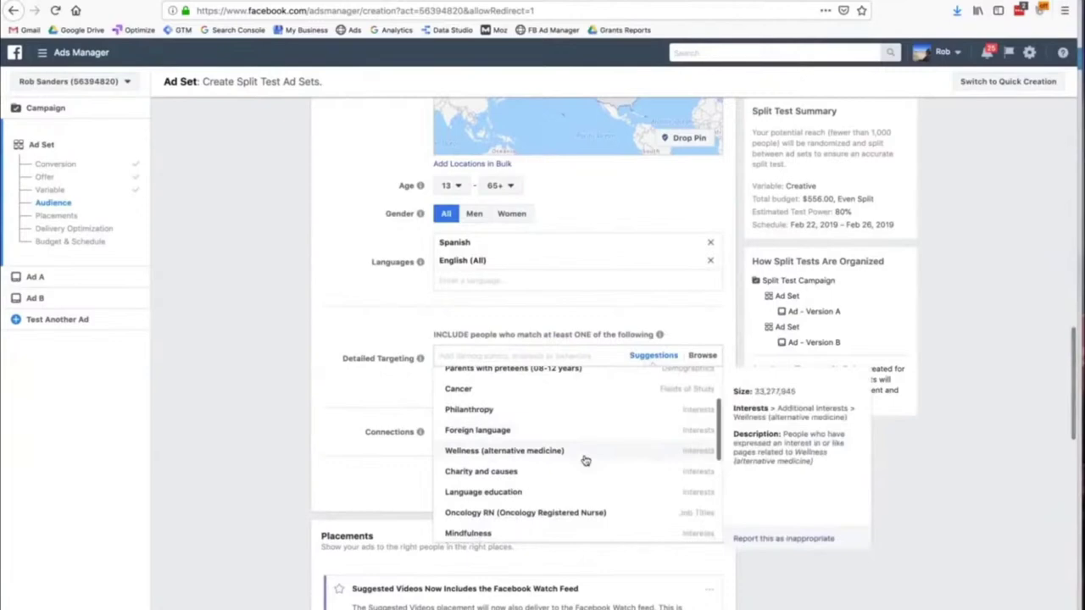
{"action": "left_click", "coordinate": [519, 432]}
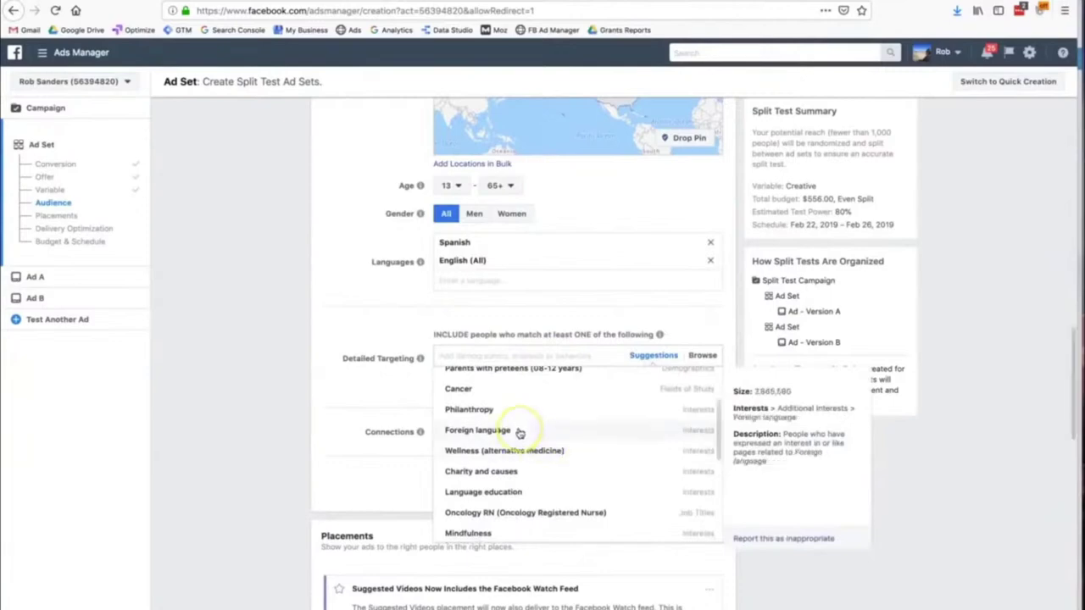
{"action": "scroll", "coordinate": [535, 472], "scroll_direction": "down", "scroll_amount": 4}
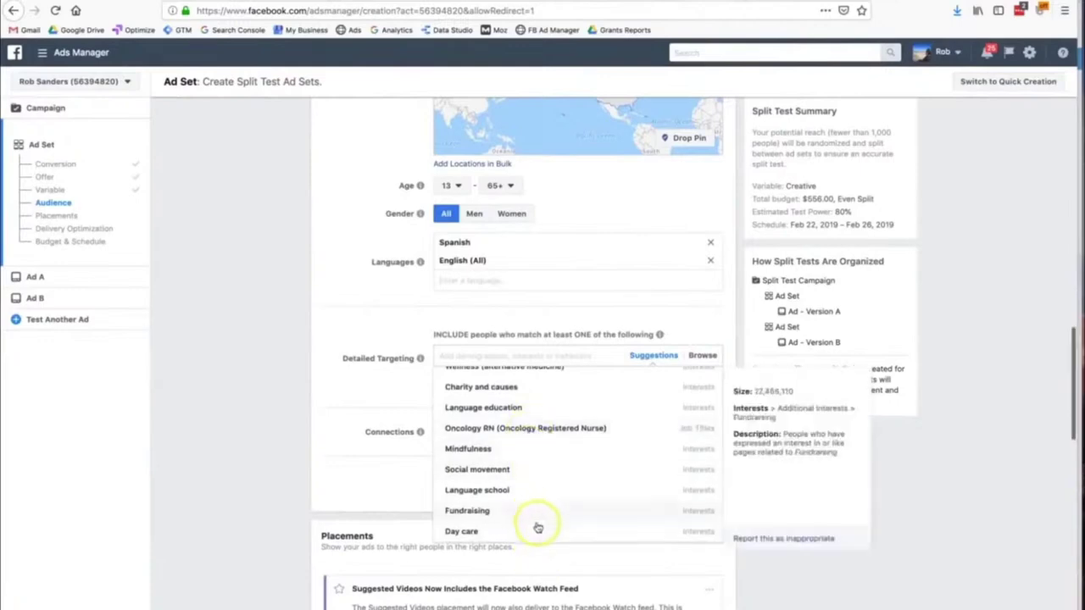
{"action": "left_click", "coordinate": [321, 485]}
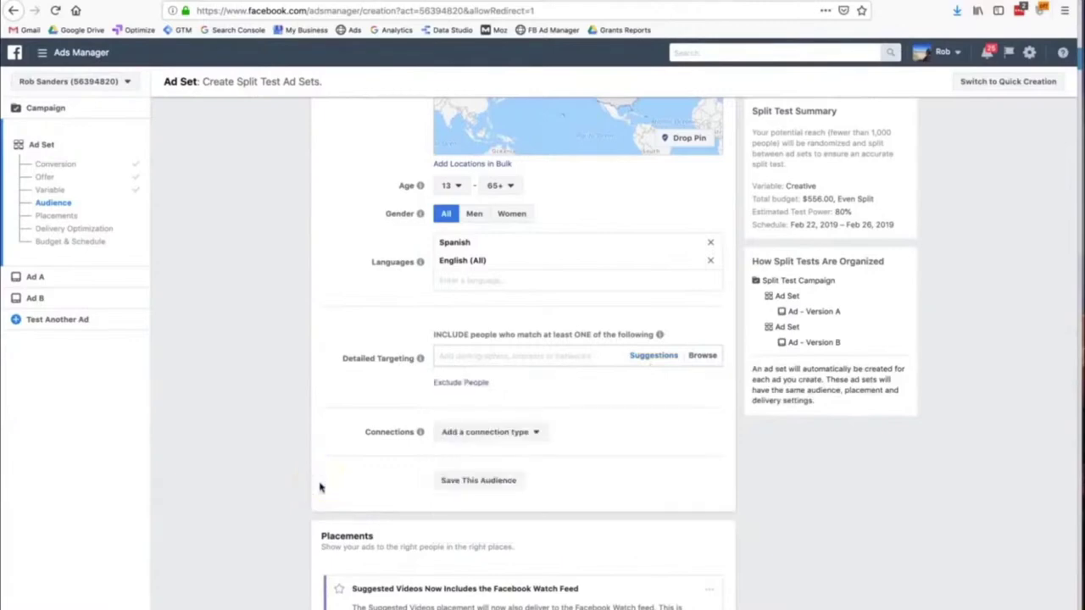
Examine the connection types available for Facebook Pages and apps
{"action": "left_click", "coordinate": [496, 433]}
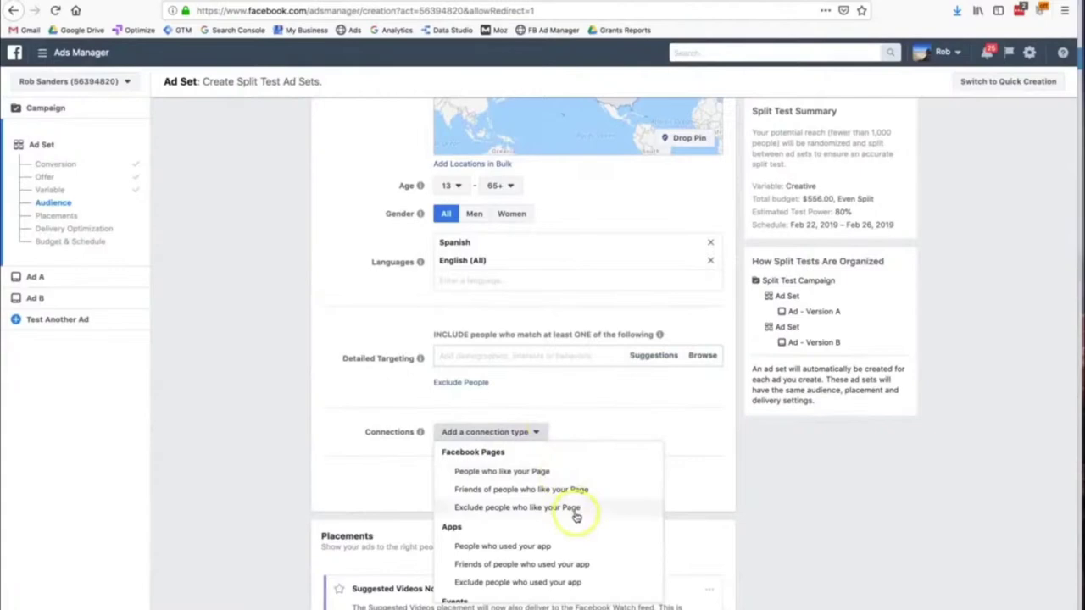
{"action": "scroll", "coordinate": [708, 515], "scroll_direction": "down", "scroll_amount": 1}
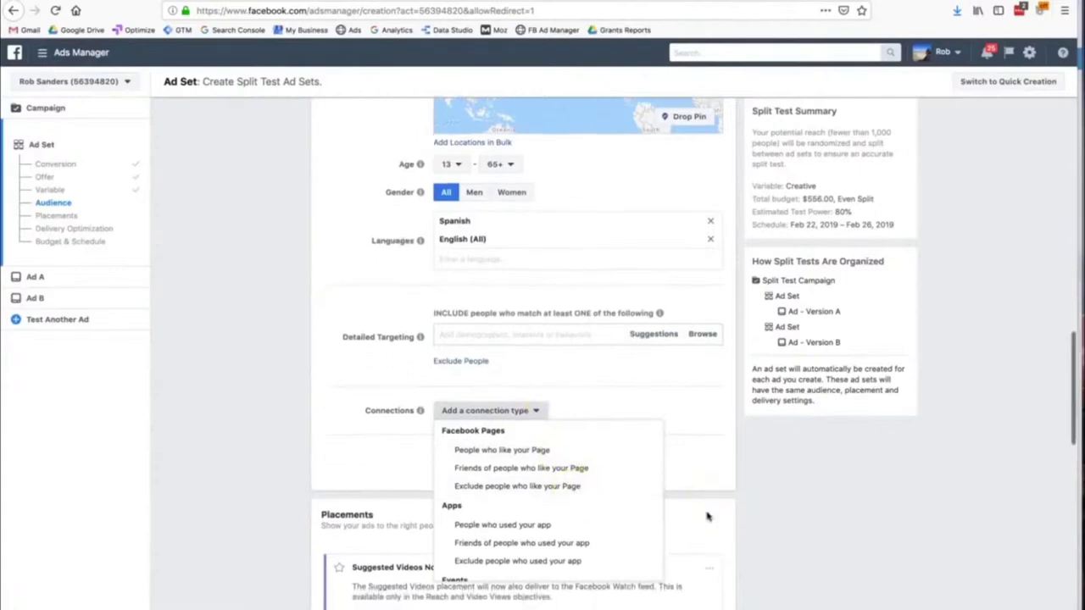
{"action": "scroll", "coordinate": [708, 515], "scroll_direction": "down", "scroll_amount": 3}
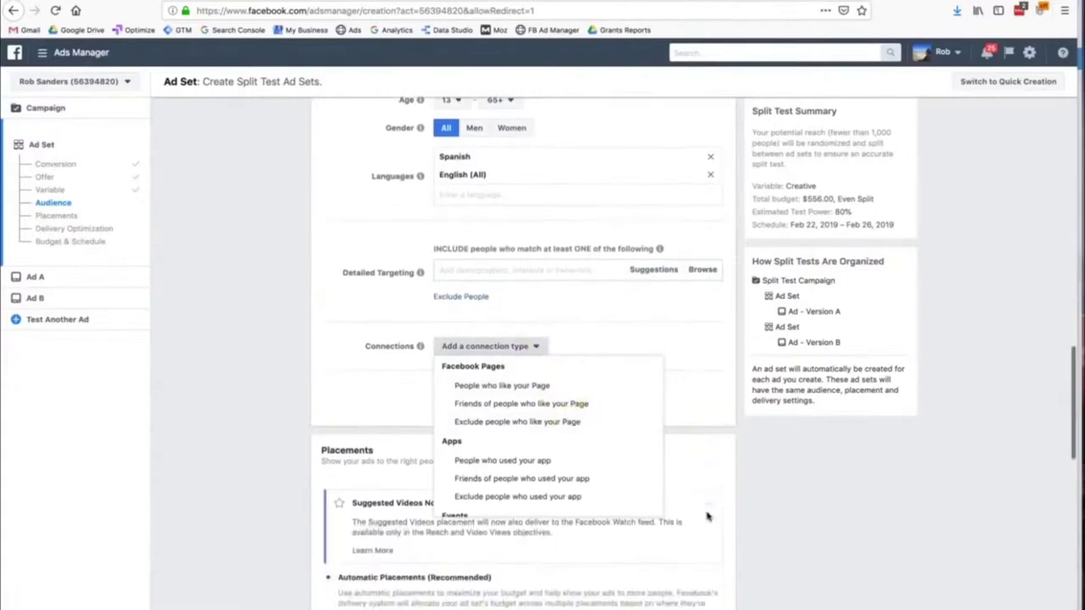
{"action": "left_click", "coordinate": [707, 415]}
Review the ad set's settings and save the audience under the name "English & Spanish"
{"action": "scroll", "coordinate": [707, 414], "scroll_direction": "up", "scroll_amount": 15}
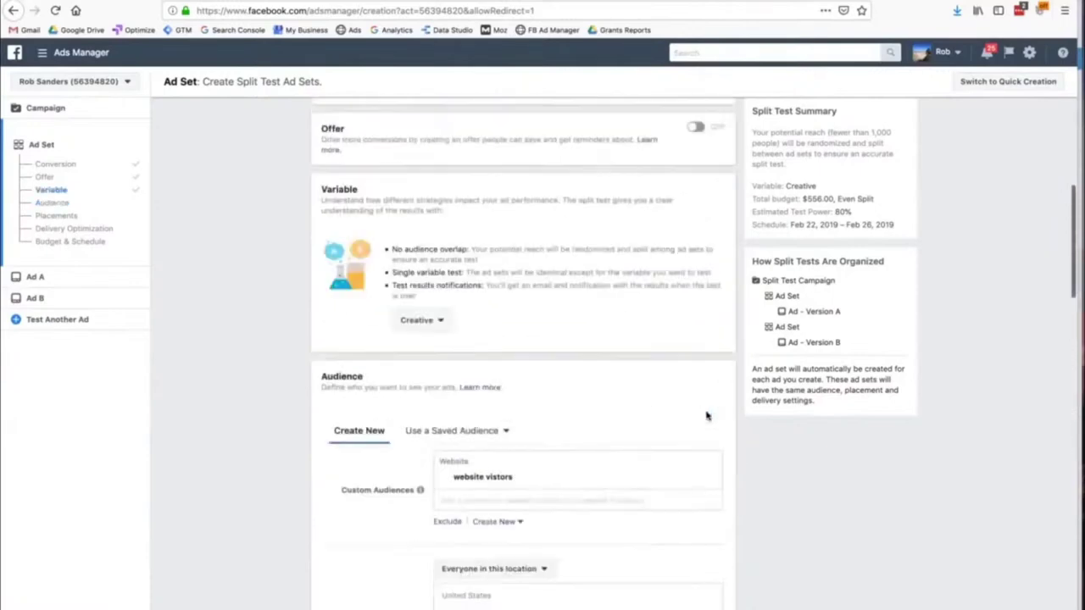
{"action": "scroll", "coordinate": [707, 414], "scroll_direction": "up", "scroll_amount": 2}
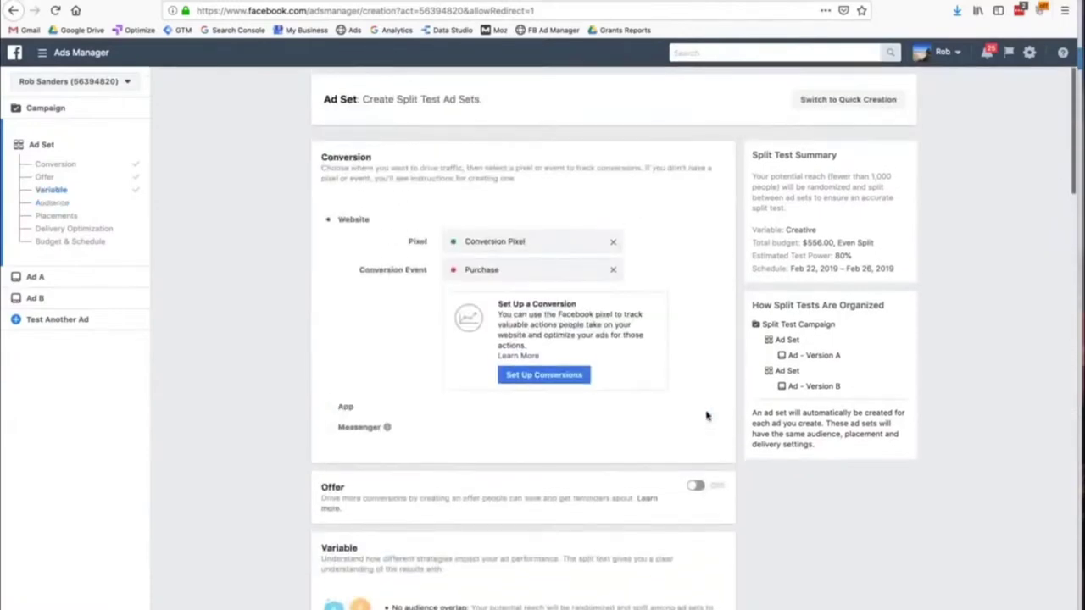
{"action": "scroll", "coordinate": [707, 414], "scroll_direction": "down", "scroll_amount": 12}
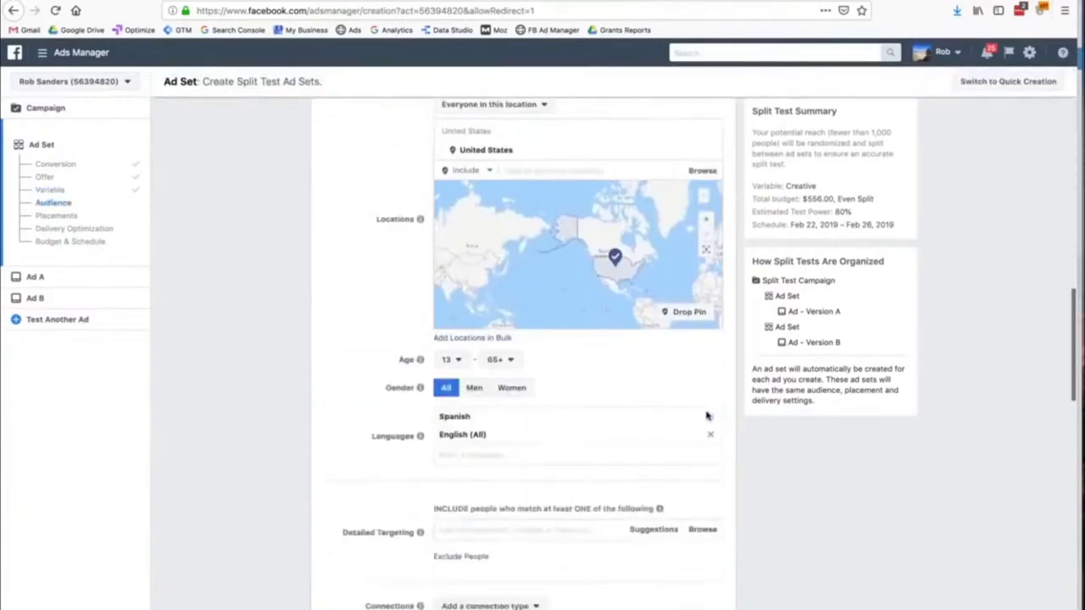
{"action": "scroll", "coordinate": [676, 547], "scroll_direction": "down", "scroll_amount": 2}
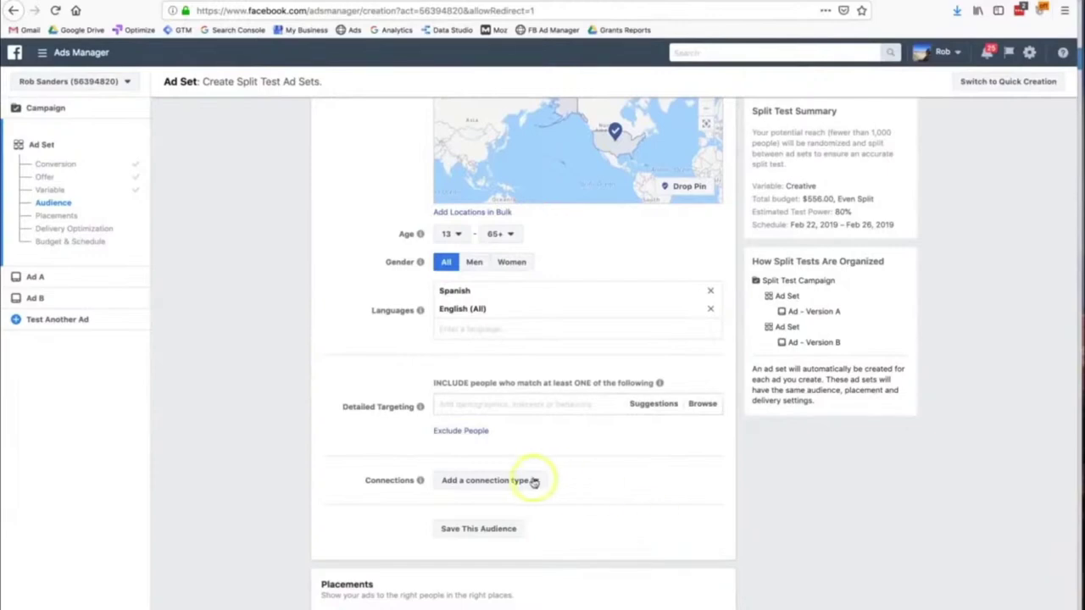
{"action": "scroll", "coordinate": [620, 485], "scroll_direction": "down", "scroll_amount": 1}
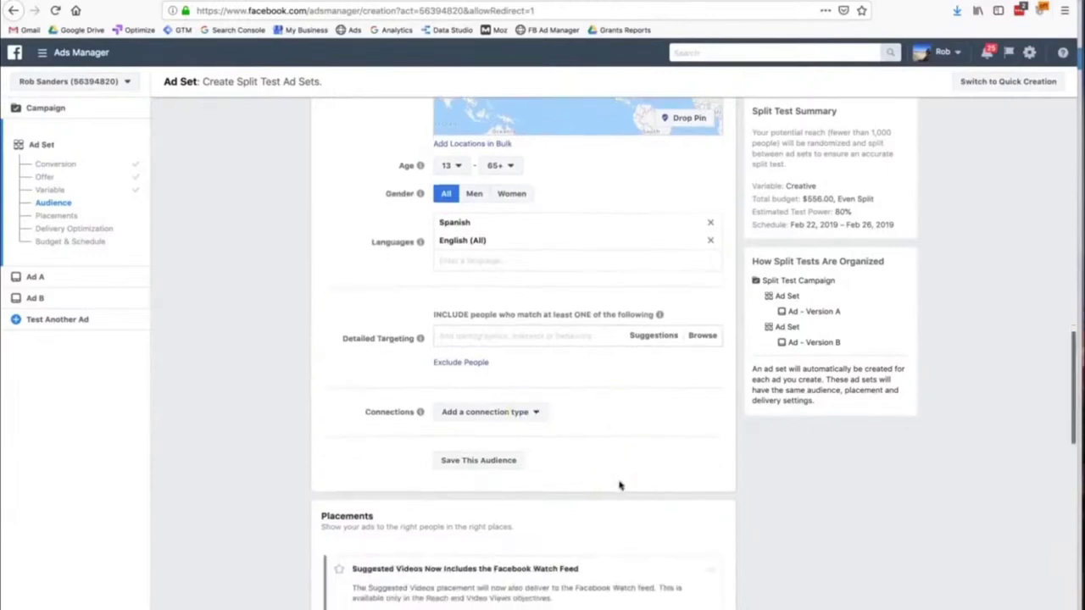
{"action": "left_click", "coordinate": [517, 463]}
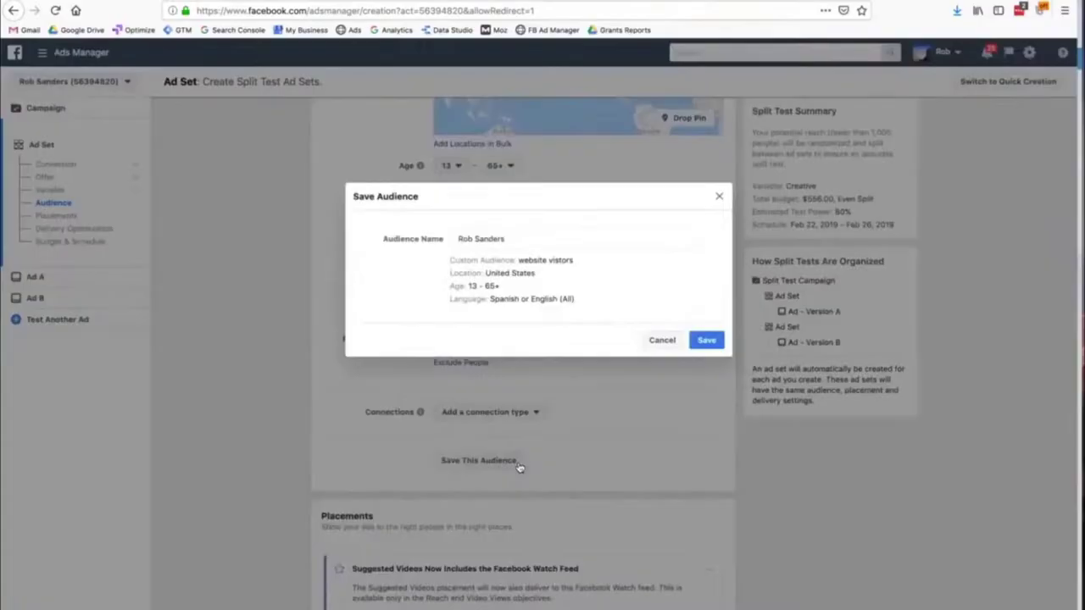
{"action": "left_click", "coordinate": [543, 241]}
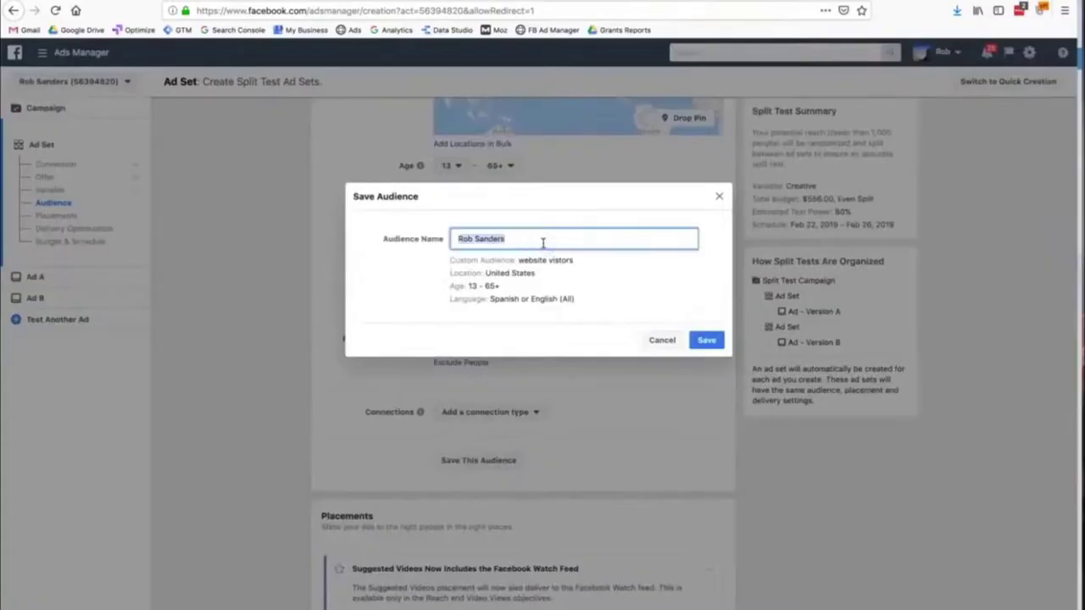
{"action": "type", "text": "English & Spanish"}
{"action": "left_click", "coordinate": [716, 344]}
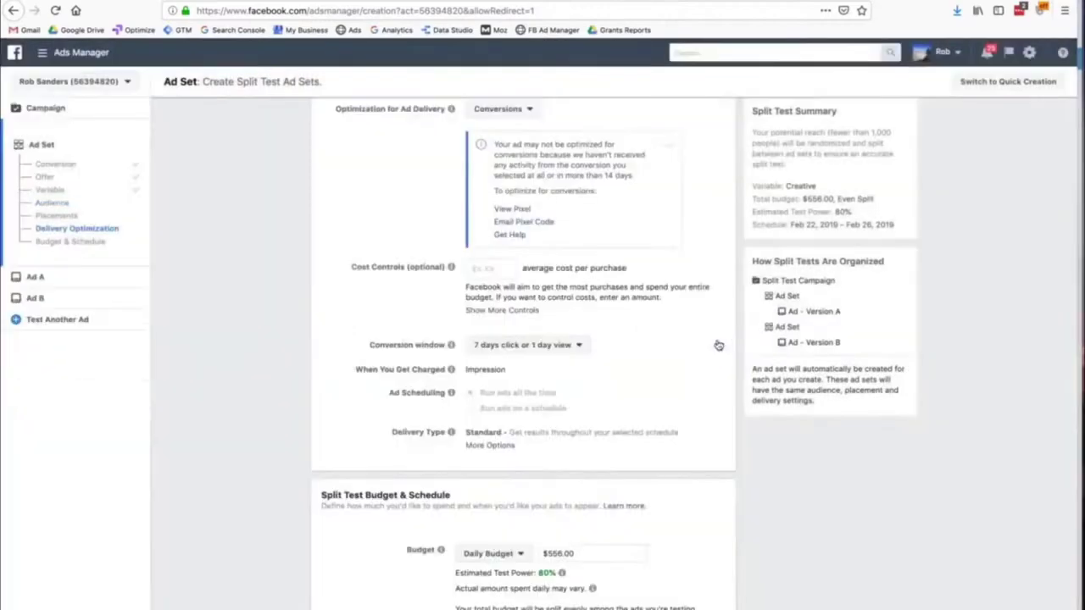
{"action": "scroll", "coordinate": [718, 345], "scroll_direction": "up", "scroll_amount": 2}
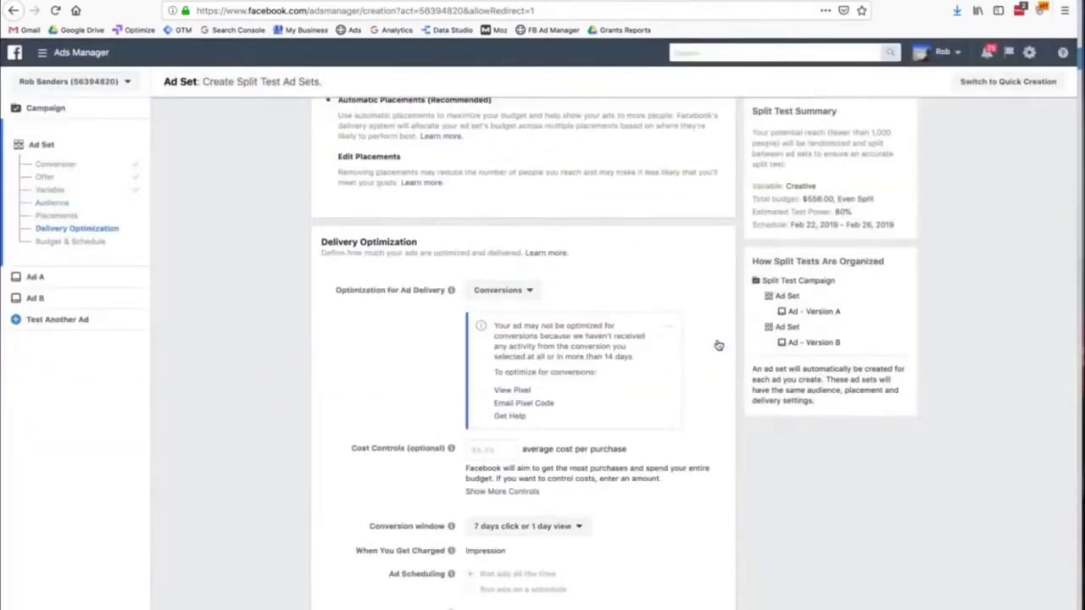
Filter the saved audiences by "en" and check the "English & Spanish" audience's details
{"action": "scroll", "coordinate": [718, 345], "scroll_direction": "up", "scroll_amount": 2}
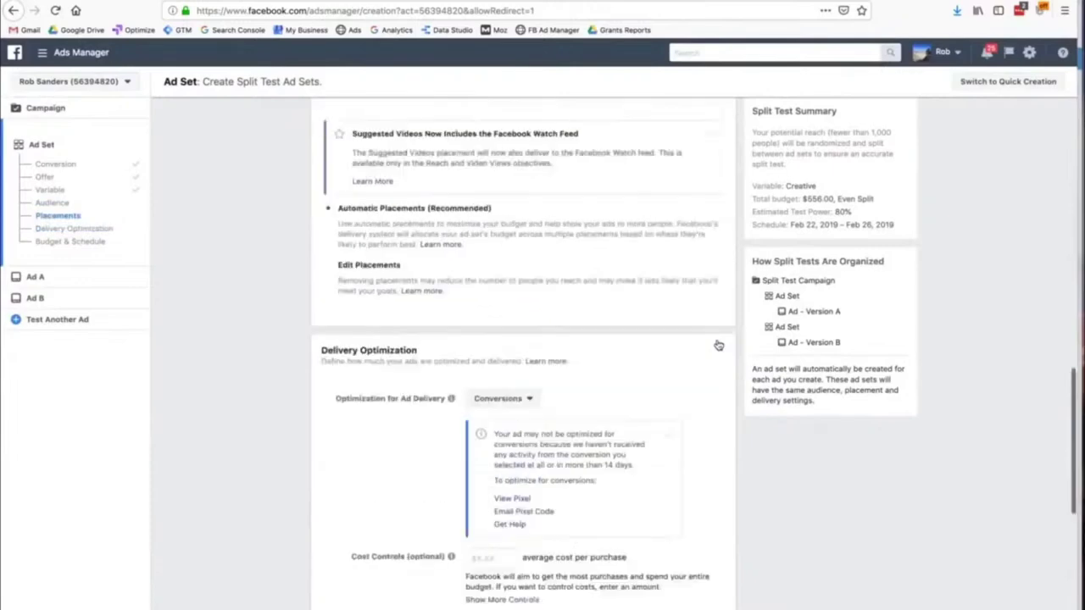
{"action": "scroll", "coordinate": [718, 345], "scroll_direction": "up", "scroll_amount": 5}
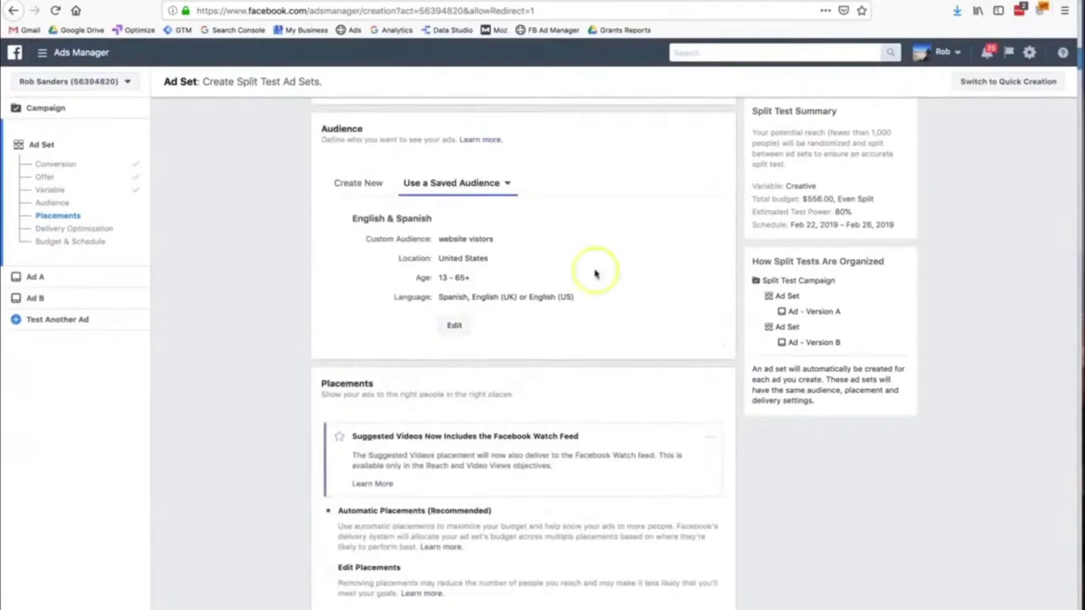
{"action": "left_click", "coordinate": [463, 185]}
{"action": "type", "text": "en"}
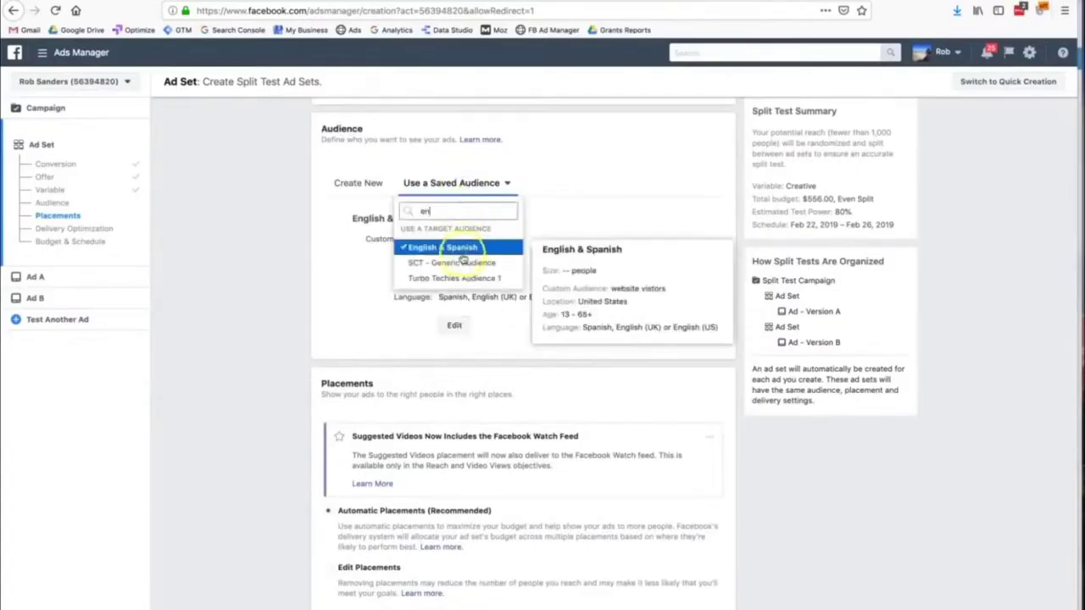
{"action": "left_click", "coordinate": [593, 234]}
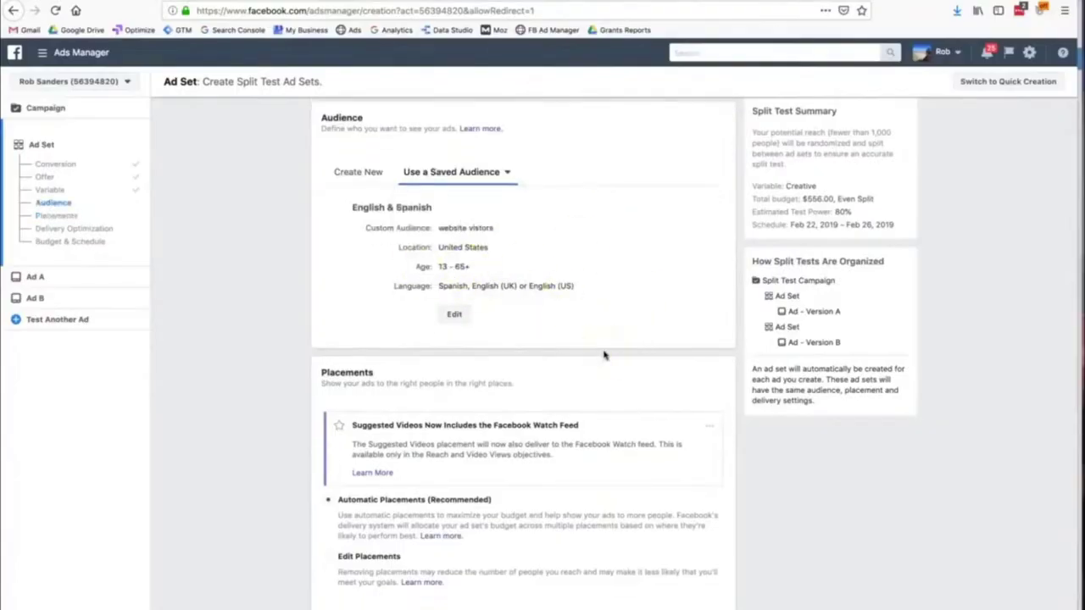
Review the Placements section and the description of Automatic Placements
{"action": "scroll", "coordinate": [603, 355], "scroll_direction": "down", "scroll_amount": 3}
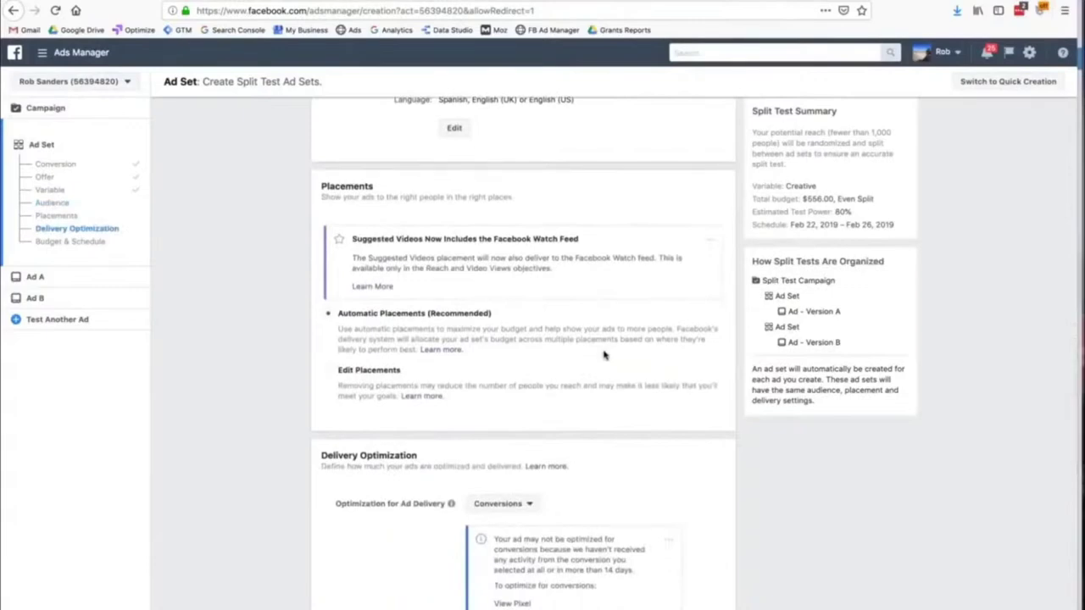
{"action": "left_click", "coordinate": [350, 196]}
{"action": "left_click_drag", "start_coordinate": [350, 196], "coordinate": [400, 201]}
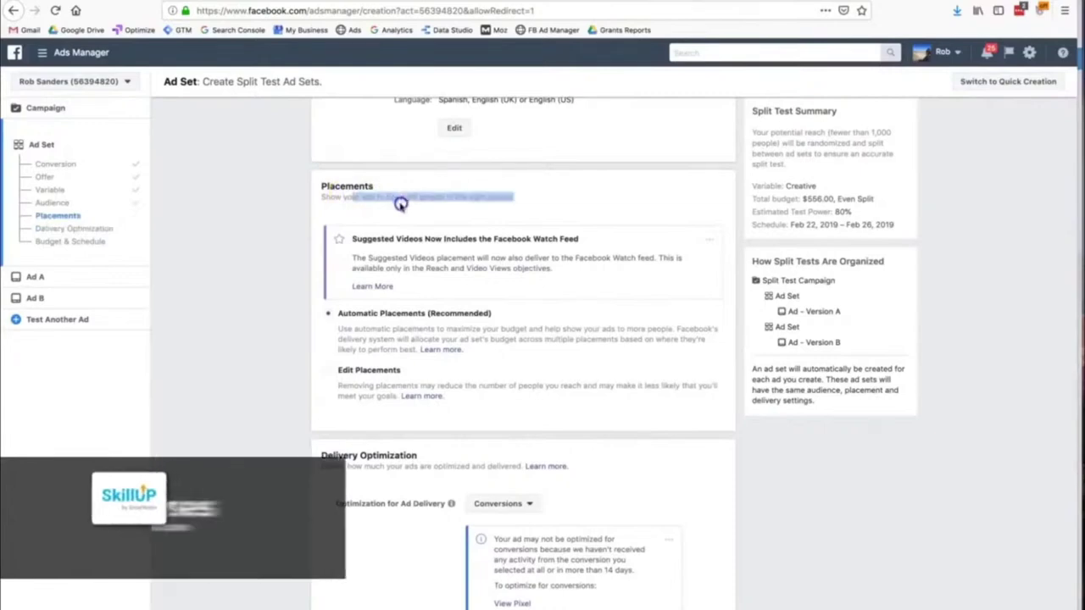
{"action": "left_click", "coordinate": [399, 203]}
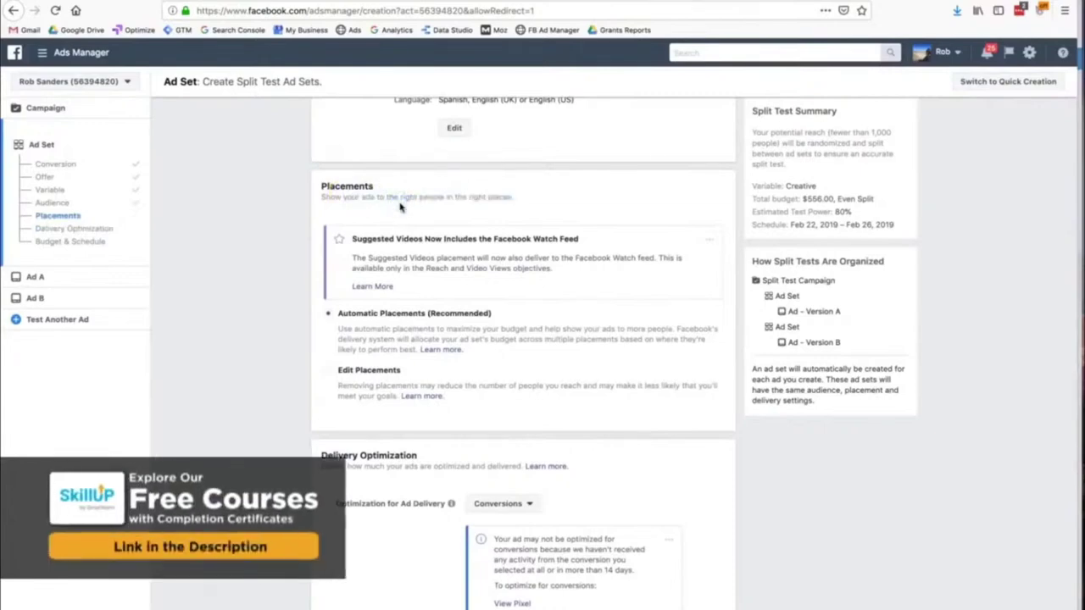
{"action": "left_click", "coordinate": [441, 333]}
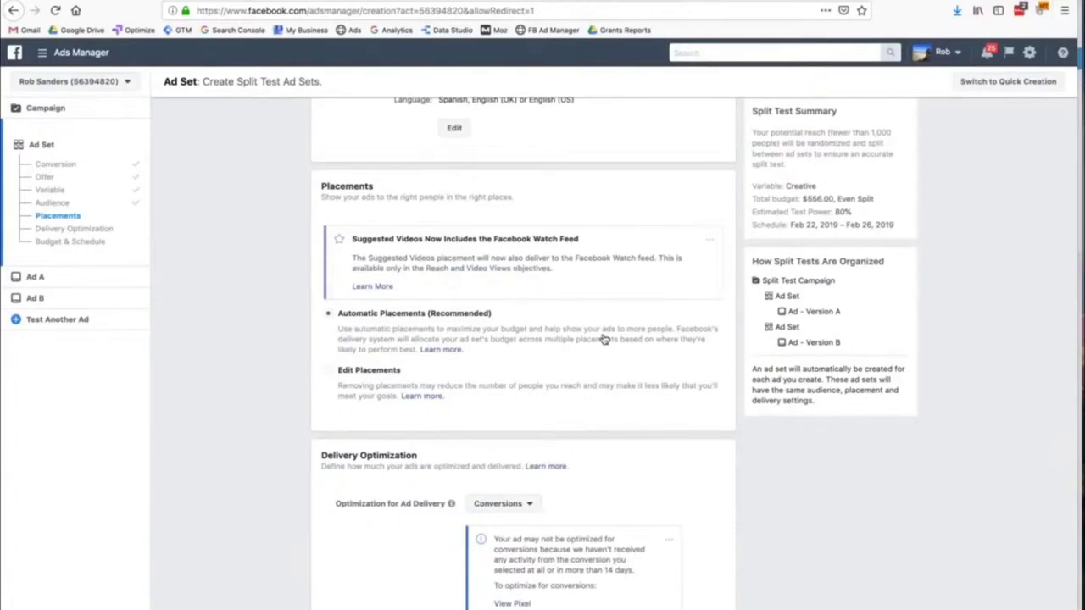
{"action": "scroll", "coordinate": [603, 339], "scroll_direction": "down", "scroll_amount": 1}
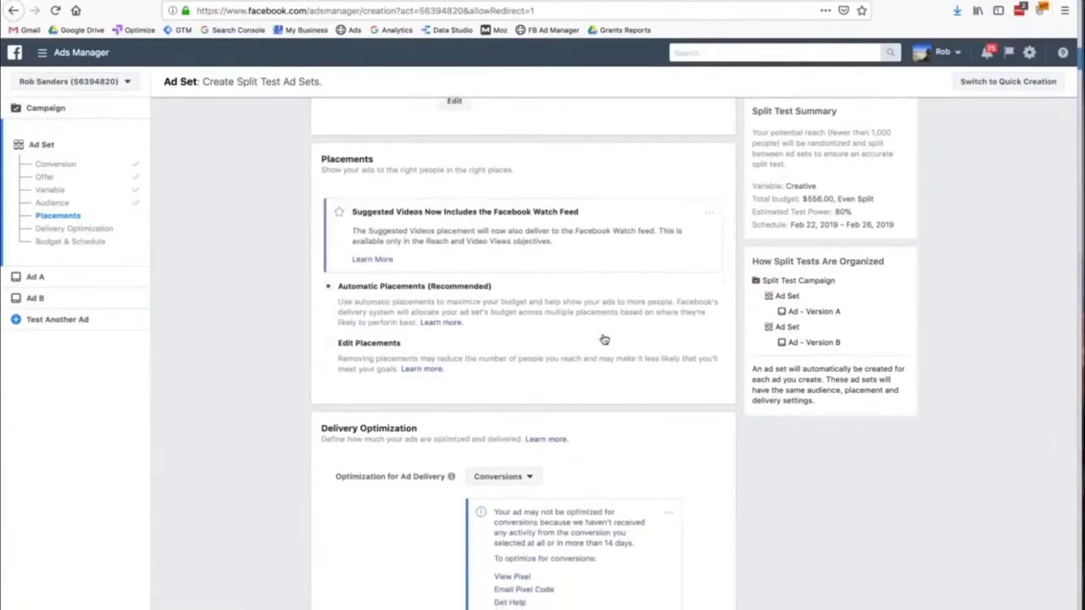
Switch to Edit Placements and examine the available Facebook, Instagram, Audience Network and Messenger placements
{"action": "left_click", "coordinate": [362, 349]}
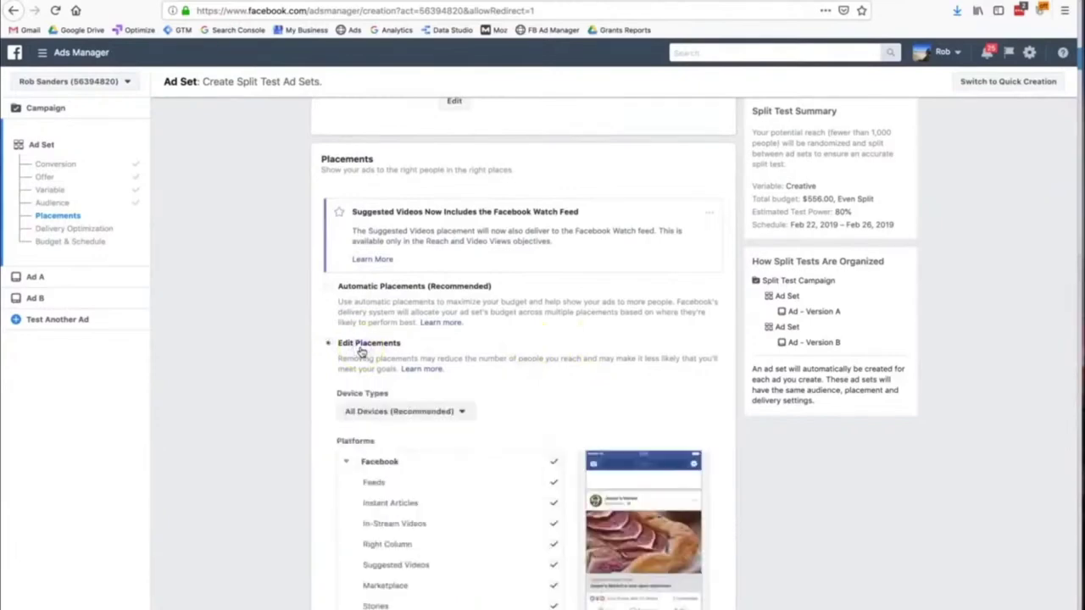
{"action": "scroll", "coordinate": [520, 370], "scroll_direction": "down", "scroll_amount": 1}
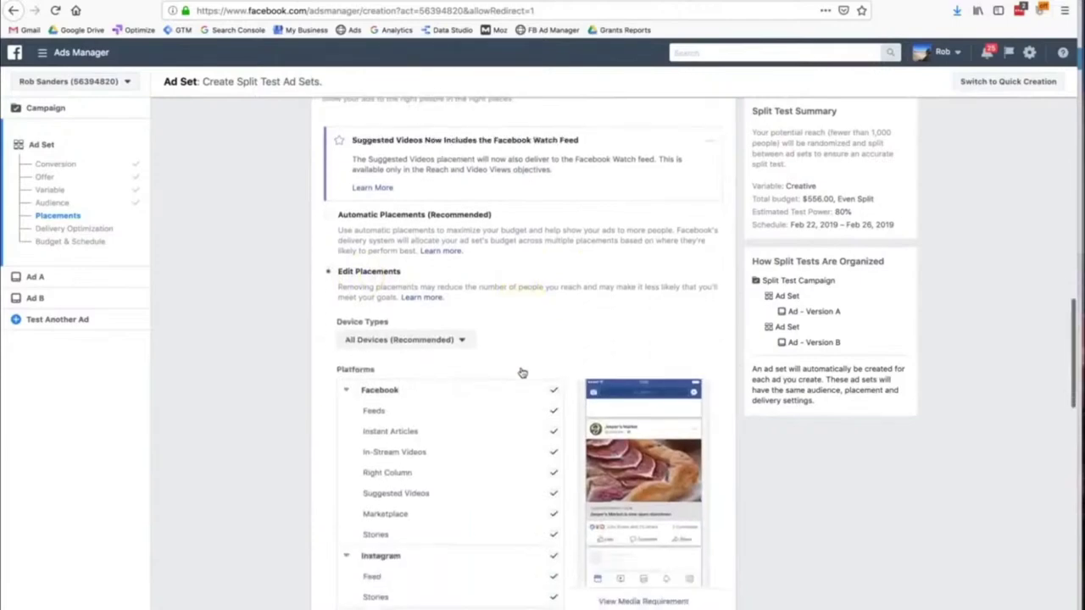
{"action": "scroll", "coordinate": [520, 373], "scroll_direction": "down", "scroll_amount": 1}
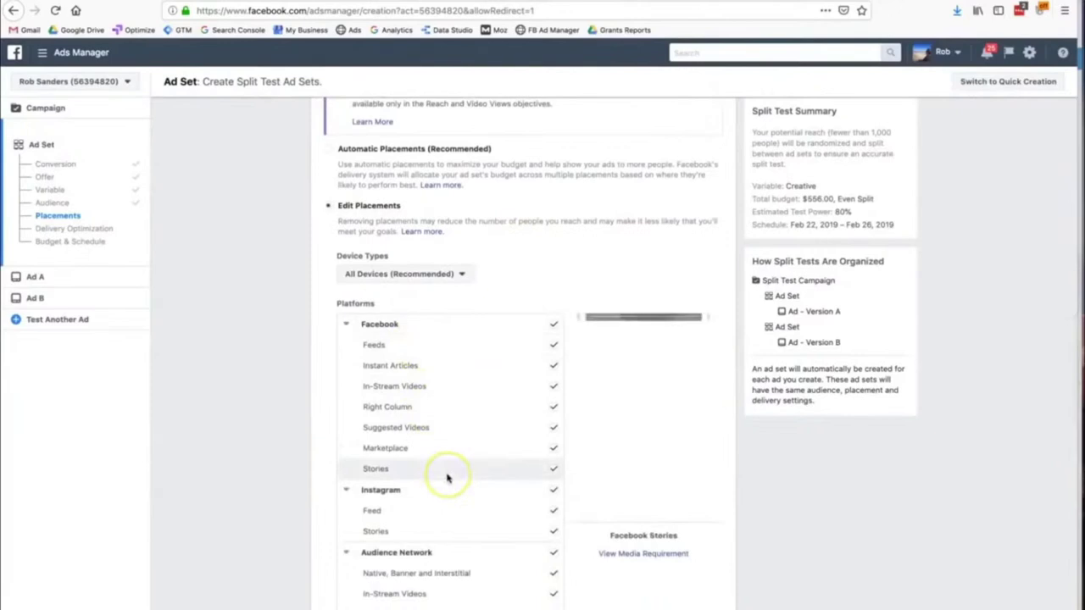
{"action": "scroll", "coordinate": [447, 478], "scroll_direction": "down", "scroll_amount": 1}
{"action": "scroll", "coordinate": [448, 479], "scroll_direction": "down", "scroll_amount": 3}
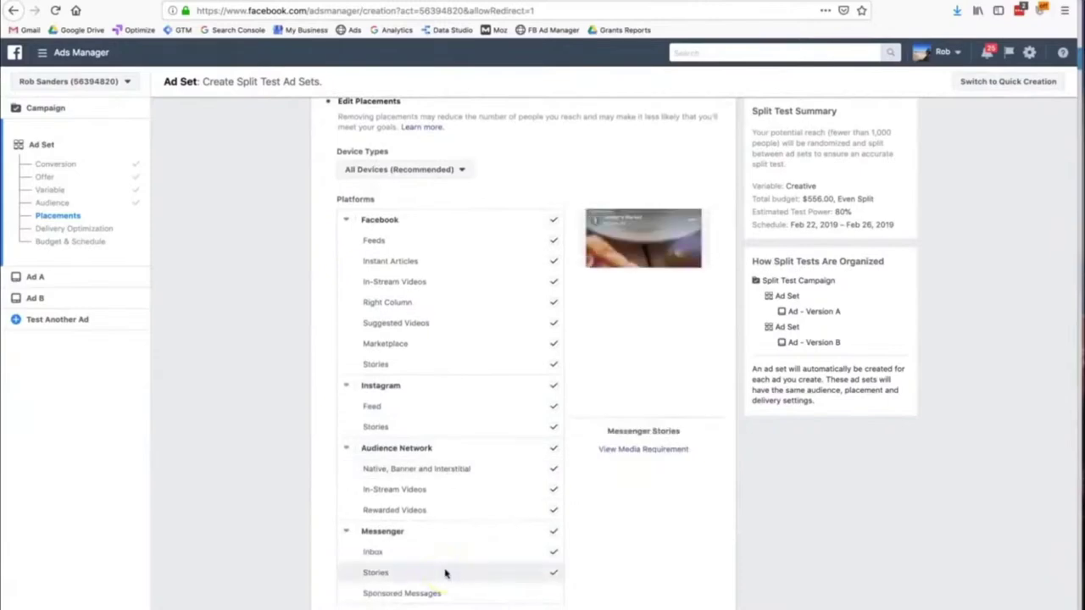
{"action": "scroll", "coordinate": [446, 549], "scroll_direction": "down", "scroll_amount": 5}
{"action": "scroll", "coordinate": [446, 549], "scroll_direction": "up", "scroll_amount": 4}
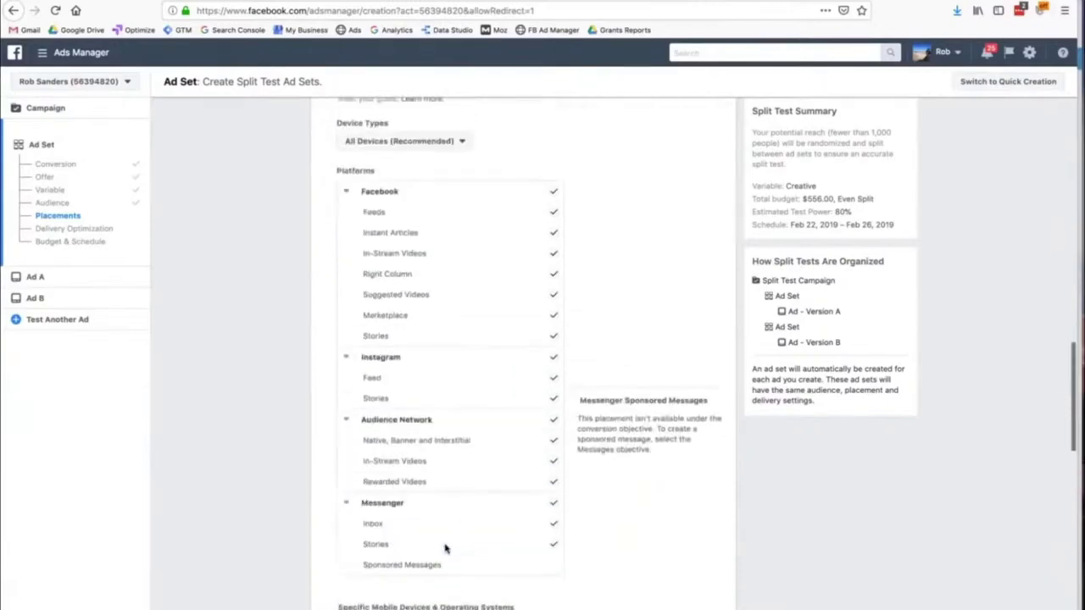
{"action": "scroll", "coordinate": [446, 550], "scroll_direction": "up", "scroll_amount": 8}
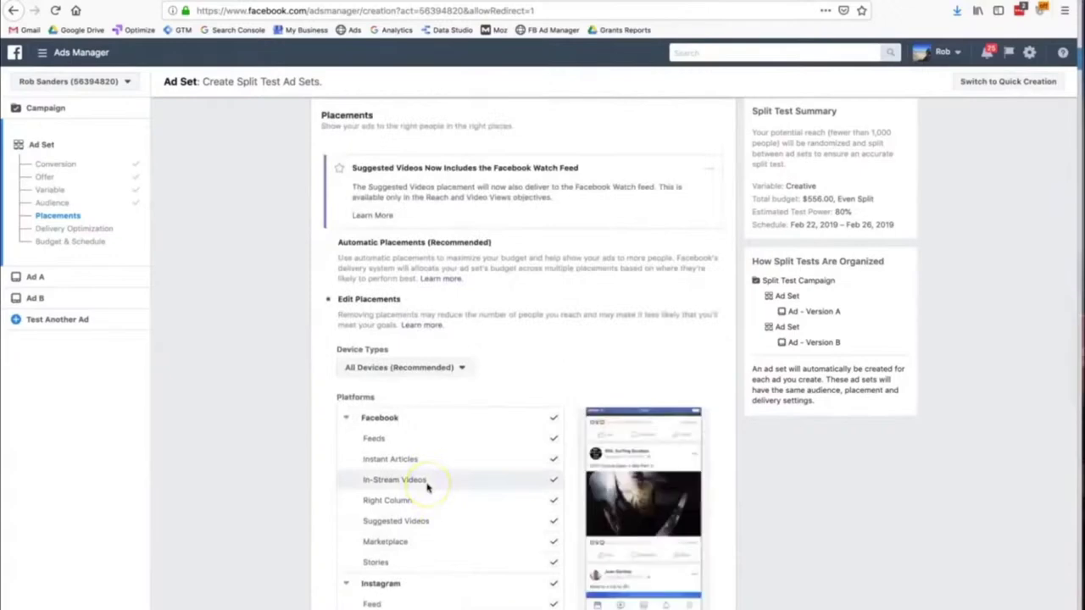
{"action": "scroll", "coordinate": [424, 443], "scroll_direction": "down", "scroll_amount": 3}
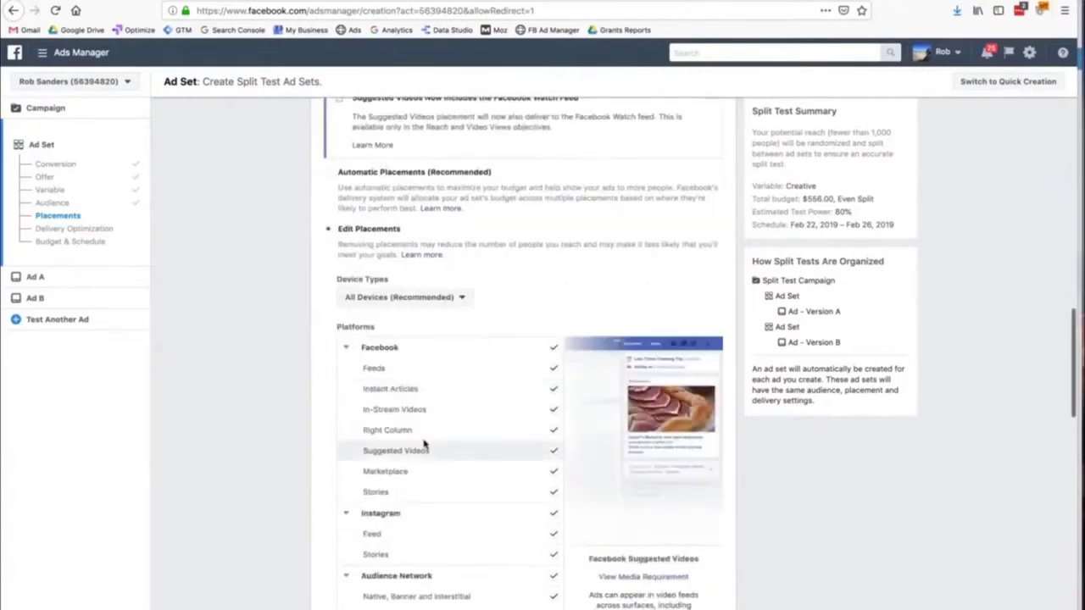
{"action": "scroll", "coordinate": [423, 444], "scroll_direction": "down", "scroll_amount": 4}
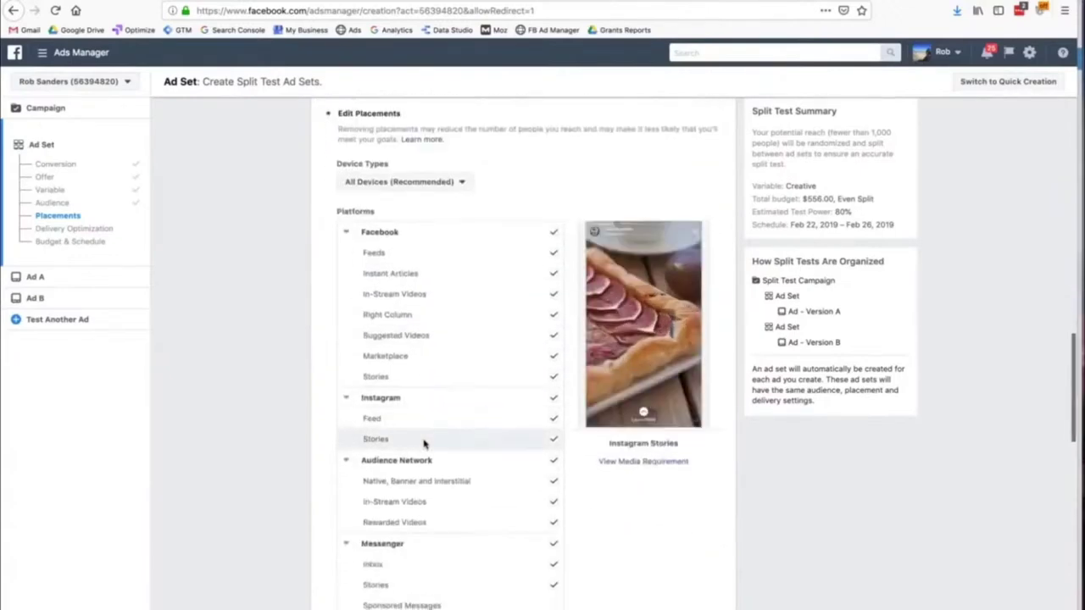
{"action": "scroll", "coordinate": [424, 443], "scroll_direction": "down", "scroll_amount": 1}
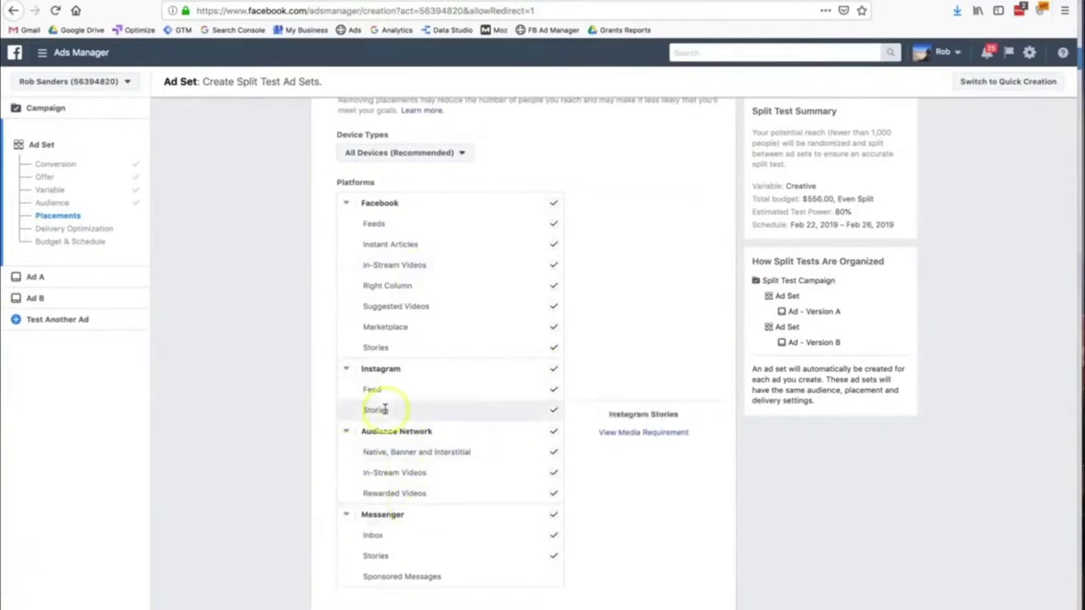
{"action": "scroll", "coordinate": [422, 506], "scroll_direction": "down", "scroll_amount": 1}
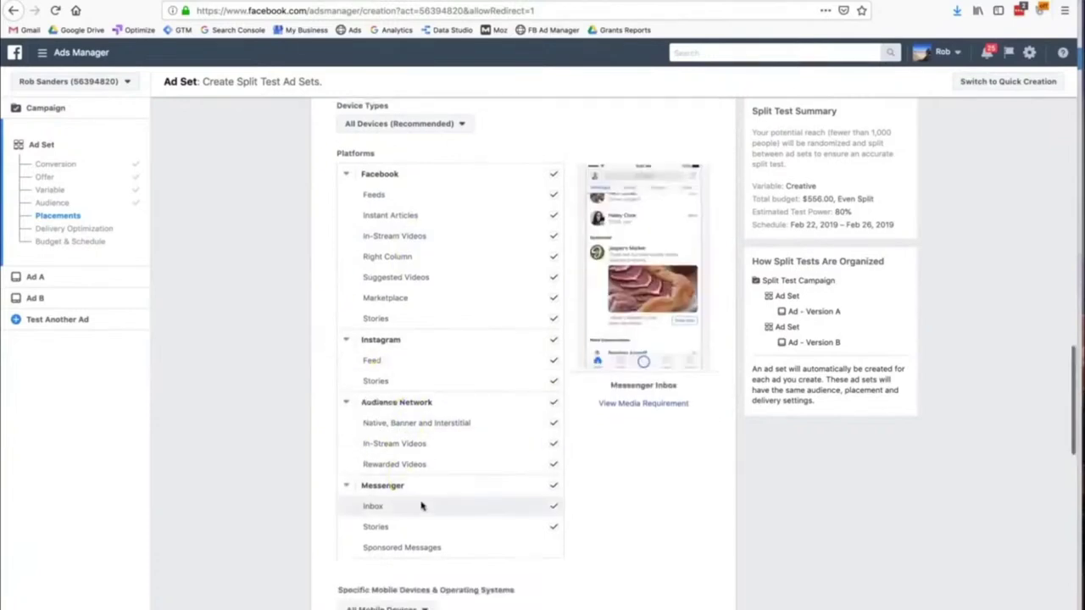
{"action": "scroll", "coordinate": [422, 506], "scroll_direction": "down", "scroll_amount": 1}
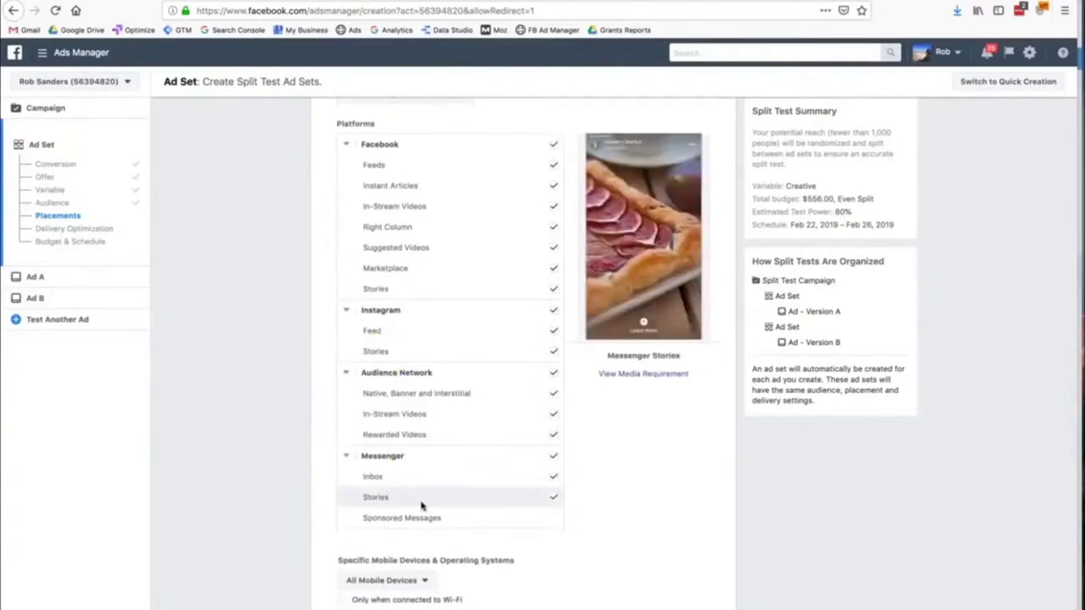
{"action": "left_click", "coordinate": [418, 480]}
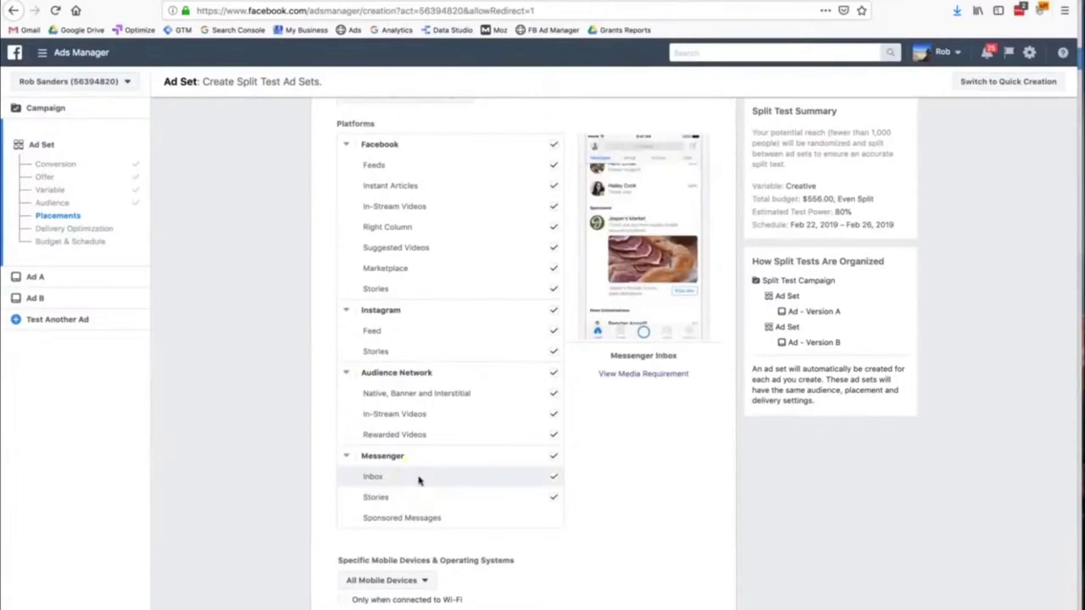
{"action": "left_click", "coordinate": [415, 518]}
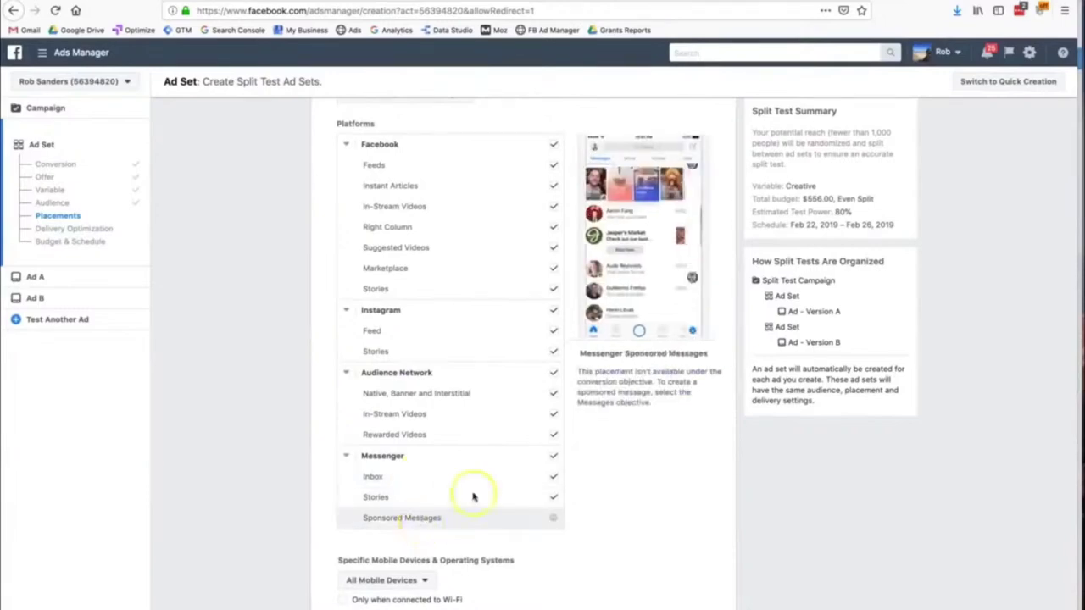
Set the ad set's placements to Automatic Placements (Recommended)
{"action": "scroll", "coordinate": [473, 433], "scroll_direction": "up", "scroll_amount": 5}
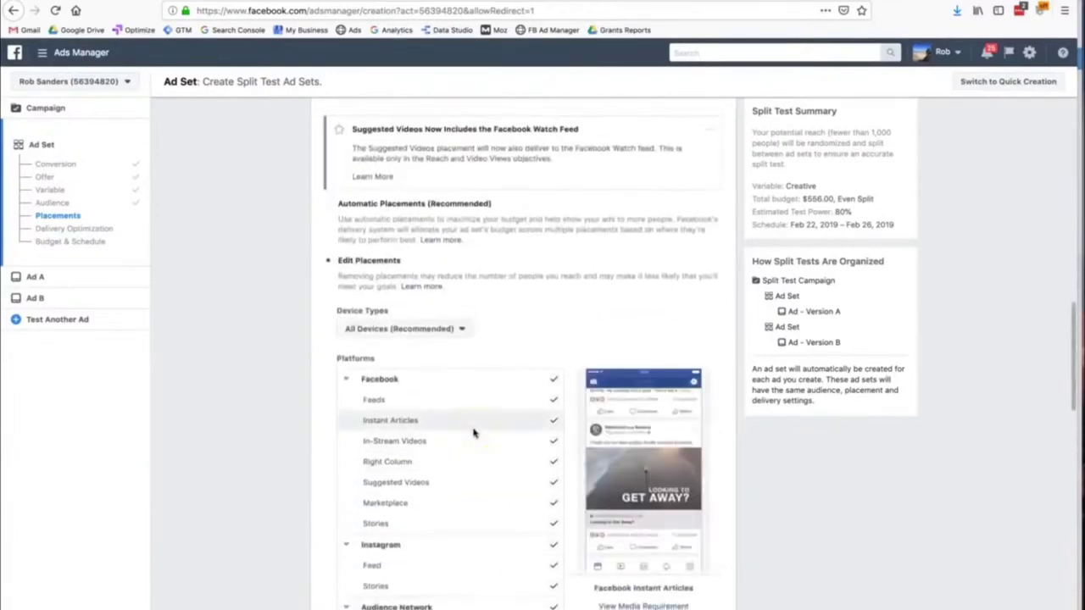
{"action": "left_click", "coordinate": [397, 268]}
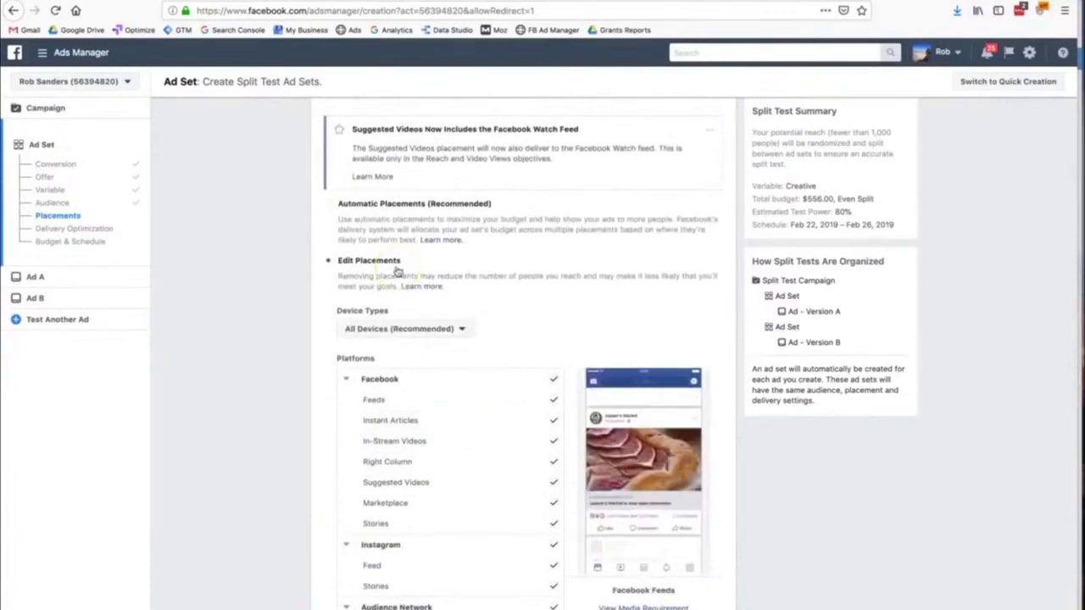
{"action": "left_click", "coordinate": [332, 207]}
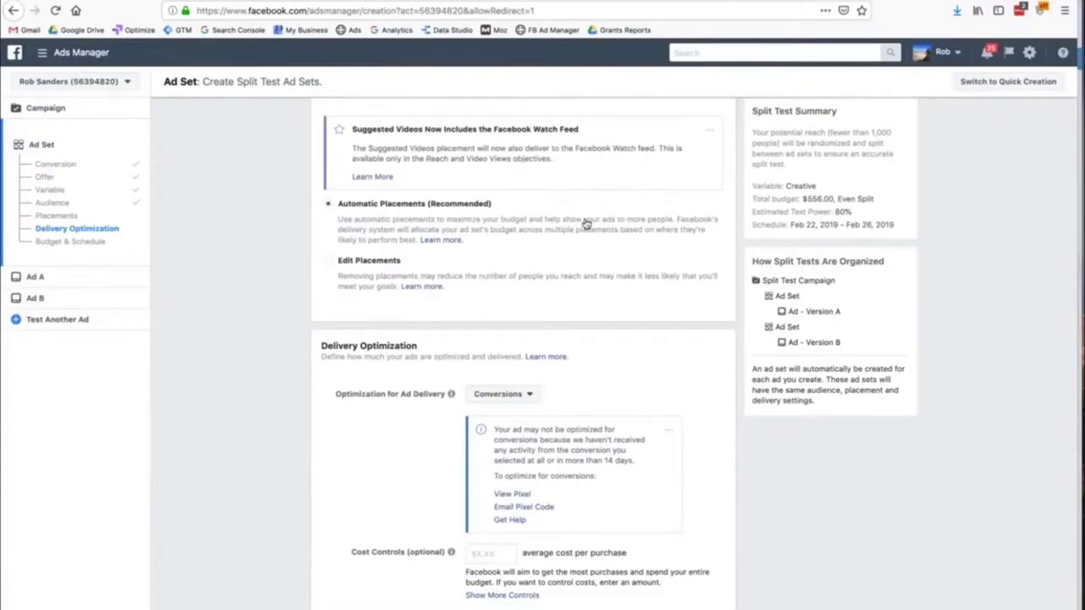
Review the Delivery Optimization description and the options of Optimization for Ad Delivery
{"action": "scroll", "coordinate": [600, 339], "scroll_direction": "down", "scroll_amount": 1}
{"action": "left_click_drag", "start_coordinate": [322, 302], "coordinate": [421, 305]}
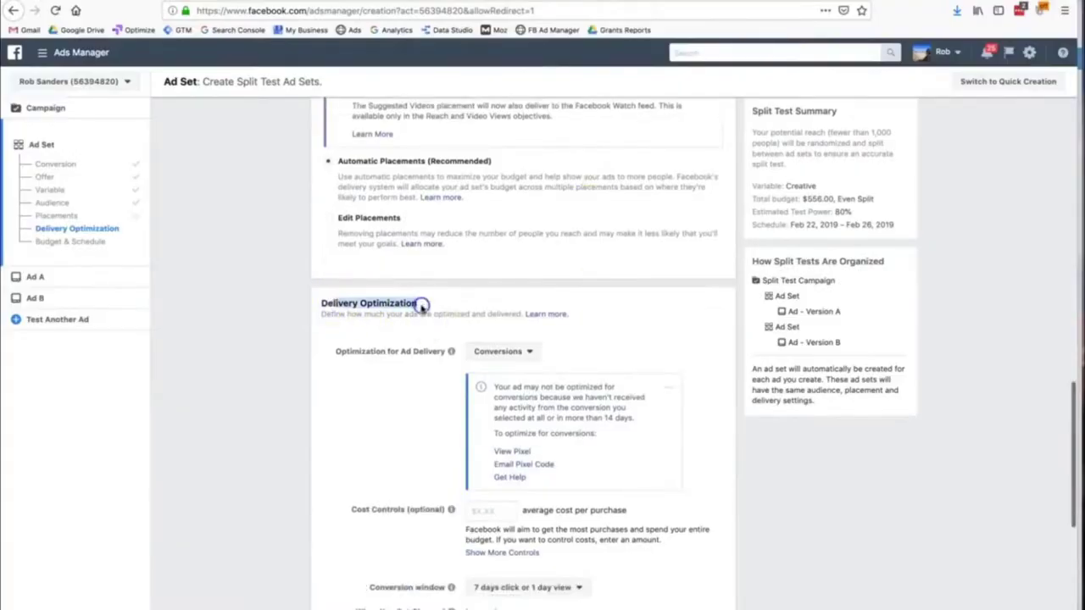
{"action": "left_click", "coordinate": [387, 315]}
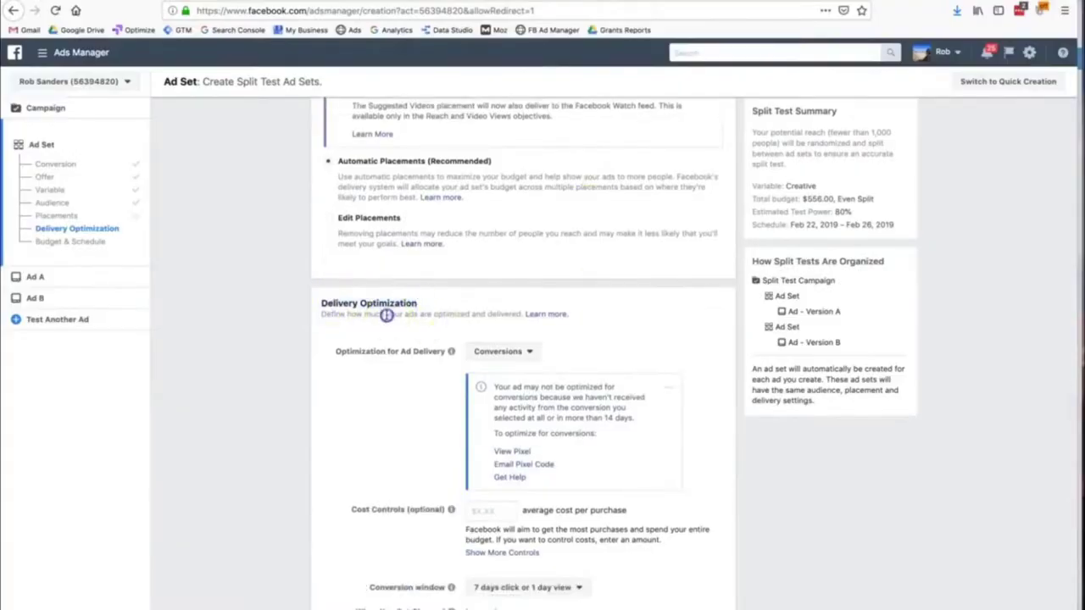
{"action": "triple_click", "coordinate": [386, 315]}
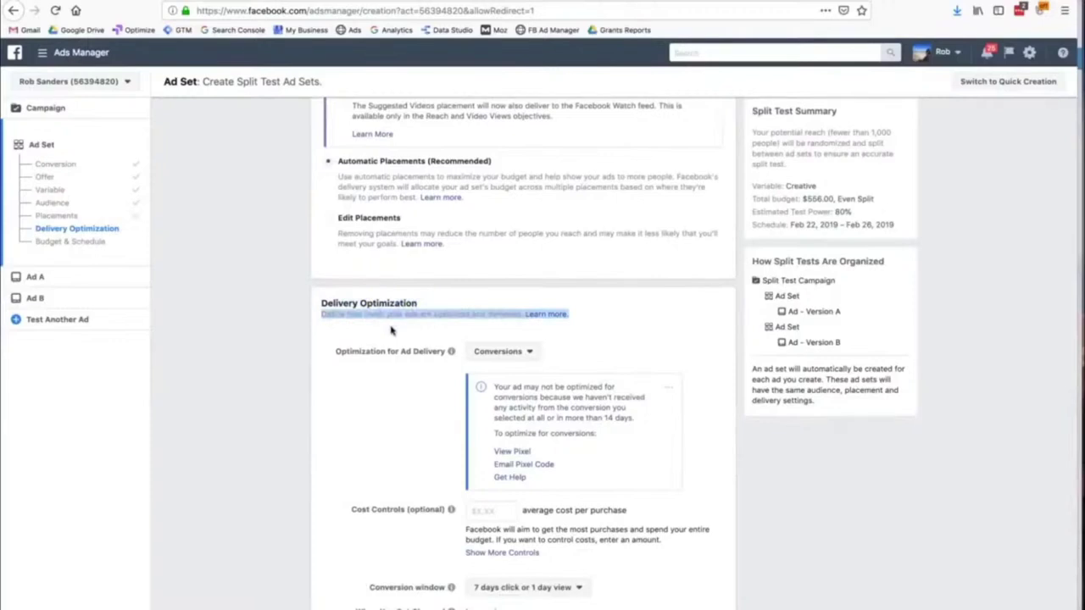
{"action": "scroll", "coordinate": [391, 330], "scroll_direction": "down", "scroll_amount": 1}
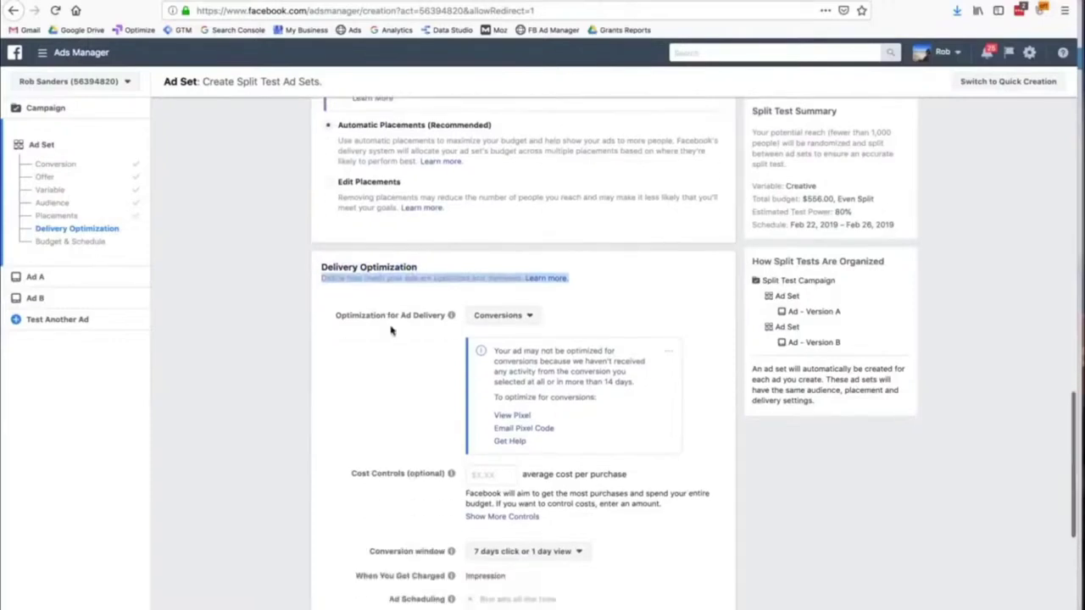
{"action": "left_click", "coordinate": [518, 314]}
{"action": "left_click", "coordinate": [622, 309]}
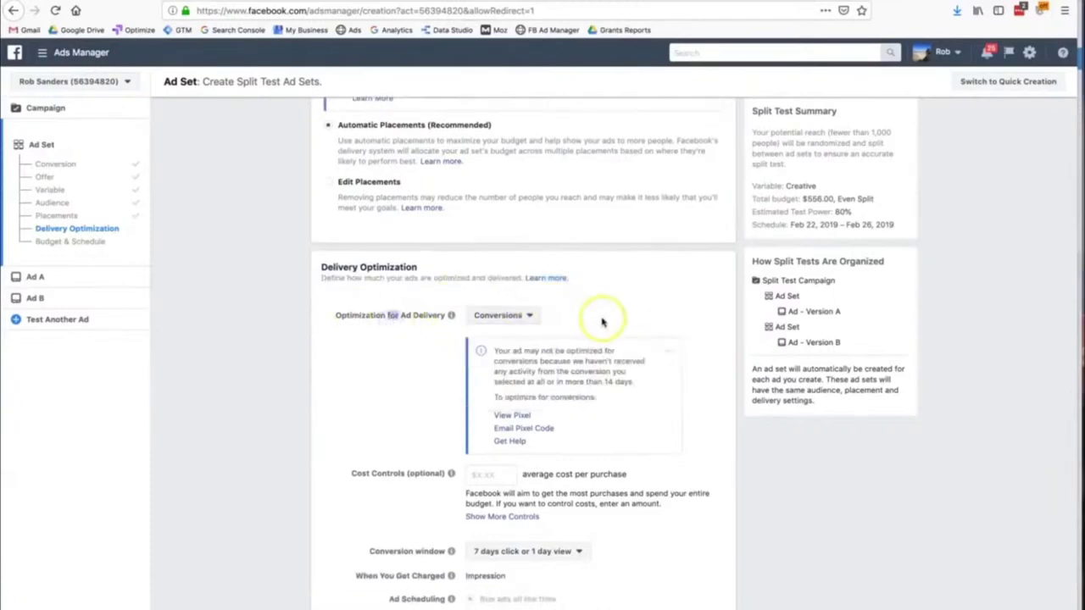
Examine the optional cost control for average cost per purchase and the conversion window setting
{"action": "scroll", "coordinate": [598, 320], "scroll_direction": "down", "scroll_amount": 1}
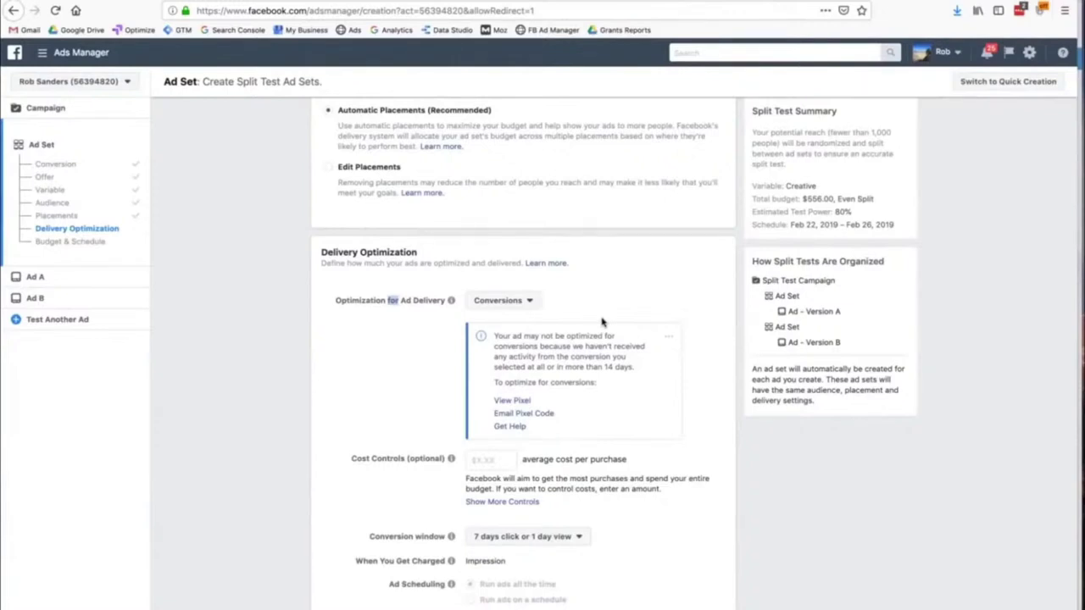
{"action": "scroll", "coordinate": [602, 322], "scroll_direction": "down", "scroll_amount": 2}
{"action": "left_click", "coordinate": [512, 390]}
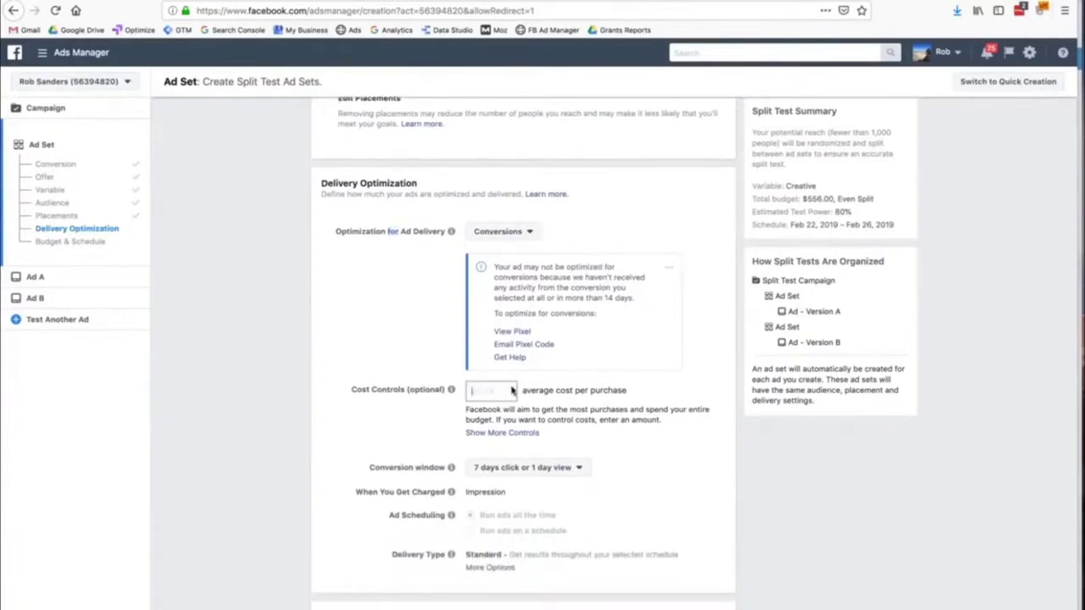
{"action": "triple_click", "coordinate": [525, 390]}
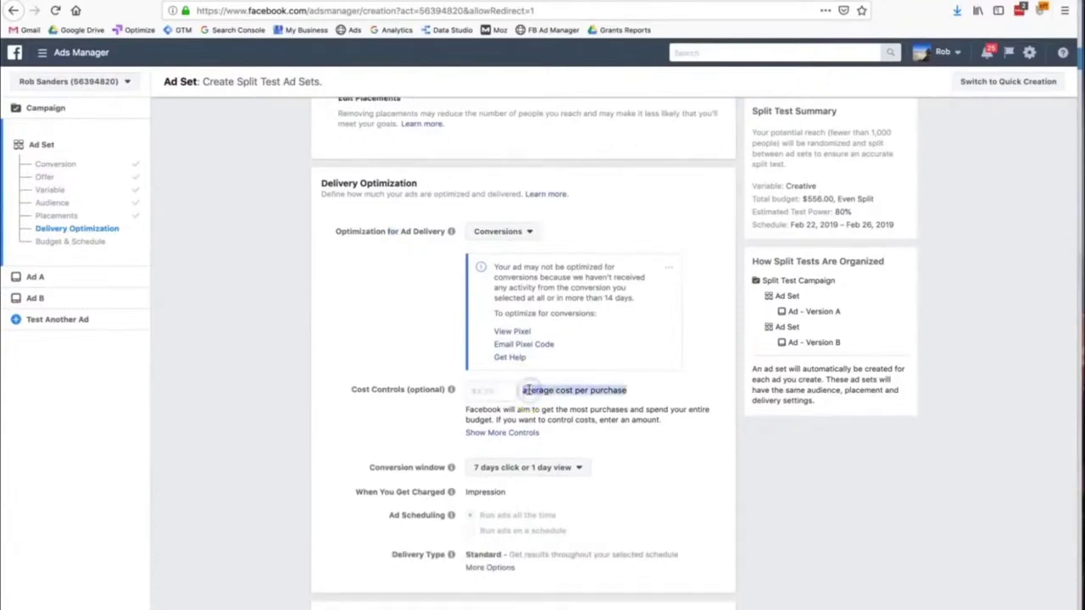
{"action": "left_click", "coordinate": [503, 390]}
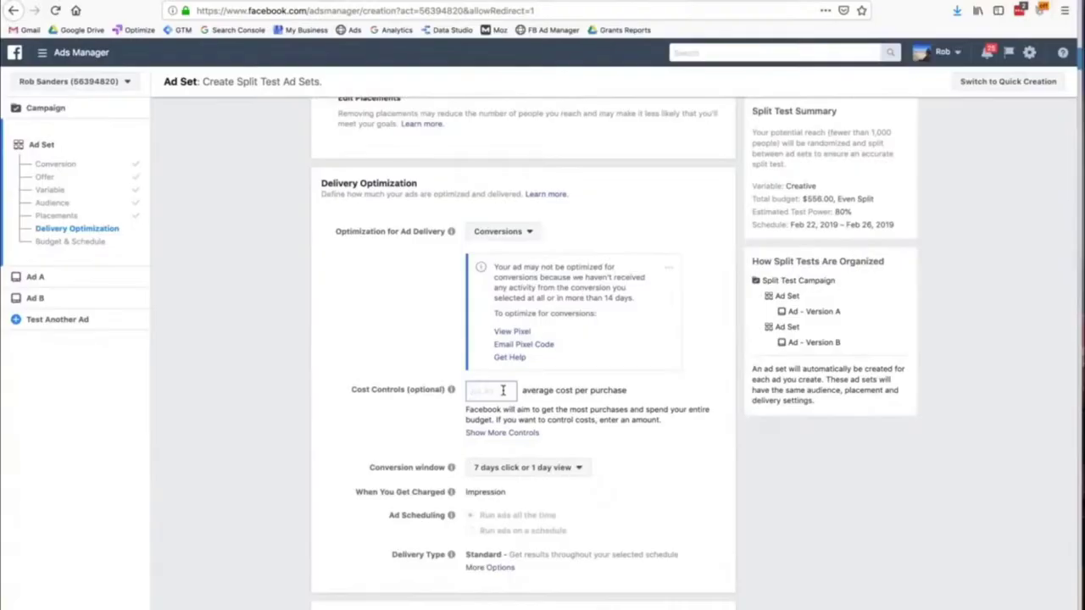
{"action": "scroll", "coordinate": [502, 390], "scroll_direction": "down", "scroll_amount": 2}
{"action": "mouse_move", "coordinate": [489, 394]}
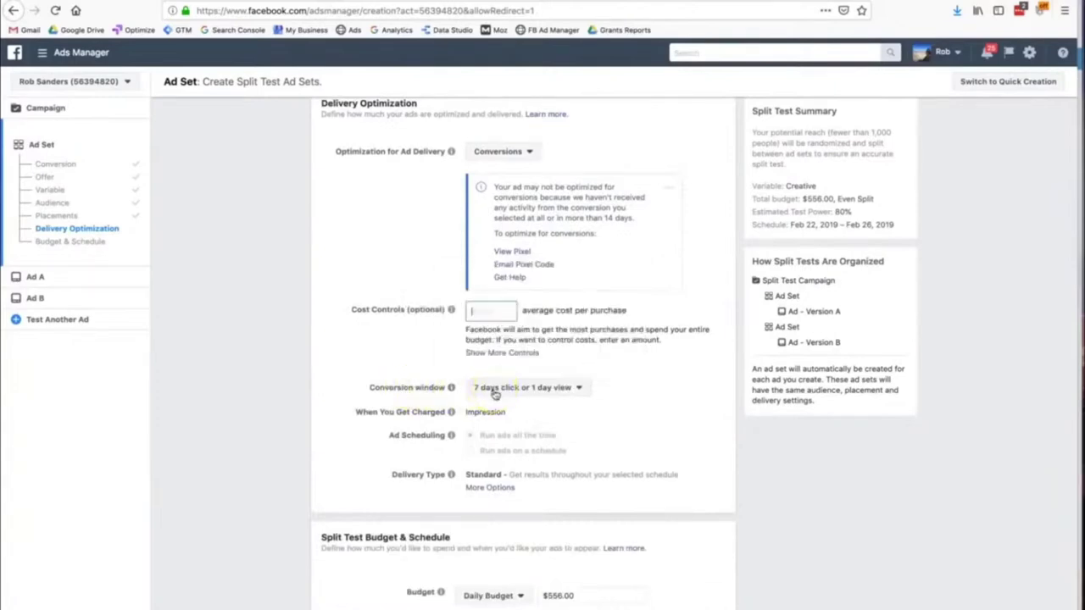
Review the conversion window options, then the charging, ad scheduling and delivery type settings under Delivery Optimization
{"action": "left_click", "coordinate": [495, 391]}
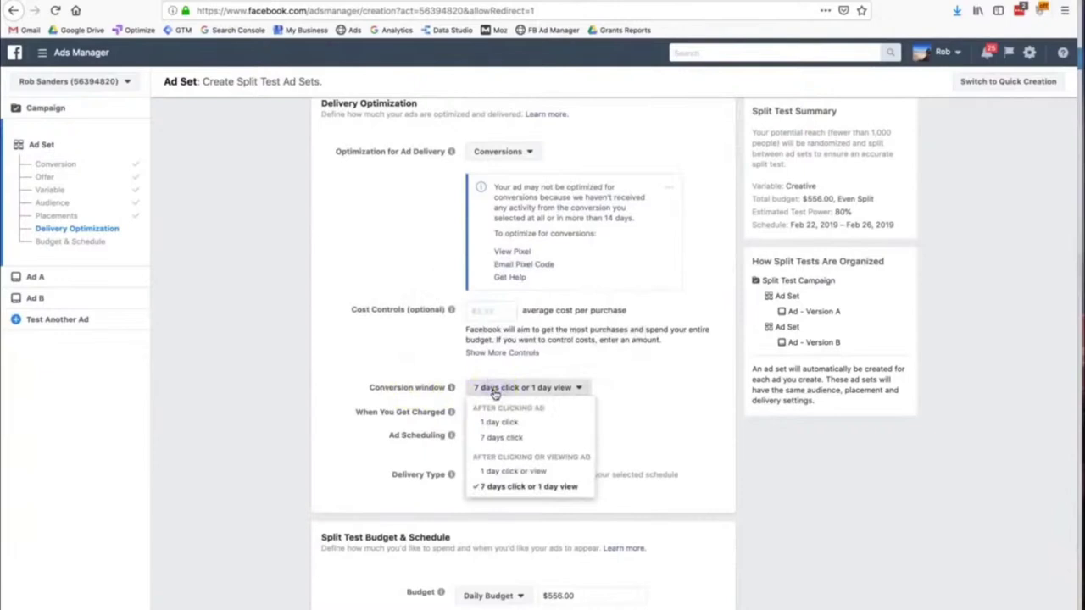
{"action": "left_click", "coordinate": [606, 405]}
{"action": "left_click", "coordinate": [606, 404]}
{"action": "scroll", "coordinate": [605, 404], "scroll_direction": "down", "scroll_amount": 2}
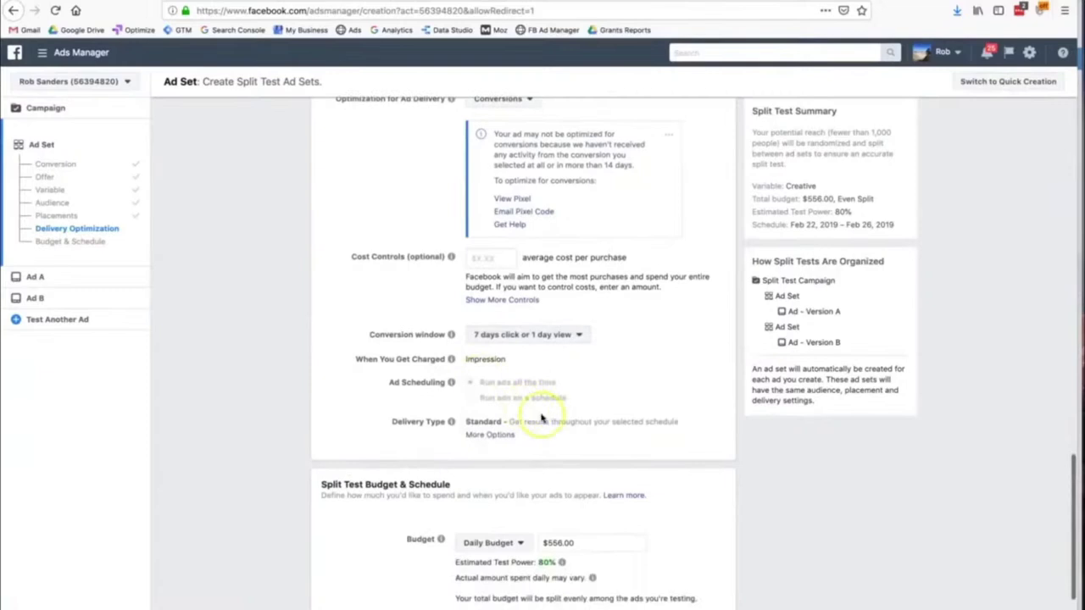
{"action": "left_click", "coordinate": [542, 417]}
{"action": "scroll", "coordinate": [543, 417], "scroll_direction": "down", "scroll_amount": 1}
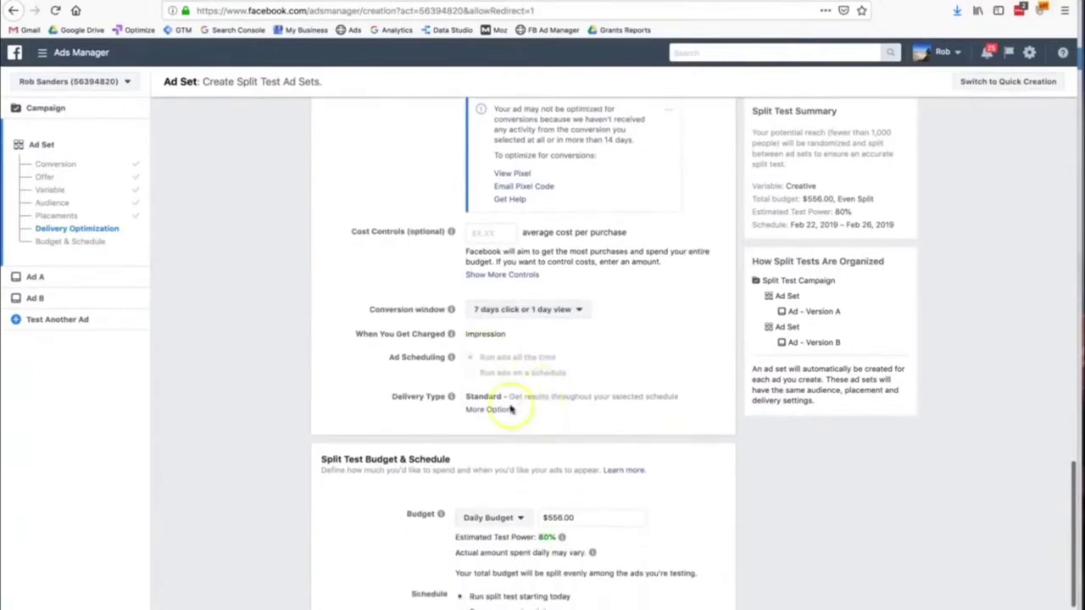
{"action": "left_click", "coordinate": [483, 398]}
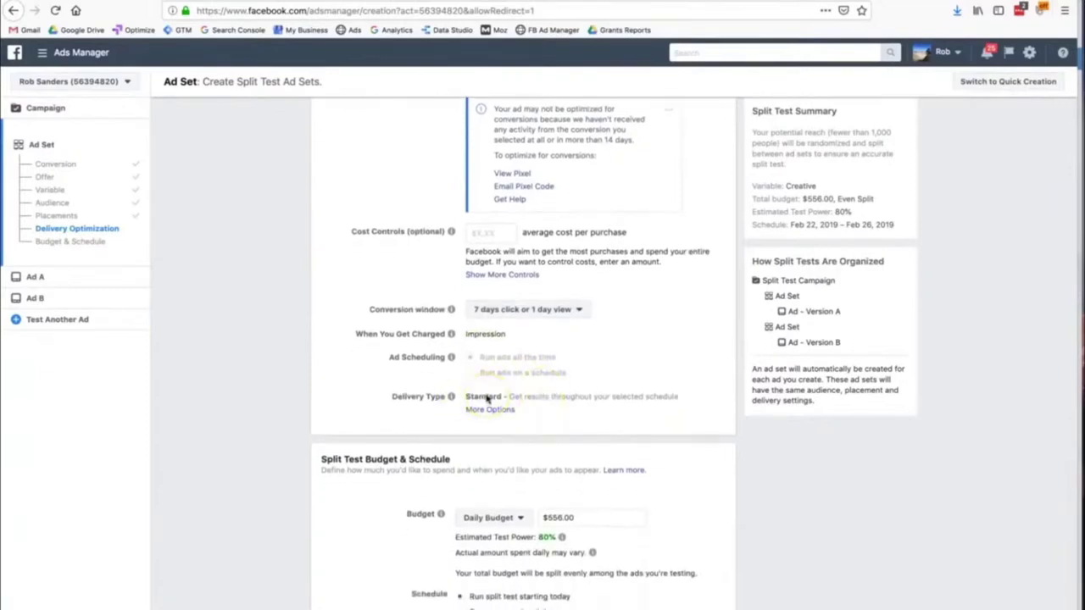
{"action": "left_click", "coordinate": [450, 359]}
{"action": "left_click", "coordinate": [566, 416]}
{"action": "left_click", "coordinate": [582, 393]}
{"action": "scroll", "coordinate": [653, 373], "scroll_direction": "down", "scroll_amount": 3}
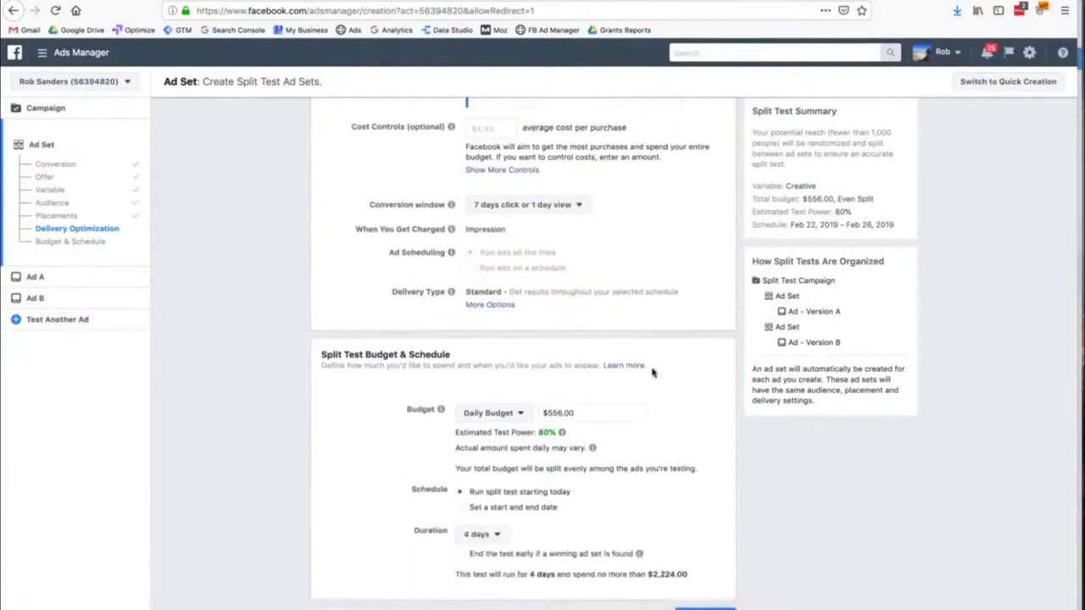
Examine the Split Test Budget & Schedule section, covering the daily budget, schedule and test duration options
{"action": "left_click", "coordinate": [419, 349]}
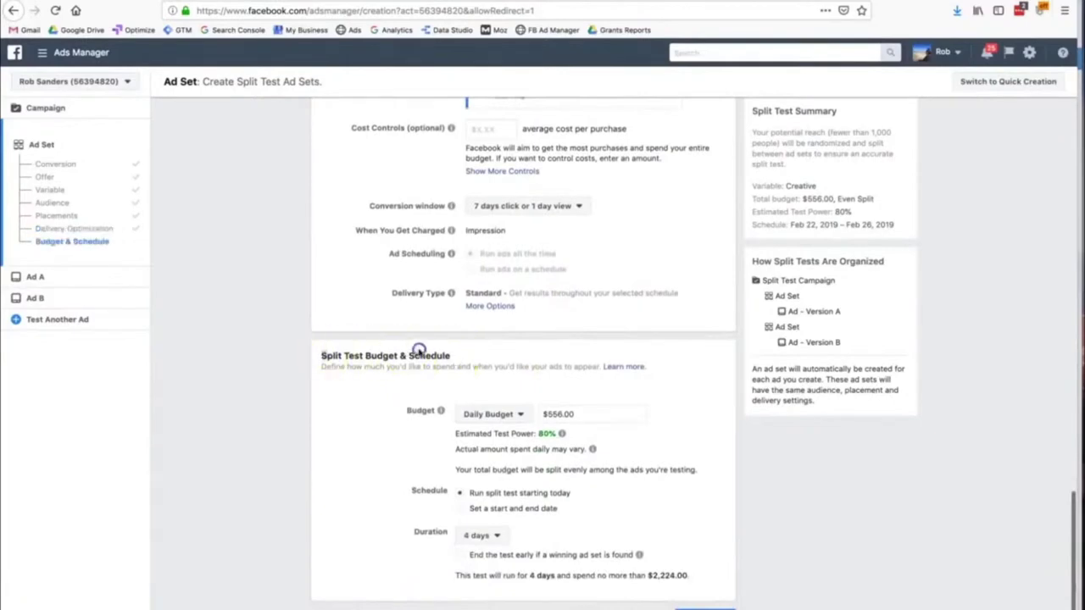
{"action": "left_click_drag", "start_coordinate": [419, 349], "coordinate": [431, 360]}
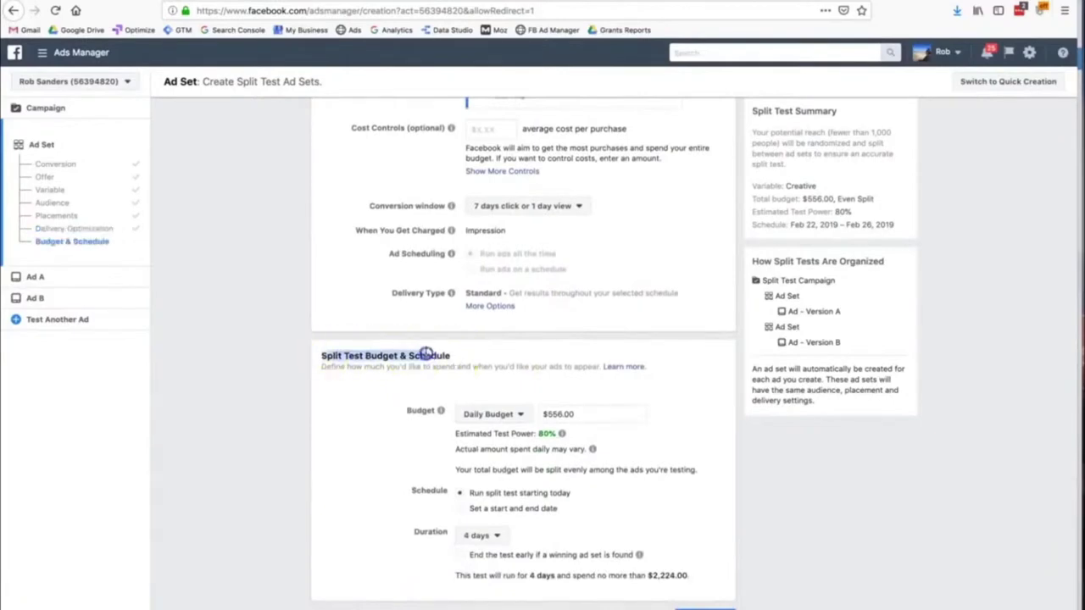
{"action": "left_click", "coordinate": [573, 415]}
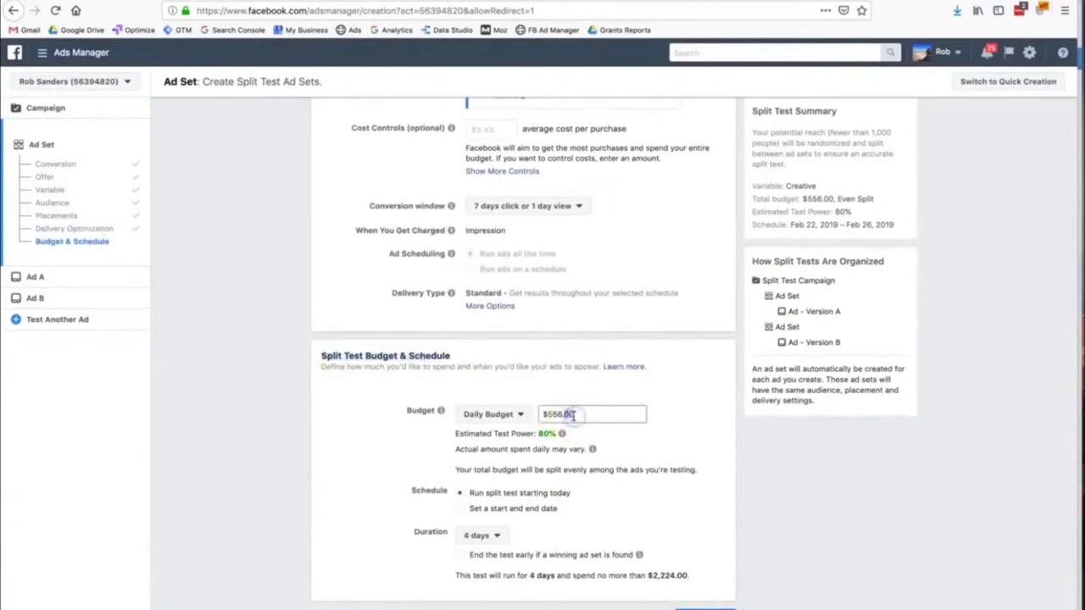
{"action": "triple_click", "coordinate": [574, 415]}
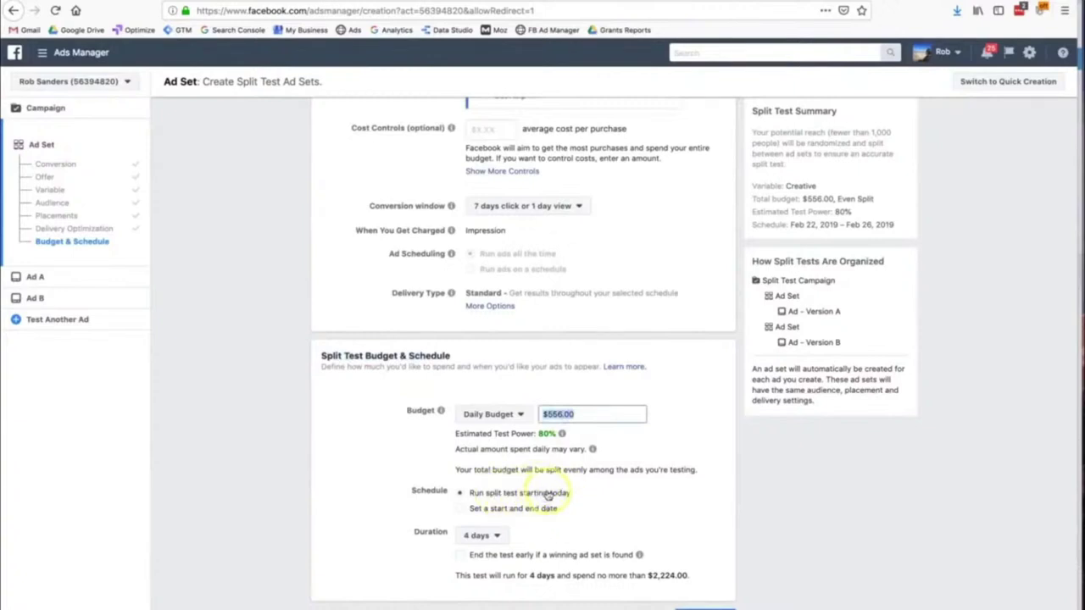
{"action": "left_click", "coordinate": [489, 535]}
{"action": "left_click", "coordinate": [584, 528]}
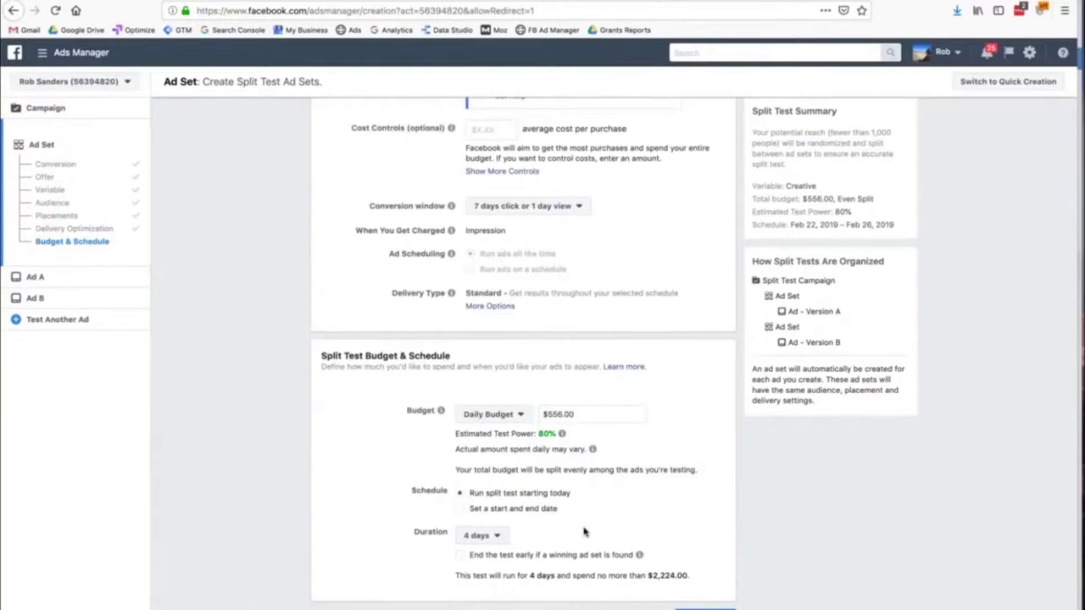
{"action": "left_click", "coordinate": [655, 564]}
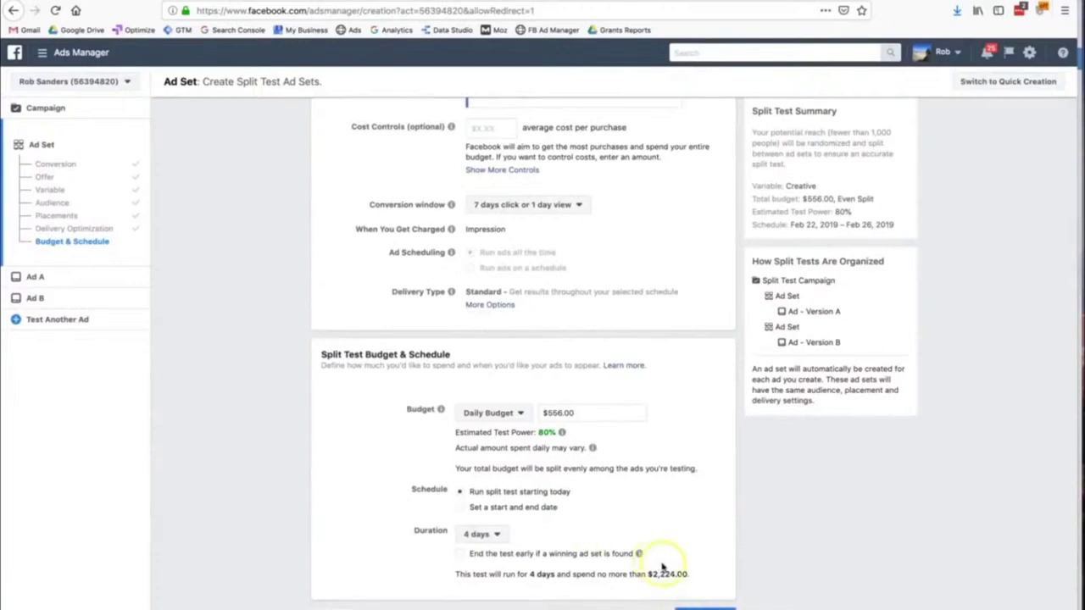
Continue from the ad set to the Ad A setup and review its ad name and identity settings
{"action": "left_click", "coordinate": [704, 607]}
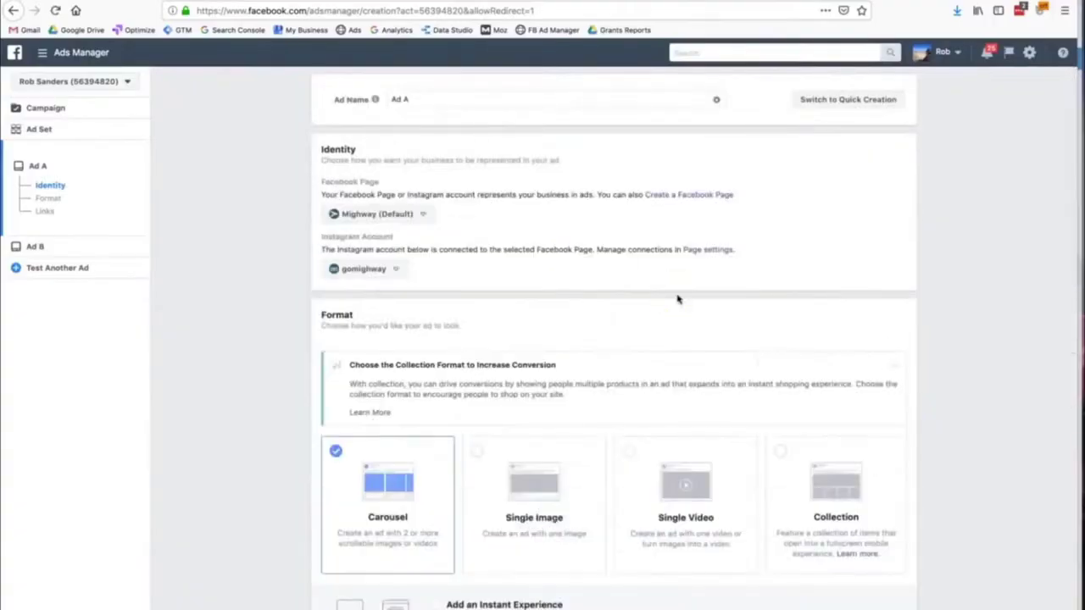
{"action": "scroll", "coordinate": [677, 299], "scroll_direction": "down", "scroll_amount": 1}
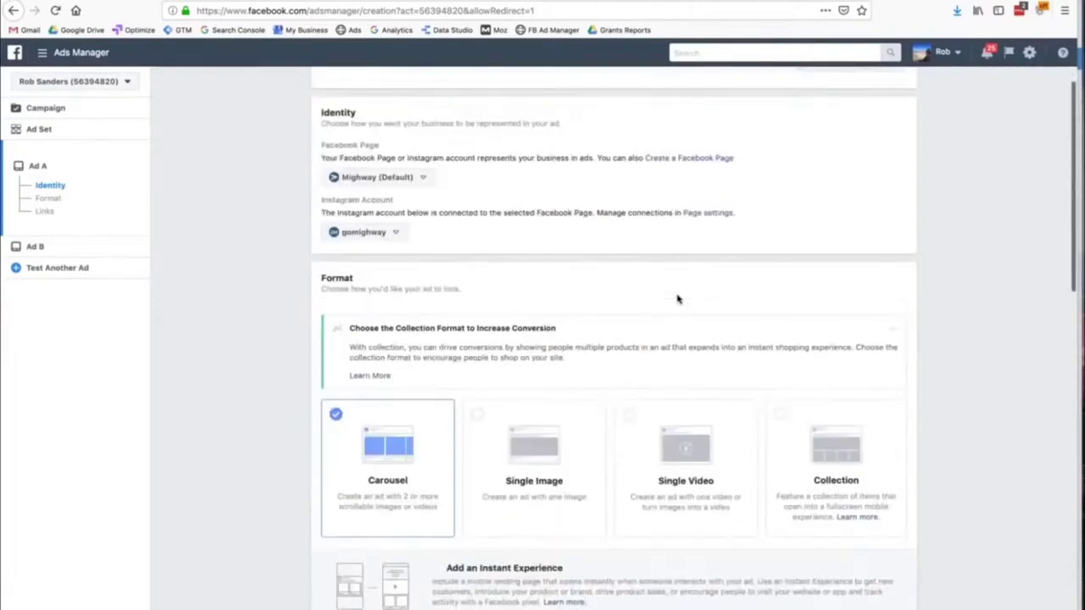
{"action": "scroll", "coordinate": [677, 298], "scroll_direction": "up", "scroll_amount": 1}
{"action": "triple_click", "coordinate": [480, 97]}
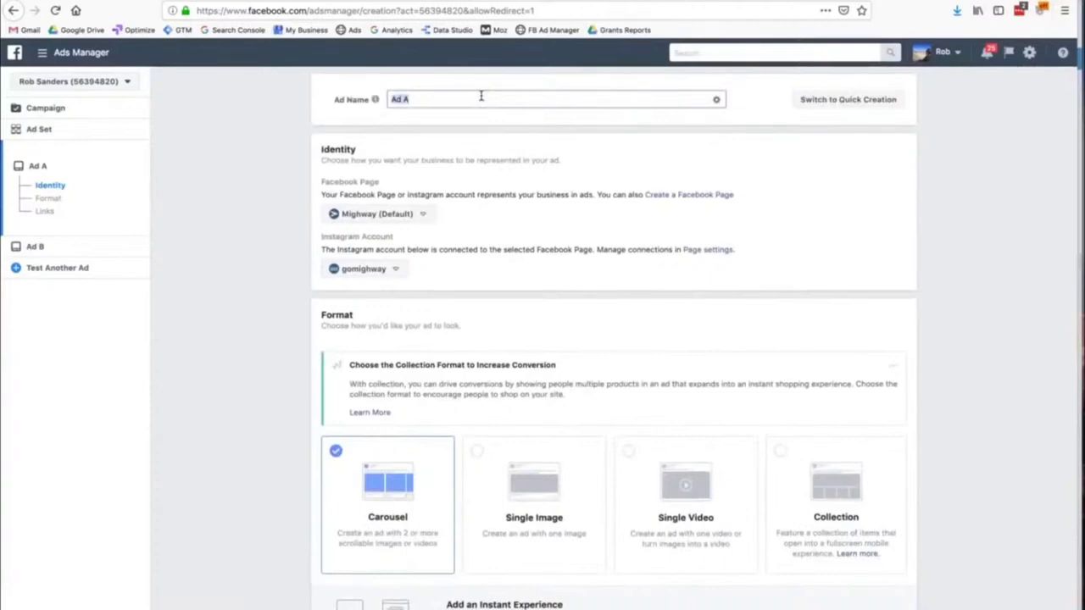
{"action": "left_click", "coordinate": [481, 97]}
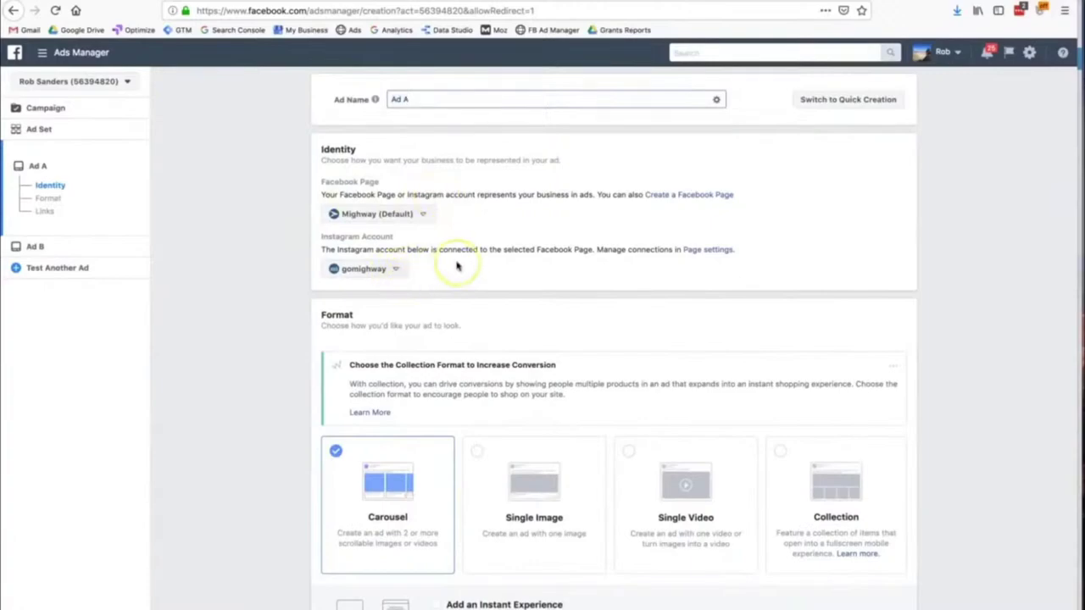
Examine the Carousel, Single Image, Single Video and Collection formats and the Links settings for Ad A
{"action": "scroll", "coordinate": [456, 266], "scroll_direction": "down", "scroll_amount": 2}
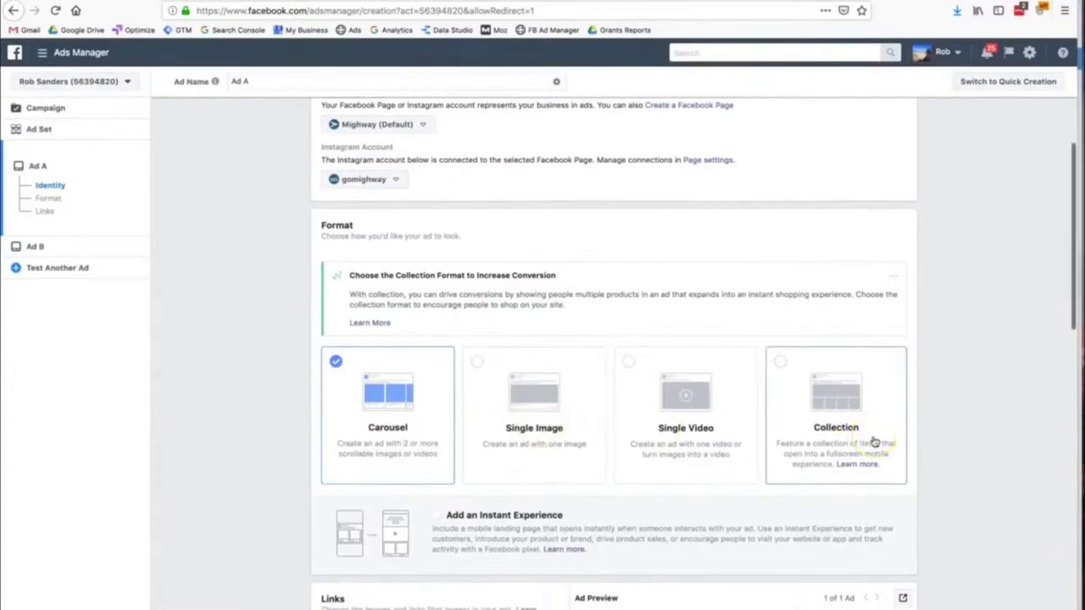
{"action": "scroll", "coordinate": [874, 439], "scroll_direction": "down", "scroll_amount": 3}
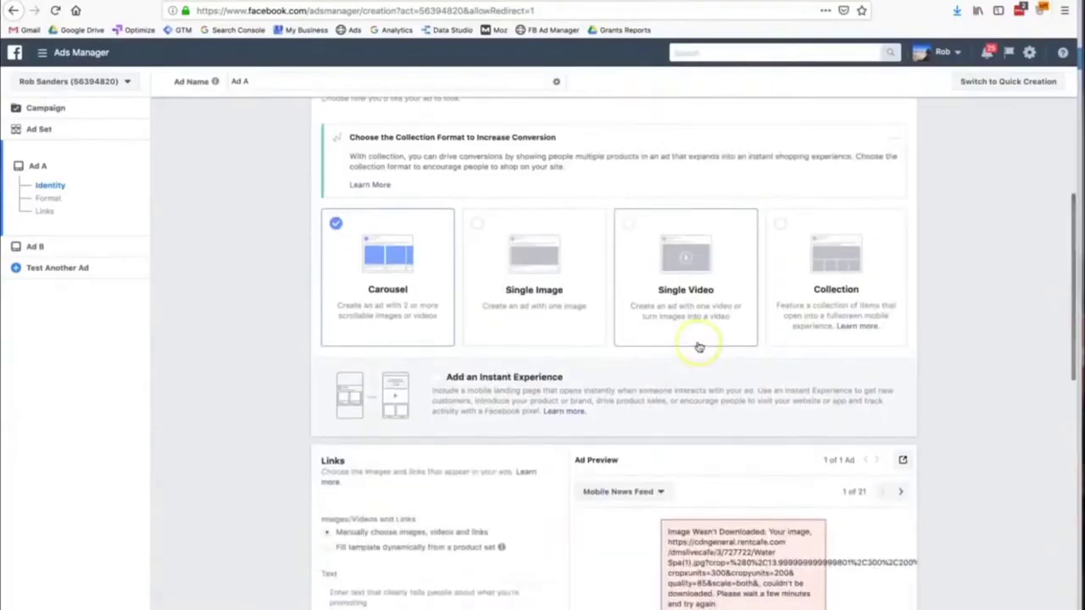
{"action": "scroll", "coordinate": [699, 347], "scroll_direction": "down", "scroll_amount": 1}
{"action": "scroll", "coordinate": [699, 347], "scroll_direction": "down", "scroll_amount": 1}
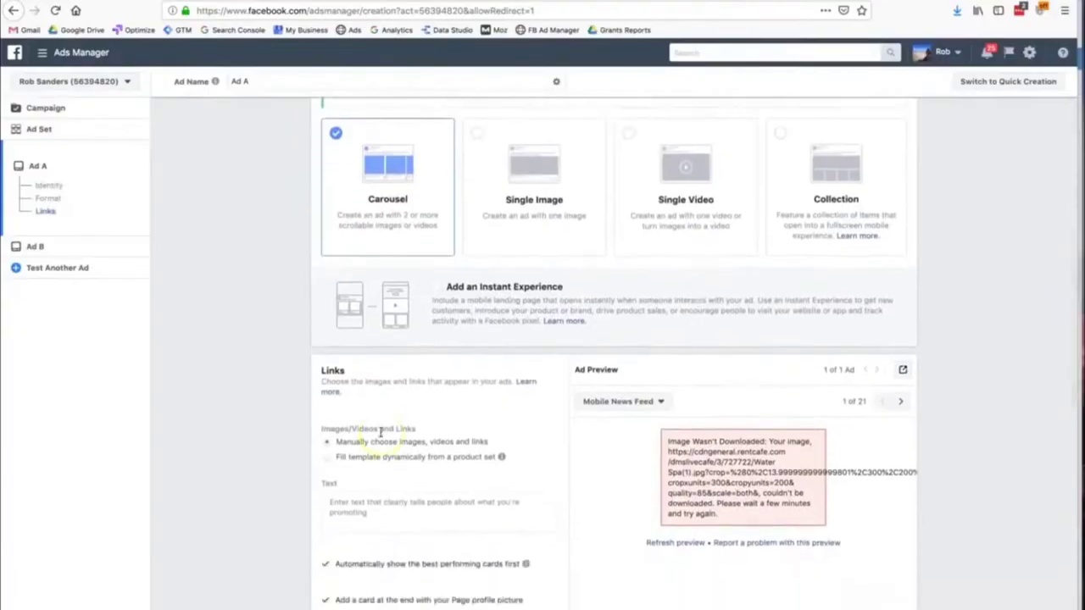
{"action": "scroll", "coordinate": [380, 433], "scroll_direction": "down", "scroll_amount": 1}
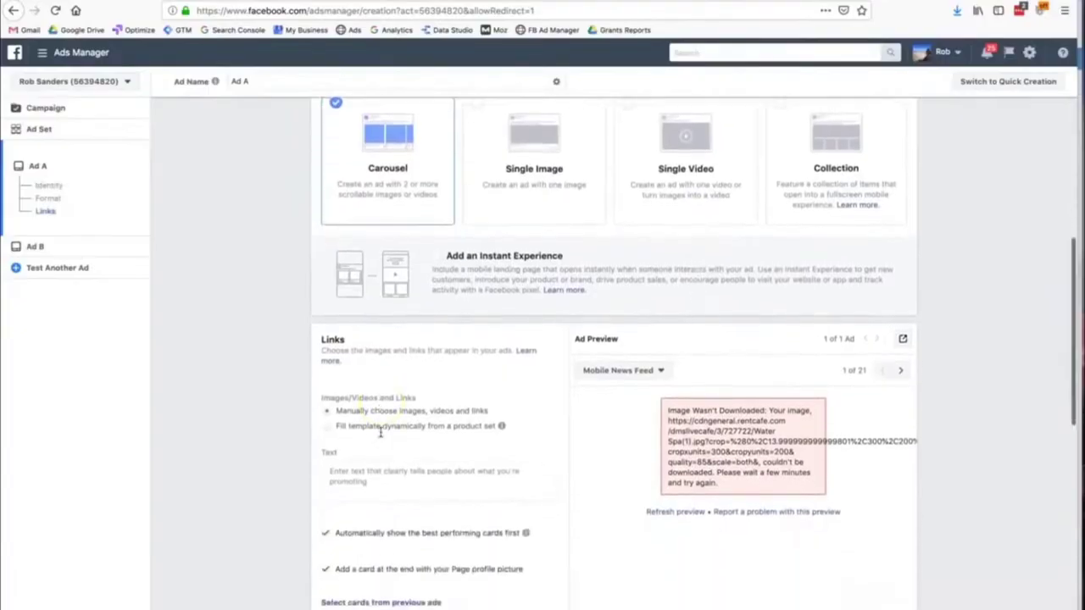
{"action": "scroll", "coordinate": [380, 433], "scroll_direction": "down", "scroll_amount": 1}
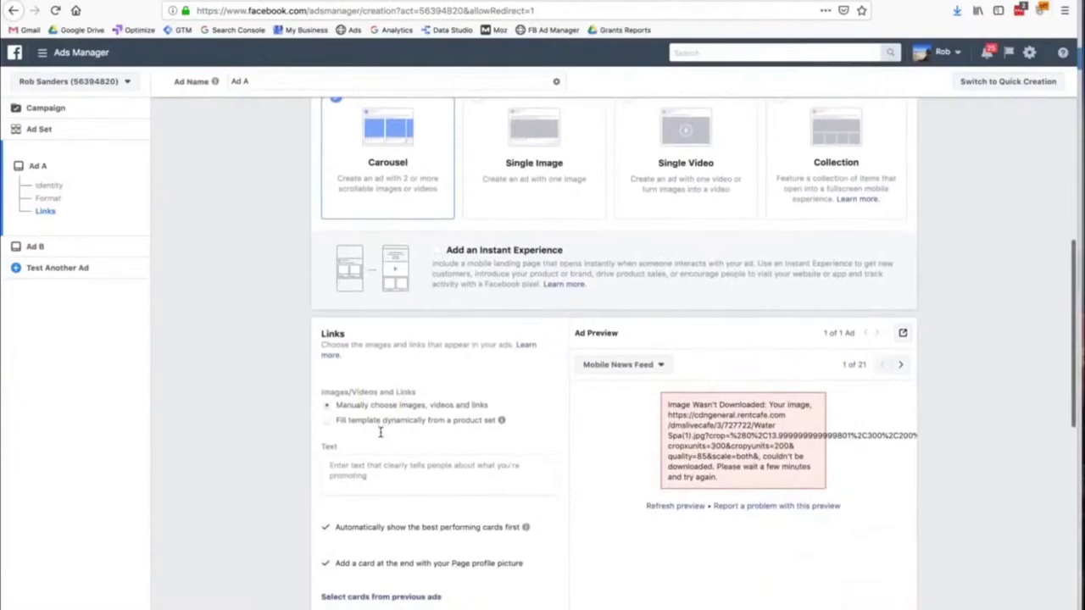
{"action": "scroll", "coordinate": [380, 433], "scroll_direction": "down", "scroll_amount": 2}
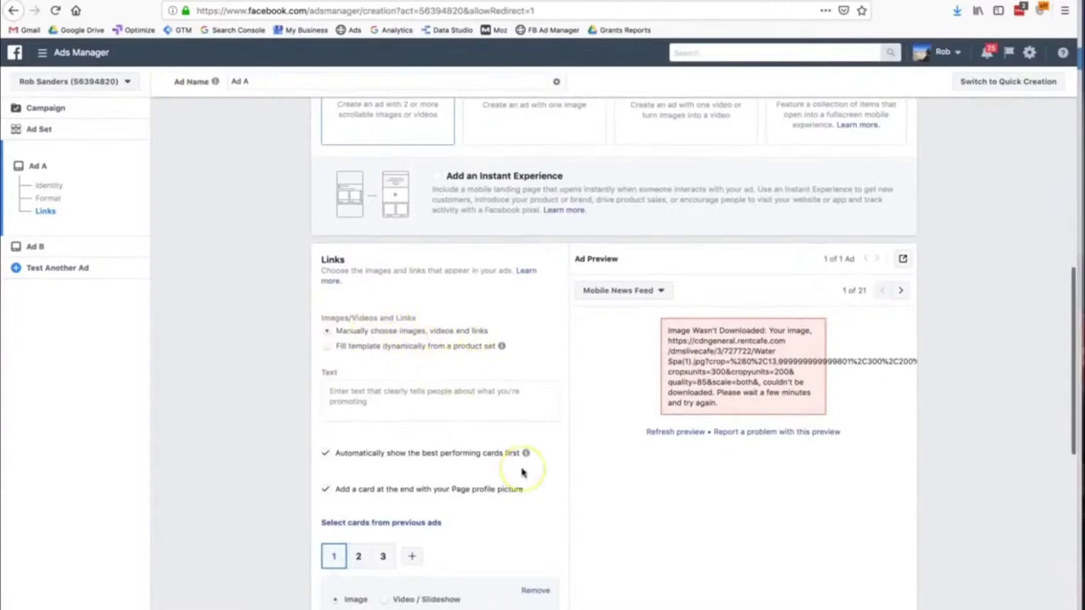
{"action": "scroll", "coordinate": [522, 473], "scroll_direction": "down", "scroll_amount": 2}
{"action": "scroll", "coordinate": [522, 473], "scroll_direction": "down", "scroll_amount": 1}
{"action": "scroll", "coordinate": [522, 473], "scroll_direction": "down", "scroll_amount": 2}
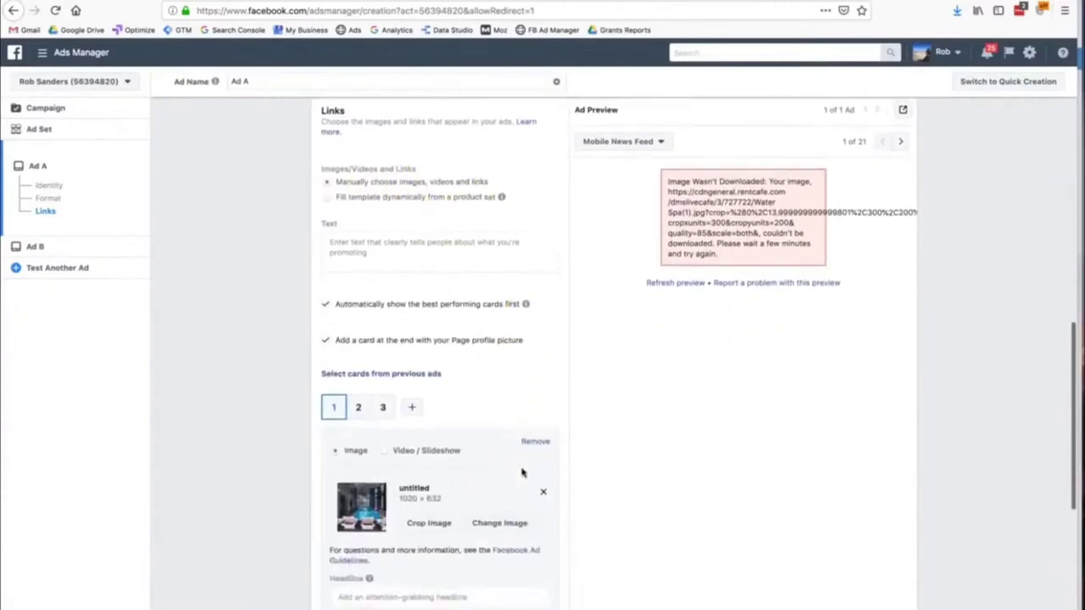
Review Ad A's text field, the first card's headline, description and destination URL fields, and the call to action setting
{"action": "left_click", "coordinate": [452, 261]}
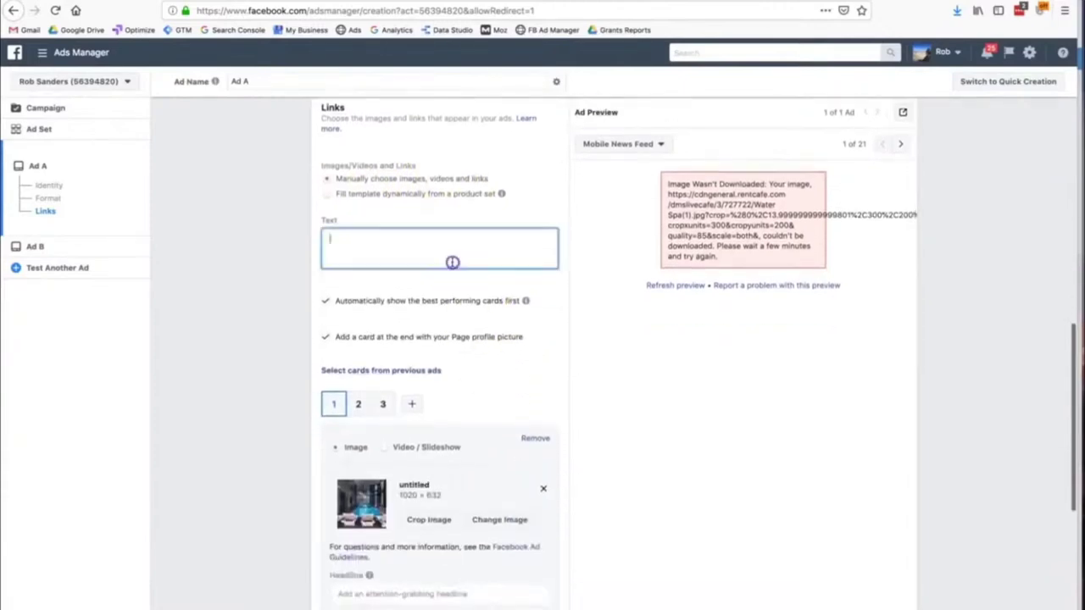
{"action": "scroll", "coordinate": [452, 262], "scroll_direction": "down", "scroll_amount": 2}
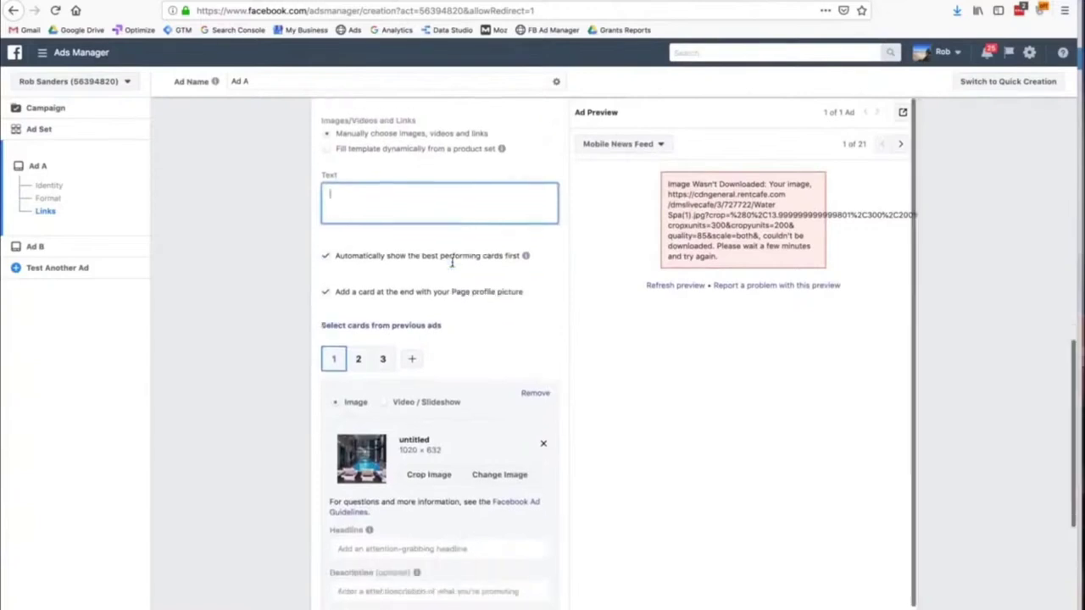
{"action": "scroll", "coordinate": [451, 262], "scroll_direction": "down", "scroll_amount": 2}
{"action": "scroll", "coordinate": [497, 424], "scroll_direction": "down", "scroll_amount": 1}
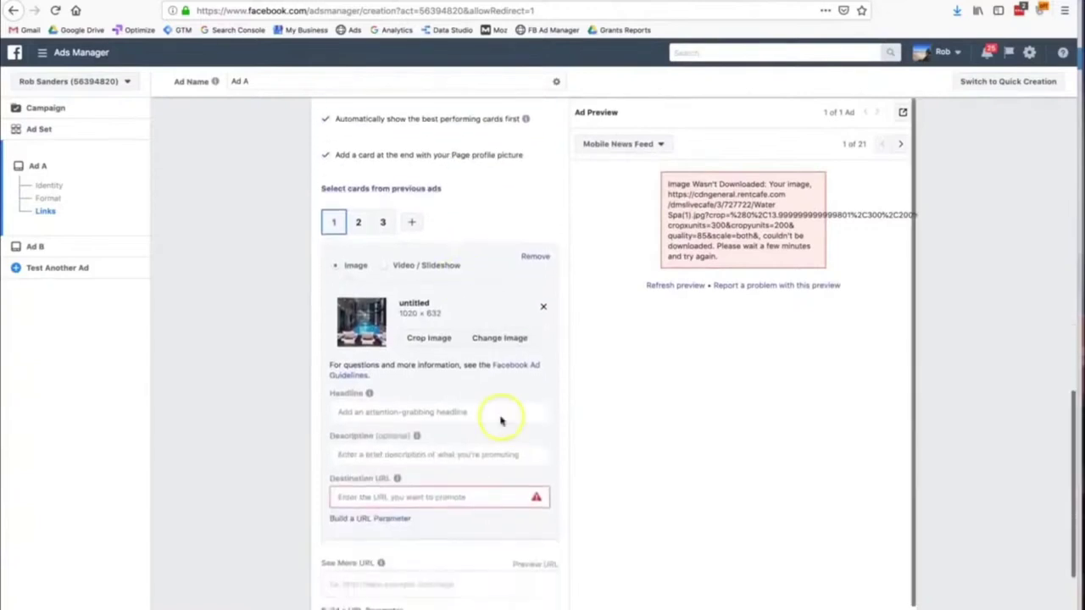
{"action": "left_click", "coordinate": [500, 415]}
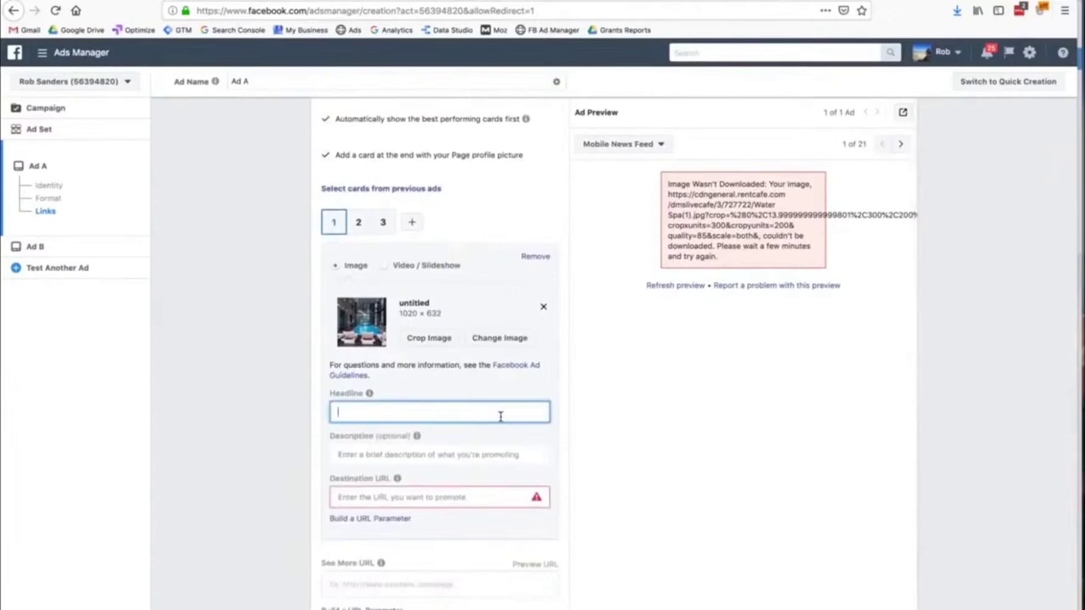
{"action": "left_click", "coordinate": [498, 403]}
{"action": "left_click", "coordinate": [487, 455]}
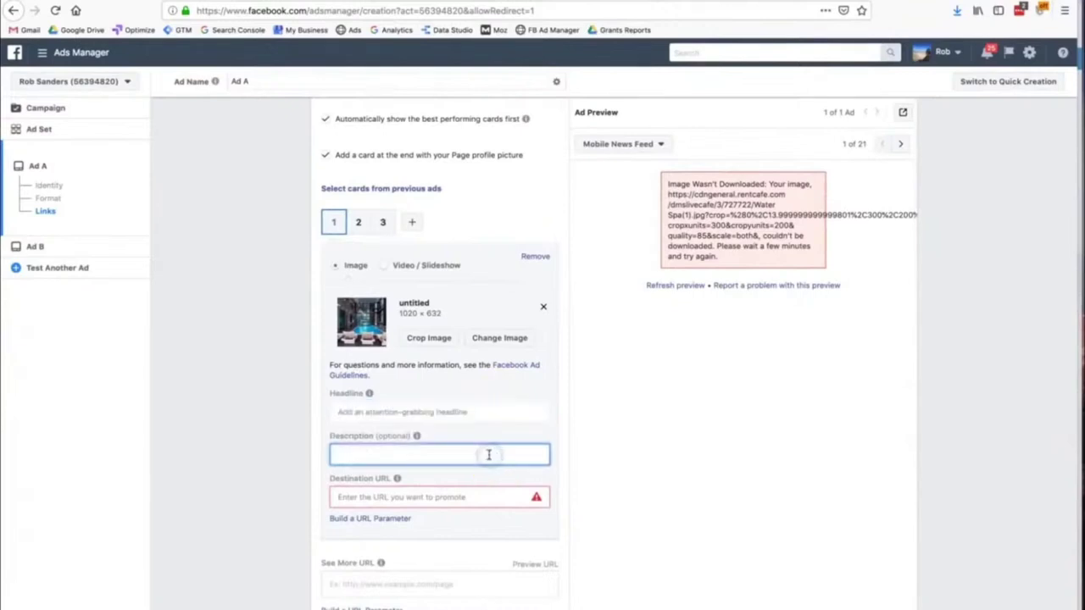
{"action": "left_click", "coordinate": [478, 416]}
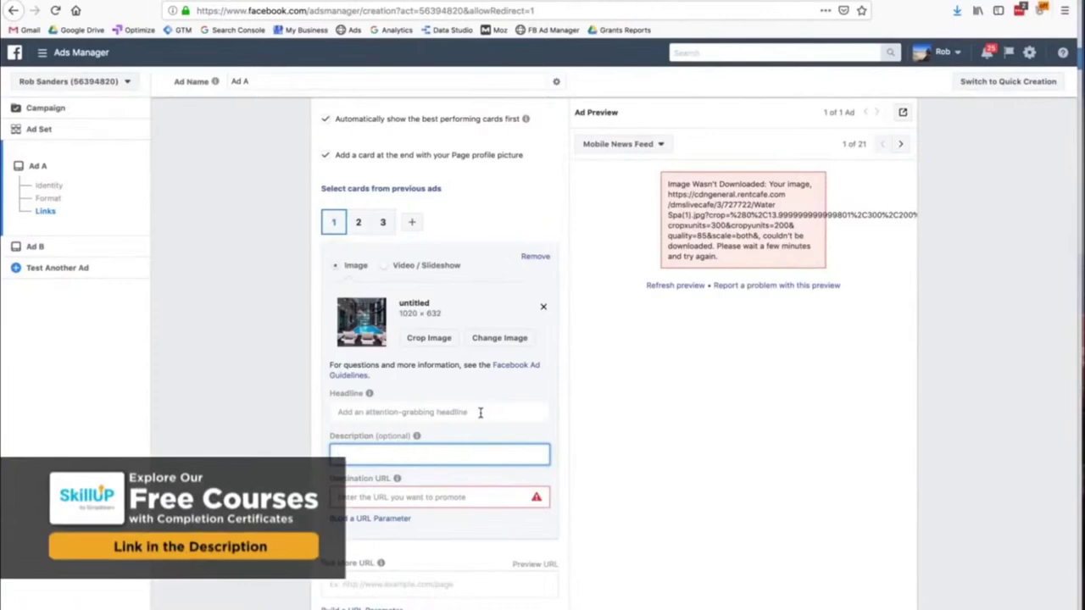
{"action": "scroll", "coordinate": [489, 457], "scroll_direction": "down", "scroll_amount": 1}
{"action": "left_click", "coordinate": [489, 455]}
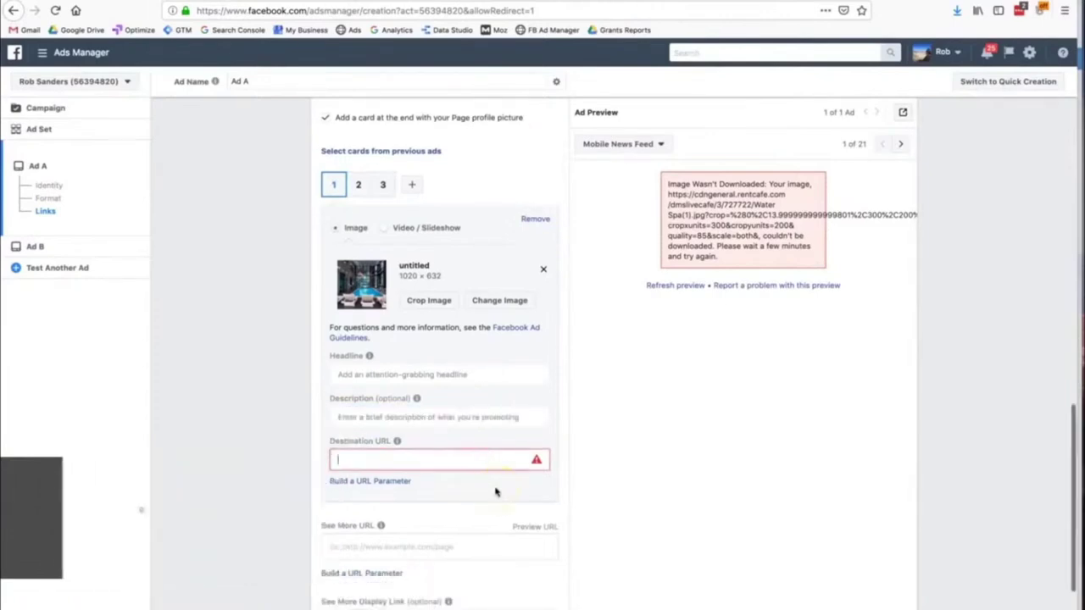
{"action": "scroll", "coordinate": [496, 492], "scroll_direction": "down", "scroll_amount": 3}
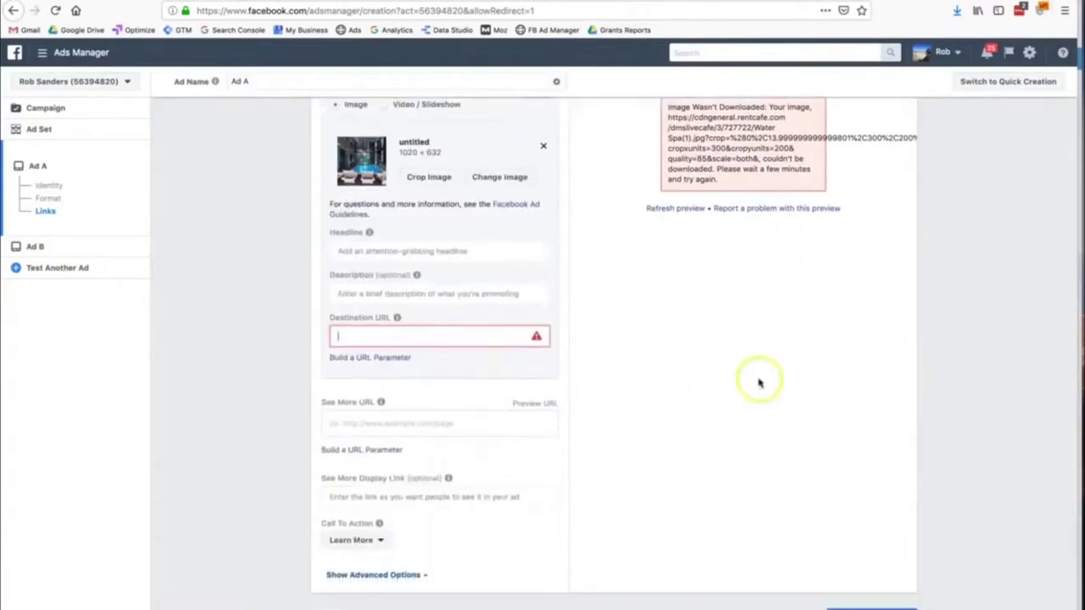
Set the first carousel card's headline to "Come check out our new product" and check the ad preview
{"action": "scroll", "coordinate": [759, 382], "scroll_direction": "up", "scroll_amount": 6}
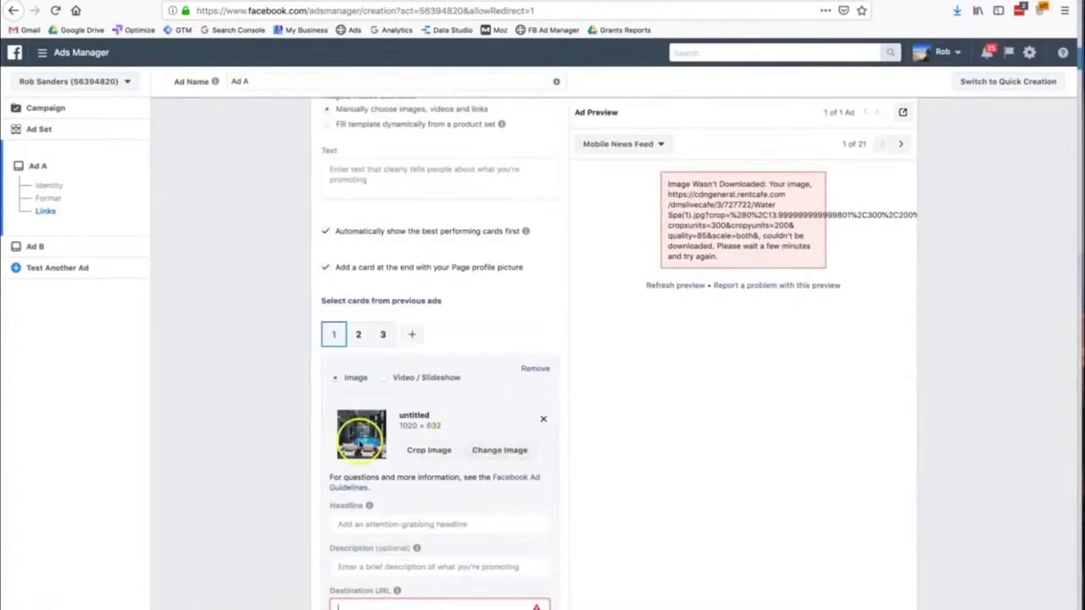
{"action": "scroll", "coordinate": [472, 513], "scroll_direction": "down", "scroll_amount": 2}
{"action": "left_click", "coordinate": [462, 432]}
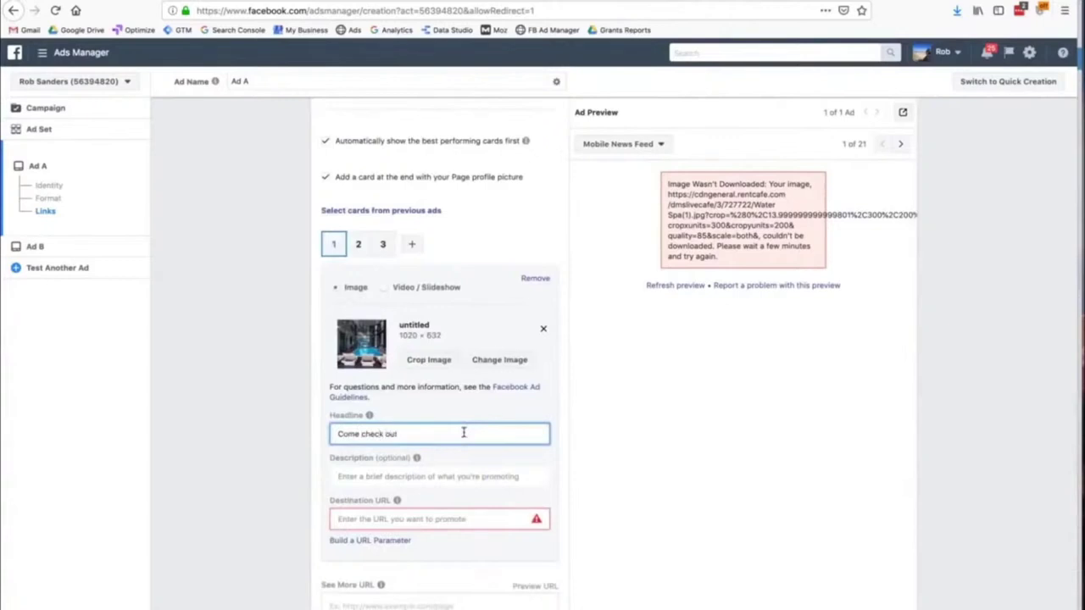
{"action": "type", "text": "Come check out our new product"}
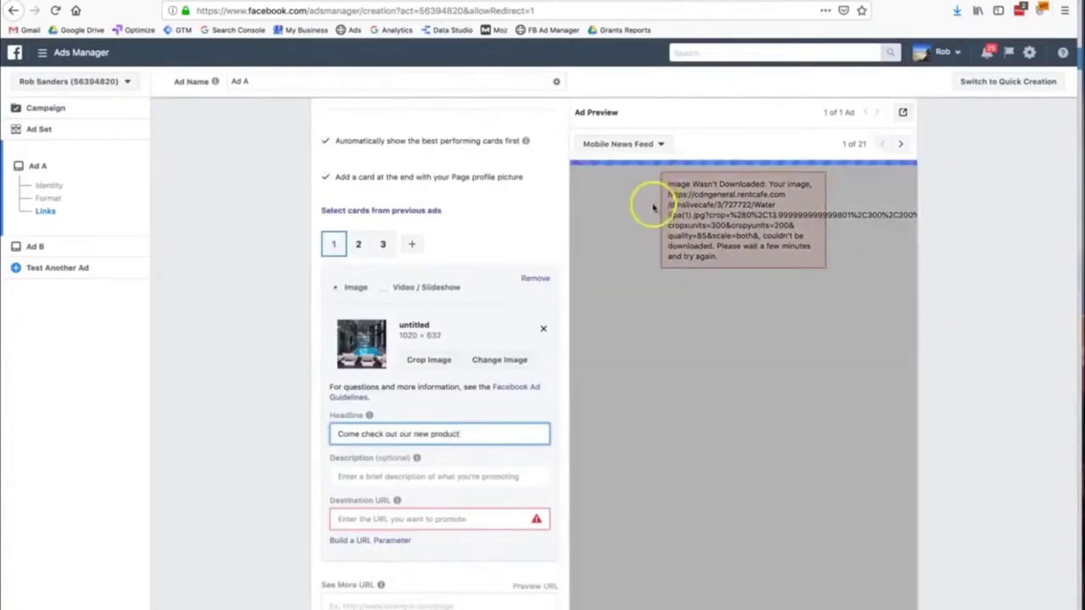
{"action": "scroll", "coordinate": [651, 302], "scroll_direction": "up", "scroll_amount": 4}
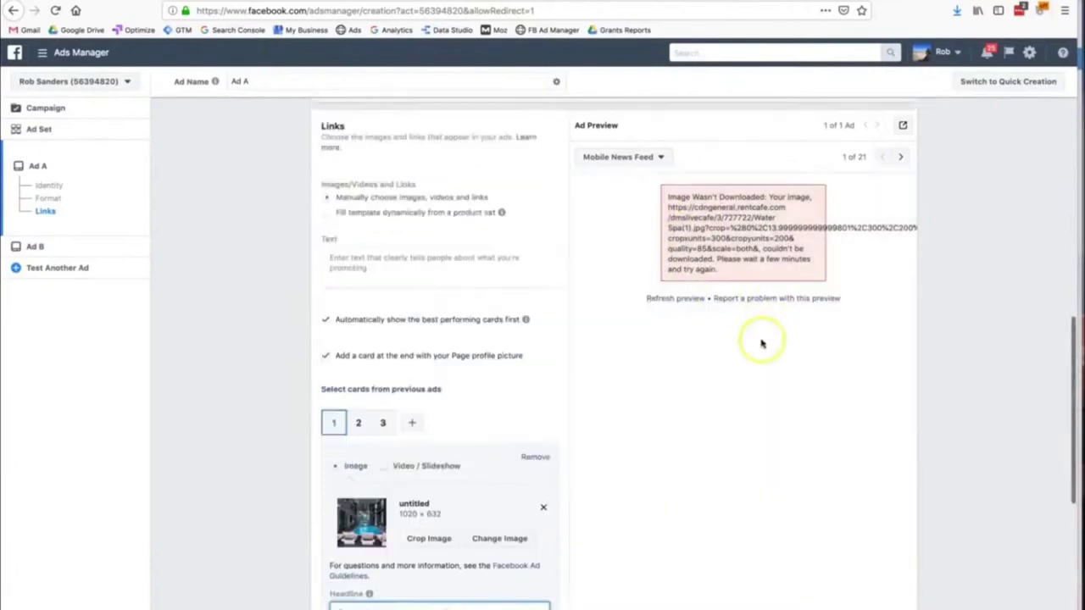
{"action": "scroll", "coordinate": [763, 347], "scroll_direction": "down", "scroll_amount": 3}
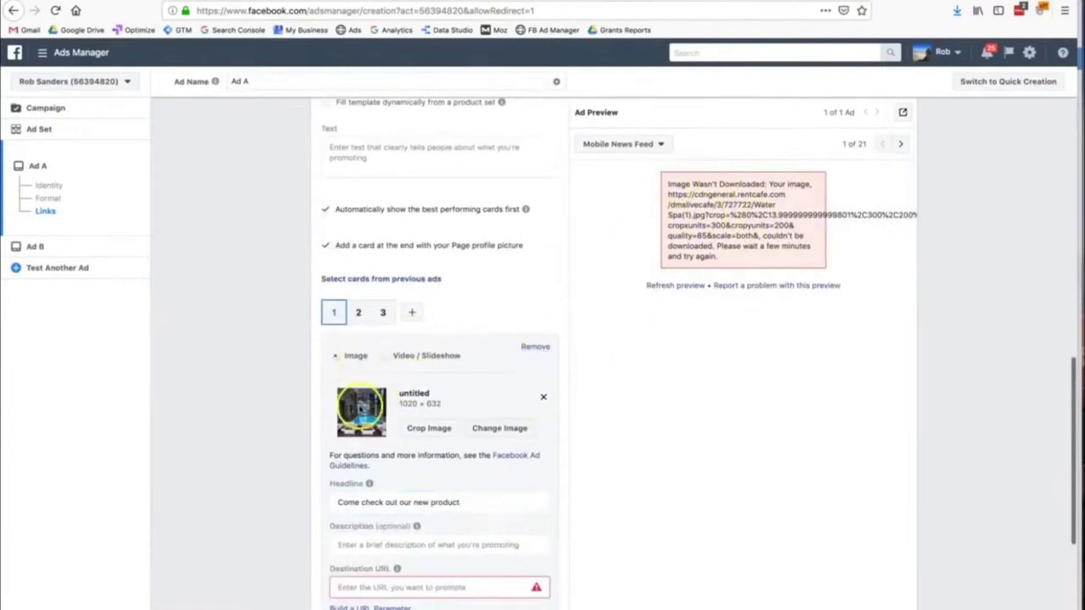
Preview Ad A in the Desktop Right Column placement
{"action": "left_click", "coordinate": [606, 144]}
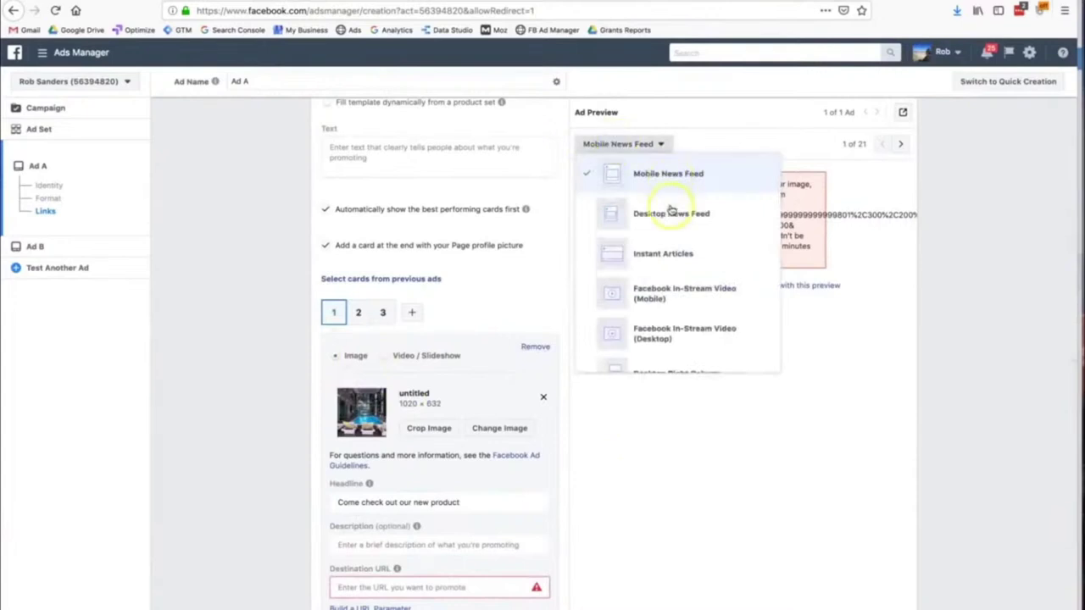
{"action": "scroll", "coordinate": [669, 264], "scroll_direction": "down", "scroll_amount": 2}
{"action": "left_click", "coordinate": [668, 268]}
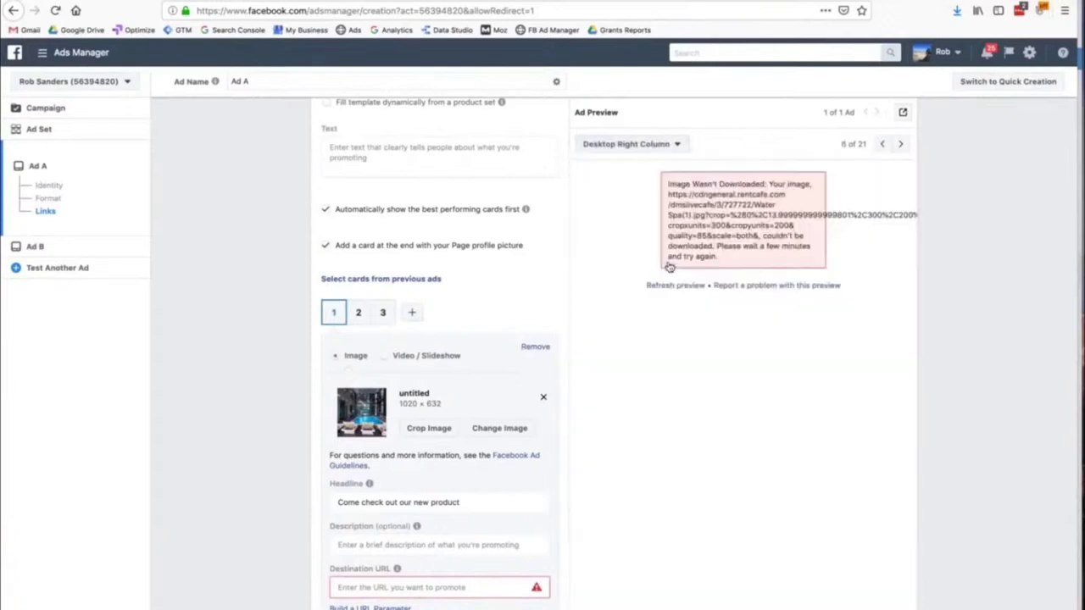
Replace the first carousel card's image in Ad A with slider03-1024x684.jpg from the account's image assets
{"action": "scroll", "coordinate": [416, 329], "scroll_direction": "down", "scroll_amount": 1}
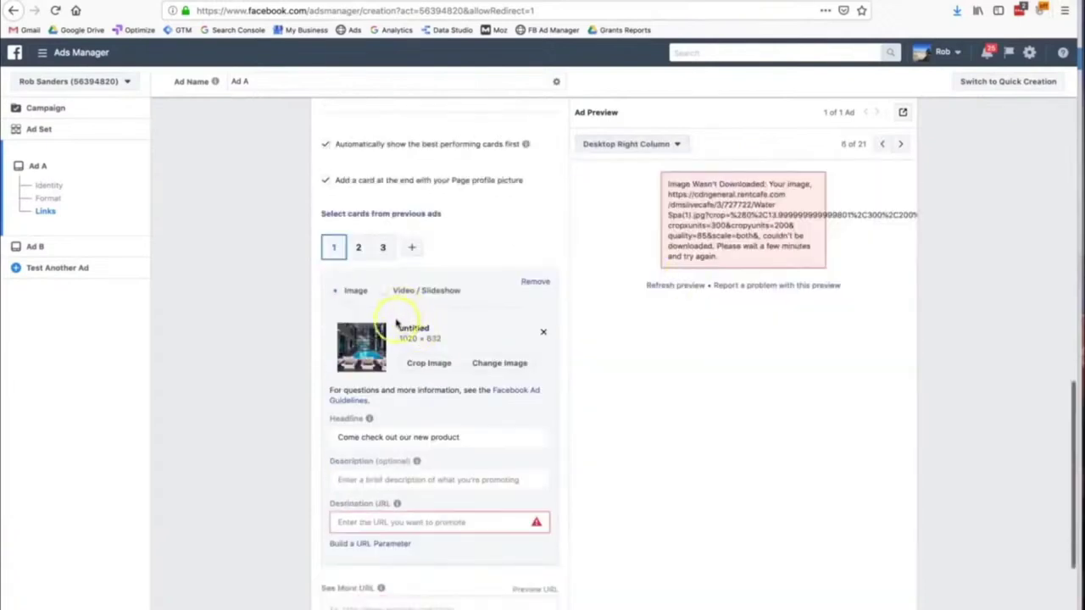
{"action": "left_click", "coordinate": [489, 368]}
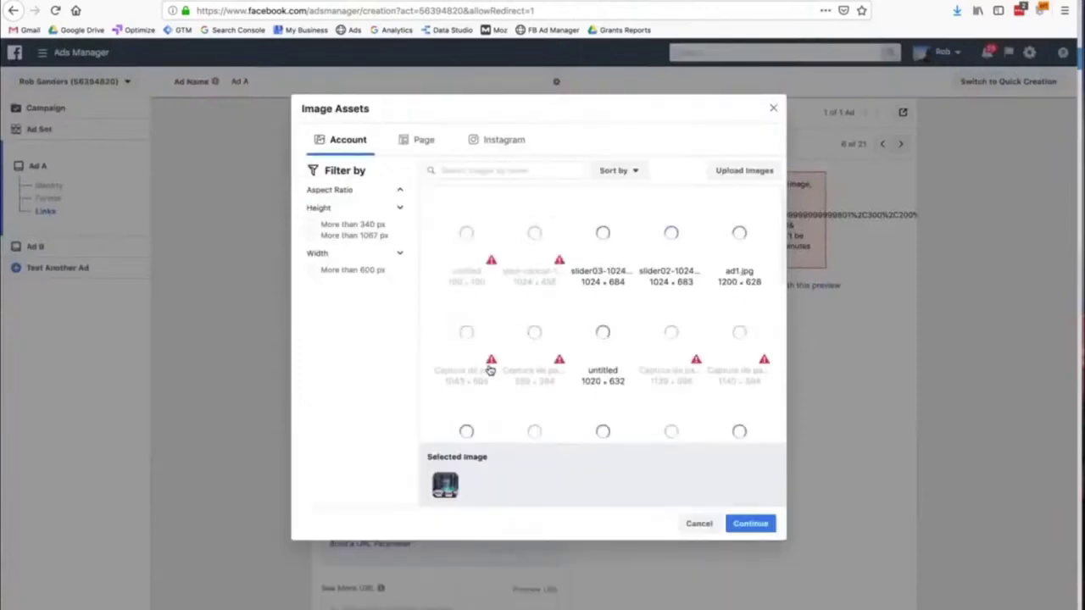
{"action": "left_click", "coordinate": [603, 233]}
{"action": "left_click", "coordinate": [750, 522]}
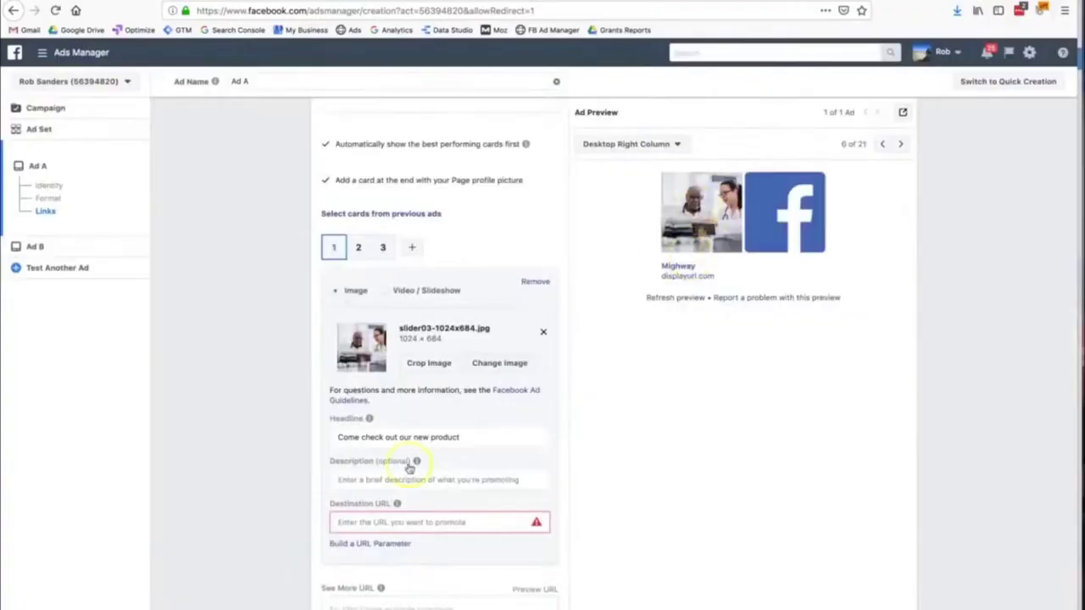
Check the first card's headline text and preview Ad A in the Facebook Stories placement
{"action": "triple_click", "coordinate": [379, 441]}
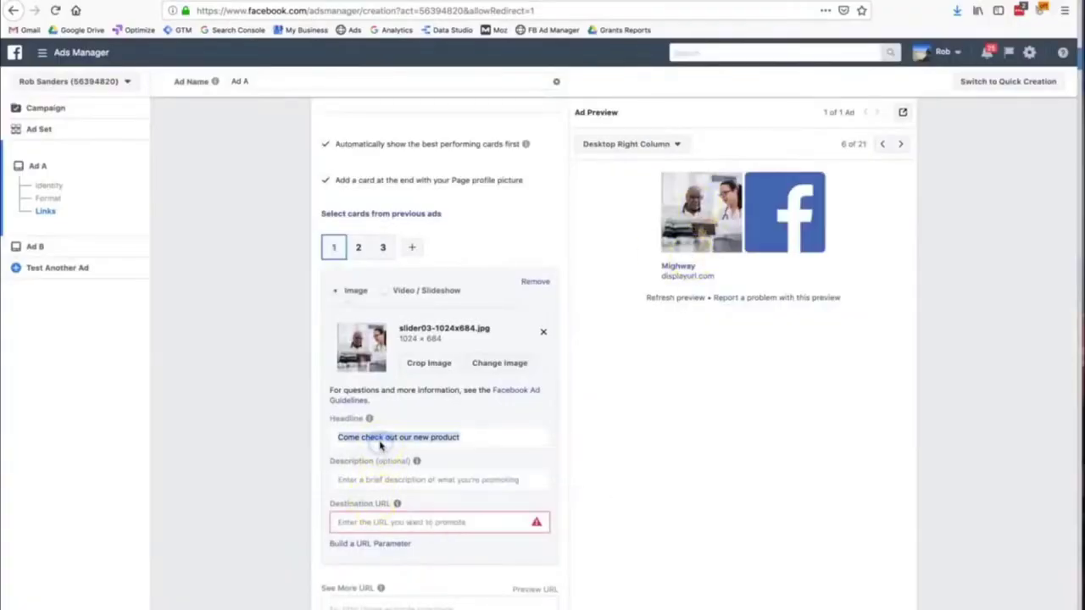
{"action": "left_click", "coordinate": [634, 144]}
{"action": "scroll", "coordinate": [654, 253], "scroll_direction": "down", "scroll_amount": 2}
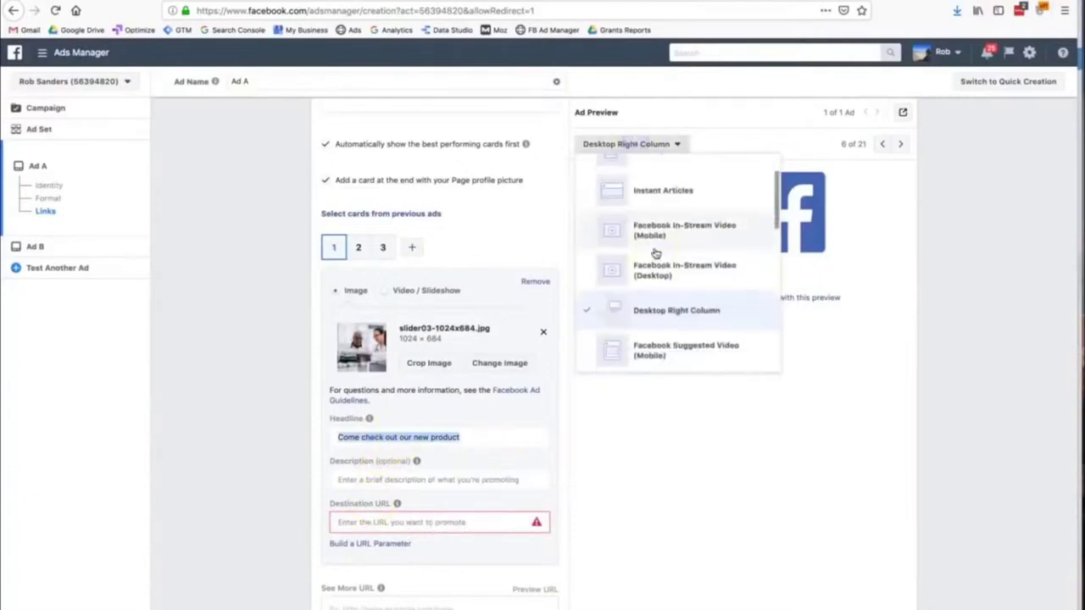
{"action": "scroll", "coordinate": [678, 361], "scroll_direction": "down", "scroll_amount": 3}
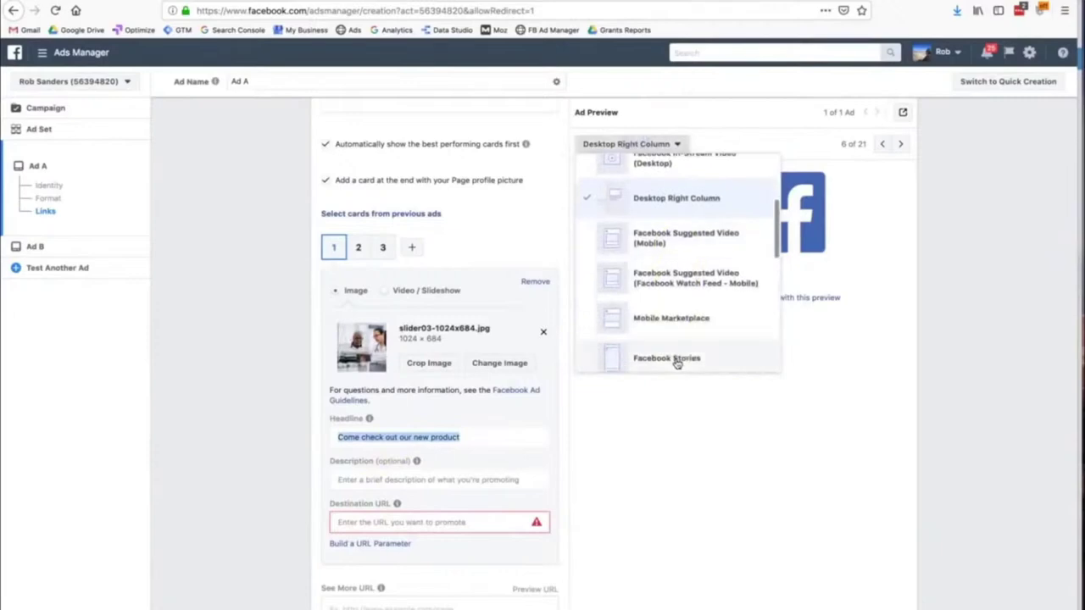
{"action": "left_click", "coordinate": [677, 339]}
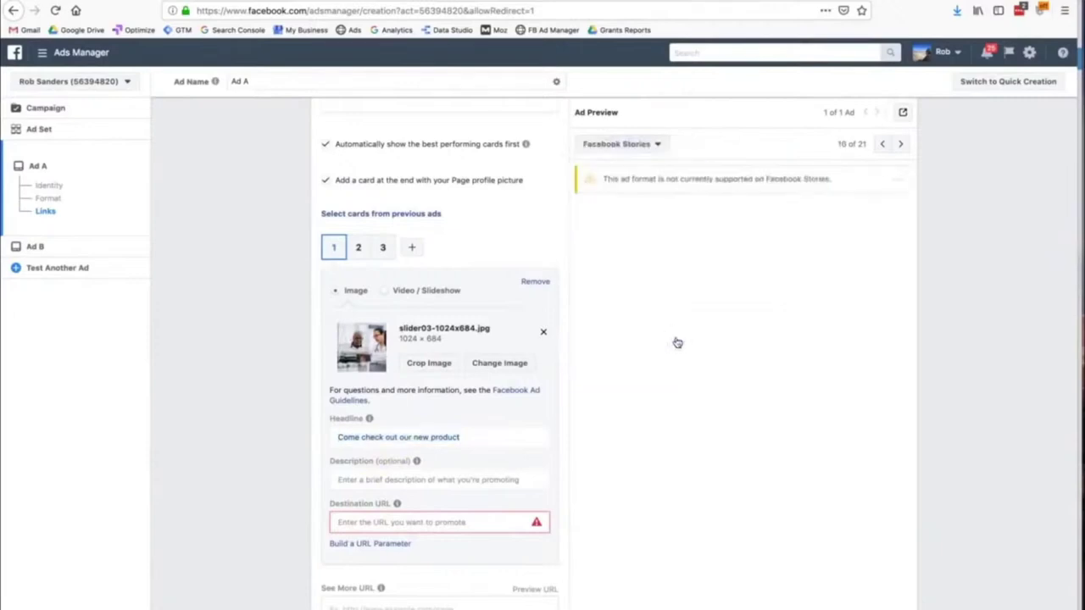
Switch the Ad A preview to Instant Articles and check how the first card's headline is displayed
{"action": "left_click", "coordinate": [634, 143]}
{"action": "scroll", "coordinate": [655, 245], "scroll_direction": "up", "scroll_amount": 1}
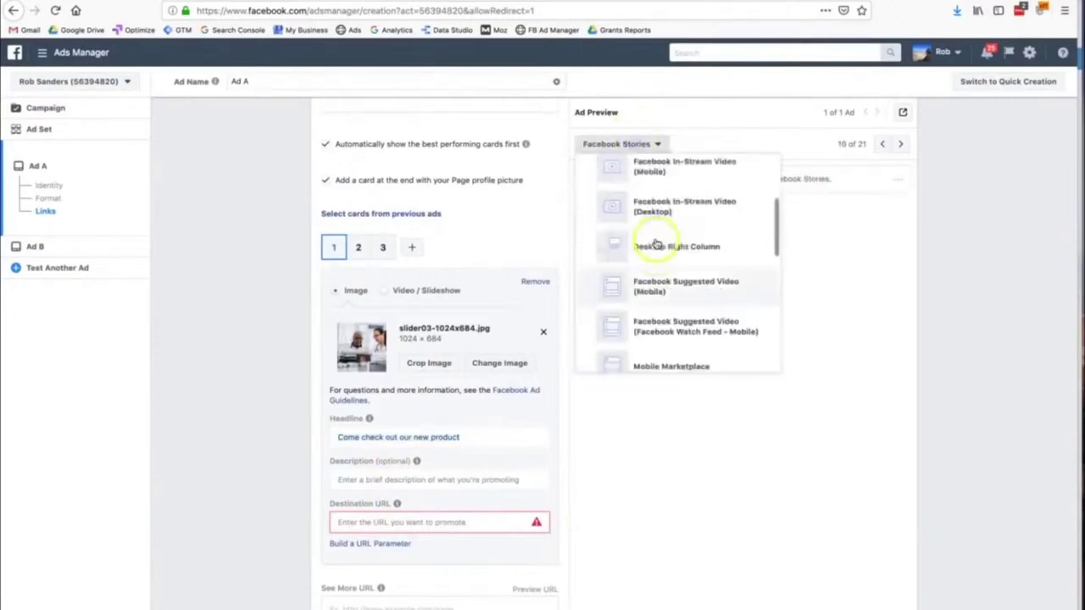
{"action": "scroll", "coordinate": [655, 244], "scroll_direction": "up", "scroll_amount": 2}
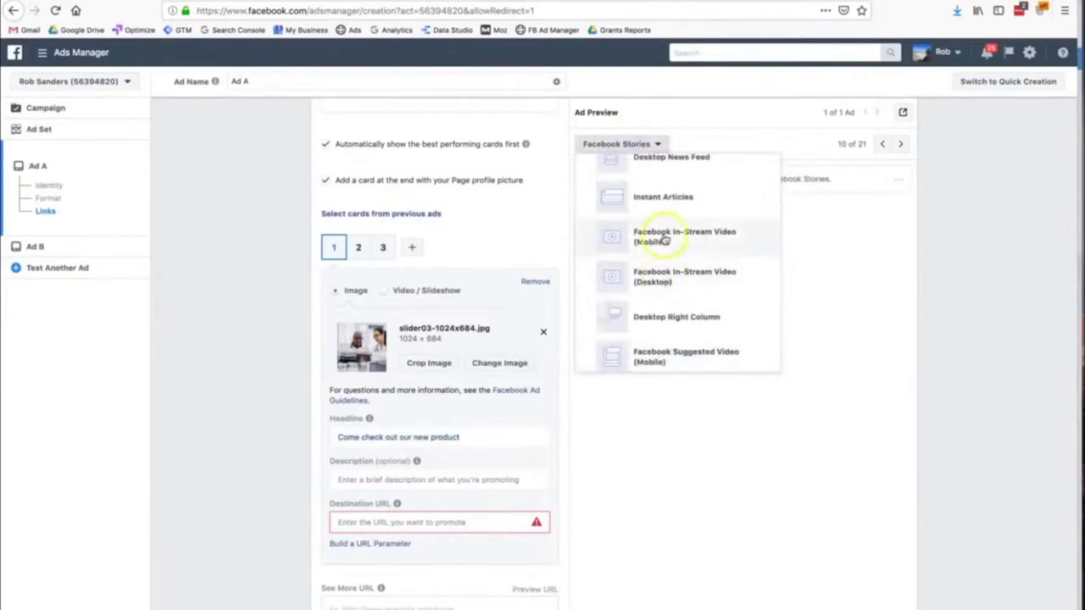
{"action": "scroll", "coordinate": [657, 203], "scroll_direction": "up", "scroll_amount": 2}
{"action": "left_click", "coordinate": [658, 252]}
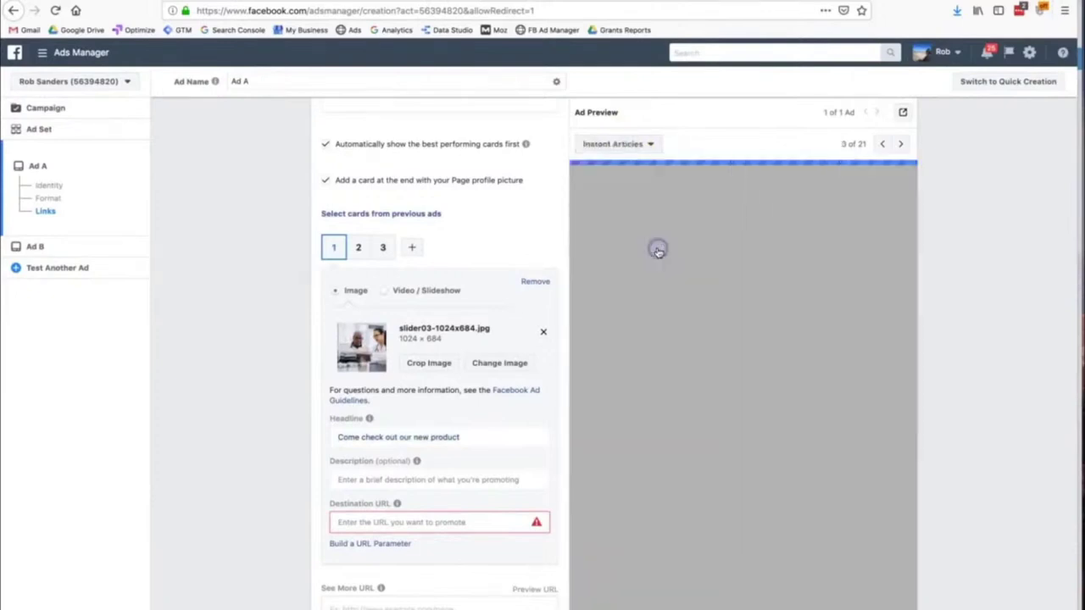
{"action": "left_click_drag", "start_coordinate": [646, 375], "coordinate": [727, 374]}
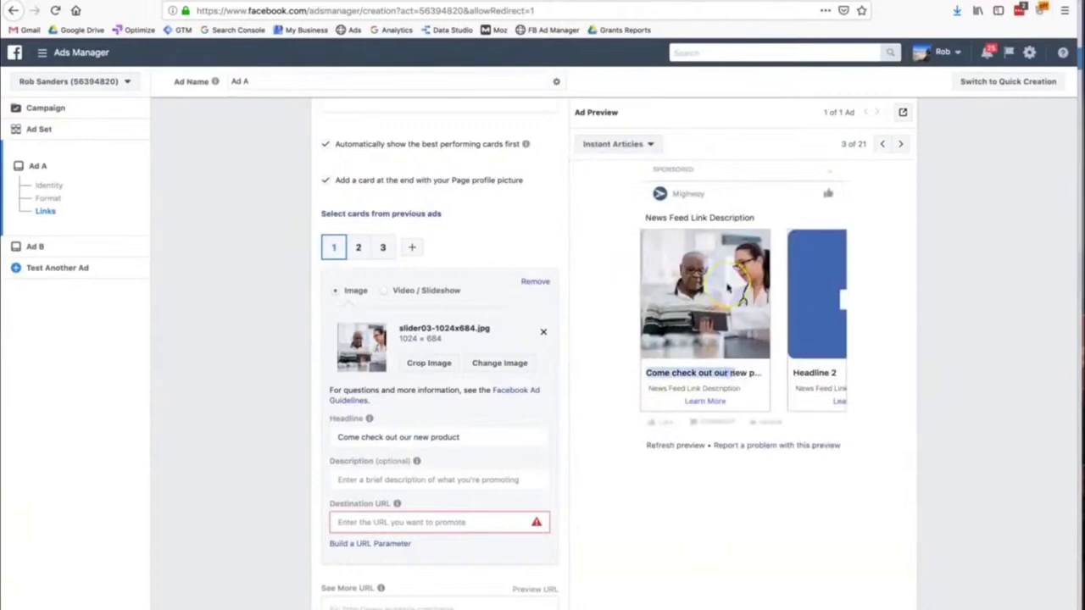
Examine the preview placement options and Ad A's destination URL, See More URL, display link and call to action settings
{"action": "left_click", "coordinate": [610, 144]}
{"action": "left_click", "coordinate": [625, 146]}
{"action": "left_click", "coordinate": [625, 145]}
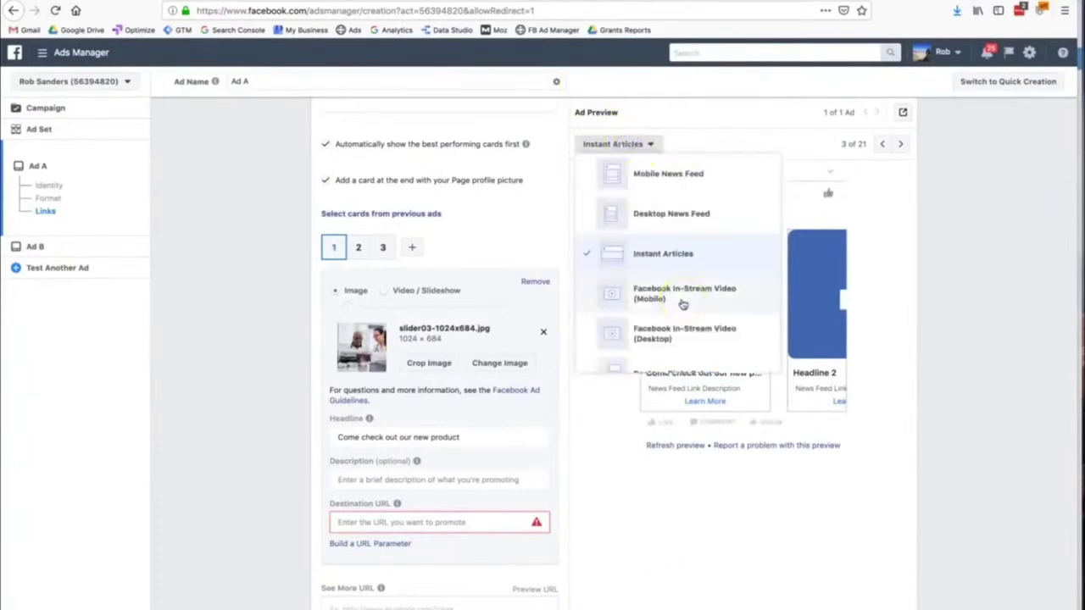
{"action": "left_click", "coordinate": [654, 435]}
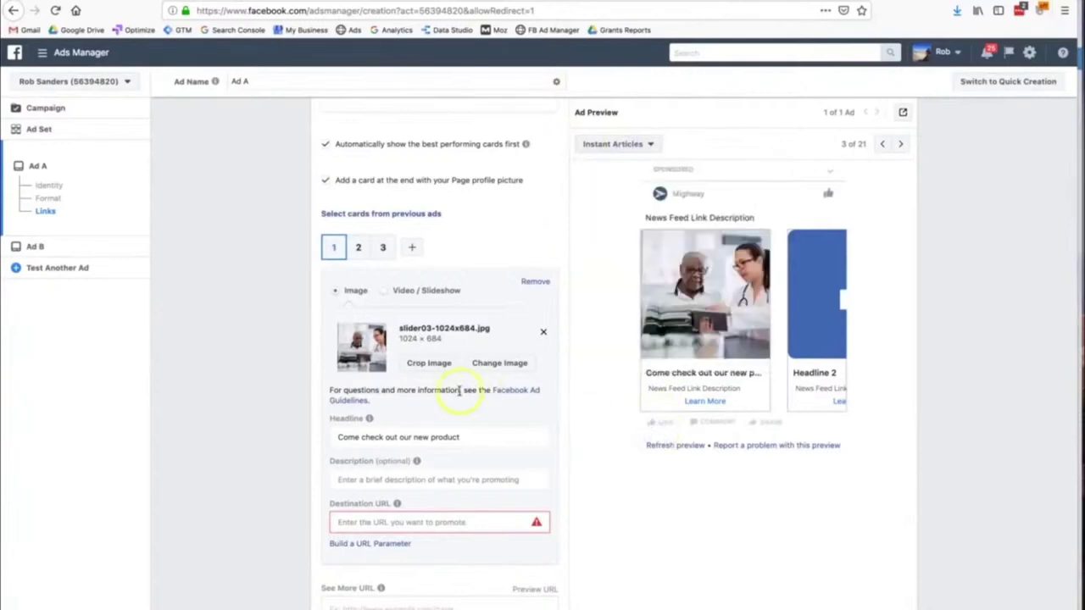
{"action": "scroll", "coordinate": [393, 362], "scroll_direction": "down", "scroll_amount": 2}
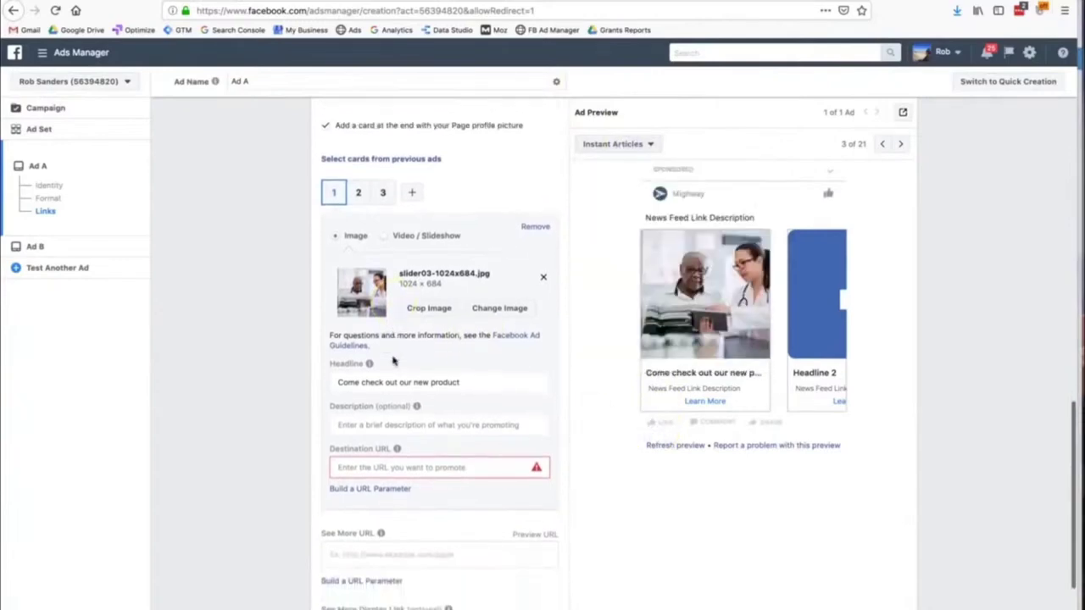
{"action": "scroll", "coordinate": [392, 362], "scroll_direction": "down", "scroll_amount": 2}
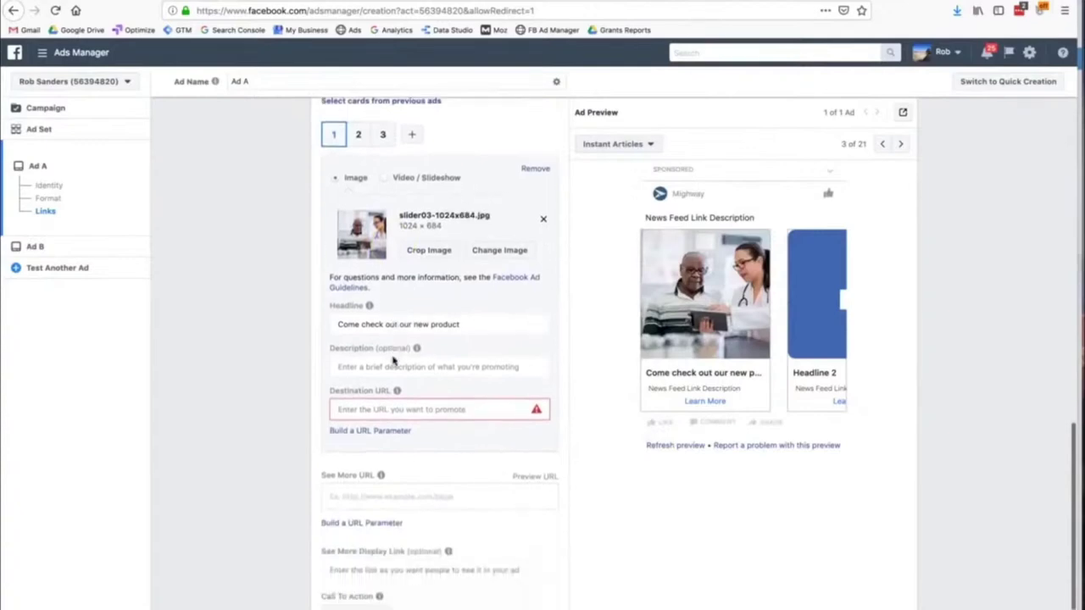
{"action": "left_click", "coordinate": [392, 409]}
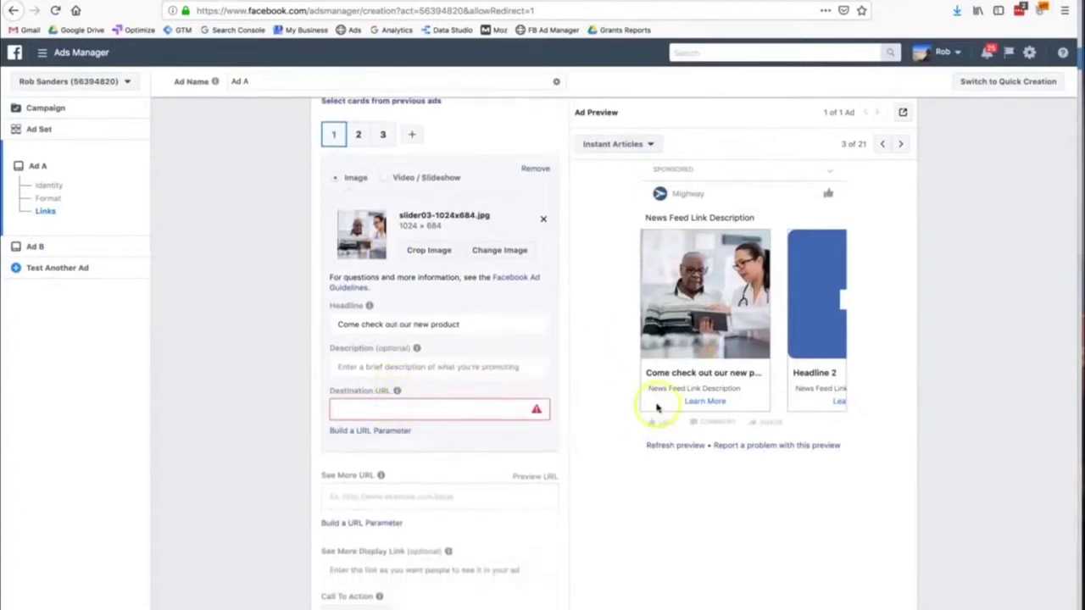
{"action": "left_click", "coordinate": [618, 144]}
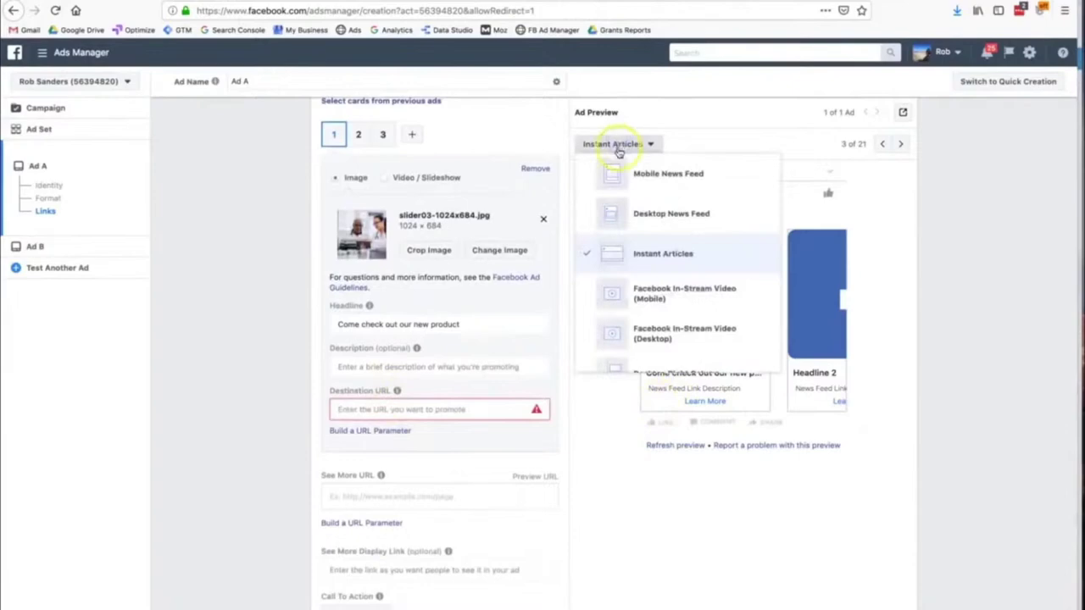
{"action": "left_click", "coordinate": [618, 146]}
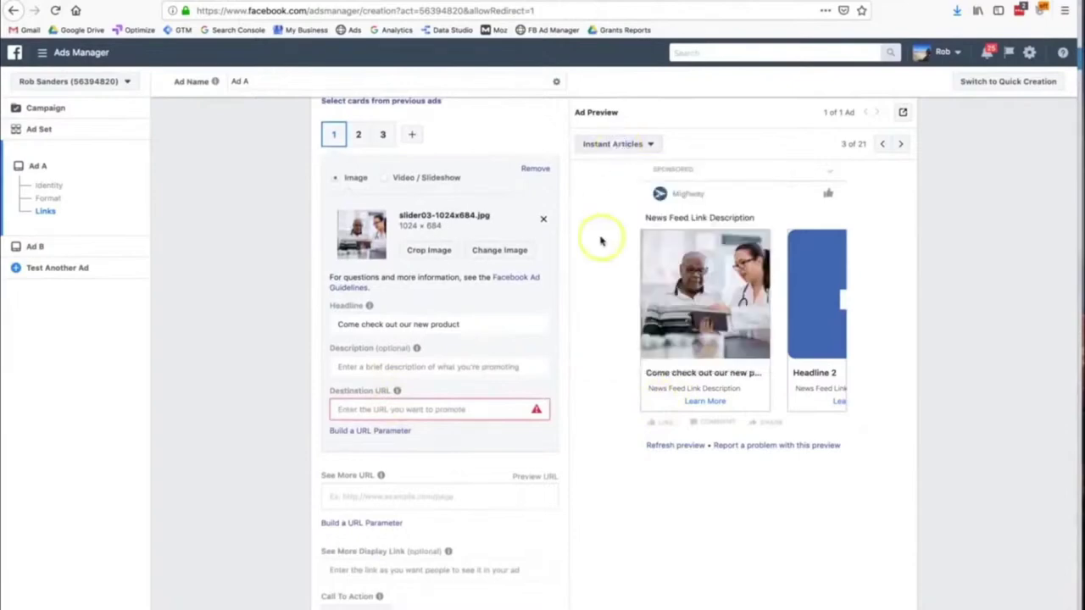
{"action": "scroll", "coordinate": [600, 242], "scroll_direction": "down", "scroll_amount": 2}
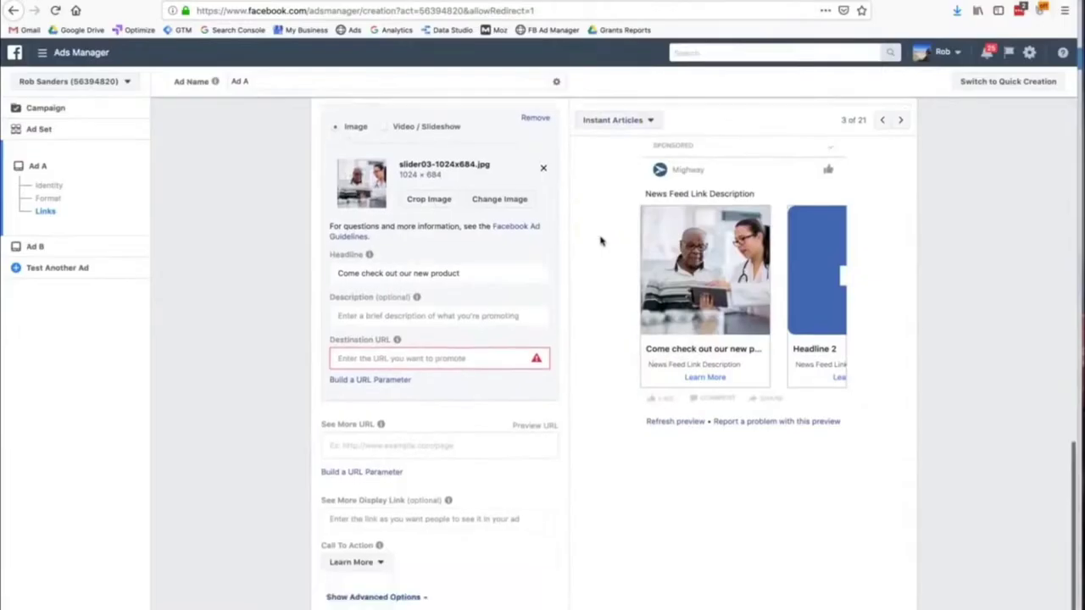
{"action": "scroll", "coordinate": [600, 241], "scroll_direction": "down", "scroll_amount": 1}
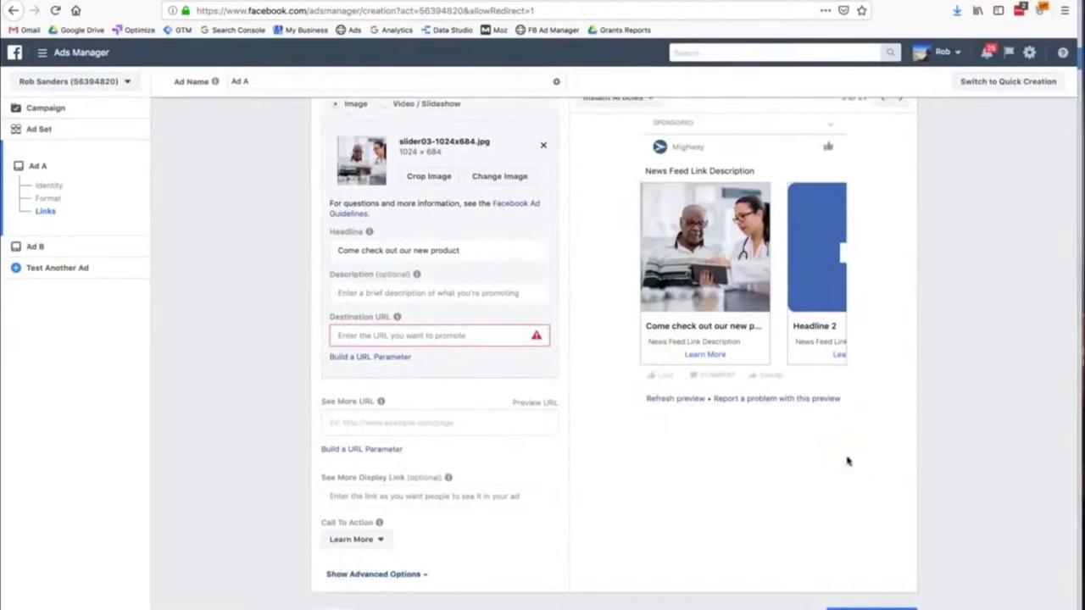
Continue from Ad A to the Ad B setup and review its identity and format settings
{"action": "left_click", "coordinate": [872, 608]}
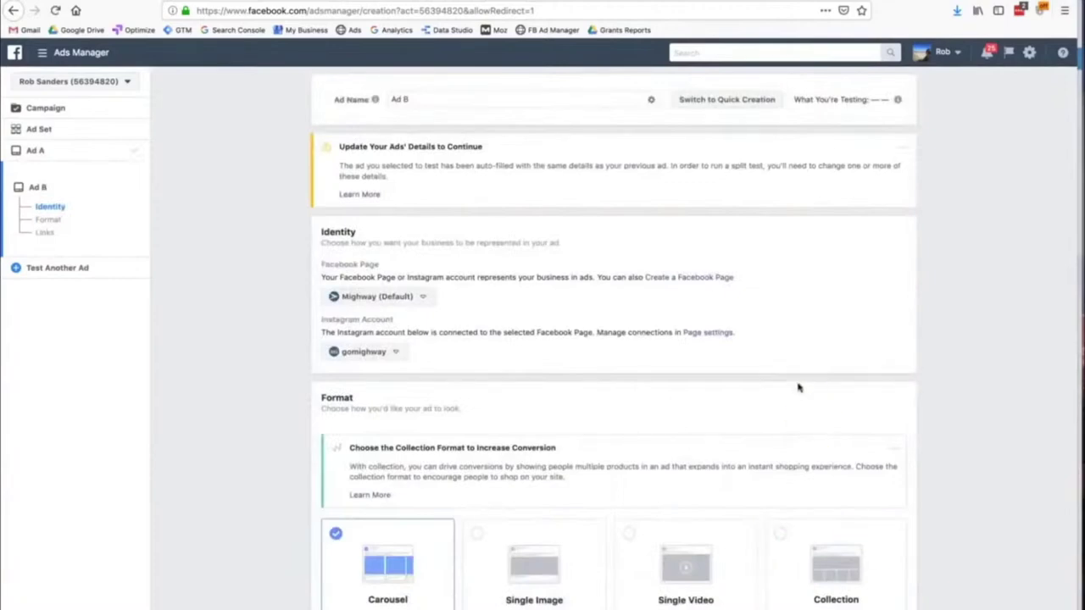
{"action": "scroll", "coordinate": [796, 385], "scroll_direction": "down", "scroll_amount": 1}
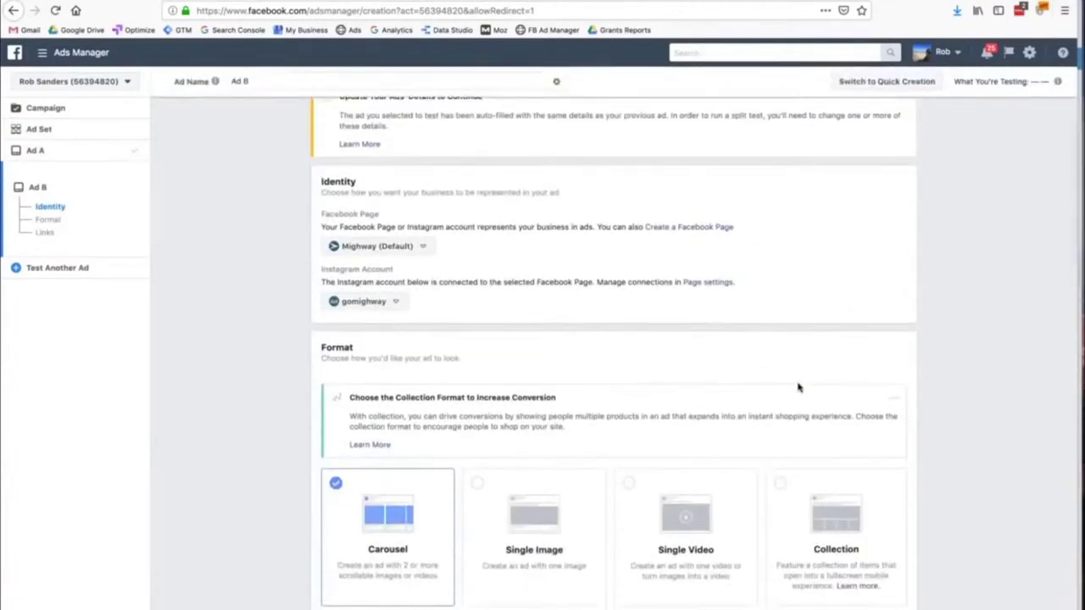
{"action": "scroll", "coordinate": [797, 385], "scroll_direction": "down", "scroll_amount": 5}
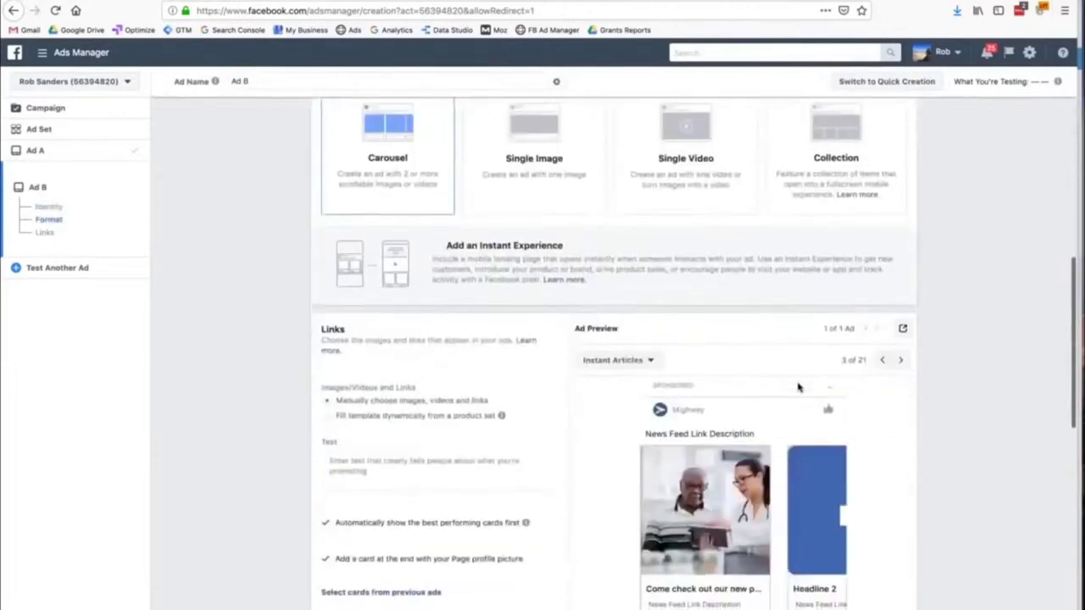
{"action": "scroll", "coordinate": [796, 386], "scroll_direction": "up", "scroll_amount": 1}
{"action": "scroll", "coordinate": [797, 386], "scroll_direction": "up", "scroll_amount": 1}
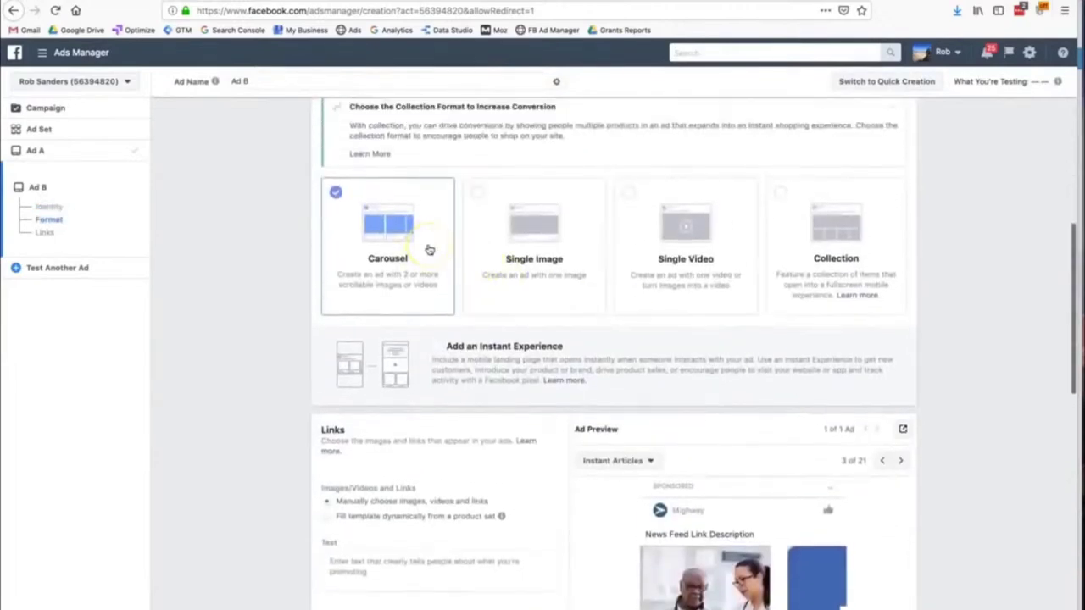
{"action": "scroll", "coordinate": [429, 250], "scroll_direction": "up", "scroll_amount": 2}
Review Ad B's Links settings, including the first card's image, headline, description and destination URL
{"action": "scroll", "coordinate": [426, 344], "scroll_direction": "down", "scroll_amount": 5}
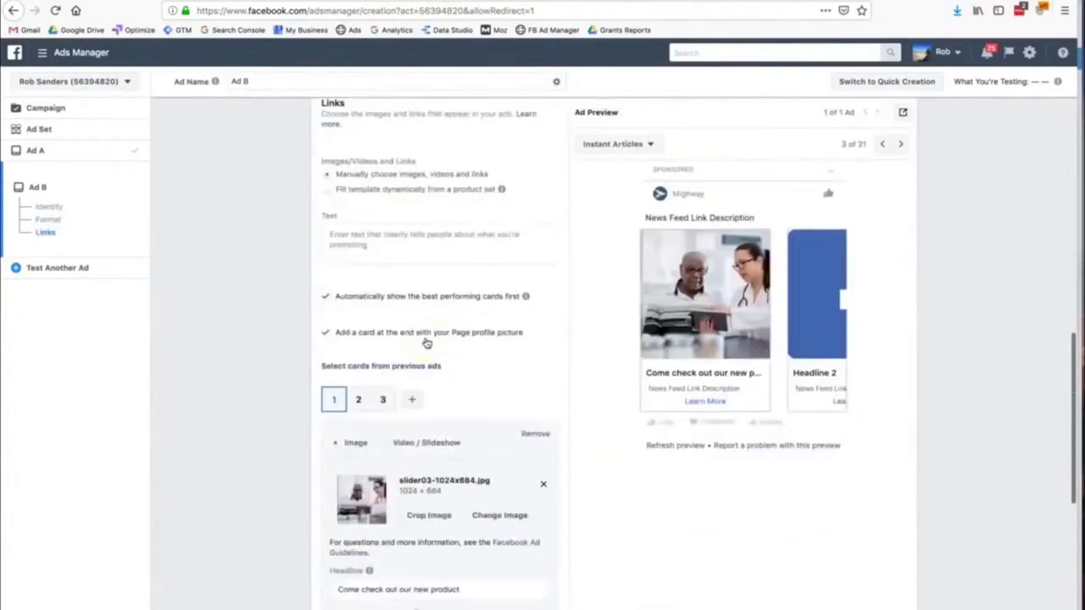
{"action": "scroll", "coordinate": [427, 342], "scroll_direction": "down", "scroll_amount": 5}
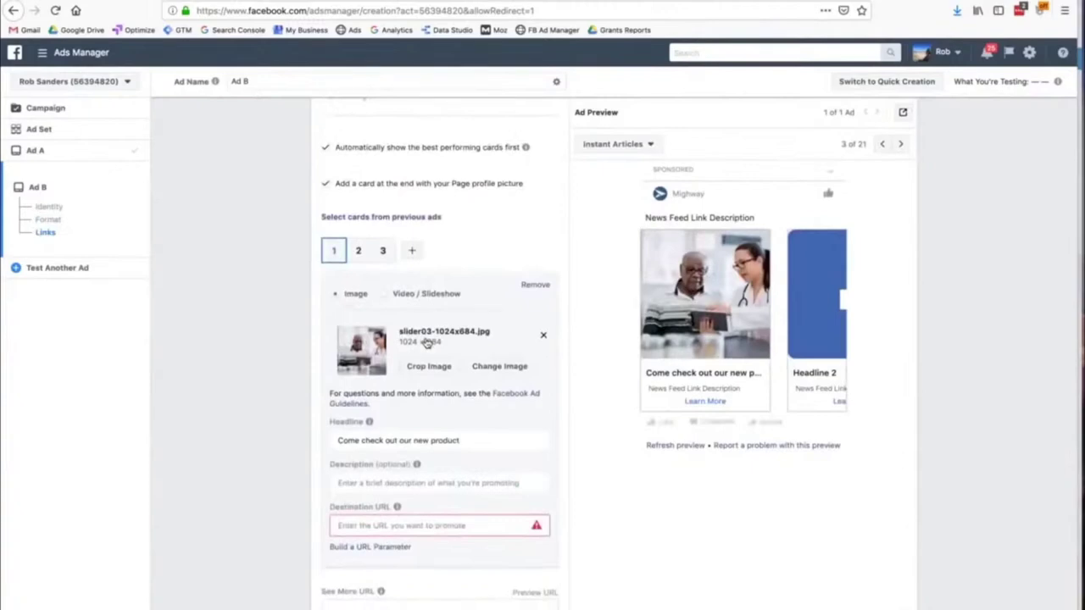
{"action": "scroll", "coordinate": [428, 341], "scroll_direction": "down", "scroll_amount": 1}
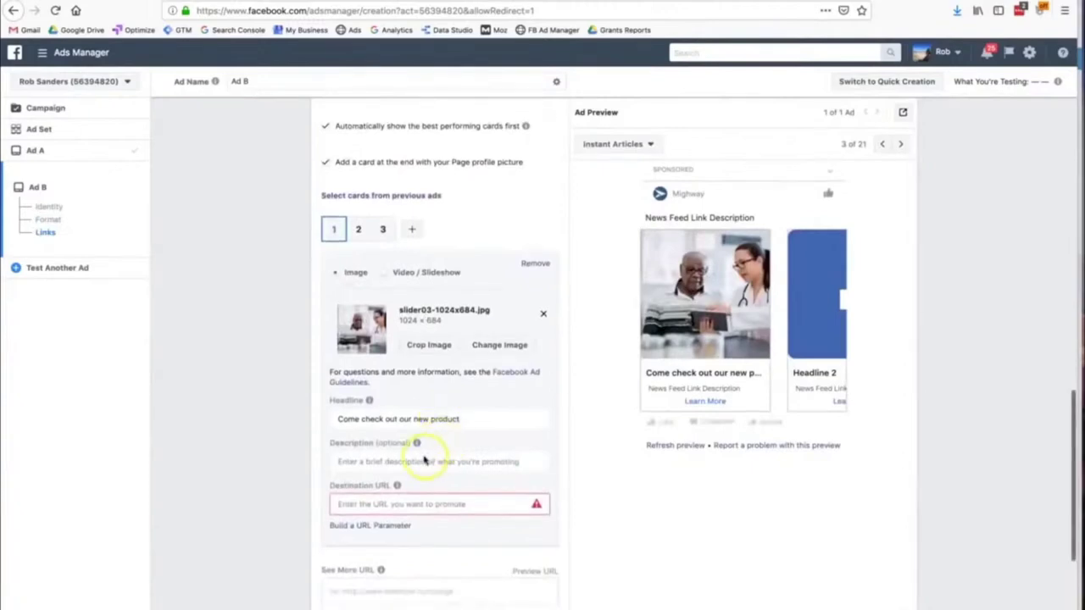
{"action": "mouse_move", "coordinate": [416, 444]}
{"action": "left_click", "coordinate": [403, 421]}
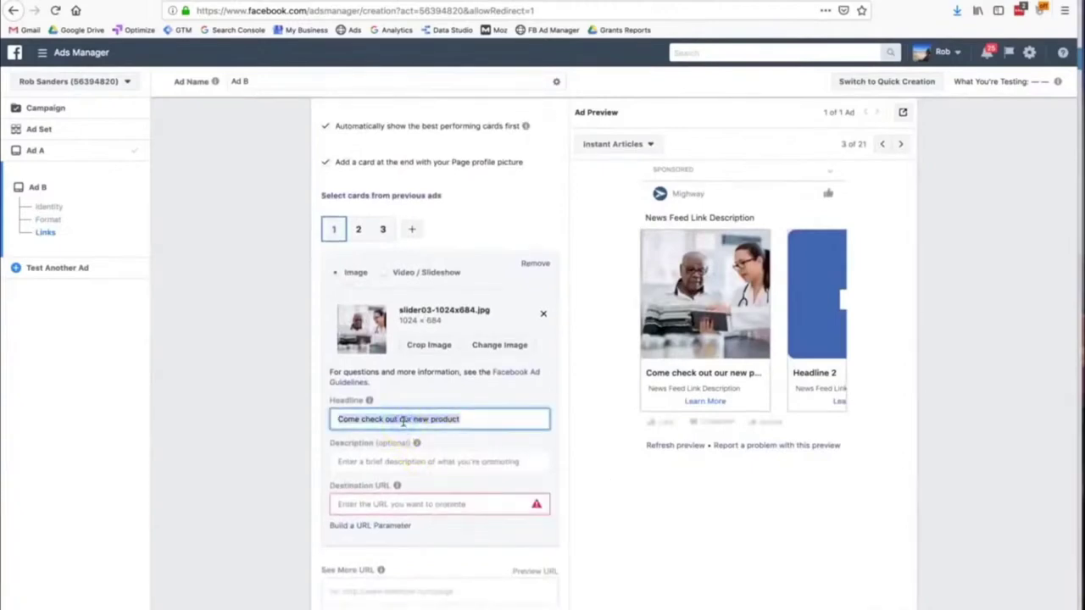
{"action": "left_click", "coordinate": [407, 502]}
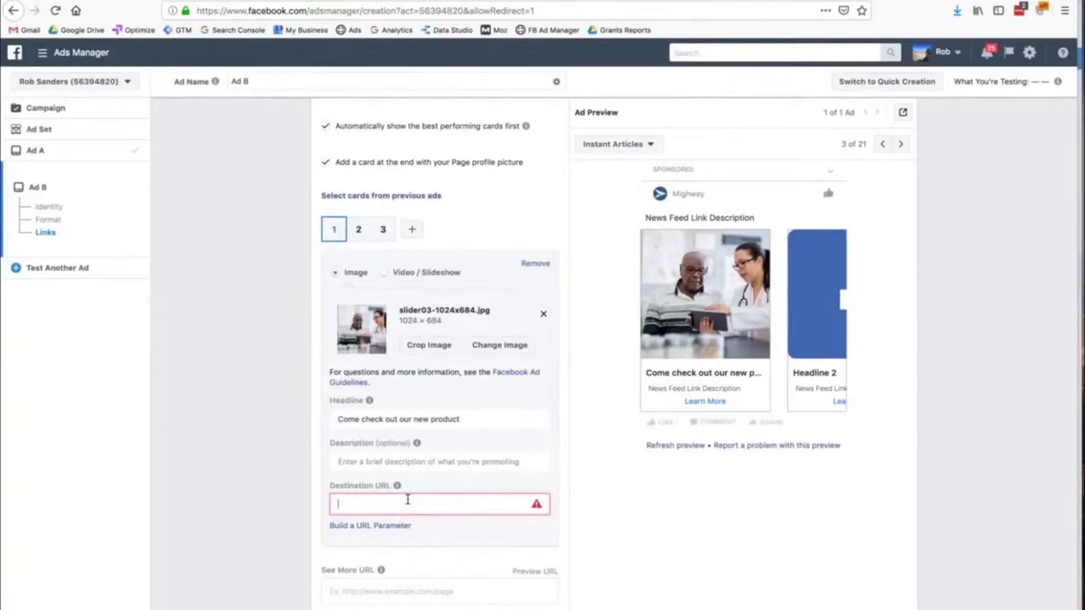
Try to confirm the split test ads and go to the fix for the first carousel card's destination URL
{"action": "scroll", "coordinate": [407, 500], "scroll_direction": "down", "scroll_amount": 5}
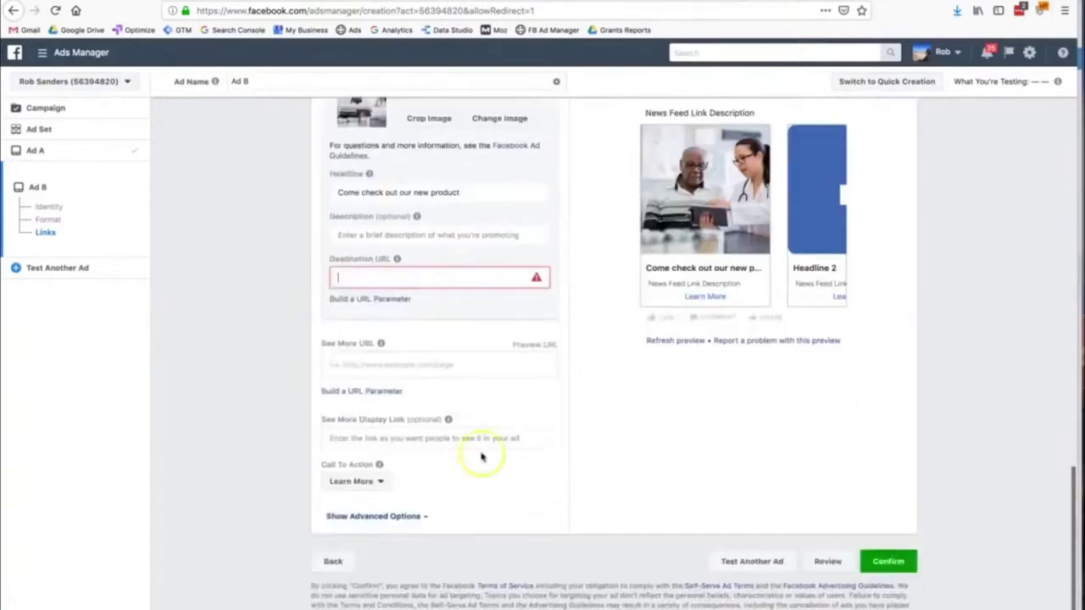
{"action": "left_click", "coordinate": [886, 561]}
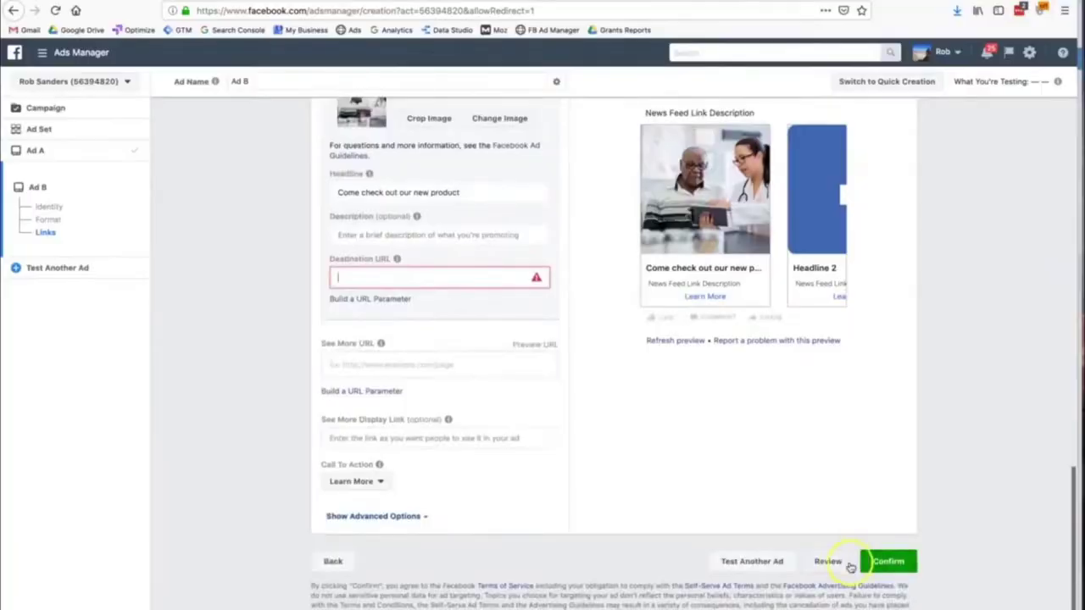
{"action": "scroll", "coordinate": [876, 567], "scroll_direction": "down", "scroll_amount": 3}
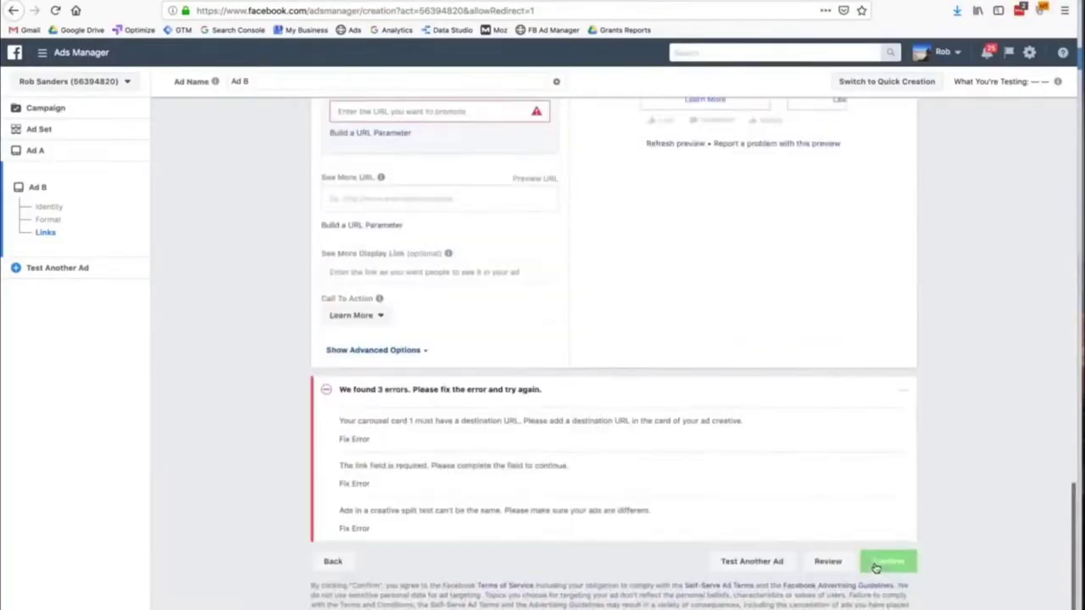
{"action": "left_click", "coordinate": [342, 441]}
{"action": "left_click", "coordinate": [376, 440]}
{"action": "scroll", "coordinate": [375, 439], "scroll_direction": "up", "scroll_amount": 10}
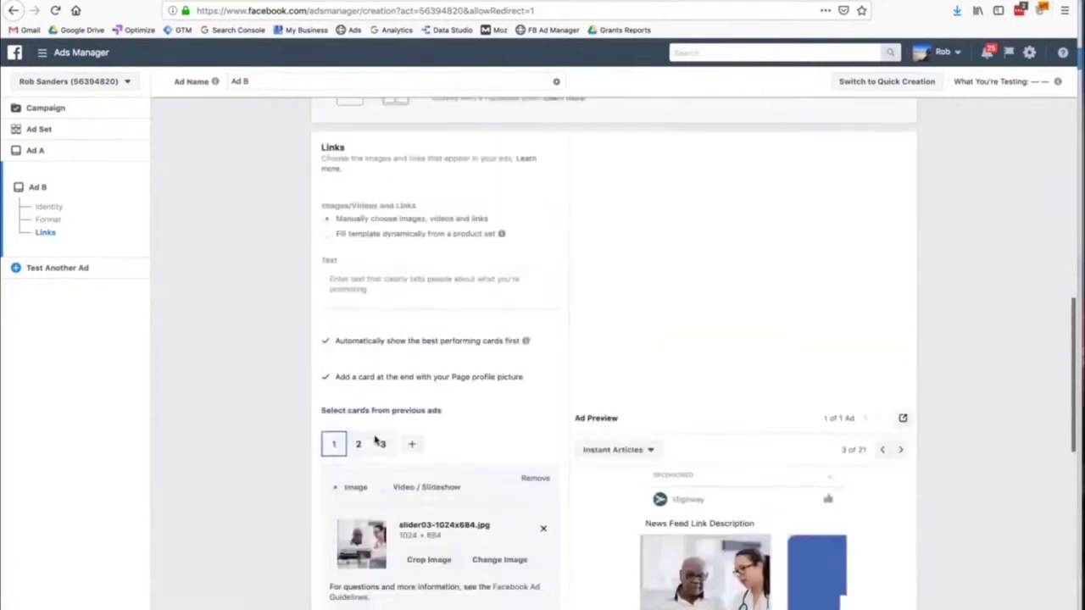
Review the listed split test errors, and change Ad B's format from Carousel to Single Image
{"action": "scroll", "coordinate": [375, 439], "scroll_direction": "down", "scroll_amount": 10}
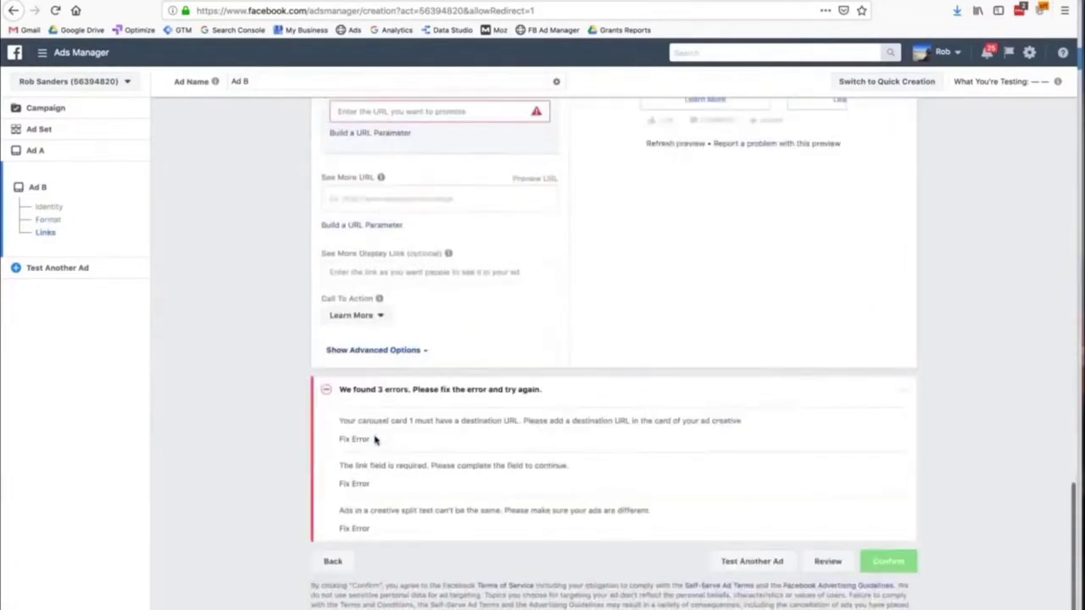
{"action": "left_click", "coordinate": [358, 438]}
{"action": "left_click_drag", "start_coordinate": [381, 421], "coordinate": [416, 503]}
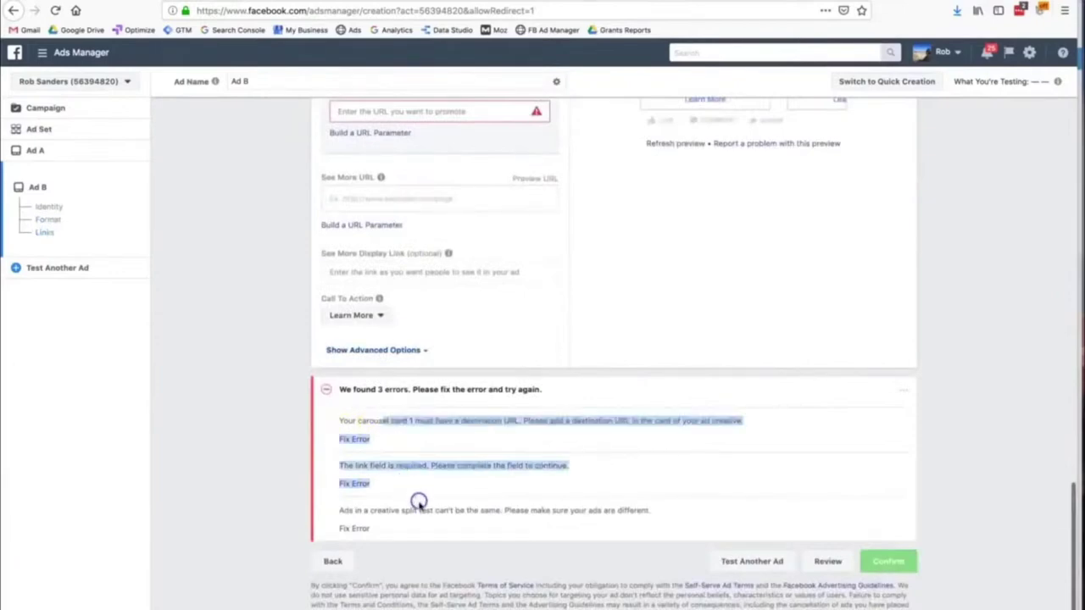
{"action": "scroll", "coordinate": [419, 507], "scroll_direction": "up", "scroll_amount": 3}
{"action": "scroll", "coordinate": [419, 507], "scroll_direction": "up", "scroll_amount": 12}
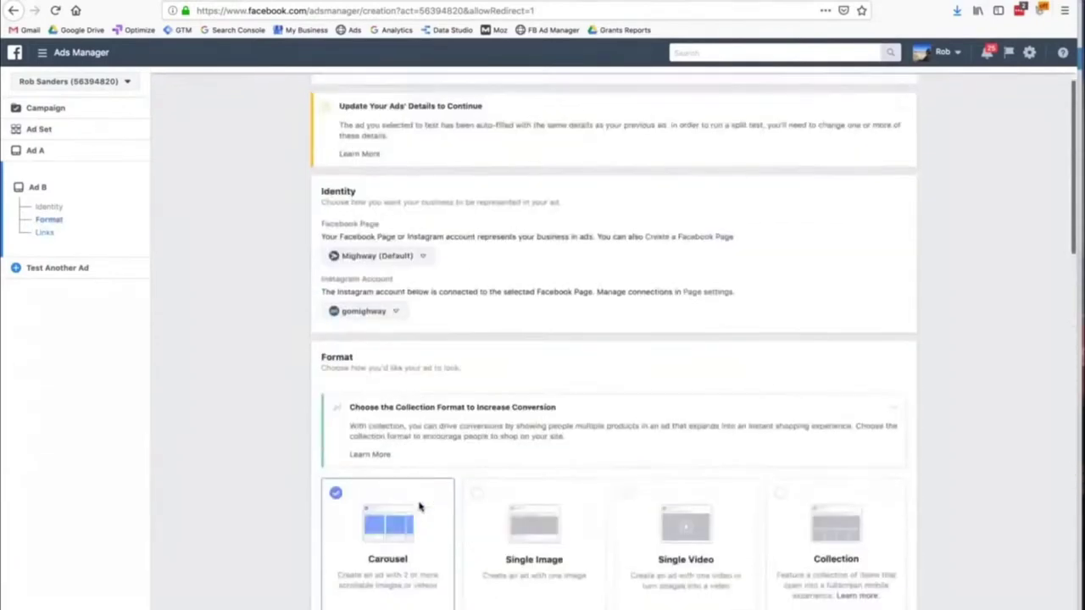
{"action": "scroll", "coordinate": [519, 385], "scroll_direction": "down", "scroll_amount": 2}
{"action": "left_click", "coordinate": [523, 418]}
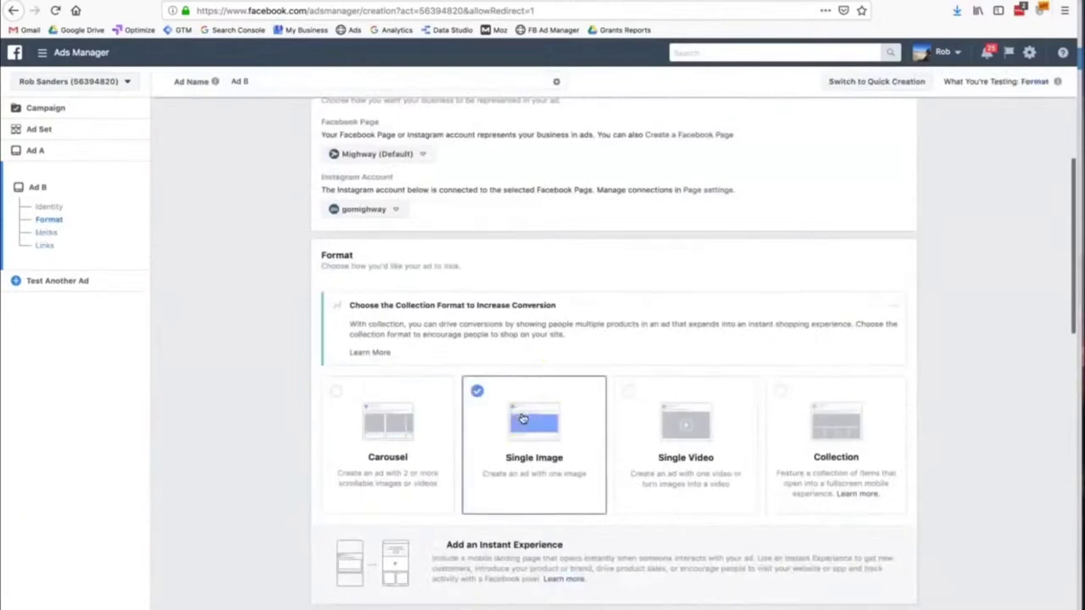
Add the 1024 × 455 photo of the older couple from the account image library to Ad B
{"action": "scroll", "coordinate": [520, 416], "scroll_direction": "down", "scroll_amount": 5}
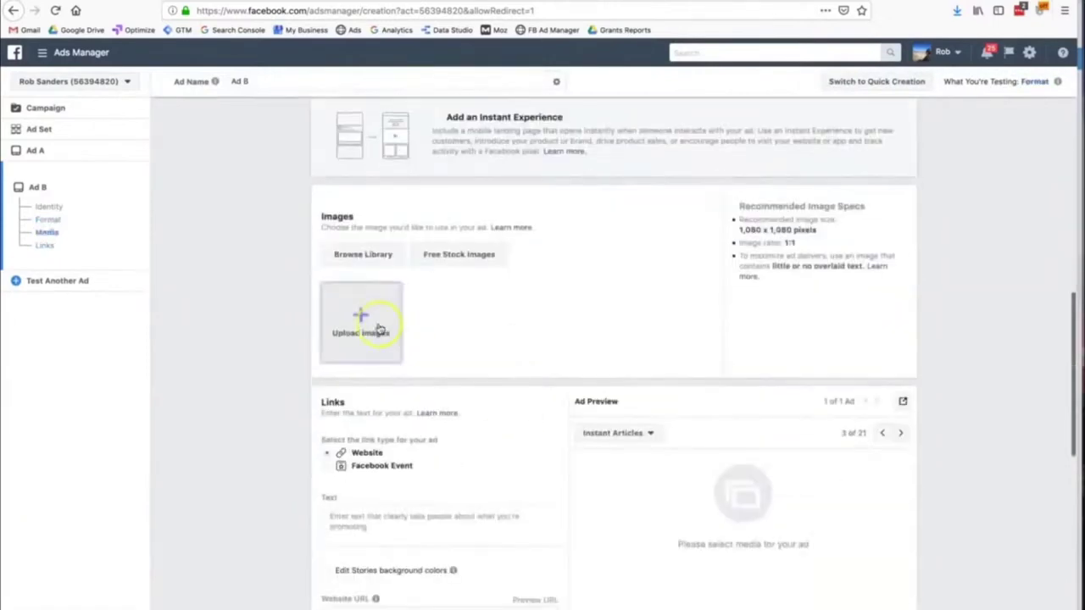
{"action": "left_click", "coordinate": [379, 329]}
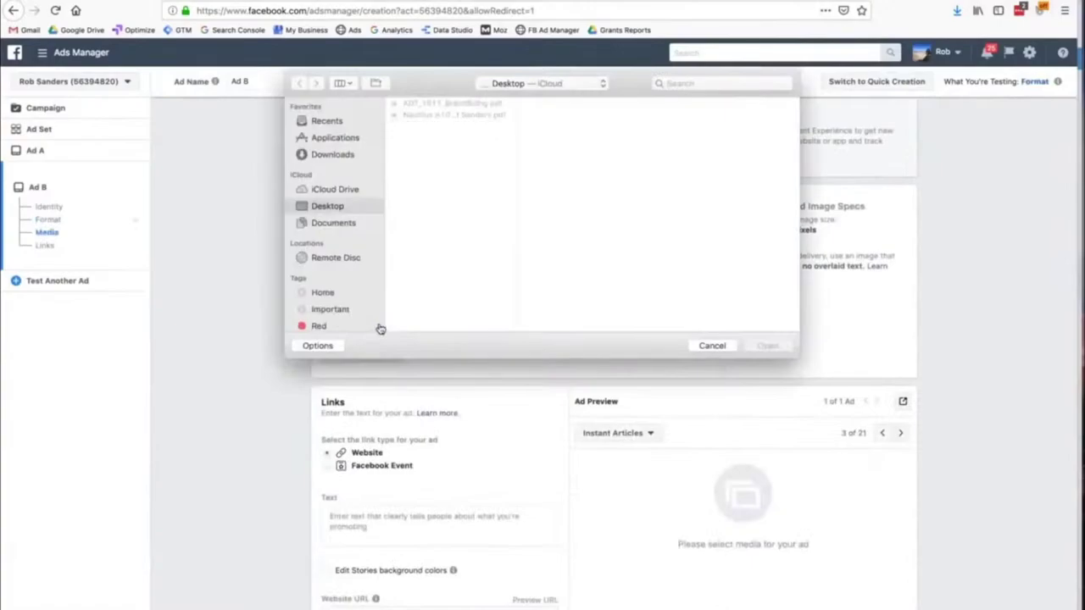
{"action": "left_click", "coordinate": [712, 346]}
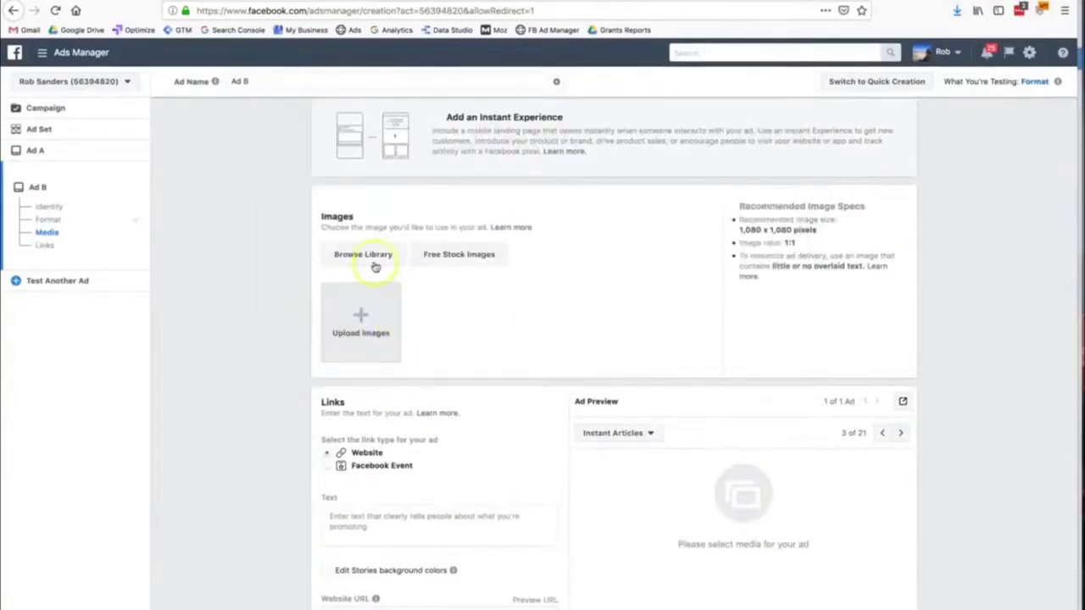
{"action": "left_click", "coordinate": [377, 257]}
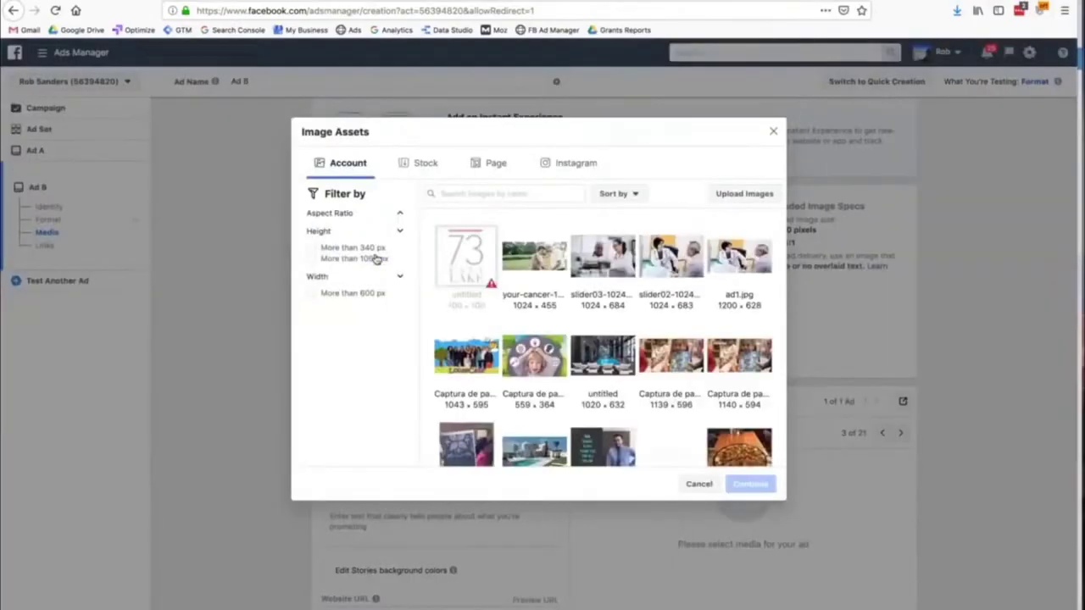
{"action": "left_click", "coordinate": [534, 252]}
{"action": "left_click", "coordinate": [751, 523]}
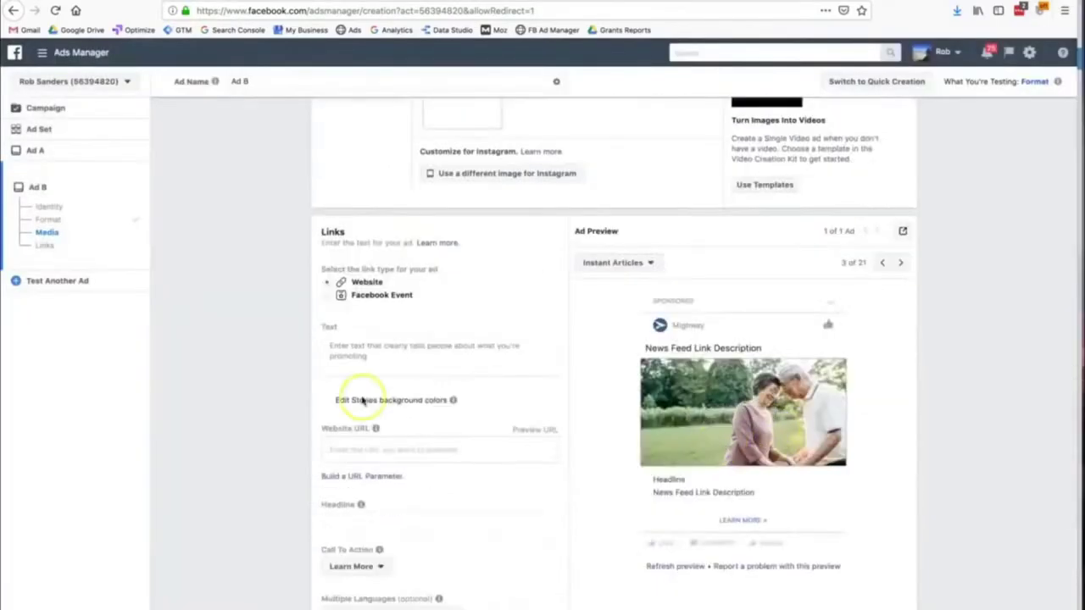
{"action": "left_click", "coordinate": [382, 360]}
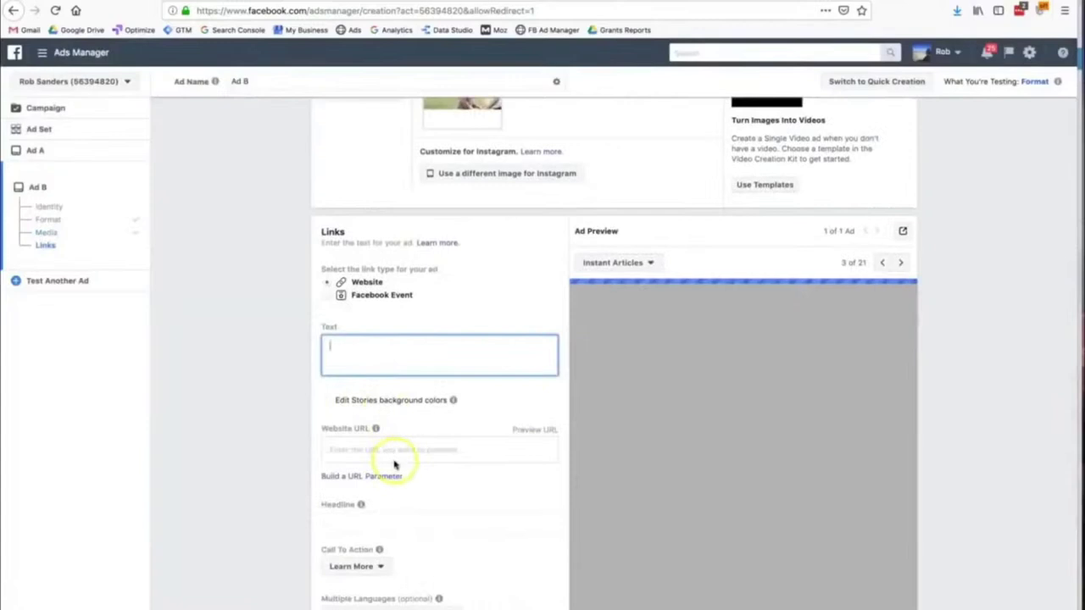
{"action": "left_click", "coordinate": [395, 454]}
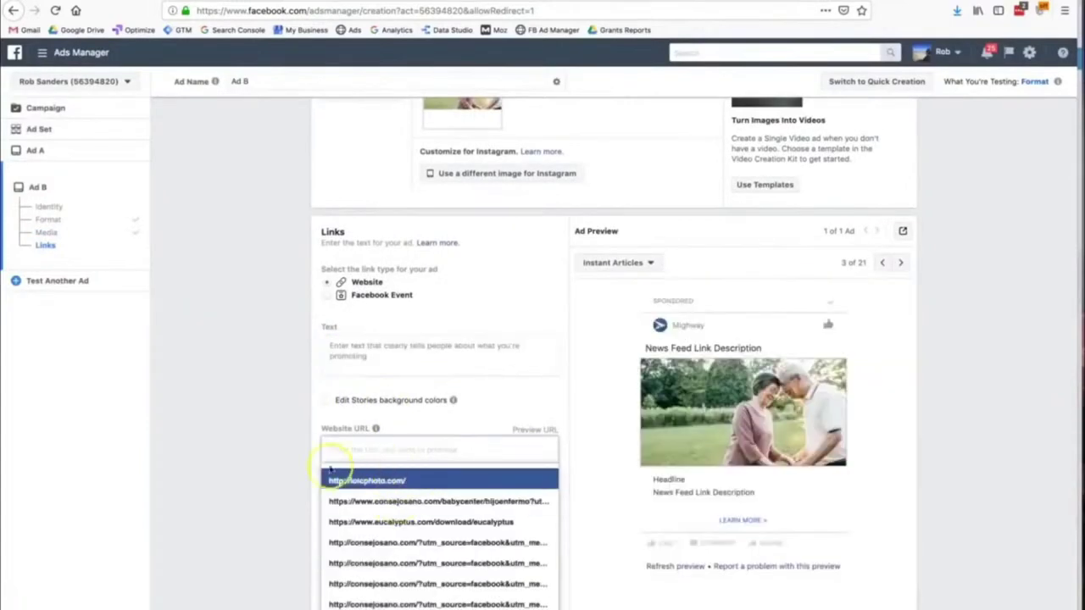
{"action": "left_click", "coordinate": [350, 482]}
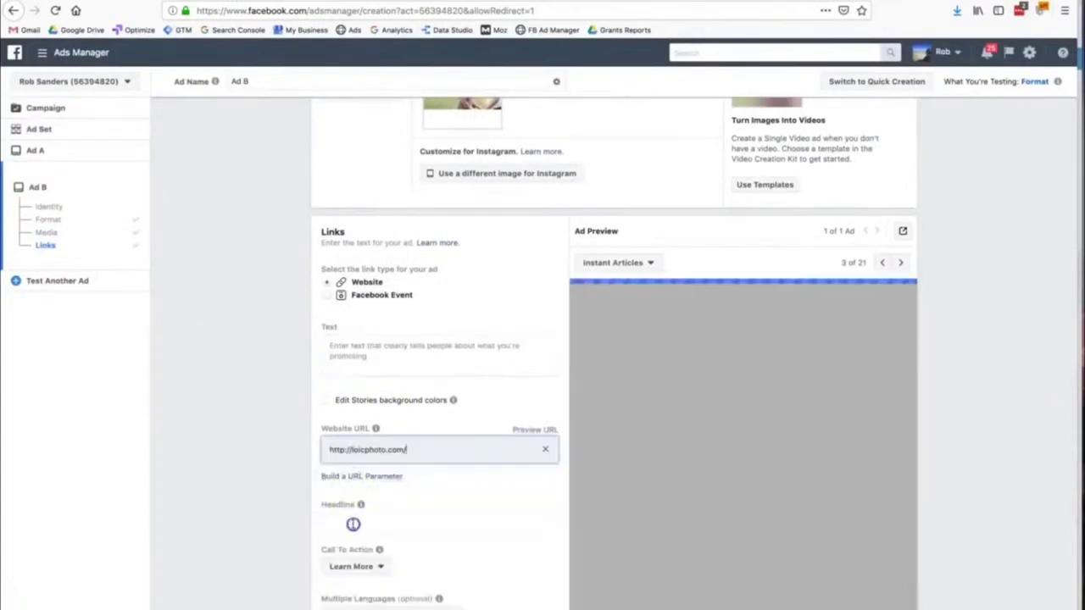
{"action": "left_click", "coordinate": [353, 523]}
{"action": "type", "text": "Check out our product"}
{"action": "scroll", "coordinate": [352, 523], "scroll_direction": "down", "scroll_amount": 2}
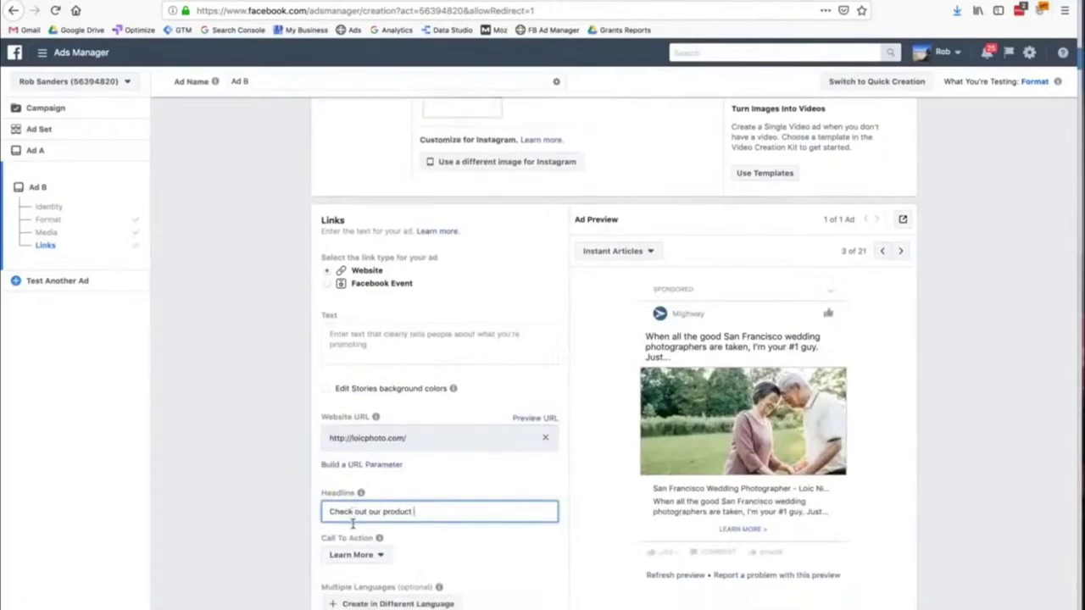
Set Ad B's call to action to Contact Us
{"action": "scroll", "coordinate": [352, 523], "scroll_direction": "down", "scroll_amount": 1}
{"action": "left_click", "coordinate": [357, 452]}
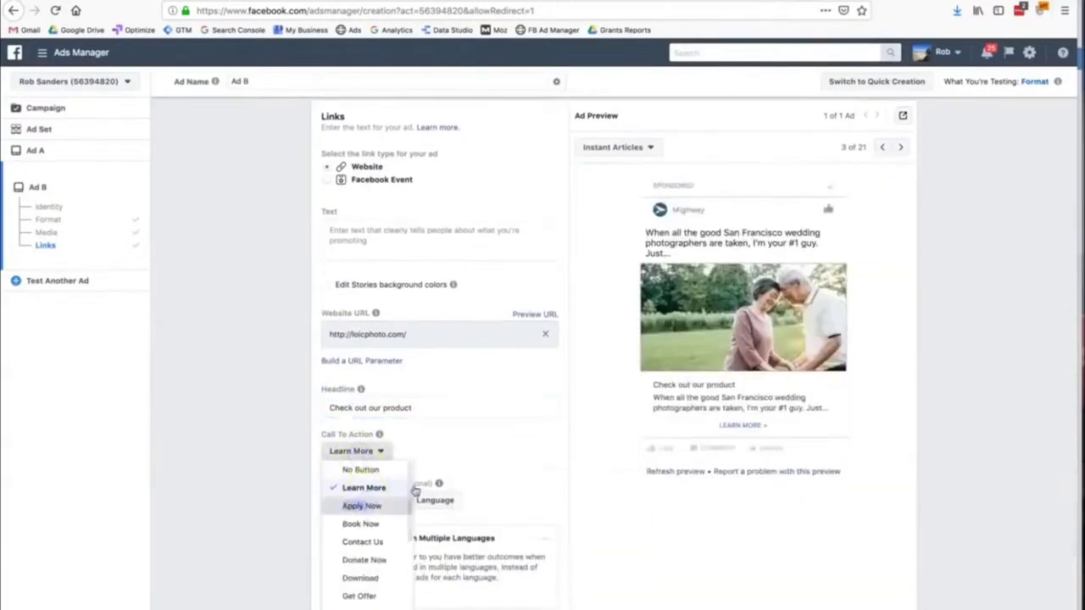
{"action": "left_click_drag", "start_coordinate": [357, 506], "coordinate": [450, 477]}
{"action": "left_click", "coordinate": [362, 541]}
Review Ad B's format, image and link settings along with the remaining errors below them
{"action": "scroll", "coordinate": [362, 509], "scroll_direction": "down", "scroll_amount": 3}
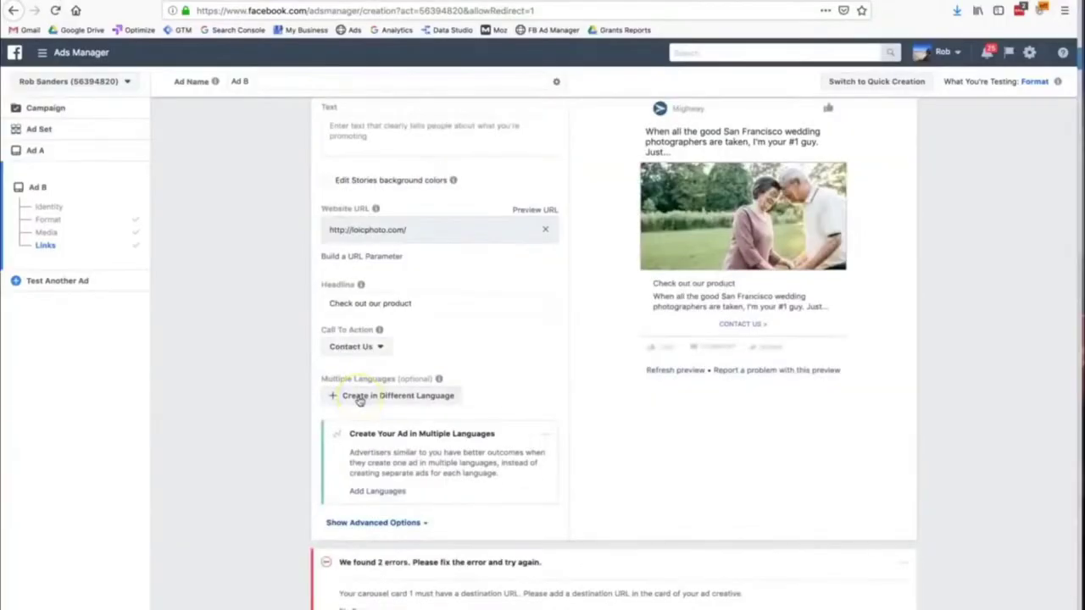
{"action": "scroll", "coordinate": [359, 401], "scroll_direction": "down", "scroll_amount": 3}
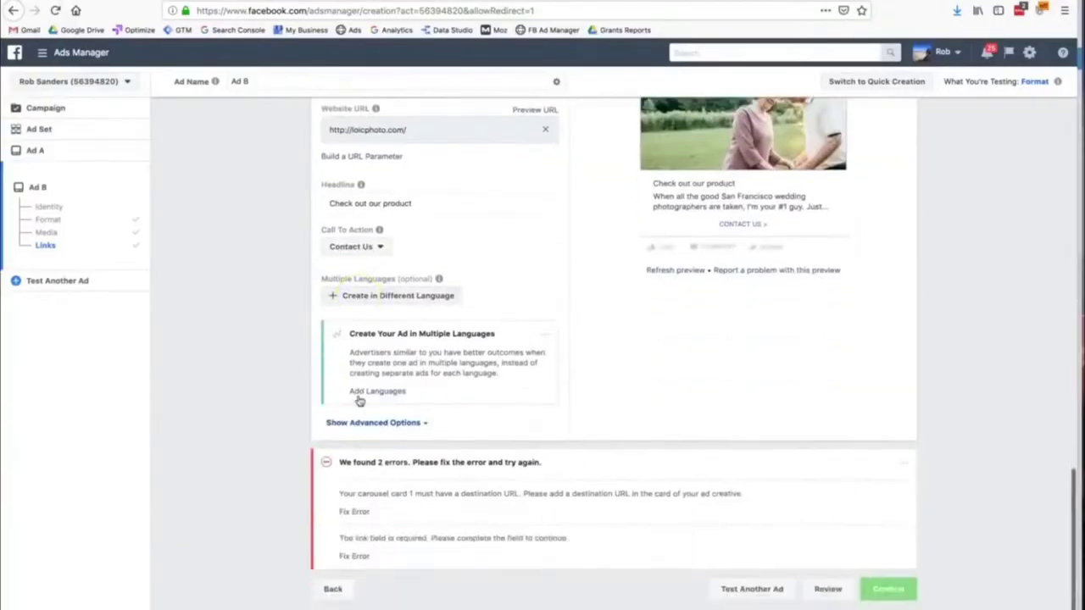
{"action": "scroll", "coordinate": [360, 401], "scroll_direction": "up", "scroll_amount": 8}
{"action": "scroll", "coordinate": [358, 394], "scroll_direction": "up", "scroll_amount": 12}
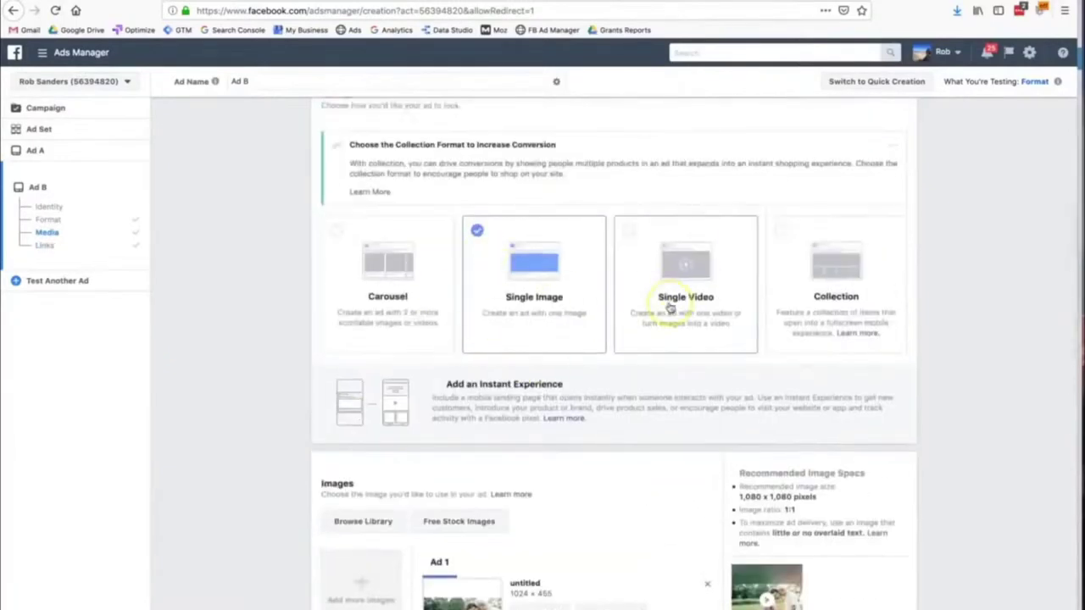
{"action": "scroll", "coordinate": [673, 308], "scroll_direction": "down", "scroll_amount": 15}
{"action": "scroll", "coordinate": [671, 308], "scroll_direction": "up", "scroll_amount": 14}
{"action": "scroll", "coordinate": [670, 307], "scroll_direction": "down", "scroll_amount": 15}
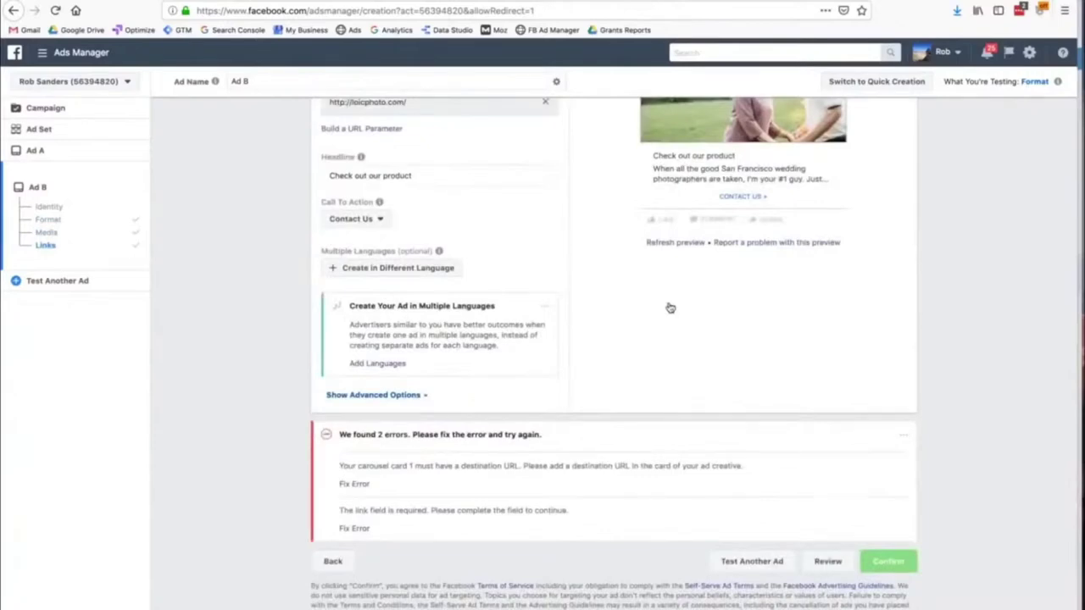
Review the draft campaign before confirming, and go to the fixes for the remaining errors
{"action": "left_click", "coordinate": [827, 562]}
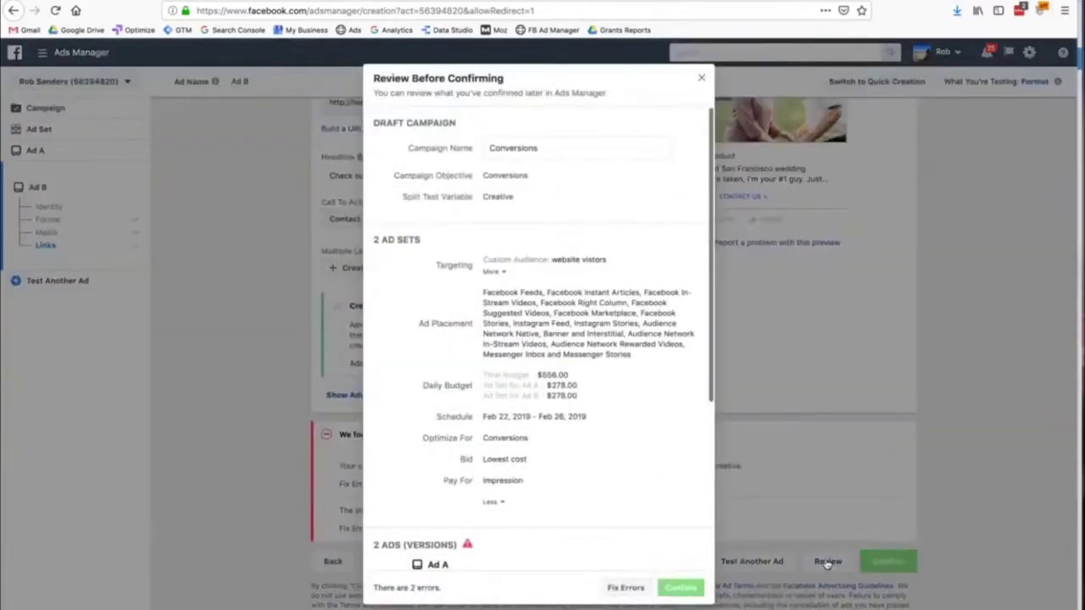
{"action": "left_click", "coordinate": [670, 589]}
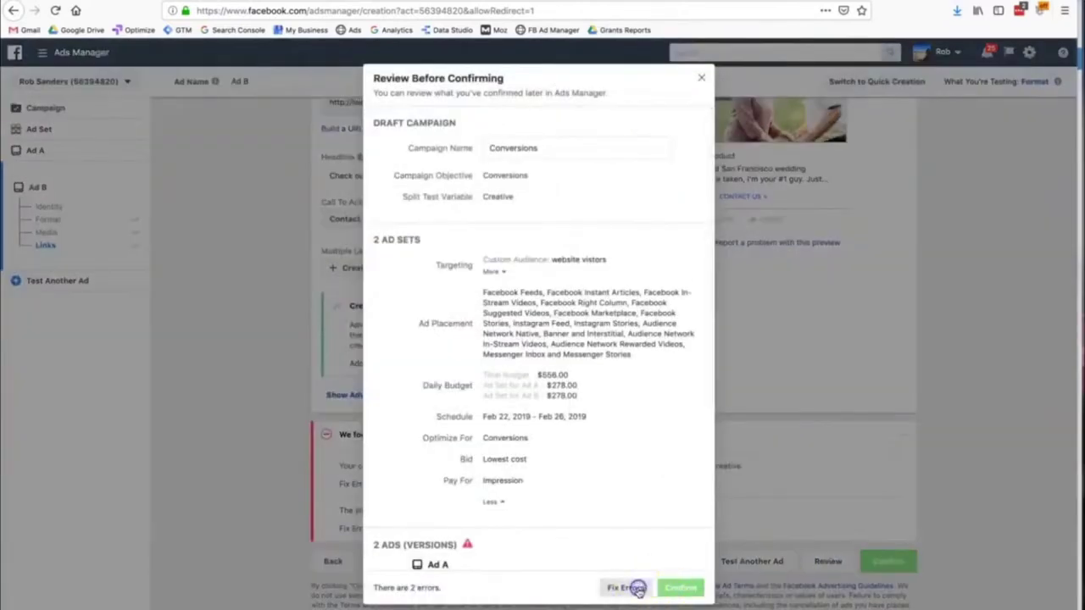
{"action": "left_click", "coordinate": [479, 569]}
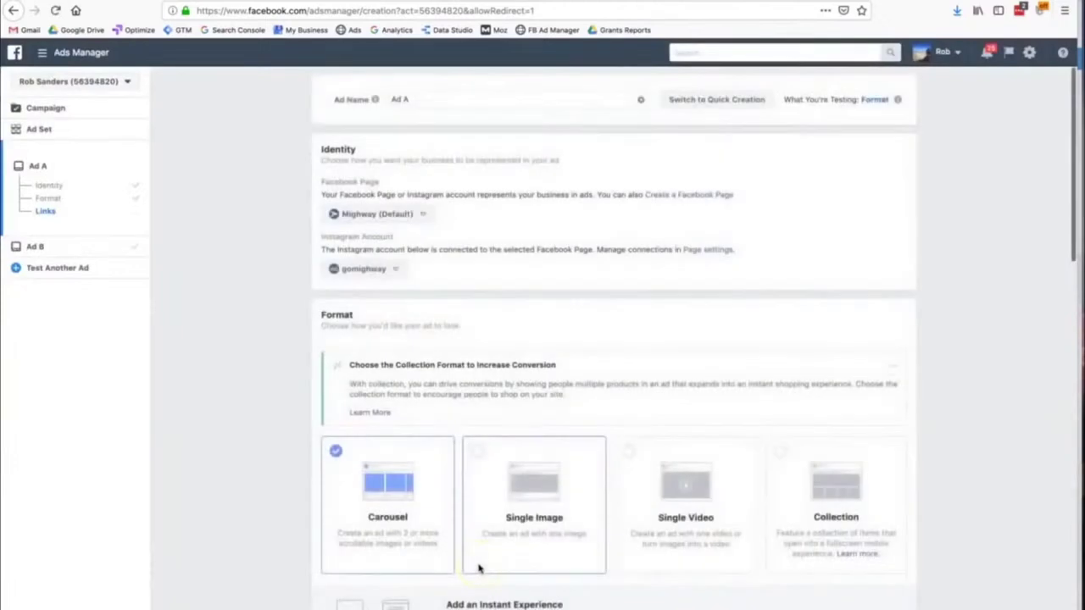
Change Ad A's format from Carousel to Single Image
{"action": "scroll", "coordinate": [500, 355], "scroll_direction": "down", "scroll_amount": 3}
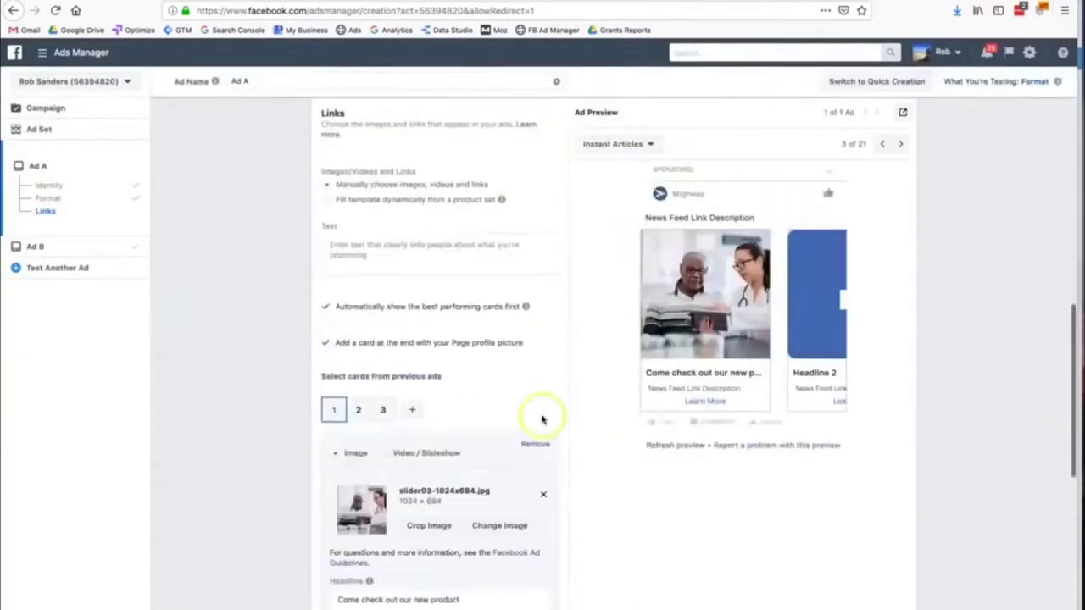
{"action": "scroll", "coordinate": [542, 416], "scroll_direction": "up", "scroll_amount": 2}
{"action": "scroll", "coordinate": [543, 416], "scroll_direction": "up", "scroll_amount": 3}
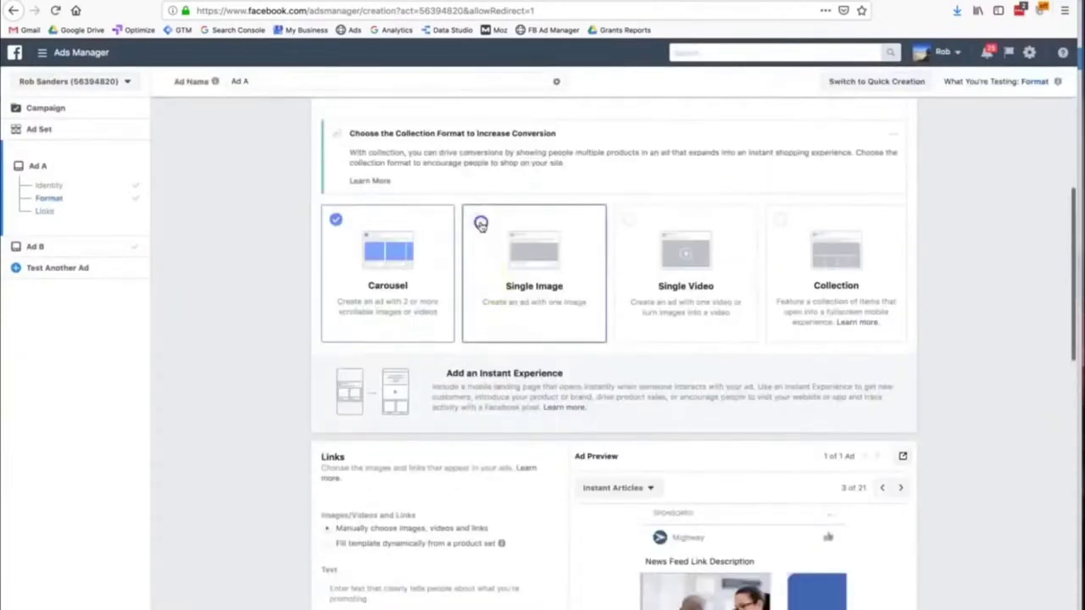
{"action": "left_click", "coordinate": [521, 327]}
Add the slider02 image (1024 × 683) from the account image library to Ad A
{"action": "scroll", "coordinate": [521, 327], "scroll_direction": "down", "scroll_amount": 3}
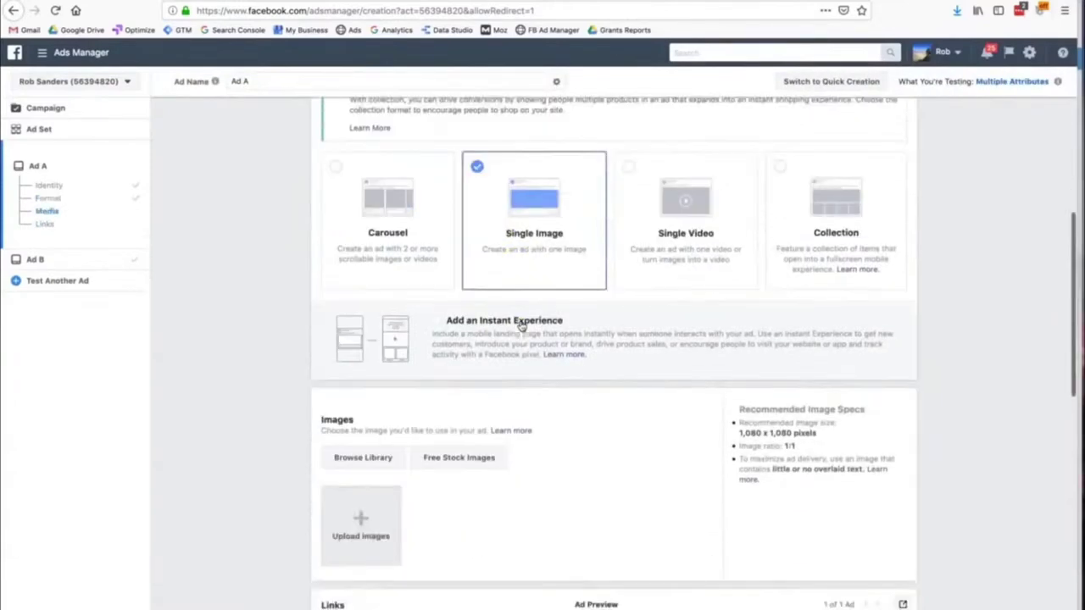
{"action": "scroll", "coordinate": [521, 326], "scroll_direction": "down", "scroll_amount": 3}
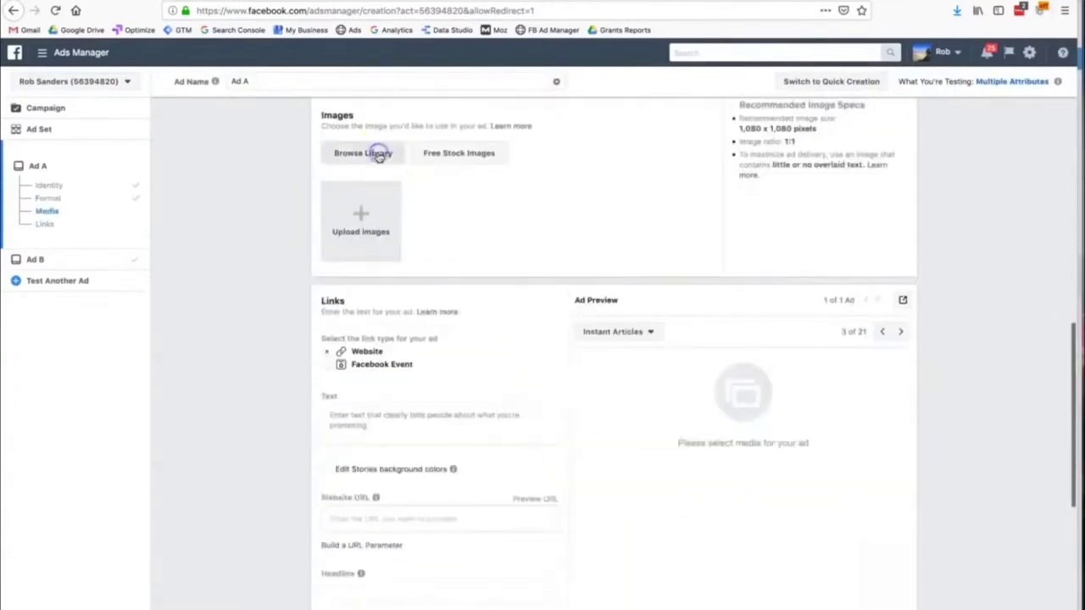
{"action": "left_click", "coordinate": [375, 153]}
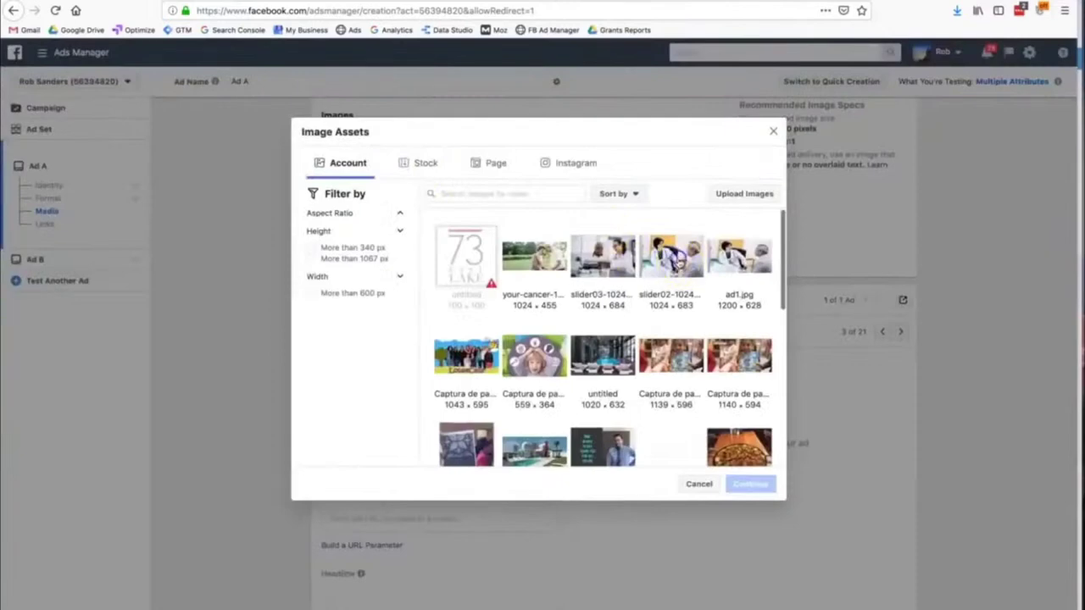
{"action": "left_click", "coordinate": [678, 258]}
{"action": "left_click", "coordinate": [751, 523]}
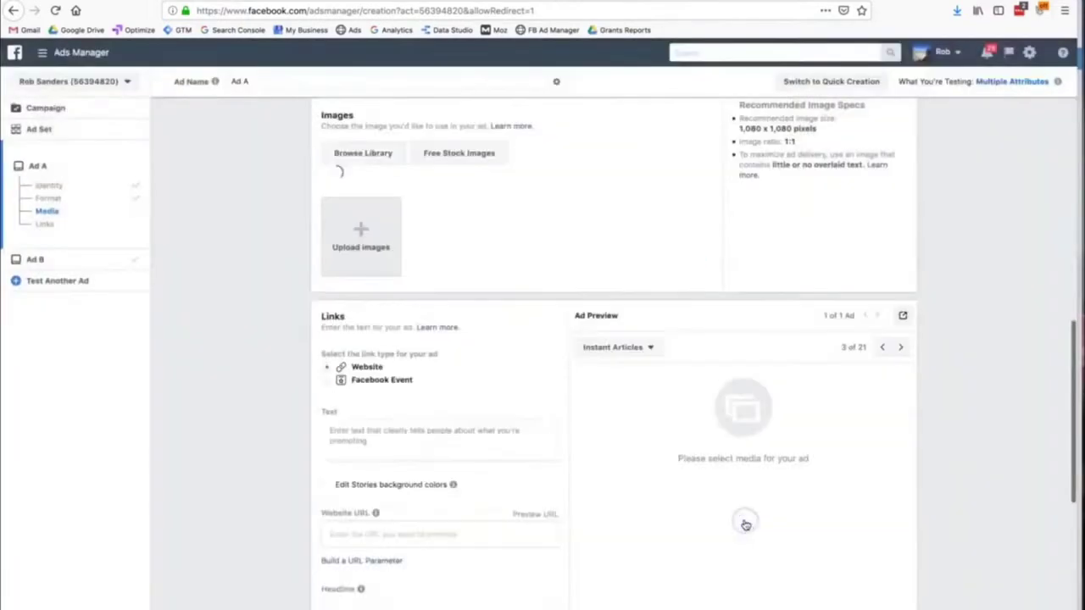
Examine Ad A's image, link fields, preview and remaining error to find what is still missing
{"action": "scroll", "coordinate": [551, 475], "scroll_direction": "down", "scroll_amount": 4}
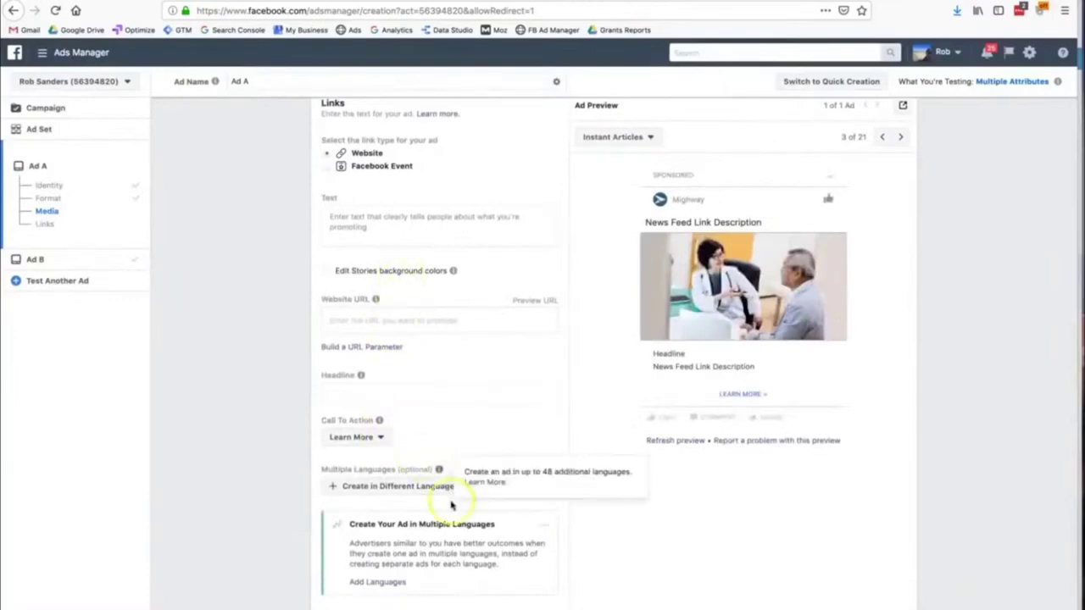
{"action": "scroll", "coordinate": [452, 504], "scroll_direction": "up", "scroll_amount": 6}
{"action": "scroll", "coordinate": [451, 504], "scroll_direction": "down", "scroll_amount": 7}
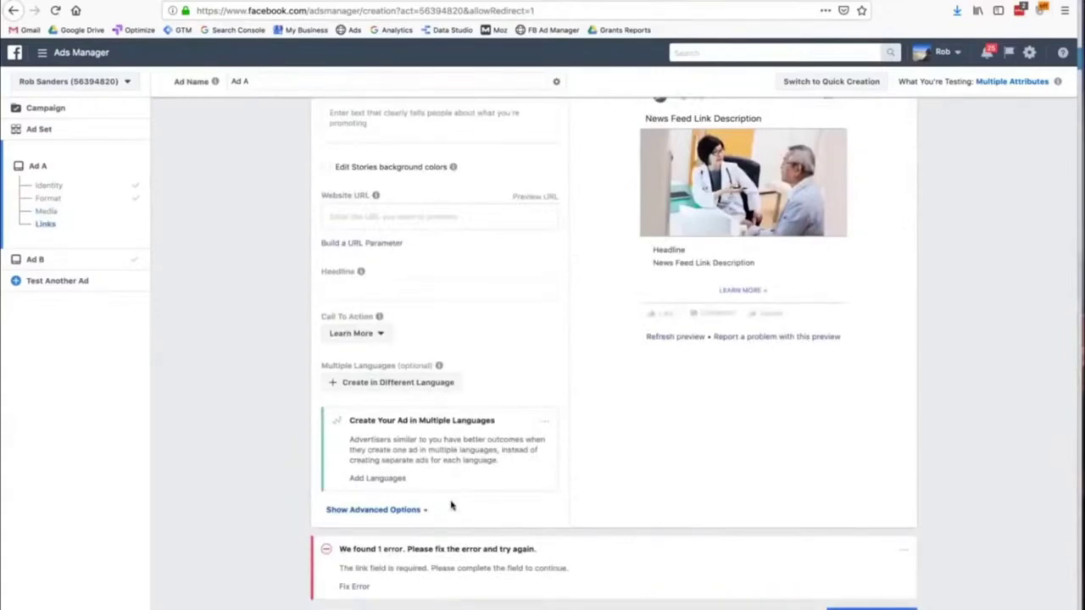
{"action": "scroll", "coordinate": [467, 387], "scroll_direction": "up", "scroll_amount": 3}
{"action": "scroll", "coordinate": [467, 387], "scroll_direction": "down", "scroll_amount": 2}
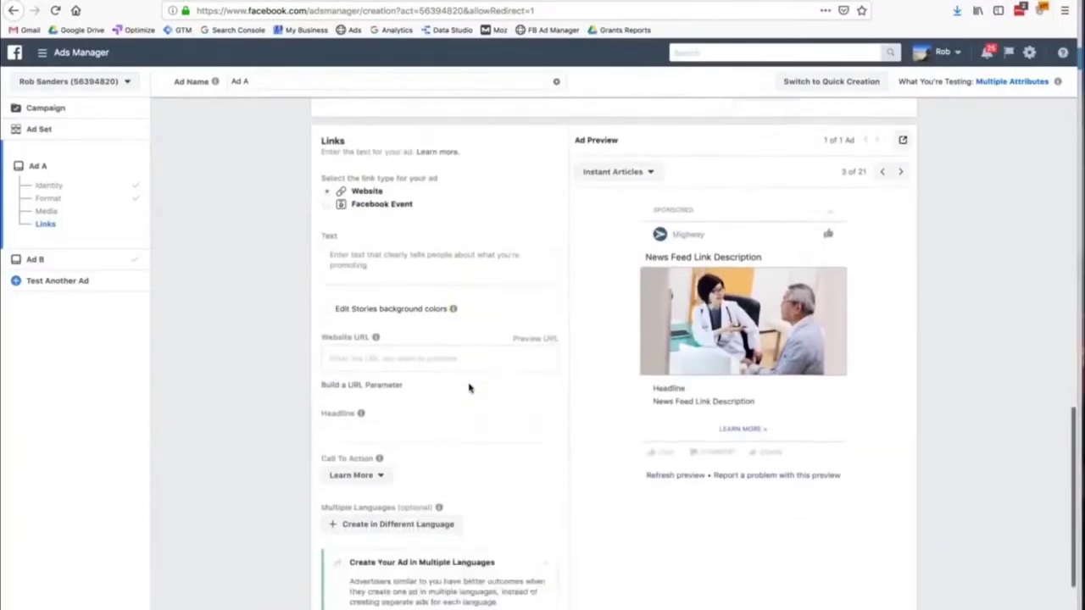
{"action": "left_click", "coordinate": [729, 449]}
{"action": "scroll", "coordinate": [728, 449], "scroll_direction": "down", "scroll_amount": 1}
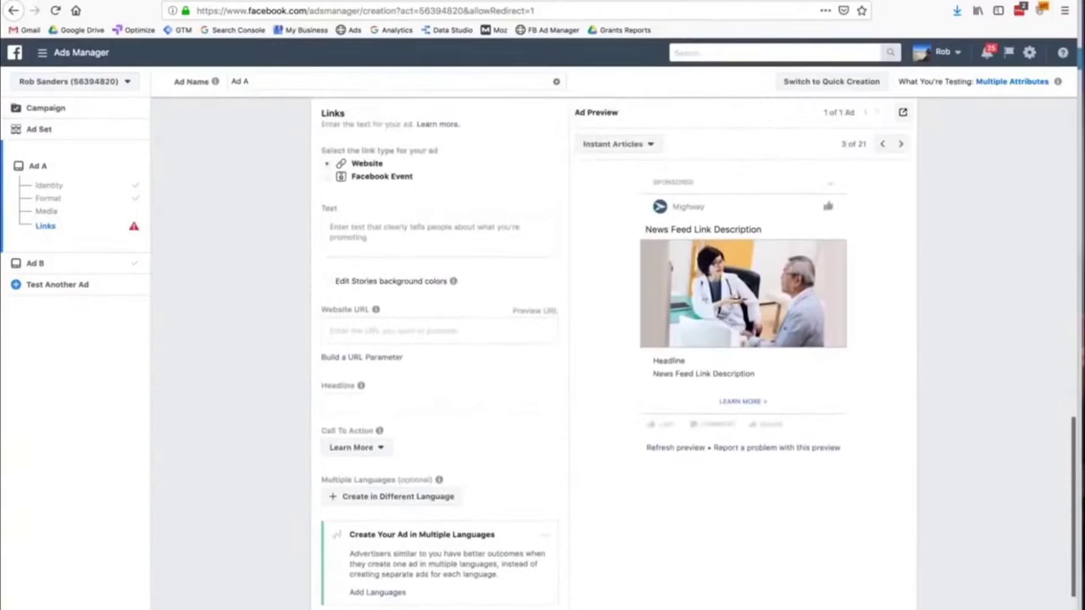
{"action": "scroll", "coordinate": [610, 362], "scroll_direction": "down", "scroll_amount": 2}
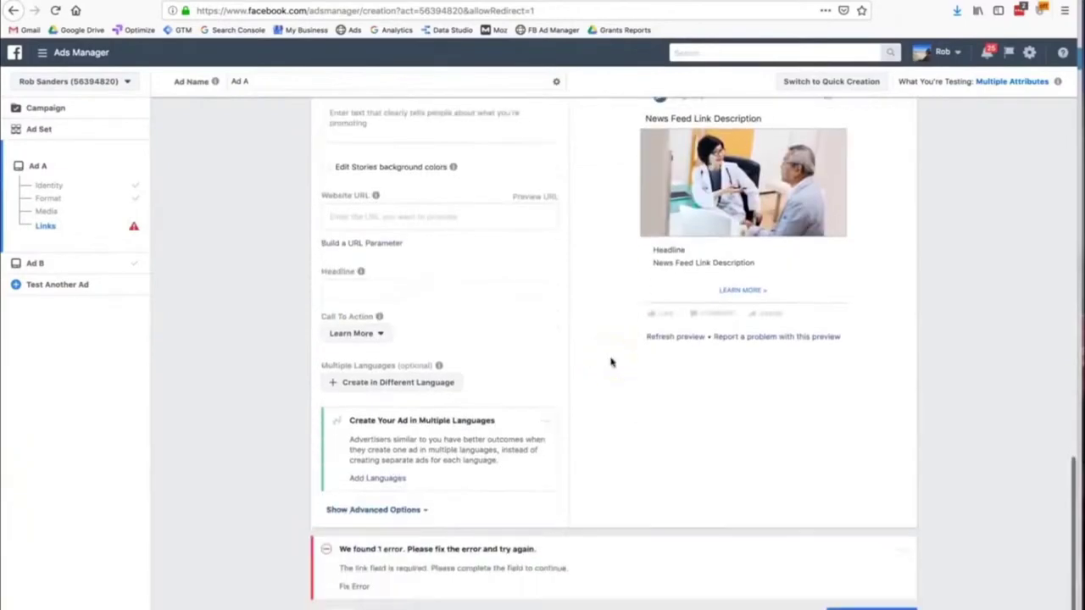
{"action": "scroll", "coordinate": [610, 362], "scroll_direction": "up", "scroll_amount": 6}
{"action": "scroll", "coordinate": [610, 362], "scroll_direction": "down", "scroll_amount": 6}
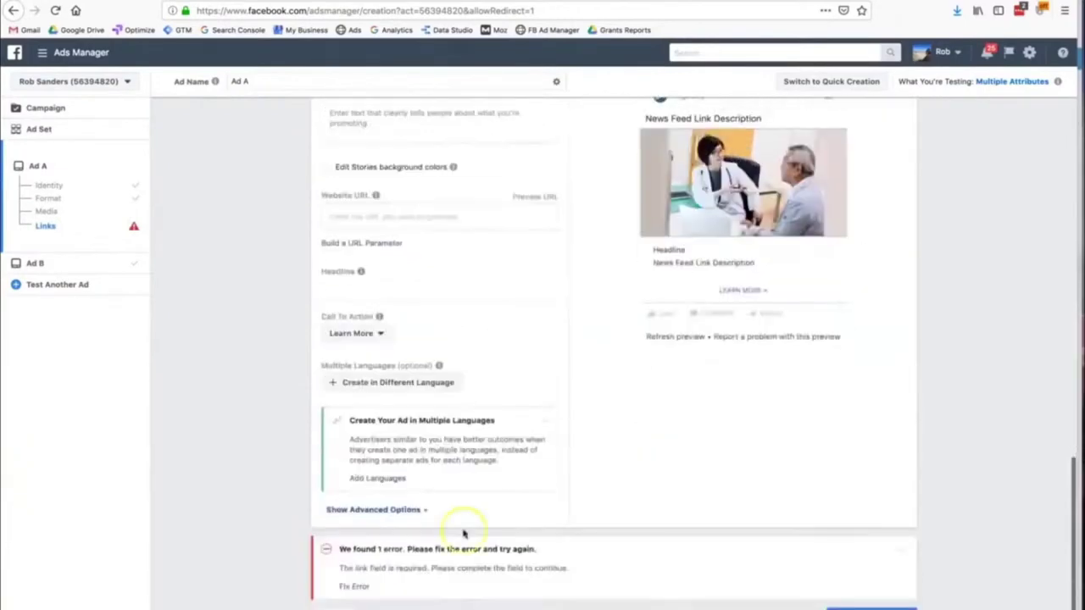
{"action": "double_click", "coordinate": [449, 568]}
{"action": "scroll", "coordinate": [472, 333], "scroll_direction": "up", "scroll_amount": 3}
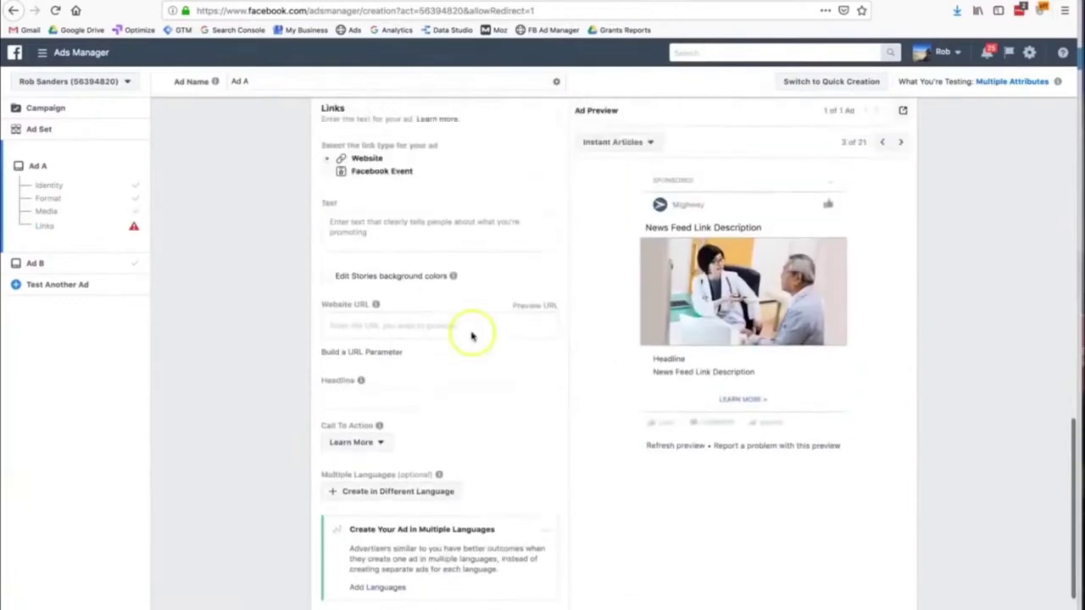
{"action": "left_click", "coordinate": [459, 350]}
{"action": "left_click", "coordinate": [426, 381]}
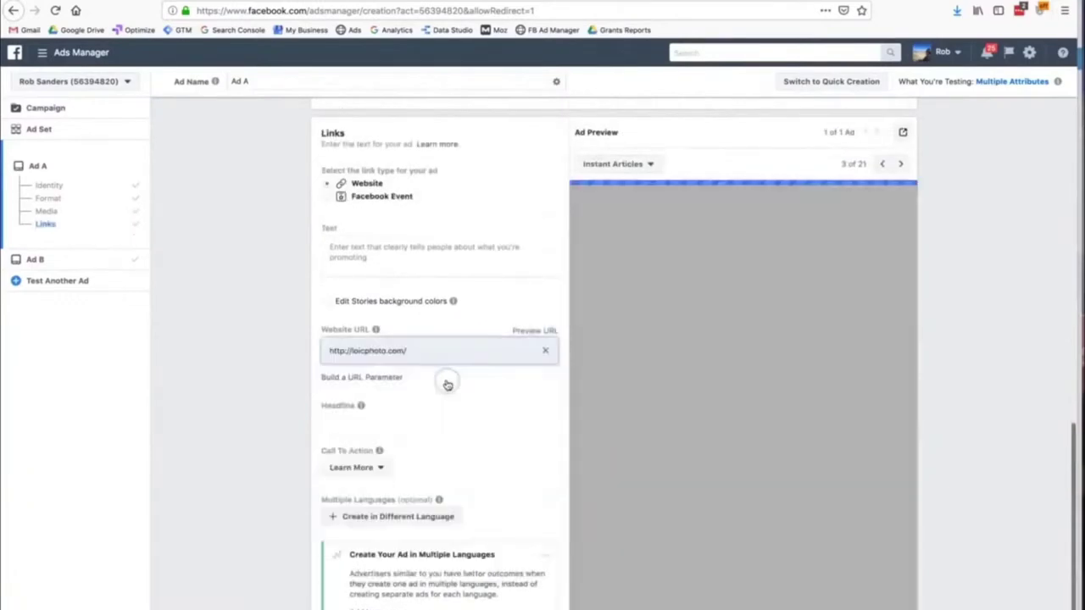
Continue from Ad A to Ad B and review Ad B's links, preview, media, format and identity settings
{"action": "scroll", "coordinate": [702, 552], "scroll_direction": "down", "scroll_amount": 2}
{"action": "left_click", "coordinate": [872, 607]}
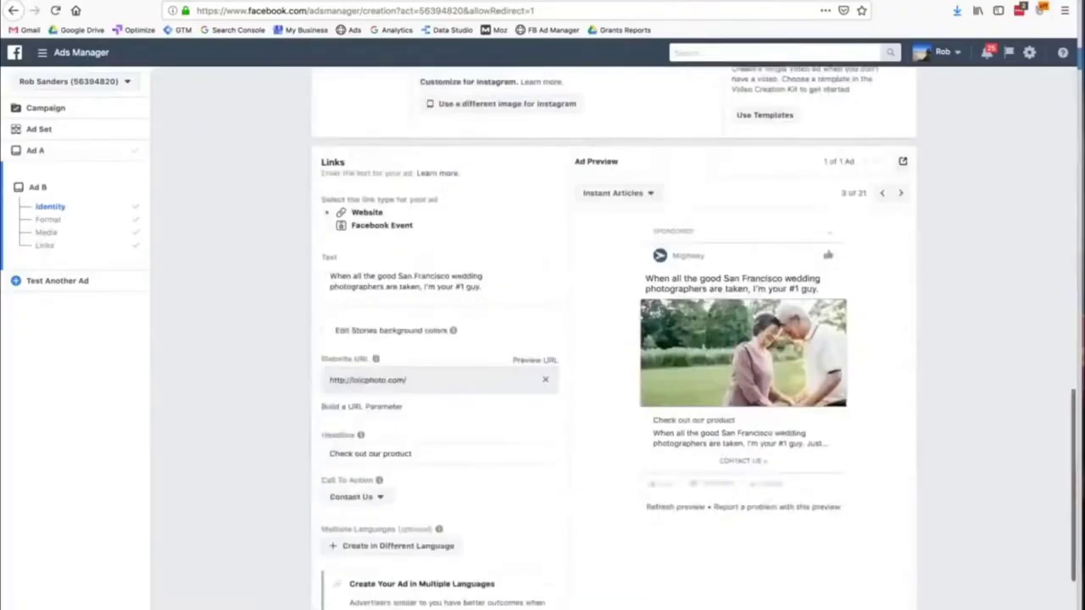
{"action": "scroll", "coordinate": [881, 509], "scroll_direction": "down", "scroll_amount": 2}
{"action": "left_click", "coordinate": [885, 567]}
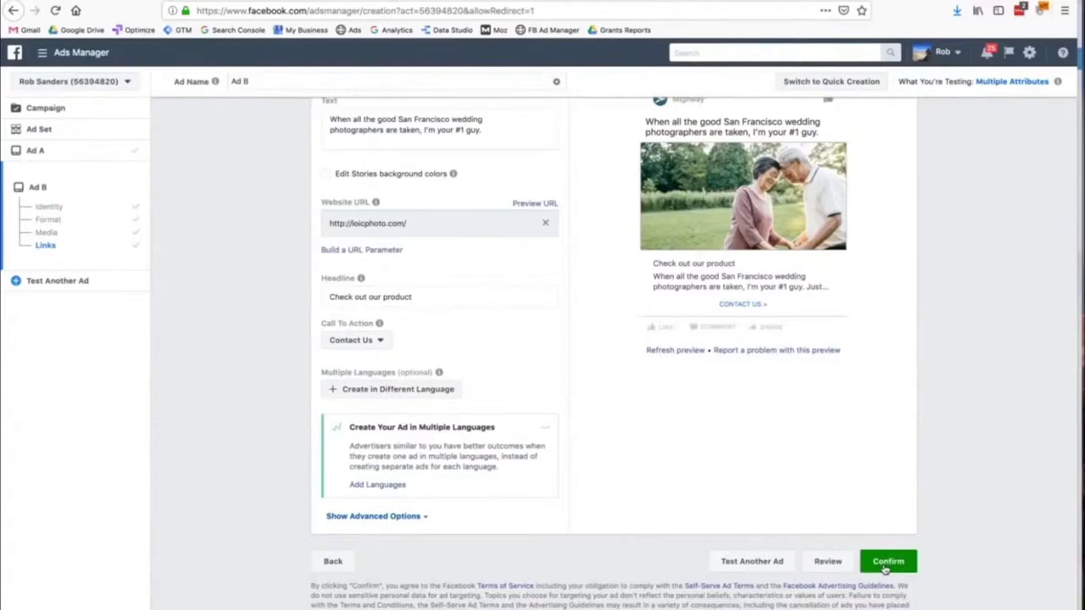
{"action": "scroll", "coordinate": [751, 501], "scroll_direction": "up", "scroll_amount": 10}
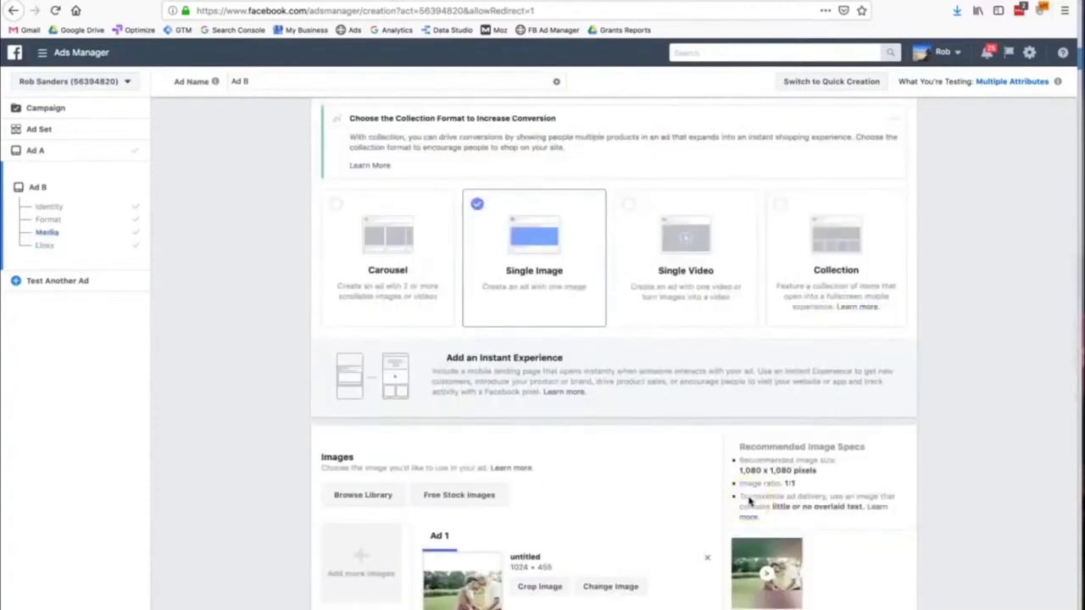
{"action": "scroll", "coordinate": [749, 501], "scroll_direction": "up", "scroll_amount": 2}
{"action": "scroll", "coordinate": [749, 501], "scroll_direction": "up", "scroll_amount": 5}
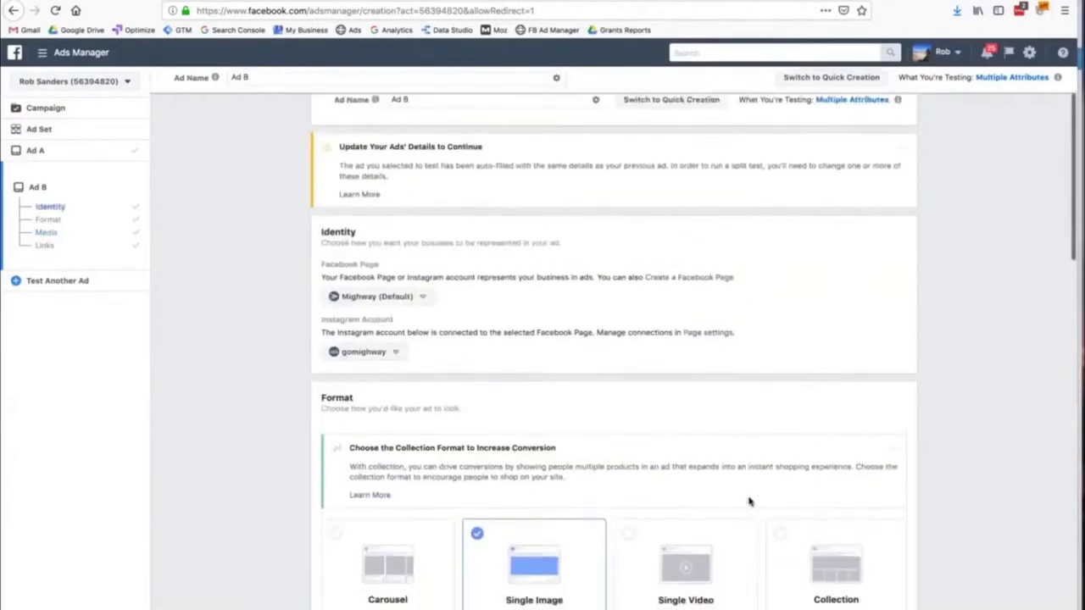
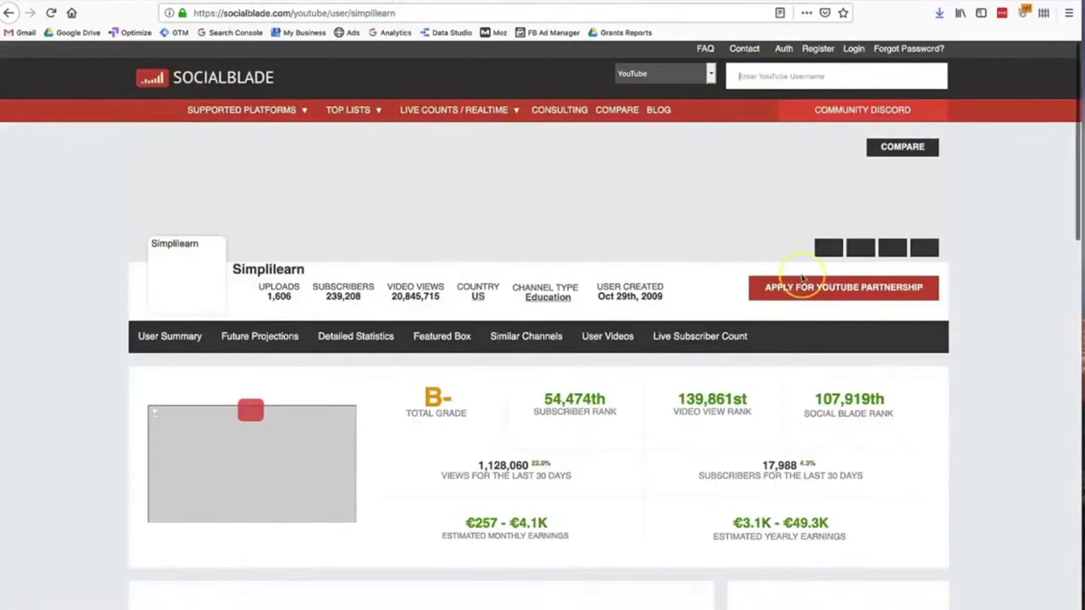
On Social Blade, examine Simplilearn's YouTube channel summary, daily subscriber and view statistics, and progress graphs
{"action": "scroll", "coordinate": [802, 280], "scroll_direction": "down", "scroll_amount": 5}
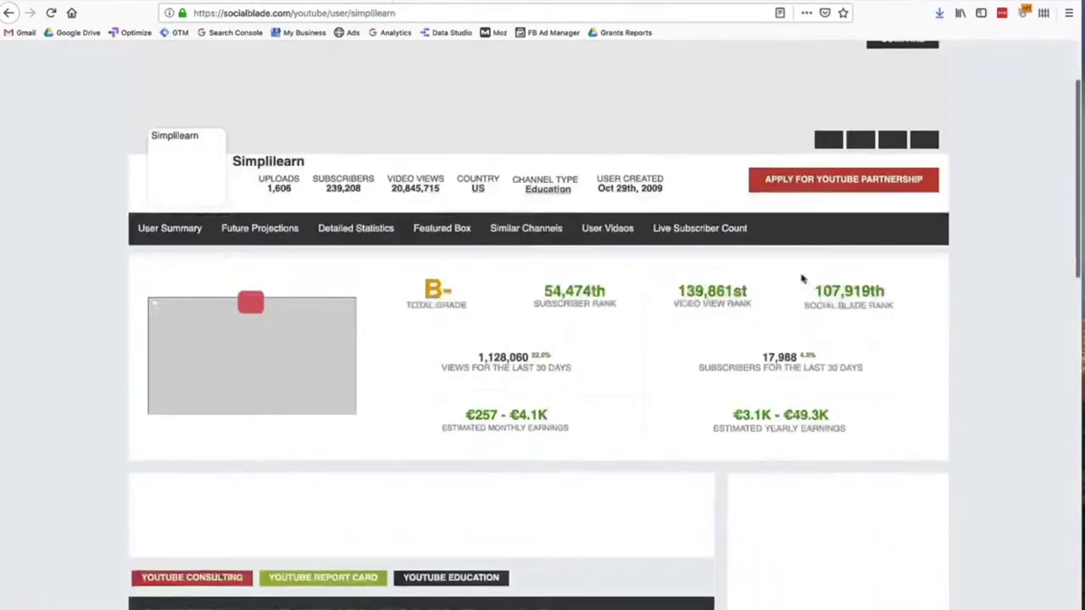
{"action": "scroll", "coordinate": [802, 279], "scroll_direction": "up", "scroll_amount": 1}
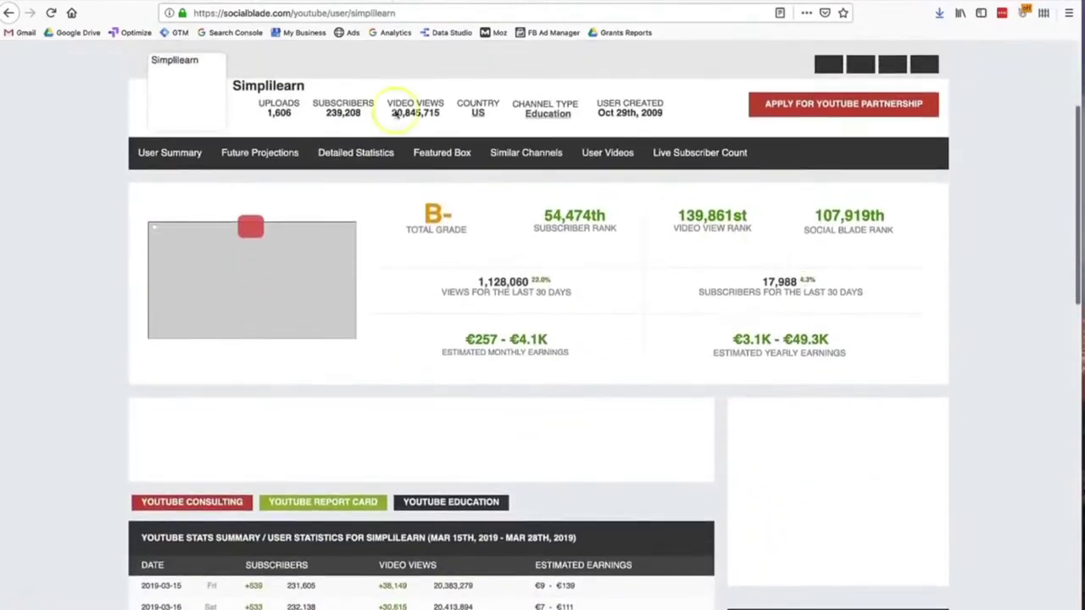
{"action": "left_click", "coordinate": [468, 125]}
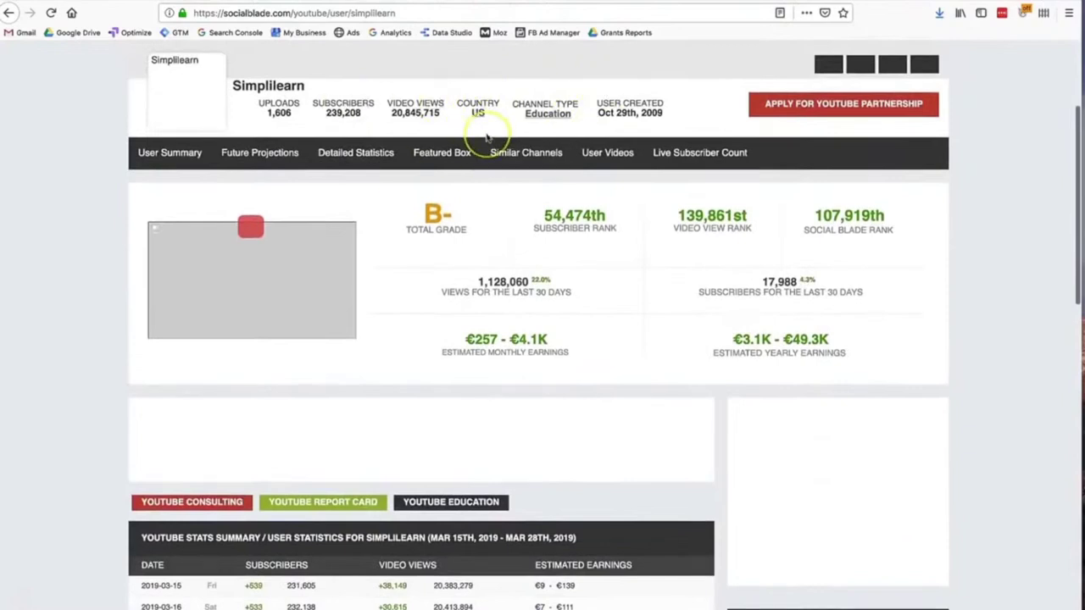
{"action": "scroll", "coordinate": [486, 368], "scroll_direction": "down", "scroll_amount": 1}
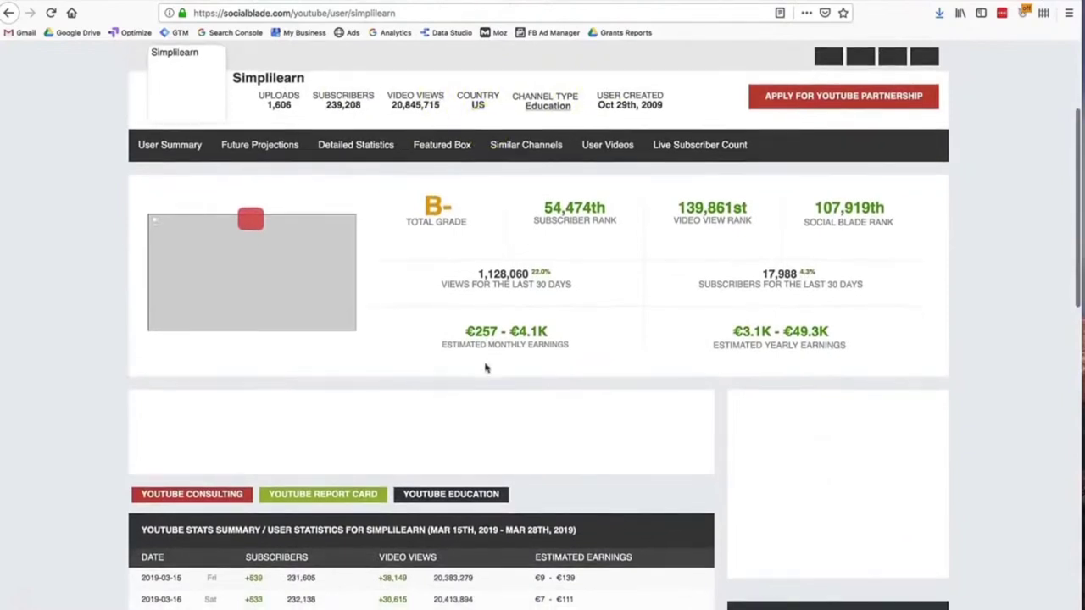
{"action": "scroll", "coordinate": [486, 368], "scroll_direction": "down", "scroll_amount": 4}
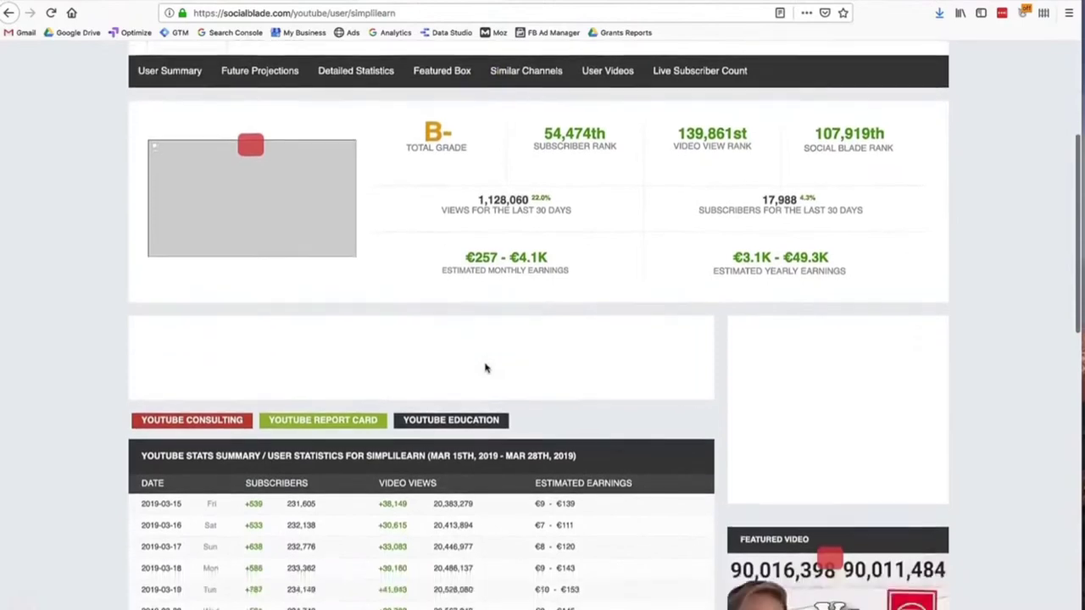
{"action": "scroll", "coordinate": [485, 368], "scroll_direction": "down", "scroll_amount": 5}
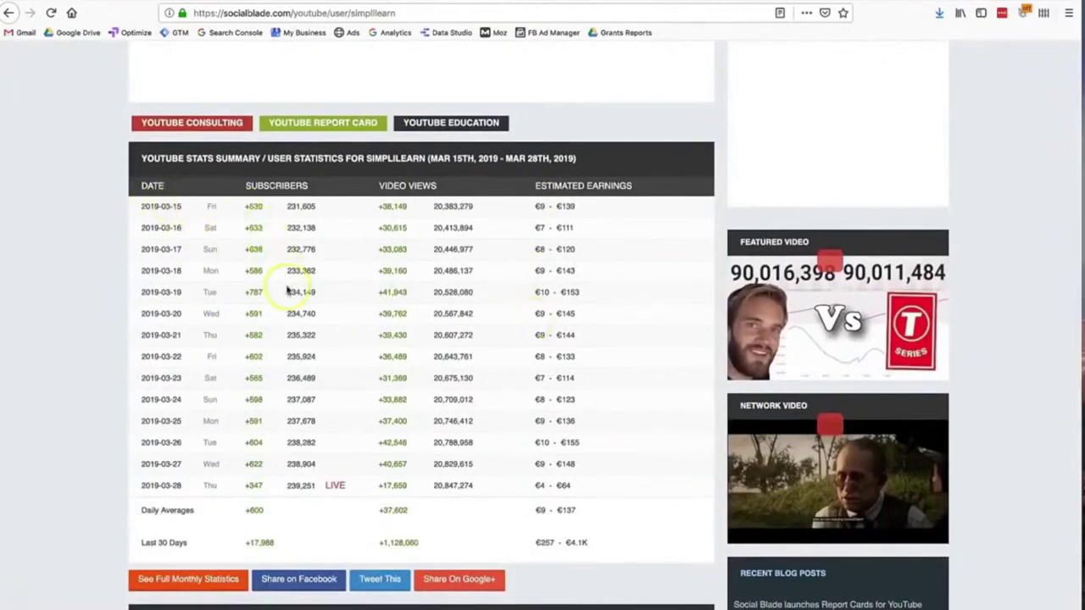
{"action": "scroll", "coordinate": [287, 291], "scroll_direction": "up", "scroll_amount": 1}
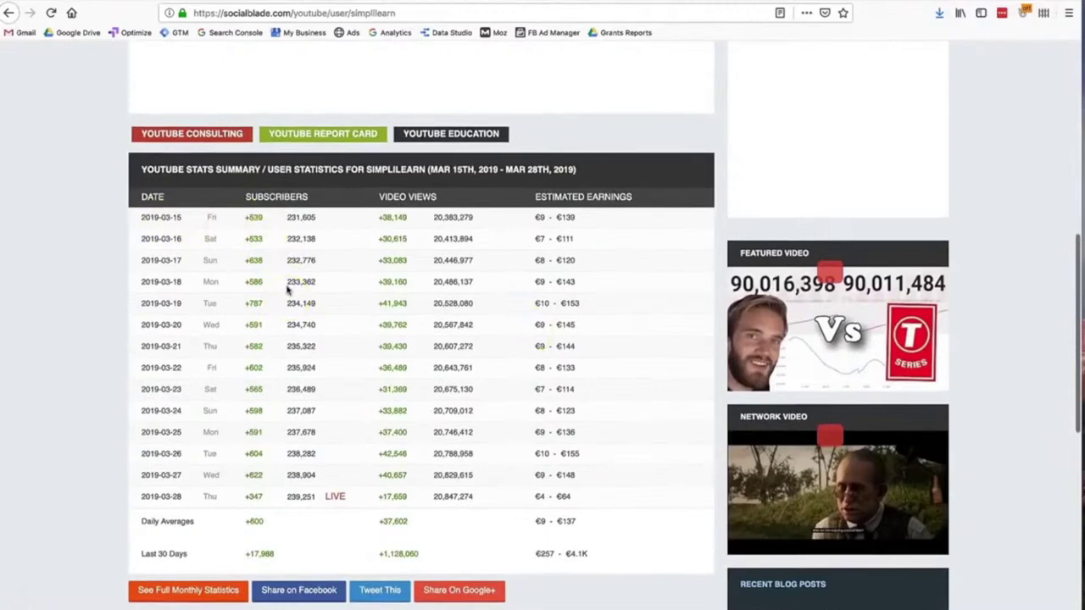
{"action": "scroll", "coordinate": [287, 291], "scroll_direction": "down", "scroll_amount": 3}
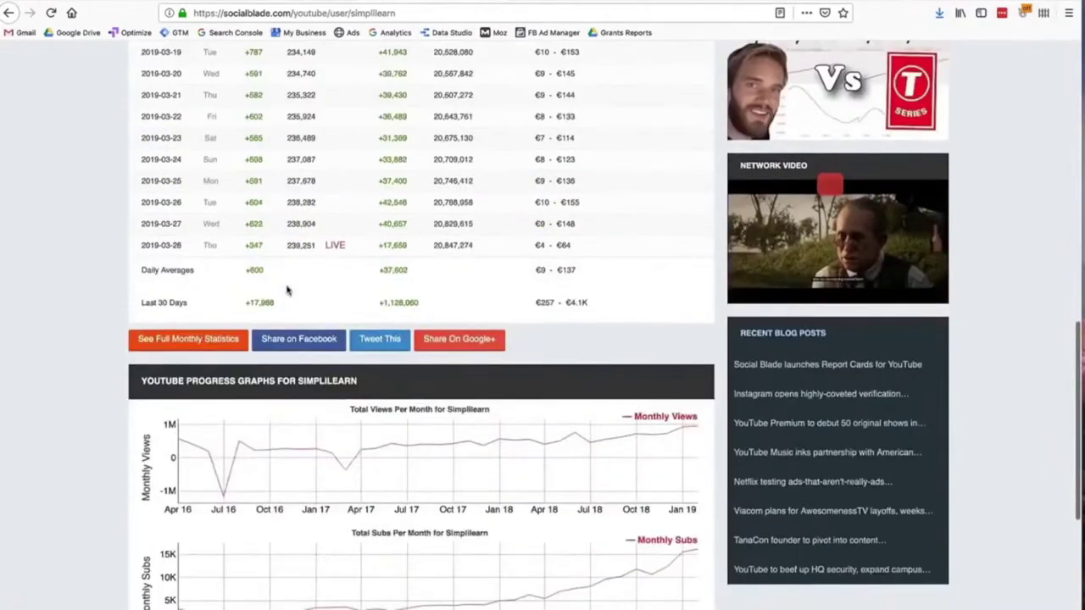
{"action": "scroll", "coordinate": [287, 291], "scroll_direction": "down", "scroll_amount": 3}
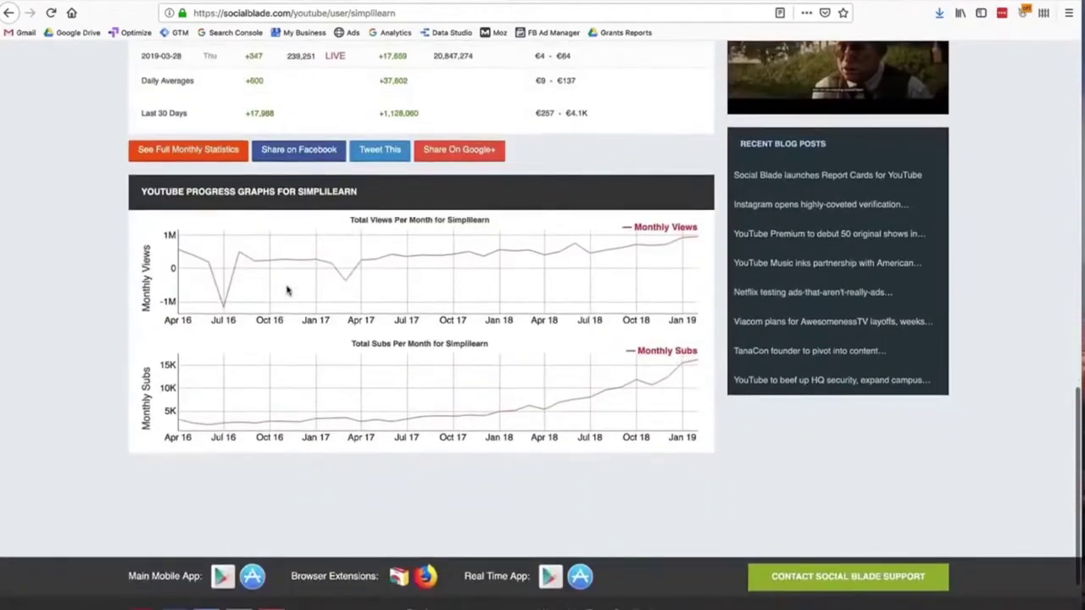
{"action": "scroll", "coordinate": [287, 292], "scroll_direction": "up", "scroll_amount": 10}
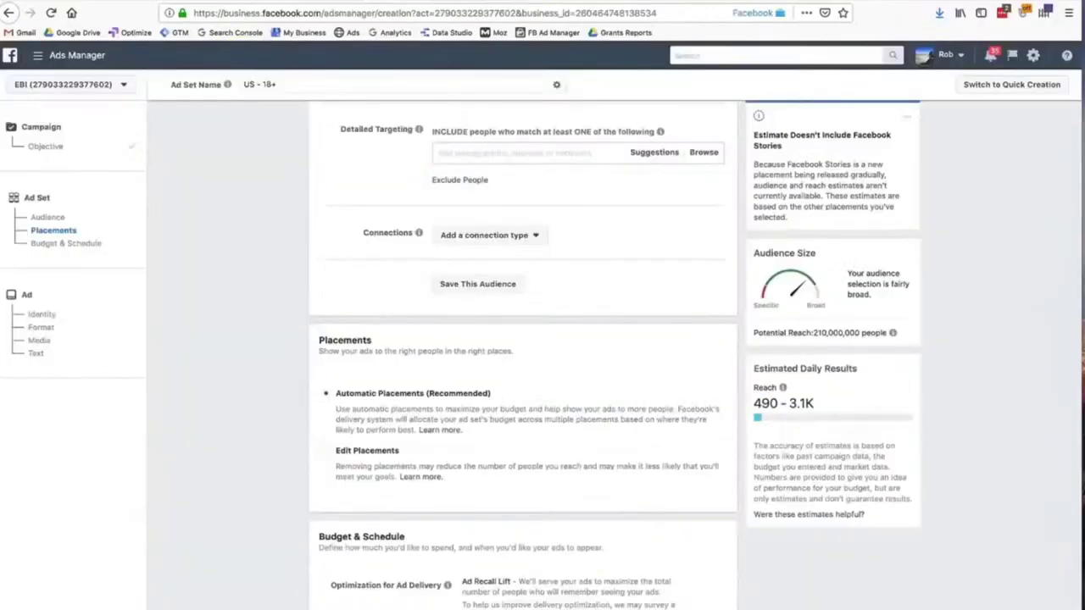
In Ads Manager, switch the US - 18+ ad set to Edit Placements and deselect the Facebook and Audience Network platforms, leaving Instagram selected
{"action": "scroll", "coordinate": [509, 387], "scroll_direction": "down", "scroll_amount": 3}
{"action": "left_click", "coordinate": [378, 334]}
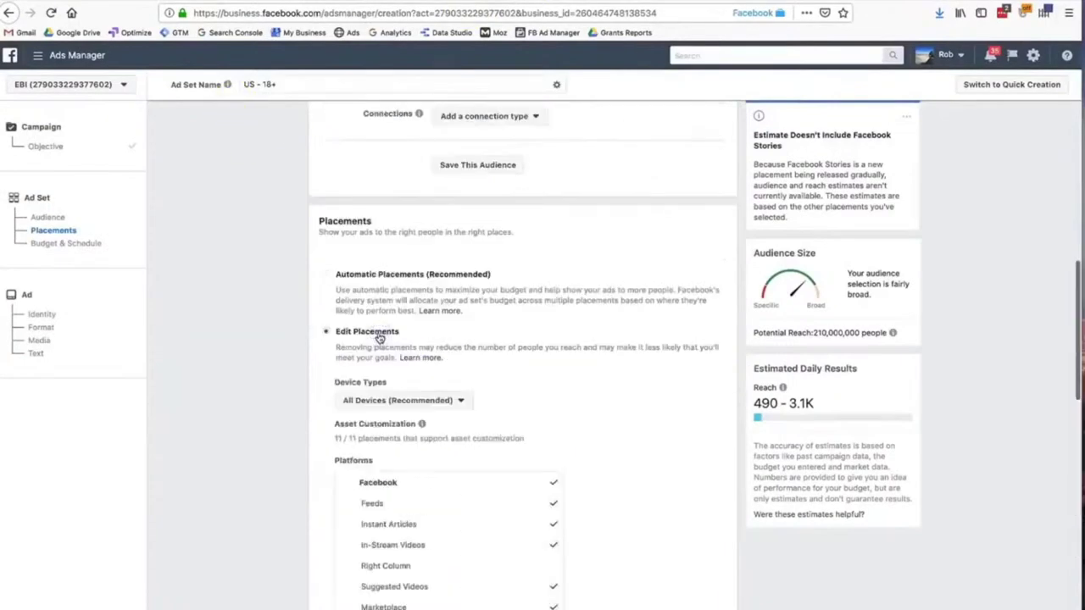
{"action": "scroll", "coordinate": [559, 356], "scroll_direction": "down", "scroll_amount": 4}
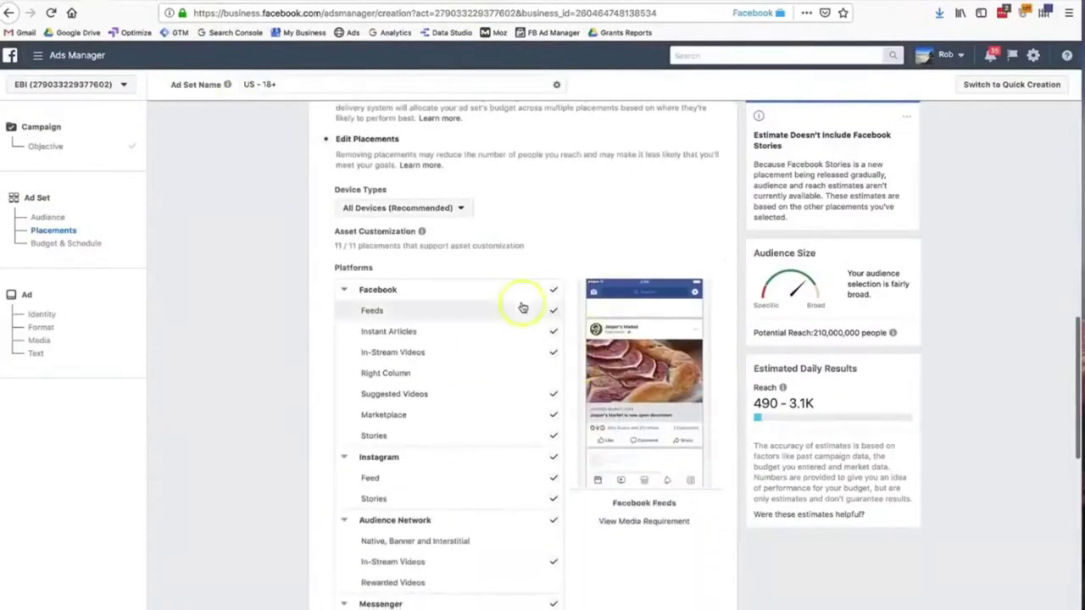
{"action": "left_click", "coordinate": [552, 289]}
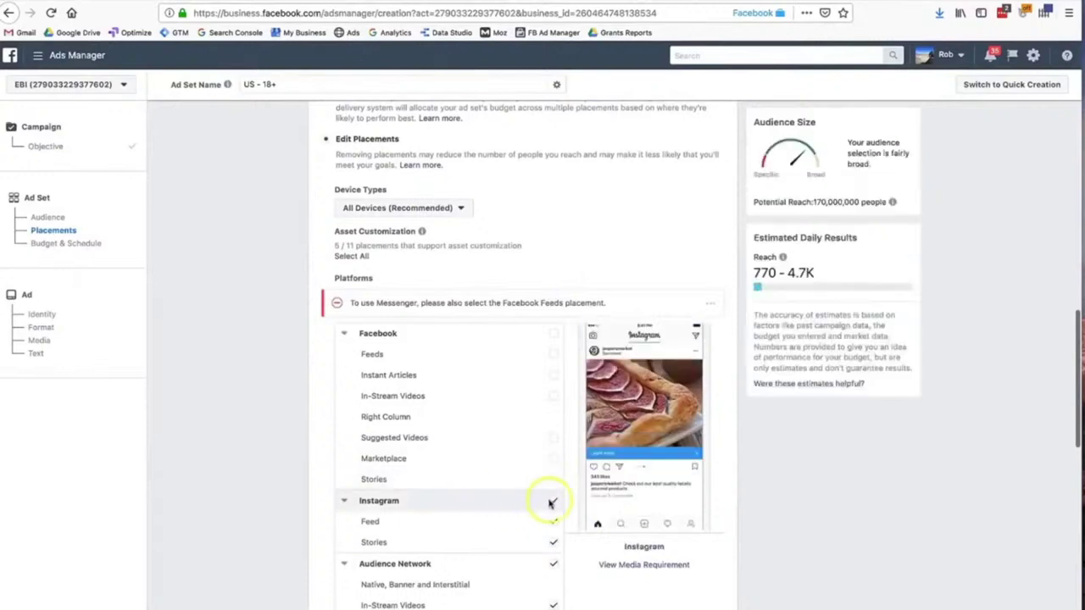
{"action": "left_click", "coordinate": [553, 564]}
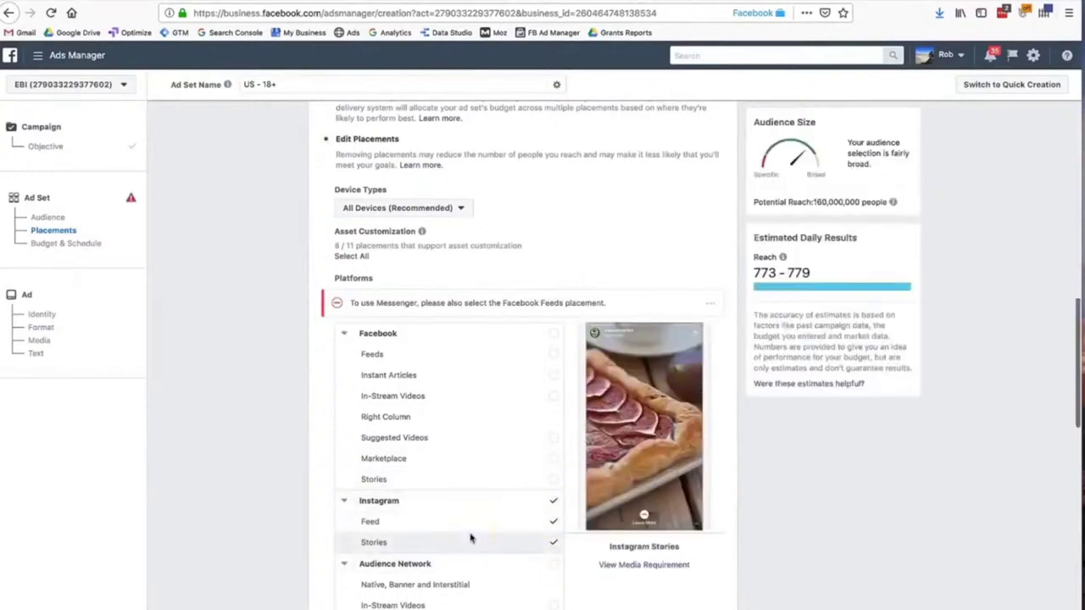
{"action": "left_click", "coordinate": [628, 568]}
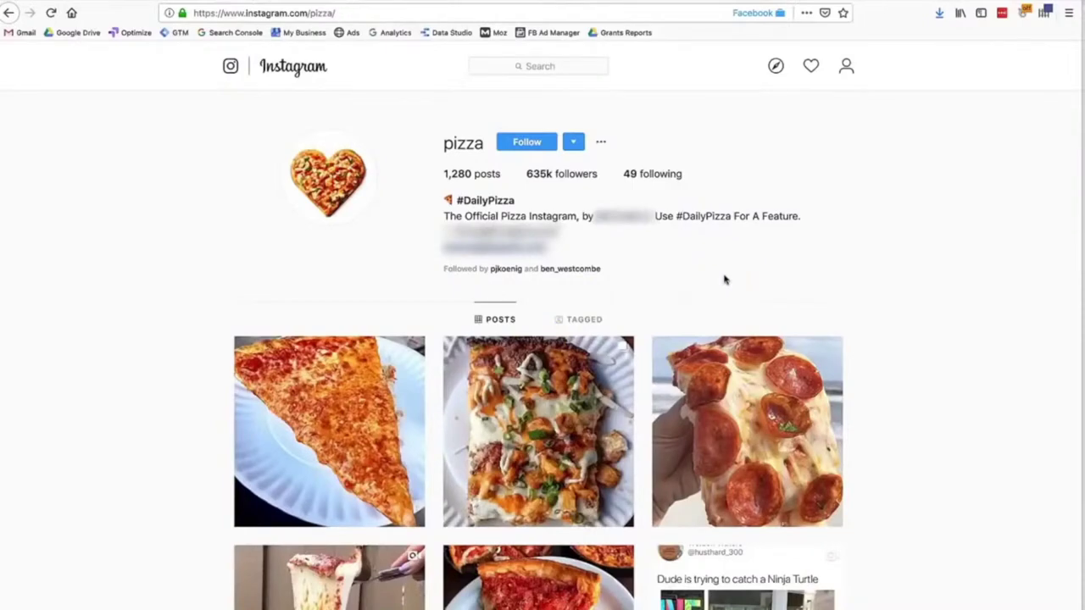
On Instagram, examine the pizza account's profile details, top posts and follower count, viewing and closing its followers list
{"action": "scroll", "coordinate": [725, 280], "scroll_direction": "down", "scroll_amount": 2}
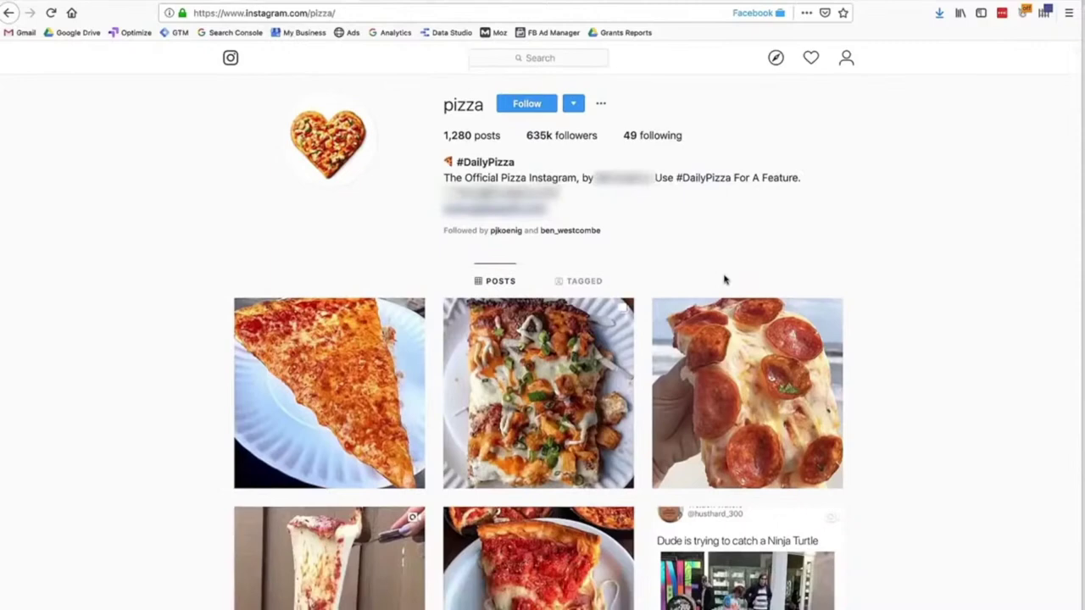
{"action": "scroll", "coordinate": [724, 280], "scroll_direction": "down", "scroll_amount": 3}
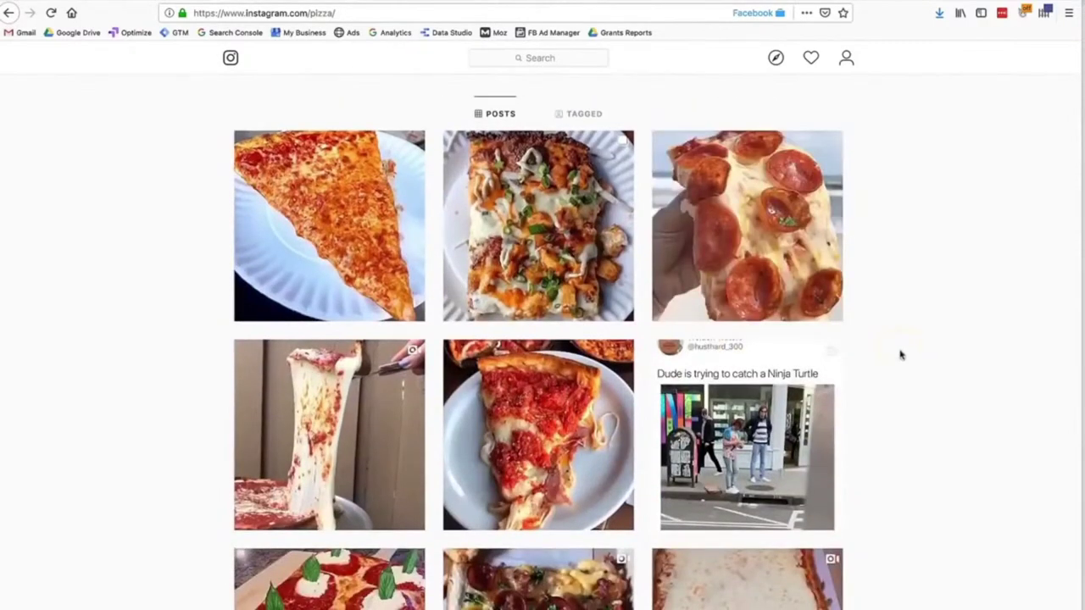
{"action": "scroll", "coordinate": [901, 356], "scroll_direction": "up", "scroll_amount": 1}
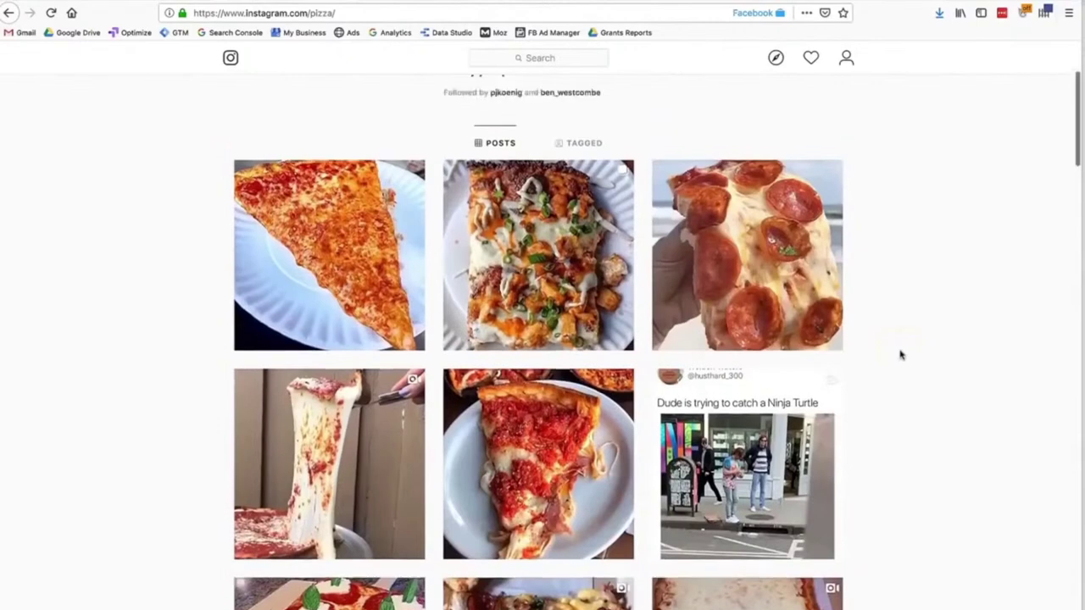
{"action": "scroll", "coordinate": [901, 355], "scroll_direction": "up", "scroll_amount": 4}
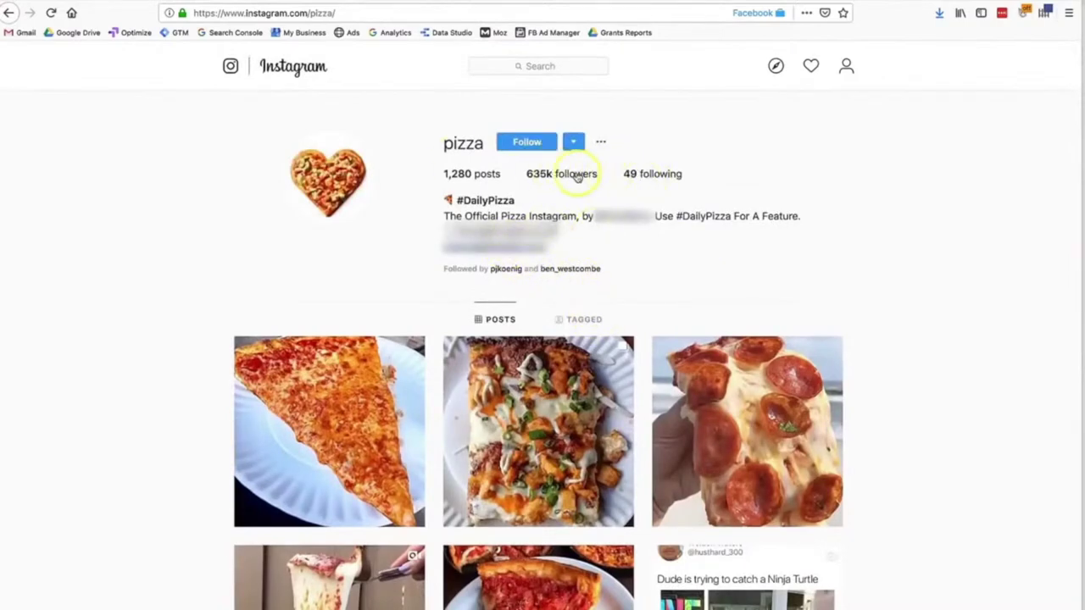
{"action": "mouse_move", "coordinate": [547, 176]}
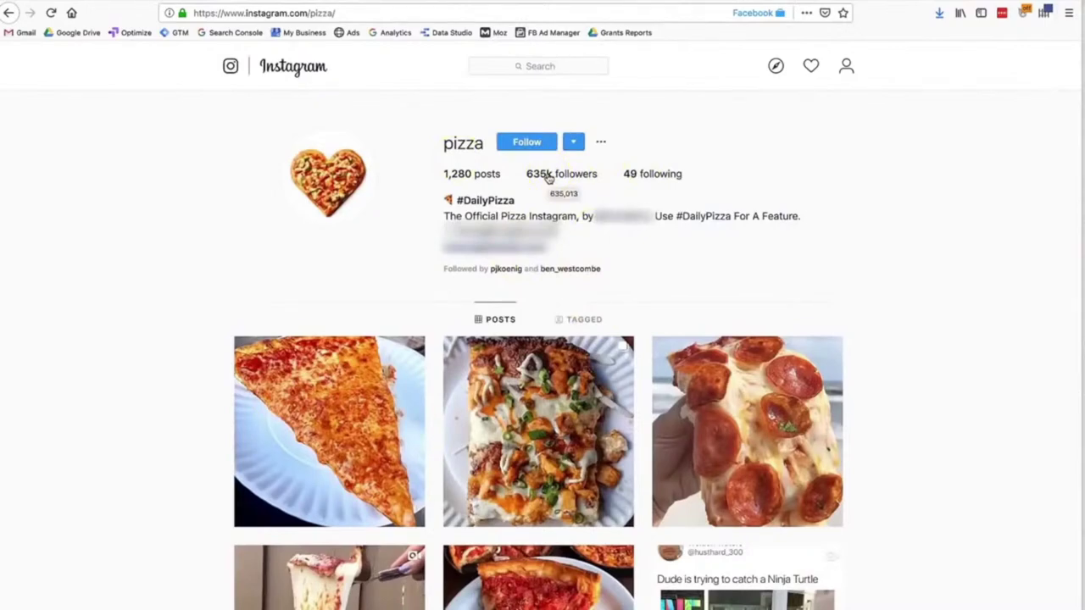
{"action": "left_click", "coordinate": [548, 176]}
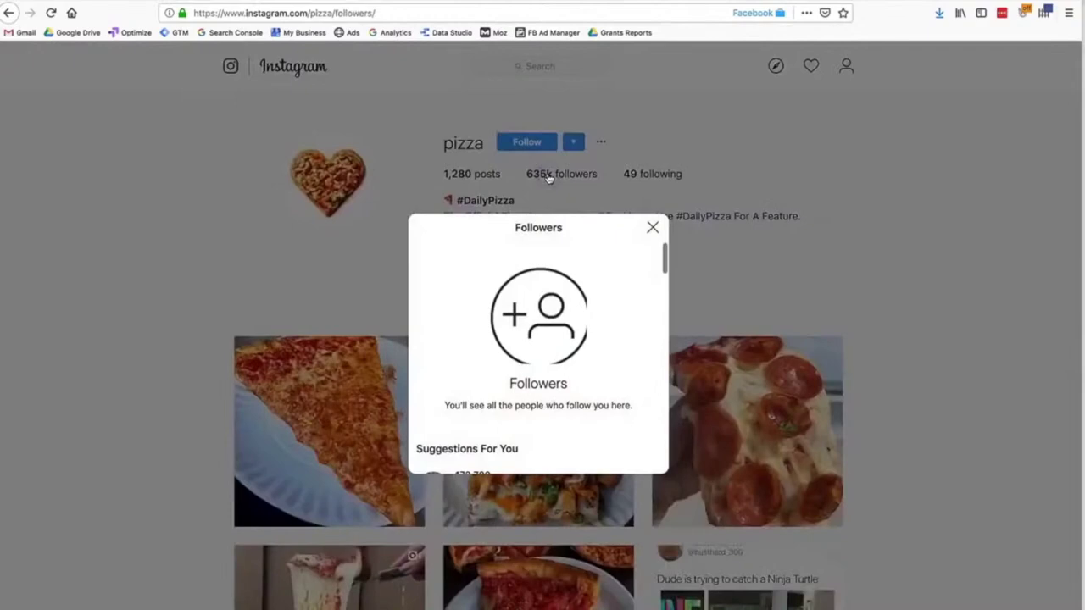
{"action": "left_click", "coordinate": [651, 227]}
Browse the pizza account's post grid to examine its content and the likes and comments on individual posts
{"action": "scroll", "coordinate": [716, 331], "scroll_direction": "down", "scroll_amount": 3}
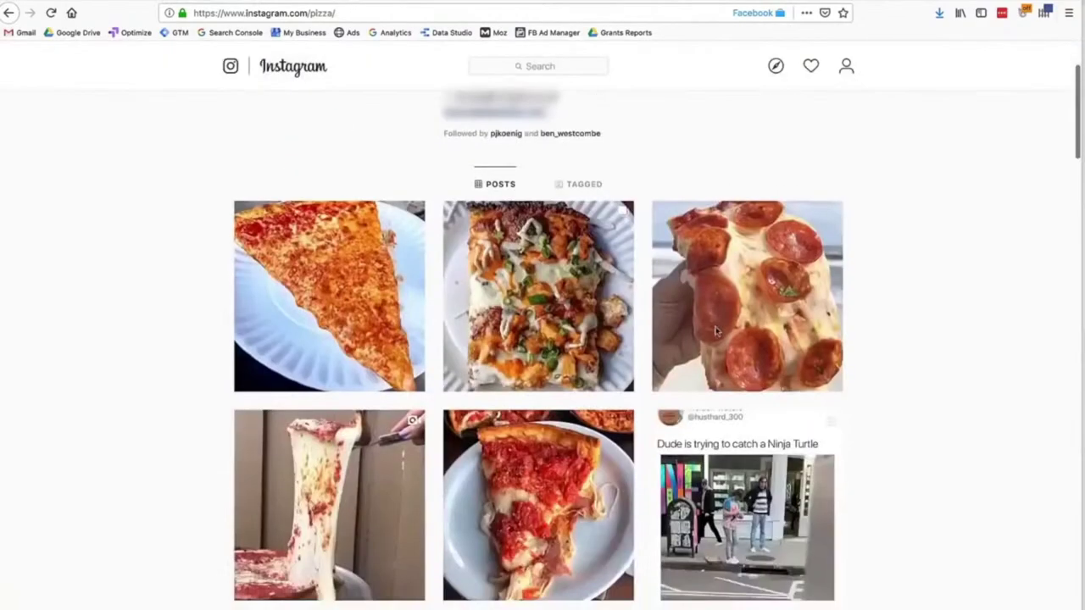
{"action": "scroll", "coordinate": [716, 330], "scroll_direction": "down", "scroll_amount": 7}
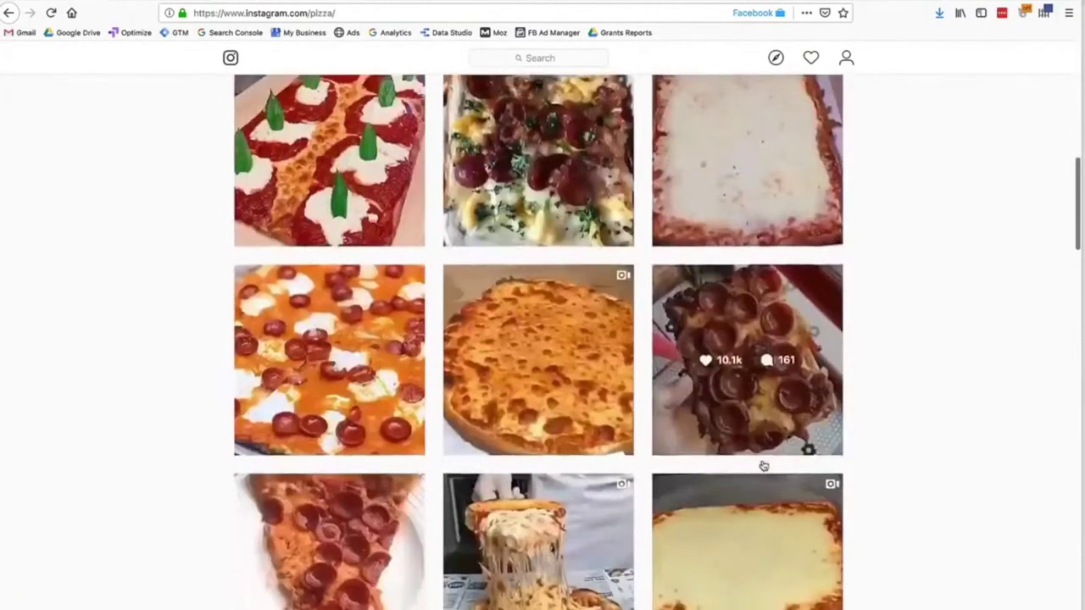
{"action": "scroll", "coordinate": [966, 438], "scroll_direction": "down", "scroll_amount": 5}
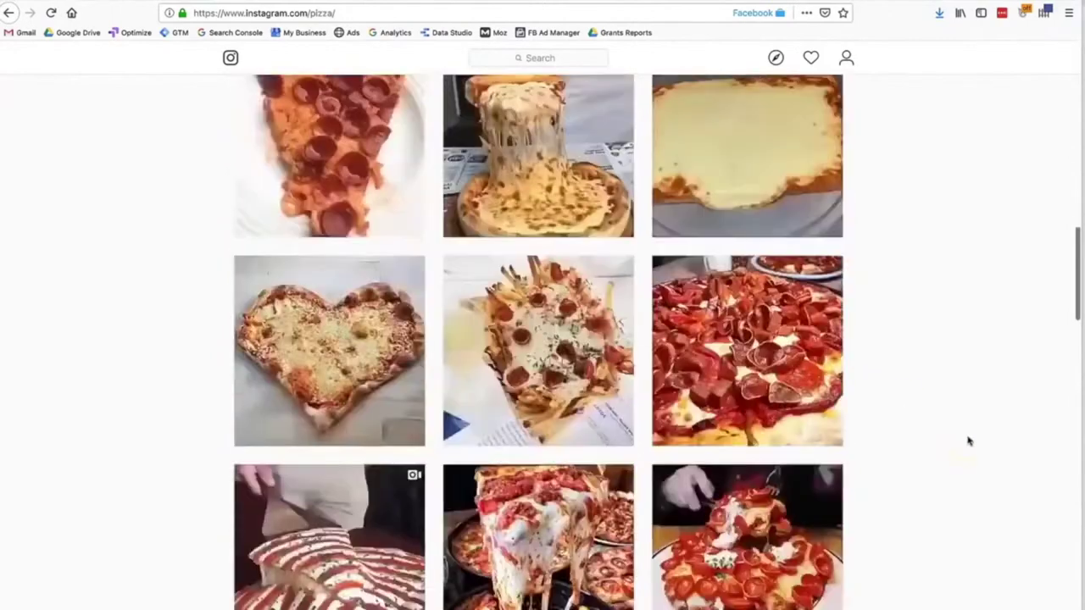
{"action": "scroll", "coordinate": [969, 440], "scroll_direction": "down", "scroll_amount": 6}
{"action": "scroll", "coordinate": [969, 441], "scroll_direction": "down", "scroll_amount": 6}
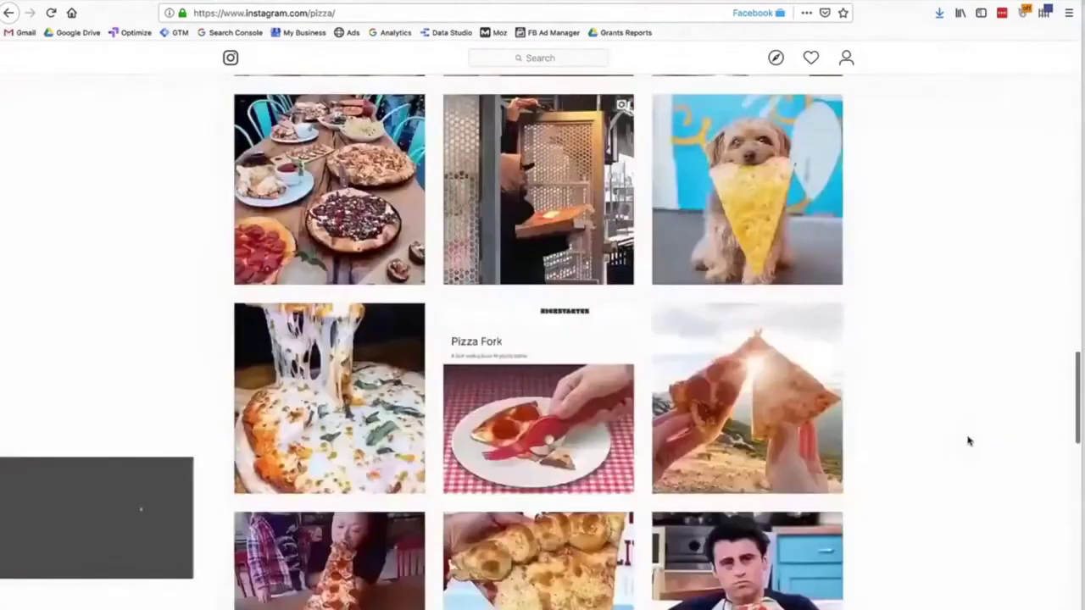
{"action": "scroll", "coordinate": [969, 440], "scroll_direction": "down", "scroll_amount": 2}
{"action": "scroll", "coordinate": [968, 441], "scroll_direction": "down", "scroll_amount": 7}
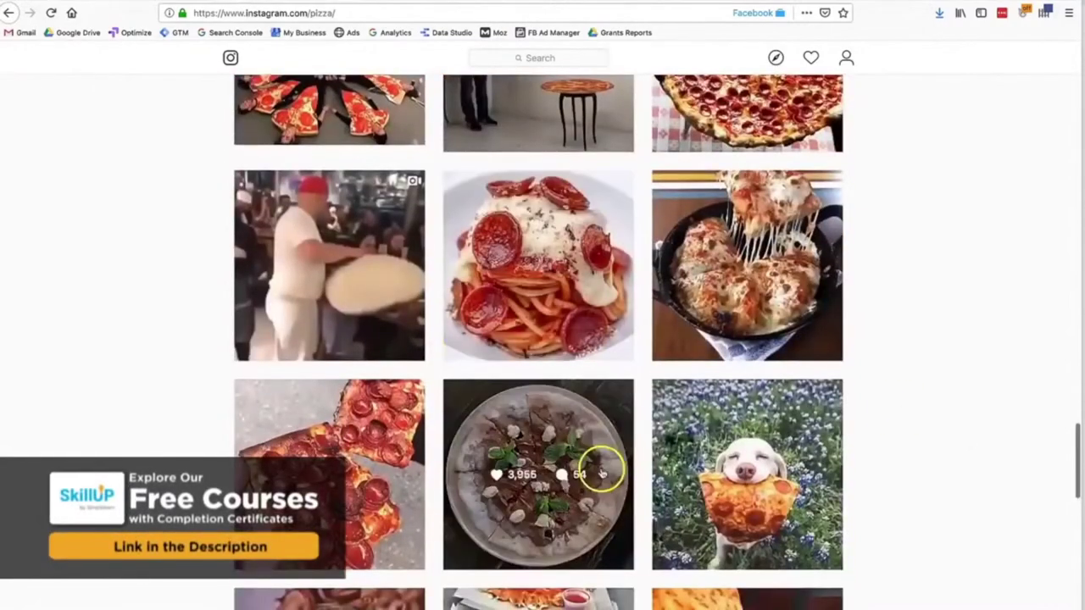
{"action": "scroll", "coordinate": [734, 327], "scroll_direction": "down", "scroll_amount": 3}
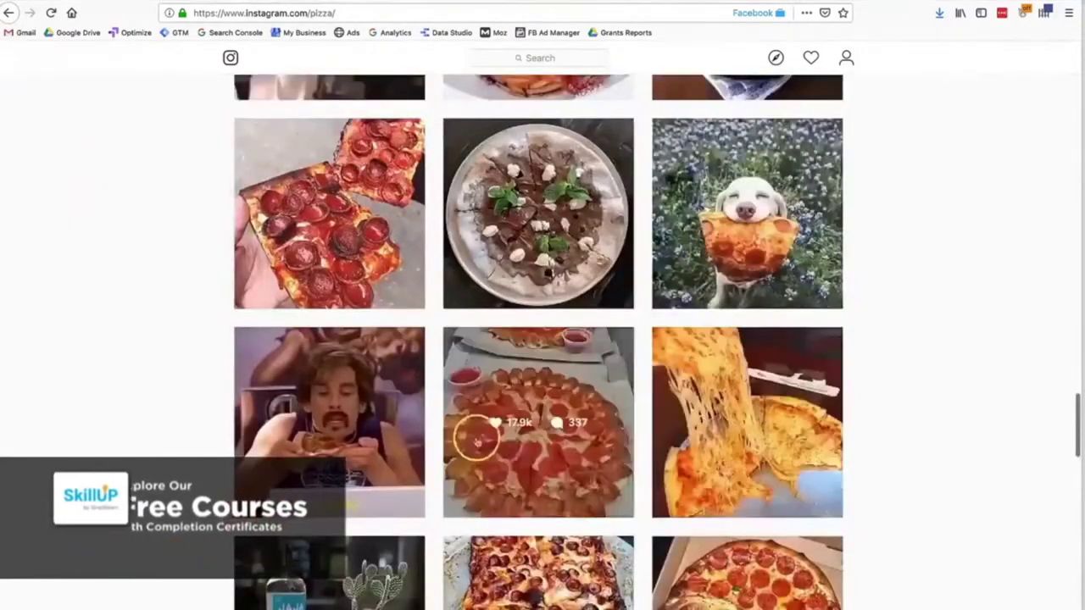
{"action": "scroll", "coordinate": [598, 462], "scroll_direction": "down", "scroll_amount": 4}
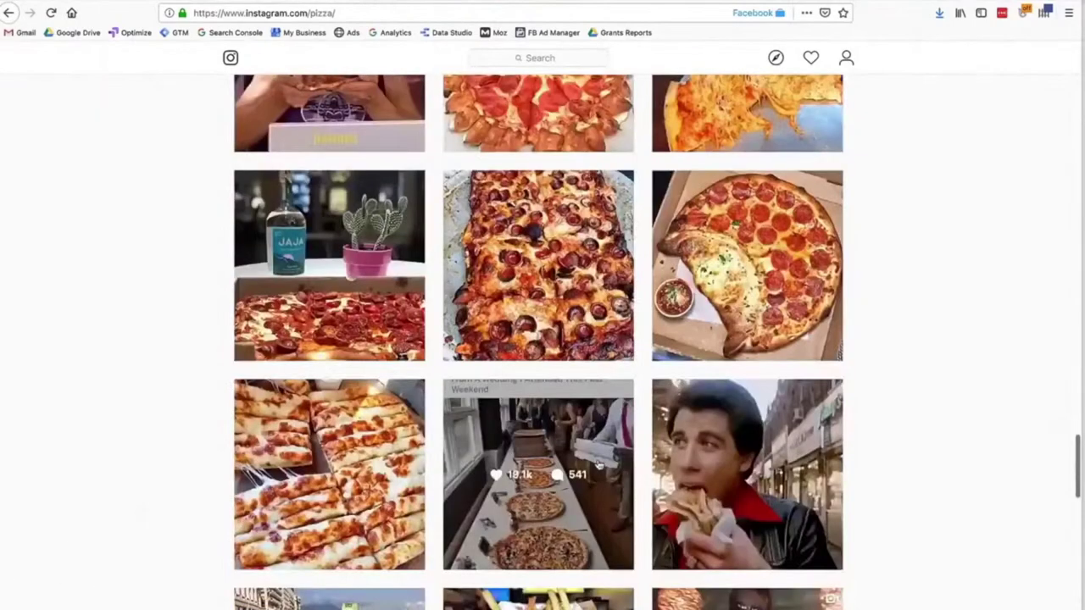
{"action": "scroll", "coordinate": [599, 465], "scroll_direction": "down", "scroll_amount": 7}
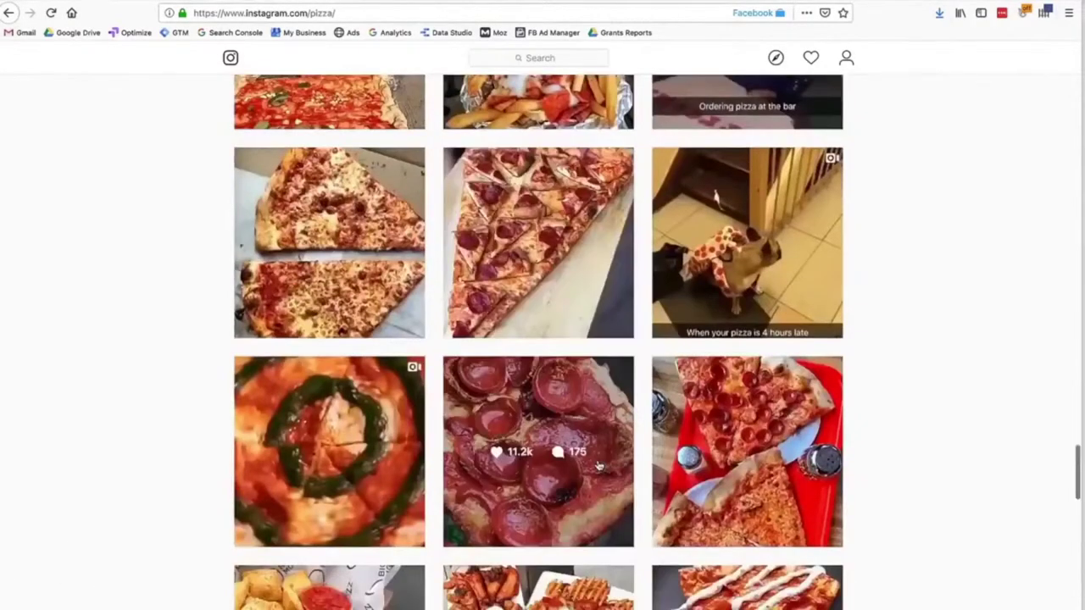
{"action": "scroll", "coordinate": [598, 465], "scroll_direction": "up", "scroll_amount": 15}
{"action": "scroll", "coordinate": [599, 466], "scroll_direction": "up", "scroll_amount": 5}
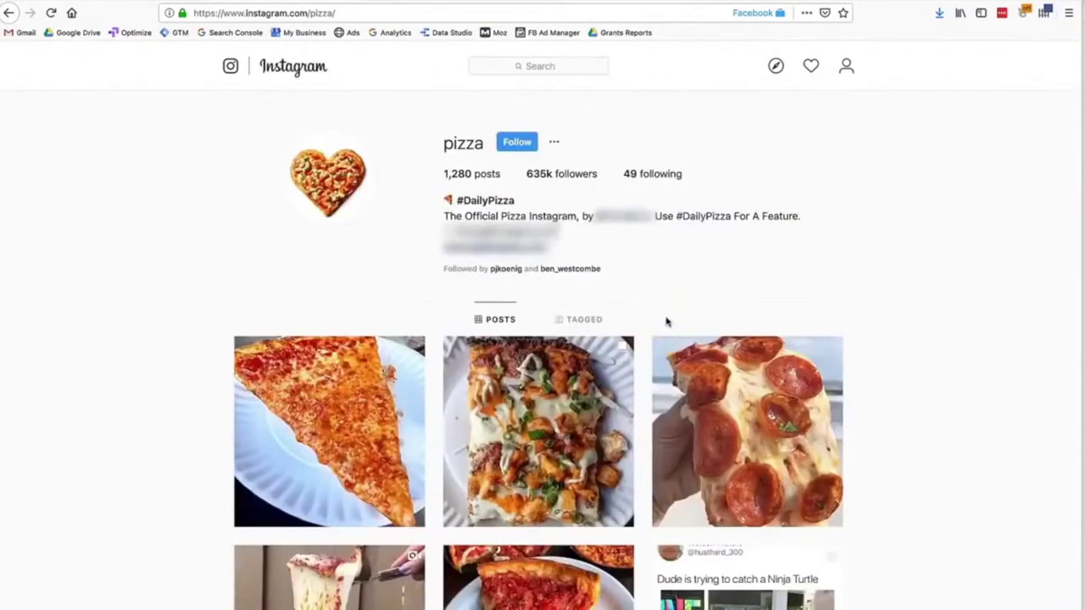
{"action": "scroll", "coordinate": [666, 321], "scroll_direction": "down", "scroll_amount": 1}
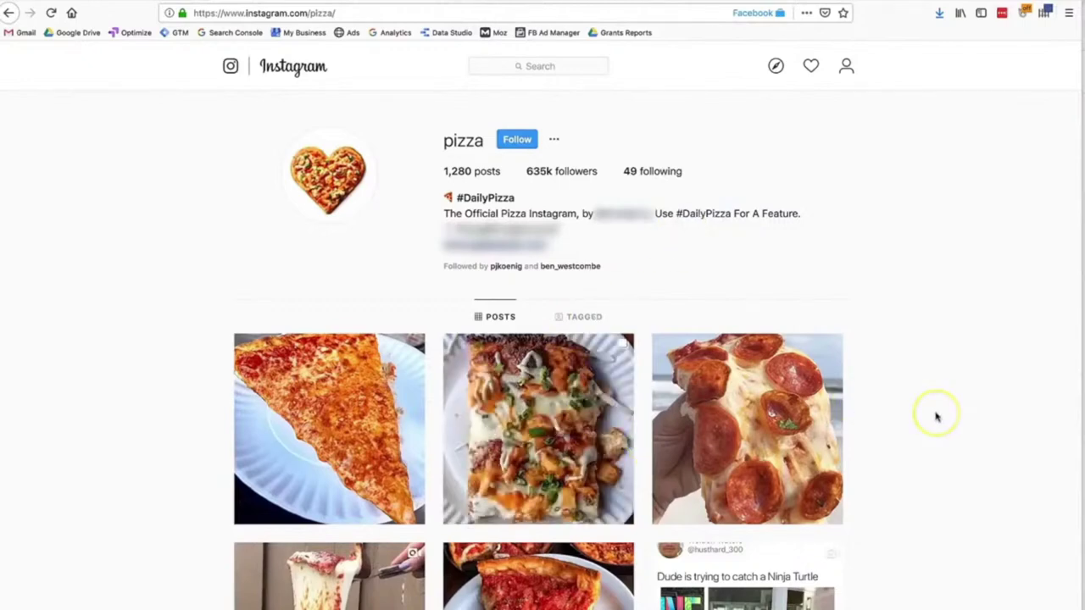
{"action": "scroll", "coordinate": [936, 416], "scroll_direction": "down", "scroll_amount": 1}
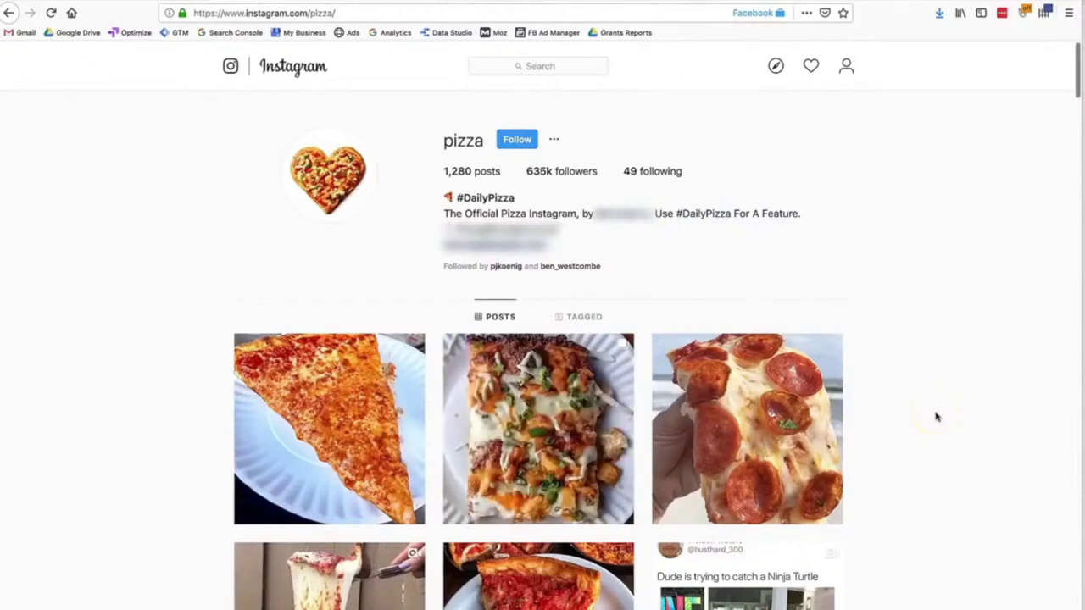
{"action": "scroll", "coordinate": [937, 416], "scroll_direction": "down", "scroll_amount": 1}
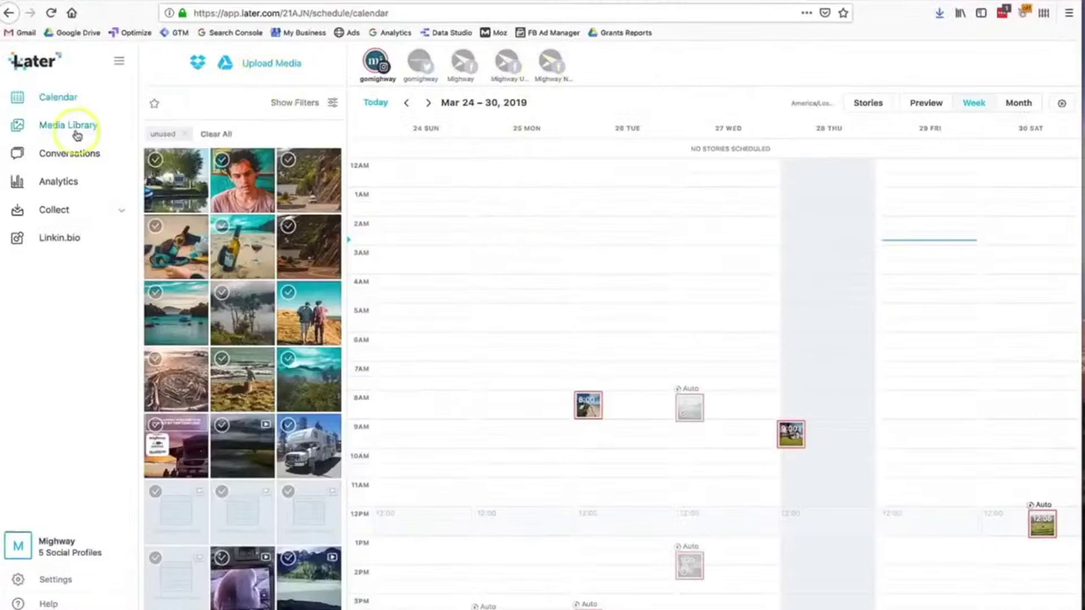
In Later, examine the gomighway Instagram account's scheduled posts across the Mar 24 – 30, 2019 week calendar
{"action": "scroll", "coordinate": [653, 407], "scroll_direction": "down", "scroll_amount": 1}
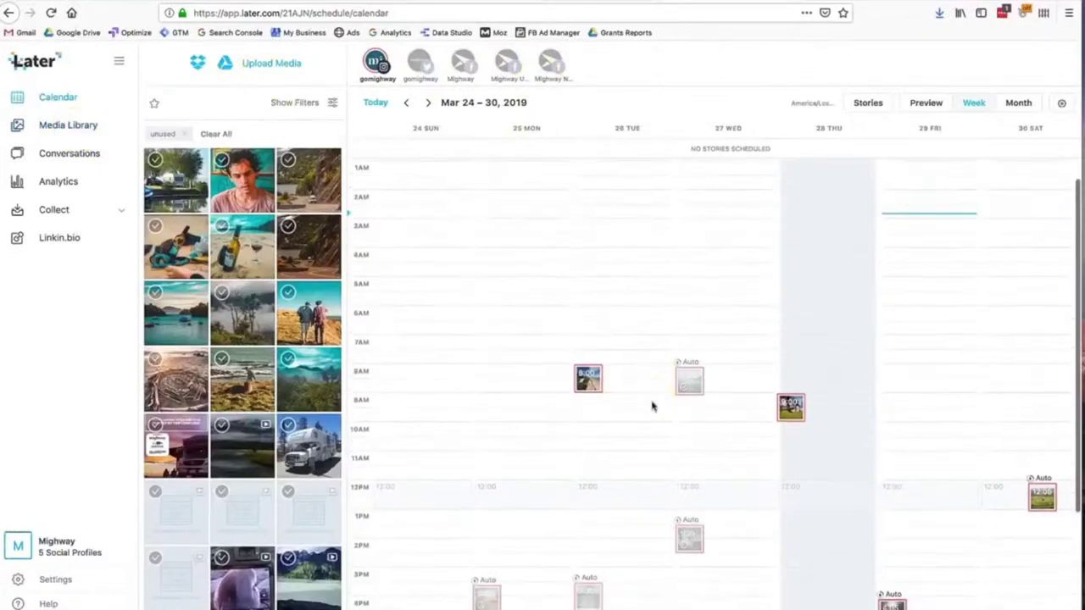
{"action": "left_click", "coordinate": [591, 382]}
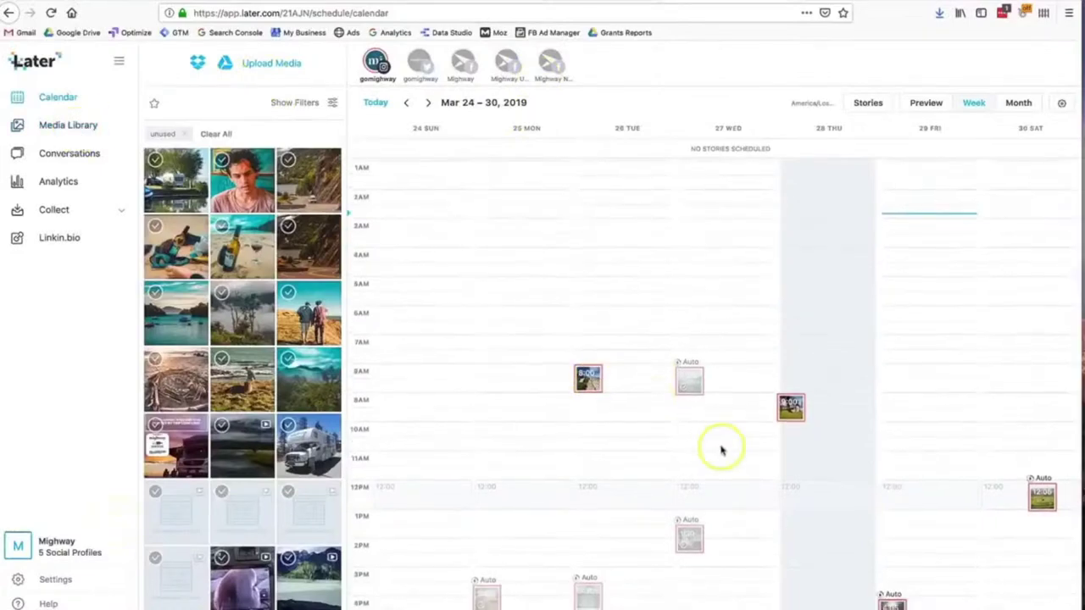
{"action": "scroll", "coordinate": [721, 450], "scroll_direction": "down", "scroll_amount": 5}
{"action": "scroll", "coordinate": [721, 450], "scroll_direction": "up", "scroll_amount": 6}
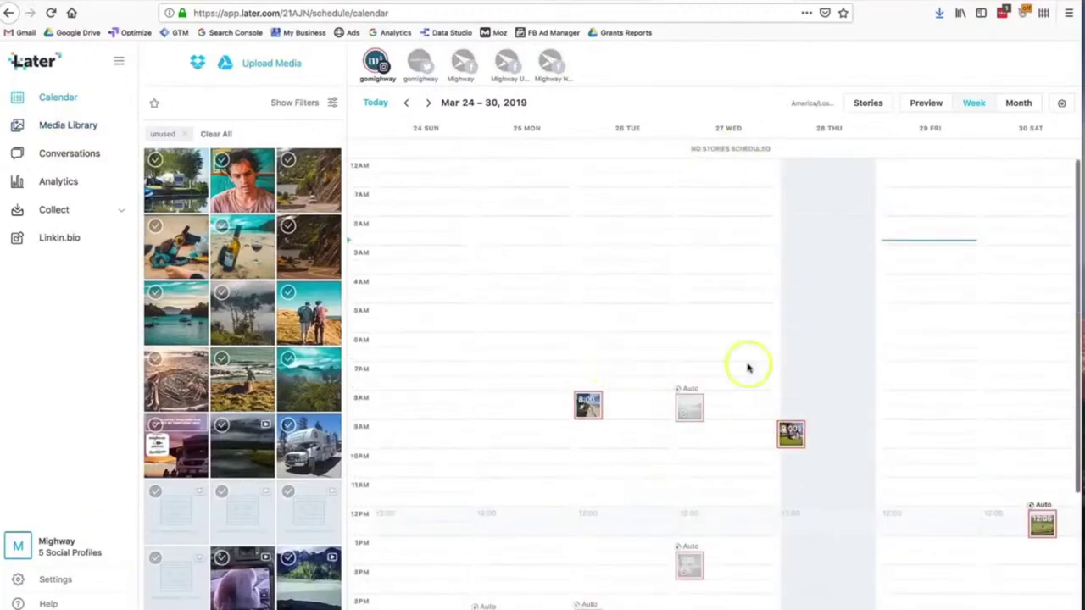
{"action": "scroll", "coordinate": [814, 497], "scroll_direction": "down", "scroll_amount": 3}
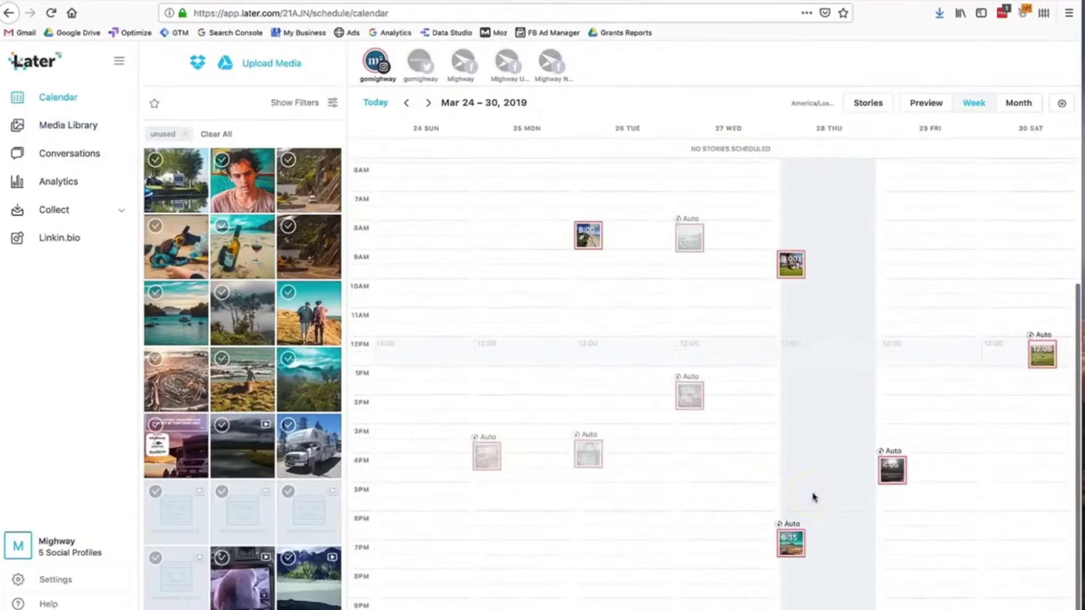
{"action": "scroll", "coordinate": [812, 497], "scroll_direction": "up", "scroll_amount": 3}
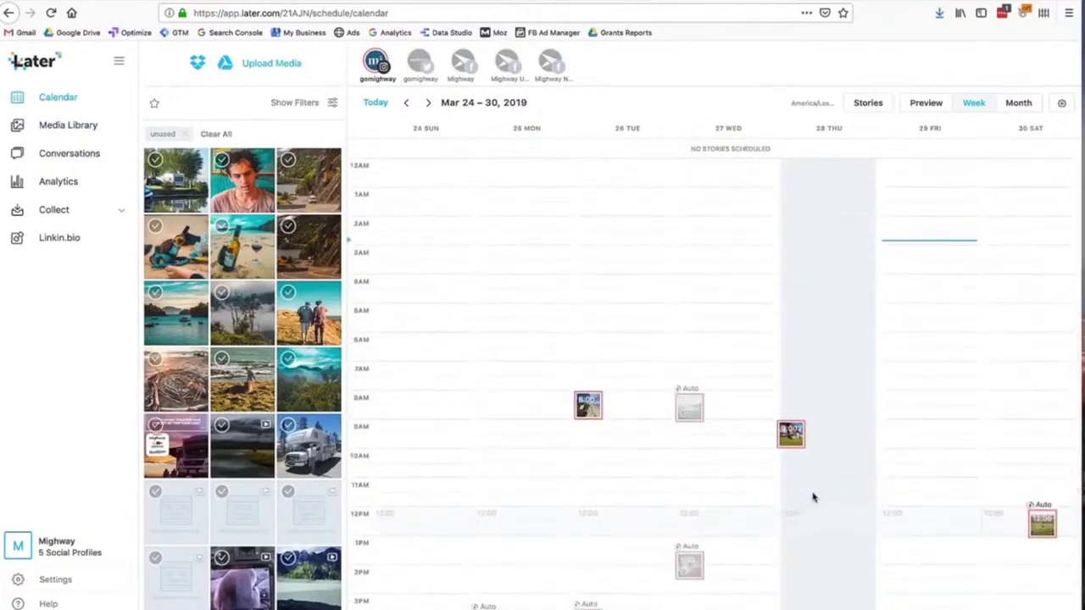
{"action": "scroll", "coordinate": [813, 497], "scroll_direction": "up", "scroll_amount": 1}
View the Stories schedule for the same week, return to the Week calendar and look over the unused media
{"action": "left_click", "coordinate": [875, 105]}
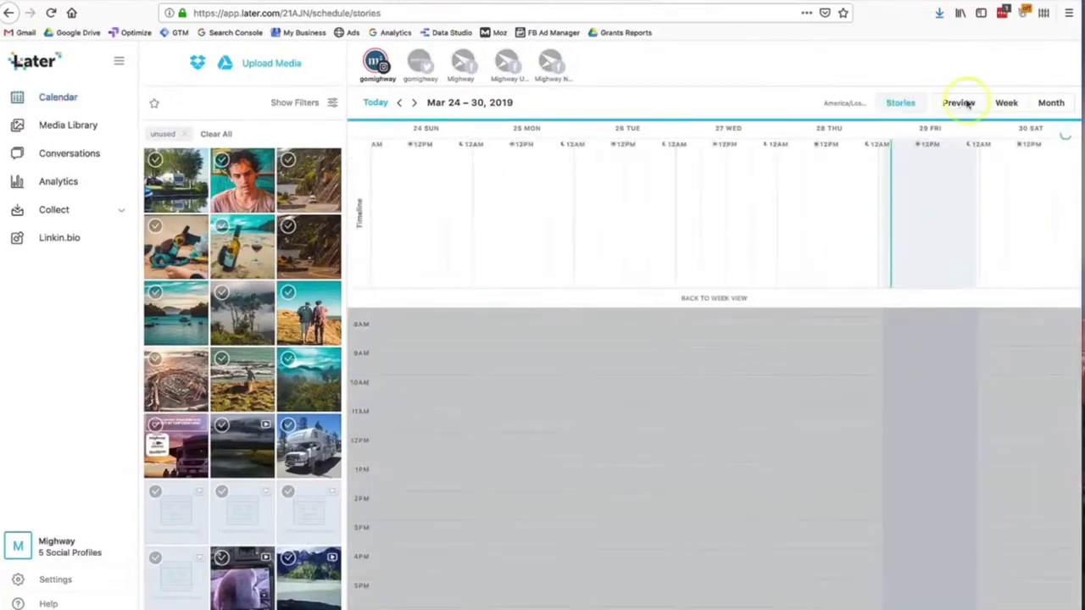
{"action": "left_click", "coordinate": [1014, 102]}
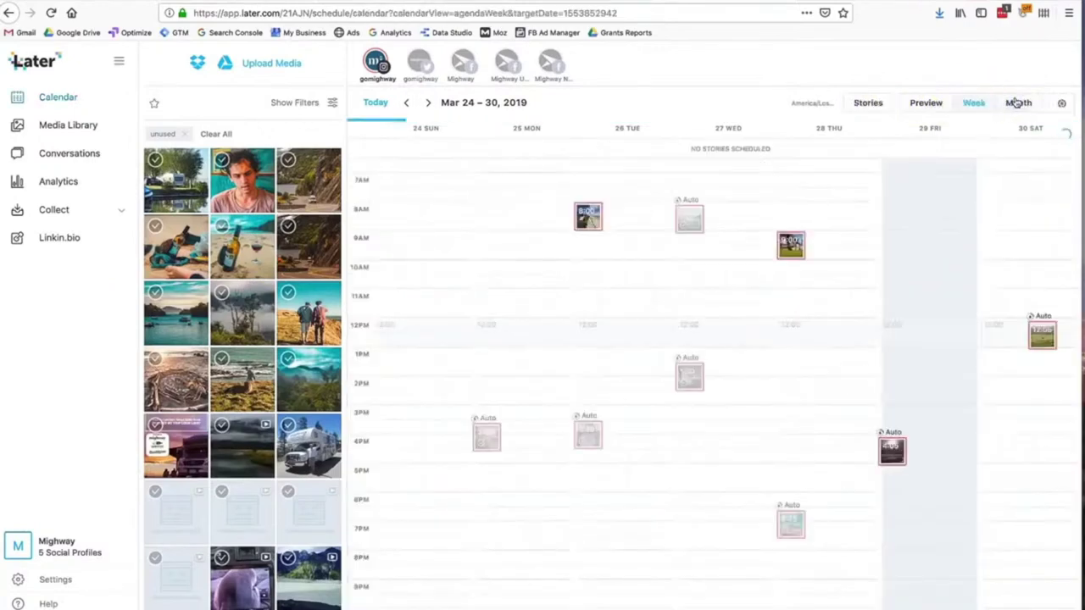
{"action": "left_click_drag", "start_coordinate": [310, 405], "coordinate": [307, 410]}
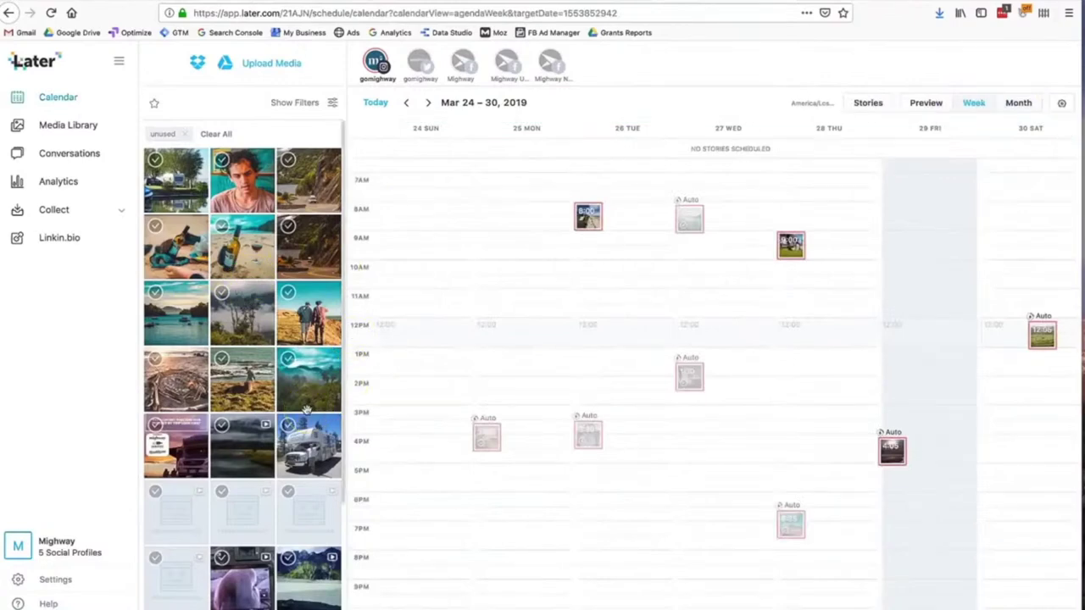
Open the gomighway Instagram analytics overview and examine the profile summary and the follower and impression growth graphs
{"action": "left_click", "coordinate": [57, 184]}
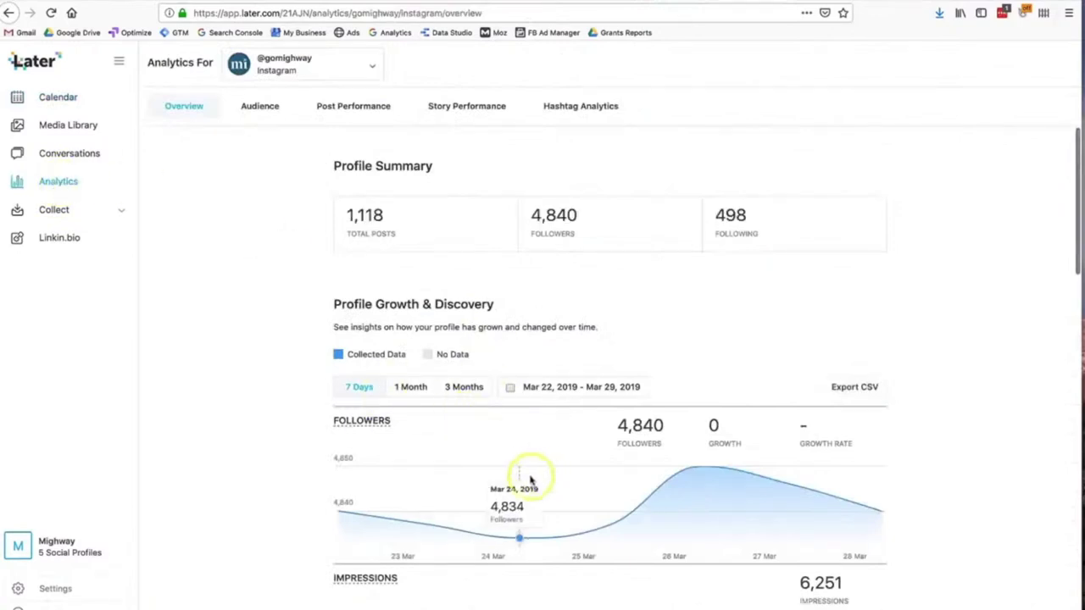
{"action": "mouse_move", "coordinate": [701, 468]}
{"action": "scroll", "coordinate": [702, 468], "scroll_direction": "down", "scroll_amount": 3}
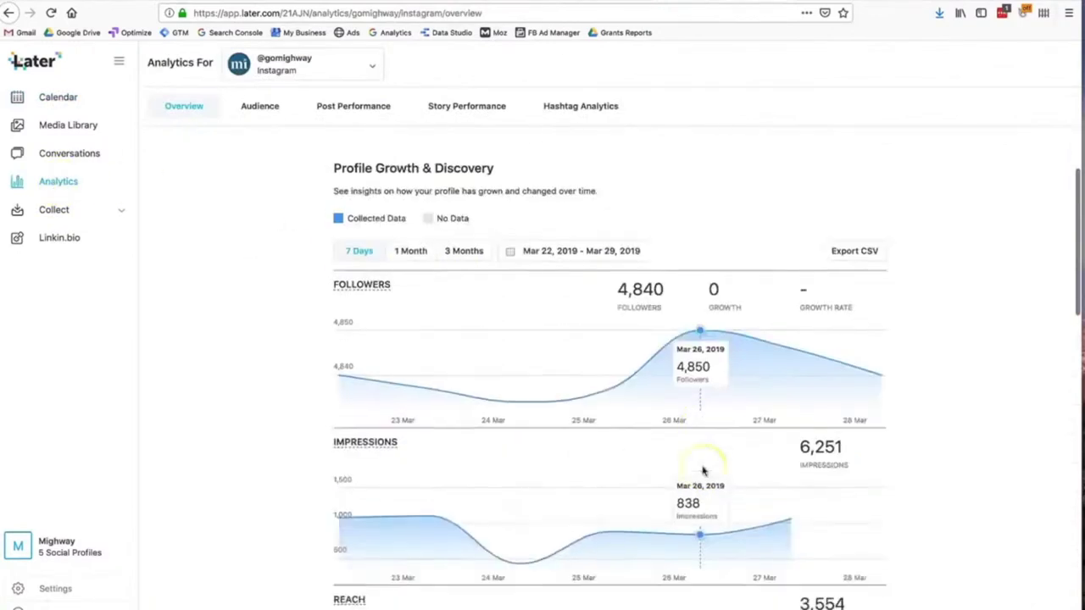
{"action": "scroll", "coordinate": [702, 468], "scroll_direction": "up", "scroll_amount": 3}
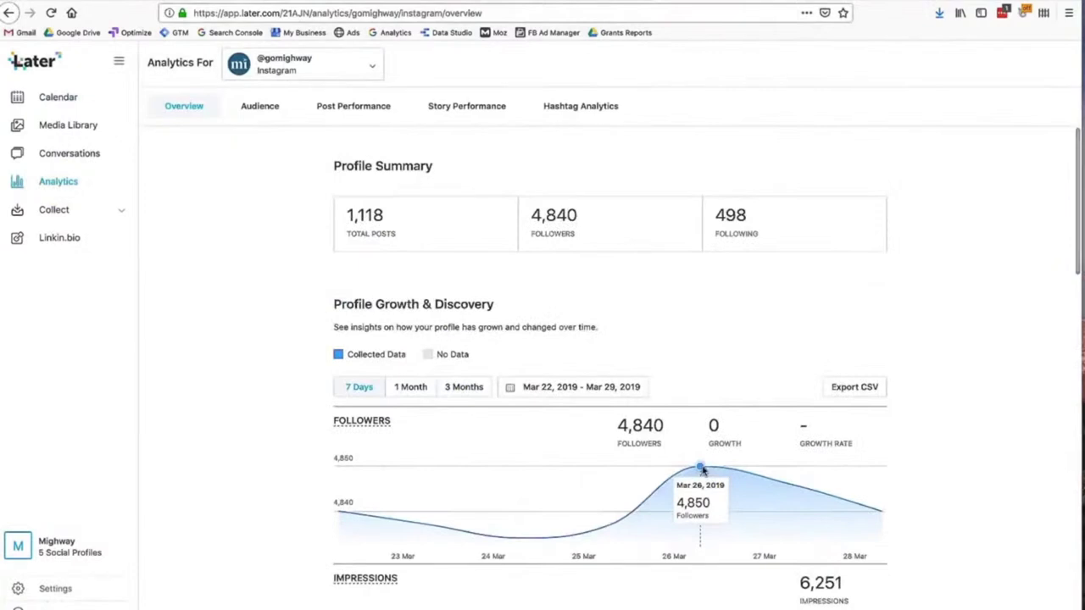
Examine the Audience analytics, covering followers' online activity, gender and age demographics, and the location map
{"action": "left_click", "coordinate": [273, 111]}
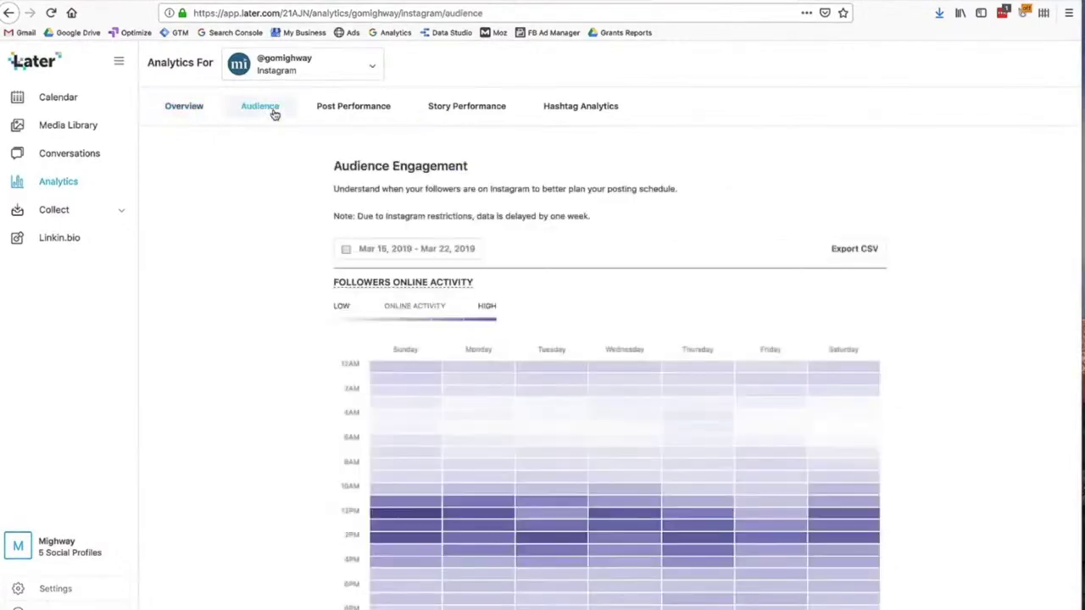
{"action": "scroll", "coordinate": [432, 229], "scroll_direction": "down", "scroll_amount": 3}
{"action": "scroll", "coordinate": [433, 235], "scroll_direction": "down", "scroll_amount": 5}
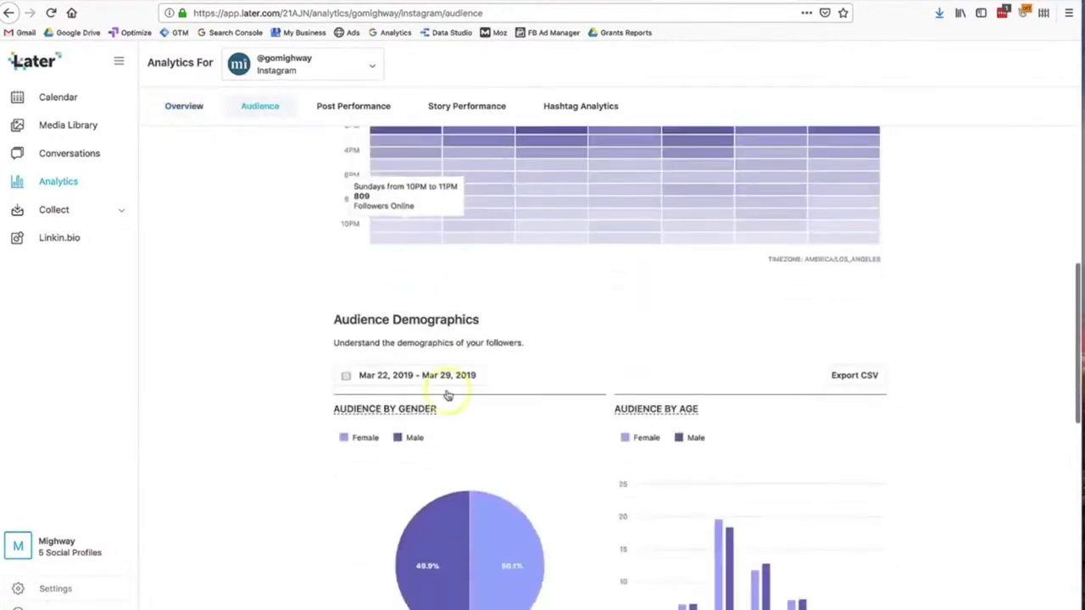
{"action": "scroll", "coordinate": [695, 501], "scroll_direction": "down", "scroll_amount": 1}
{"action": "scroll", "coordinate": [699, 504], "scroll_direction": "down", "scroll_amount": 10}
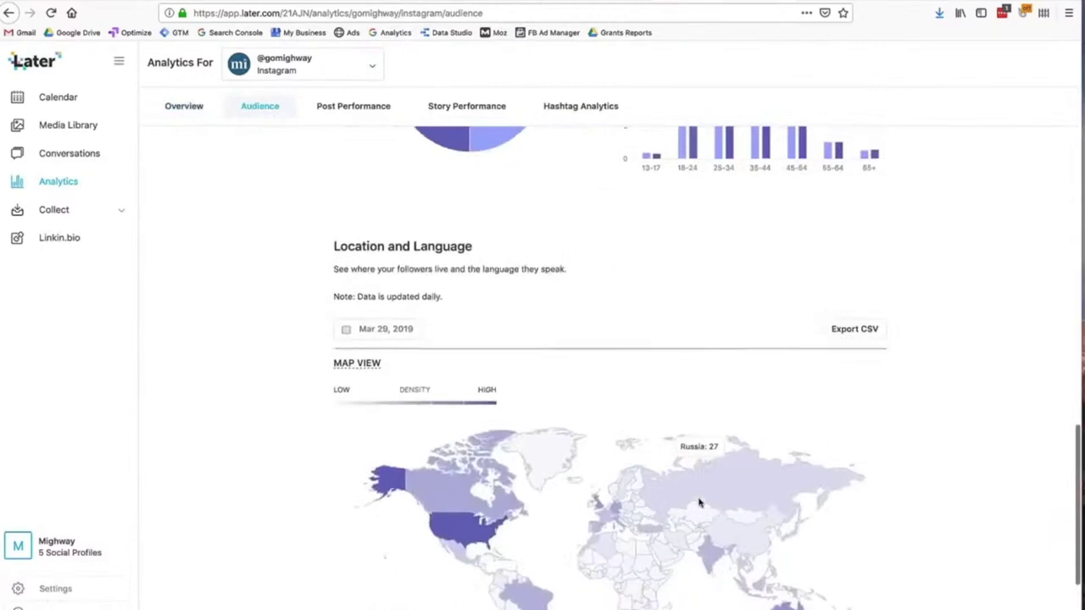
{"action": "scroll", "coordinate": [699, 503], "scroll_direction": "up", "scroll_amount": 12}
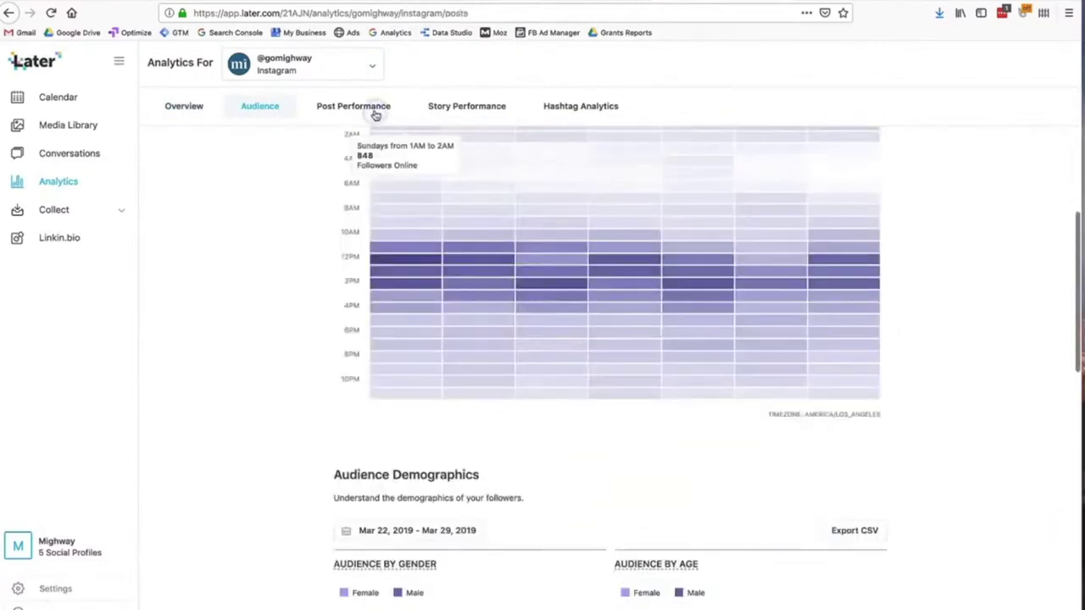
Review the Post Performance table, then examine Hashtag Analytics for the likes, comments, impressions, reach and saves of each hashtag
{"action": "left_click", "coordinate": [376, 110]}
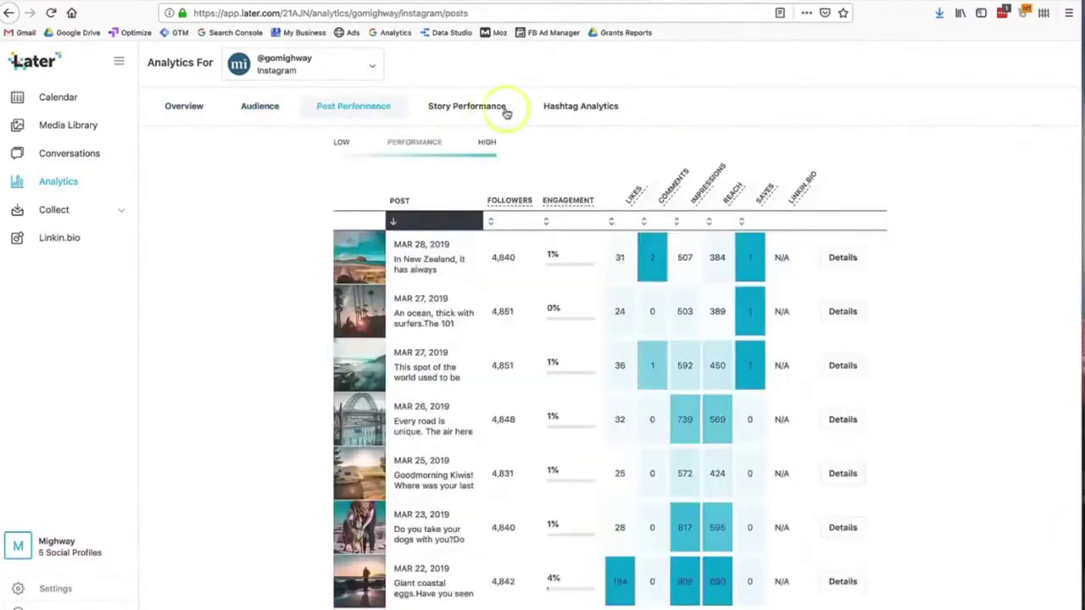
{"action": "left_click", "coordinate": [561, 110]}
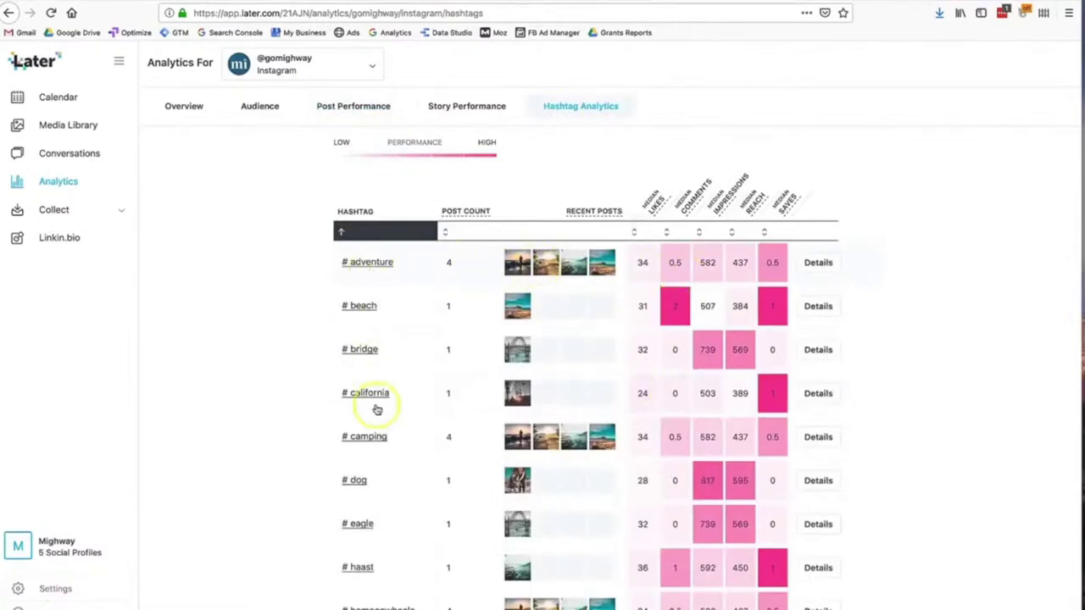
{"action": "scroll", "coordinate": [384, 468], "scroll_direction": "down", "scroll_amount": 1}
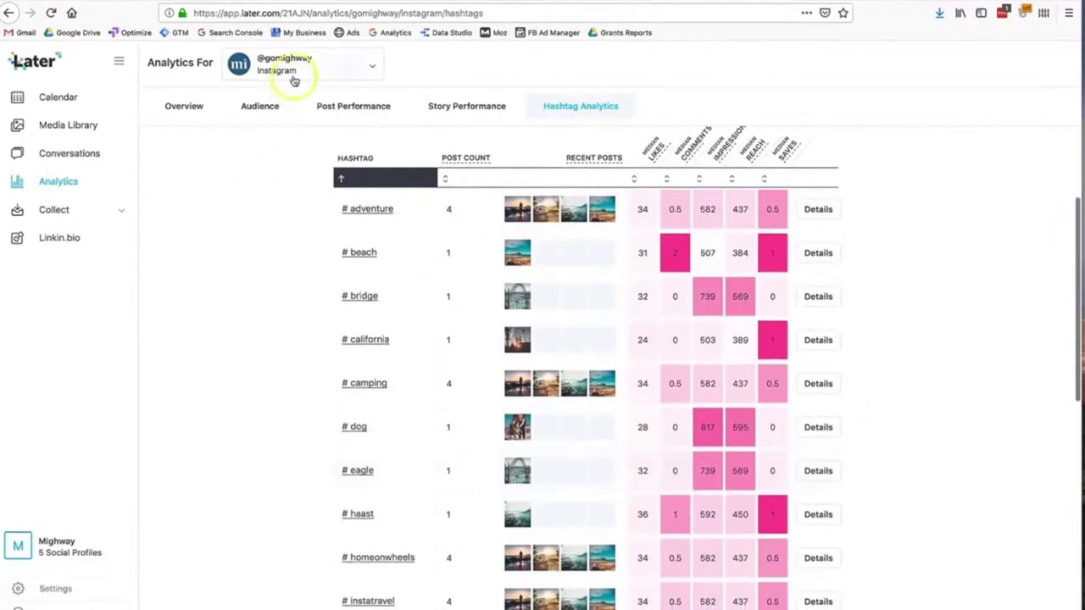
{"action": "scroll", "coordinate": [443, 271], "scroll_direction": "down", "scroll_amount": 1}
{"action": "scroll", "coordinate": [443, 271], "scroll_direction": "up", "scroll_amount": 3}
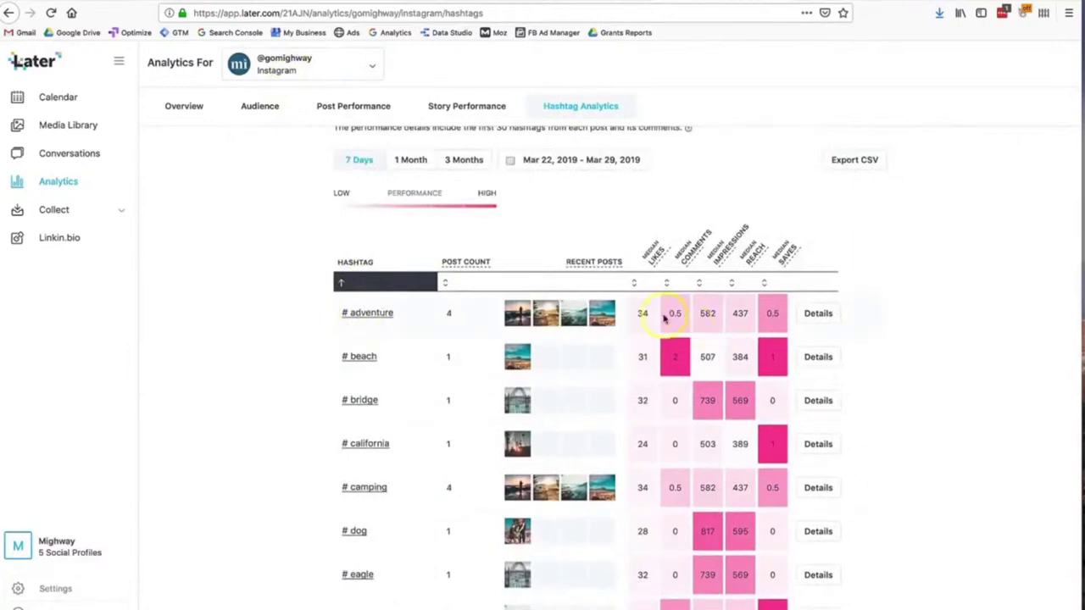
View the detailed performance statistics and usage frequency of the #adventure hashtag, then close the details
{"action": "mouse_move", "coordinate": [642, 312]}
{"action": "left_click", "coordinate": [815, 319]}
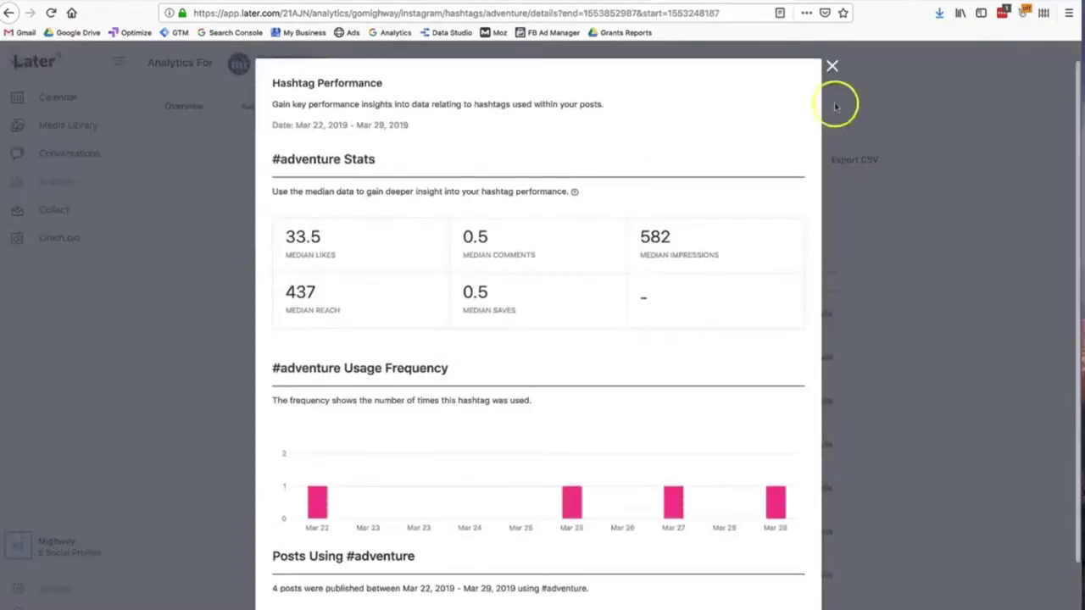
{"action": "left_click", "coordinate": [832, 68]}
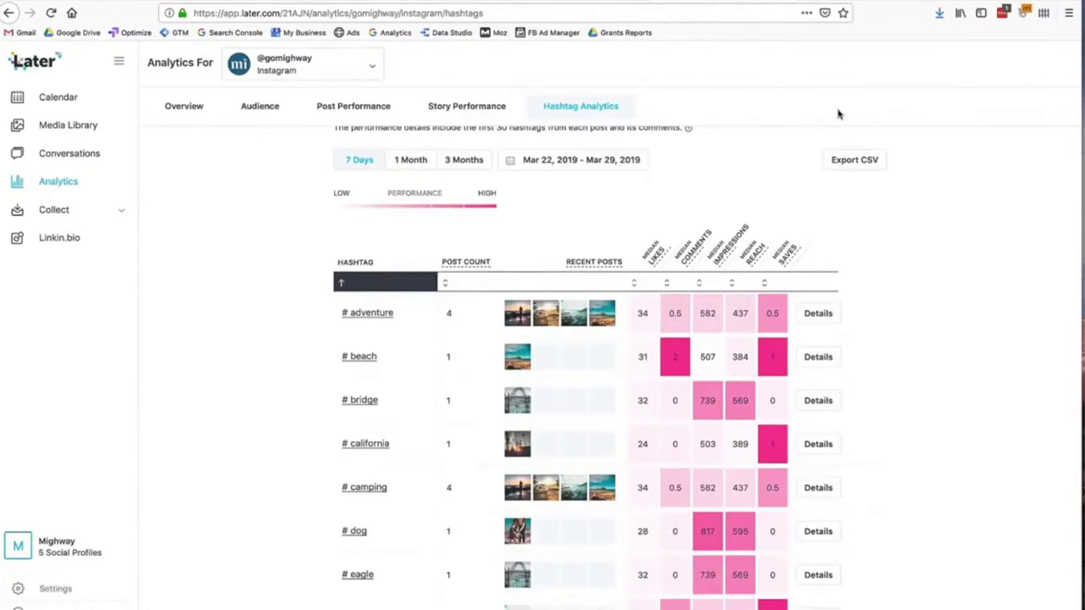
{"action": "scroll", "coordinate": [500, 190], "scroll_direction": "up", "scroll_amount": 2}
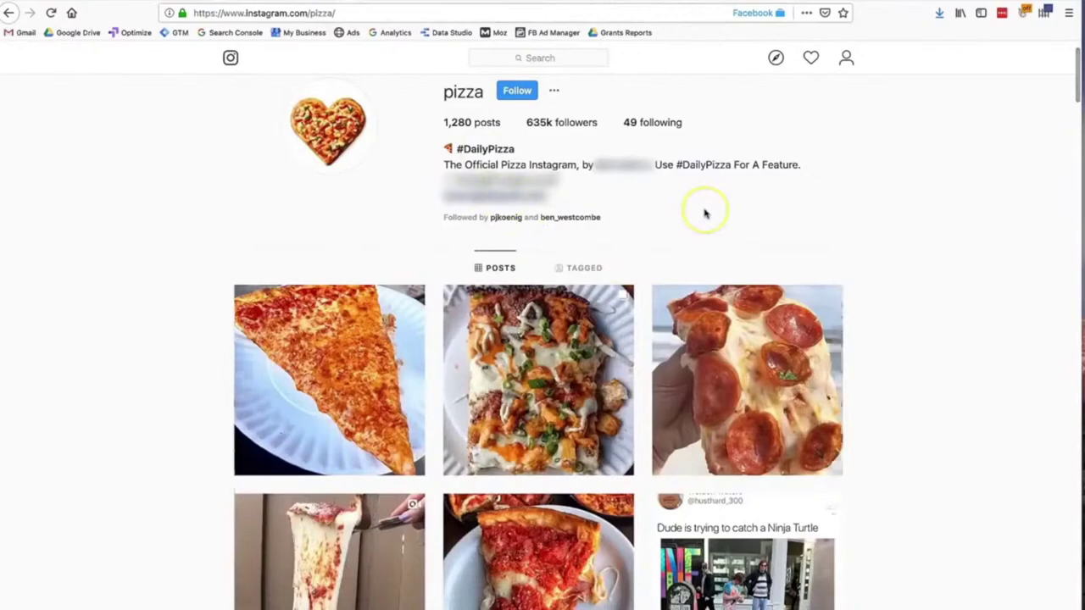
On Instagram, browse the pizza account's post grid to examine its mix of photos and videos, then return to the profile header
{"action": "scroll", "coordinate": [704, 214], "scroll_direction": "down", "scroll_amount": 1}
{"action": "scroll", "coordinate": [704, 214], "scroll_direction": "up", "scroll_amount": 2}
{"action": "scroll", "coordinate": [704, 214], "scroll_direction": "down", "scroll_amount": 3}
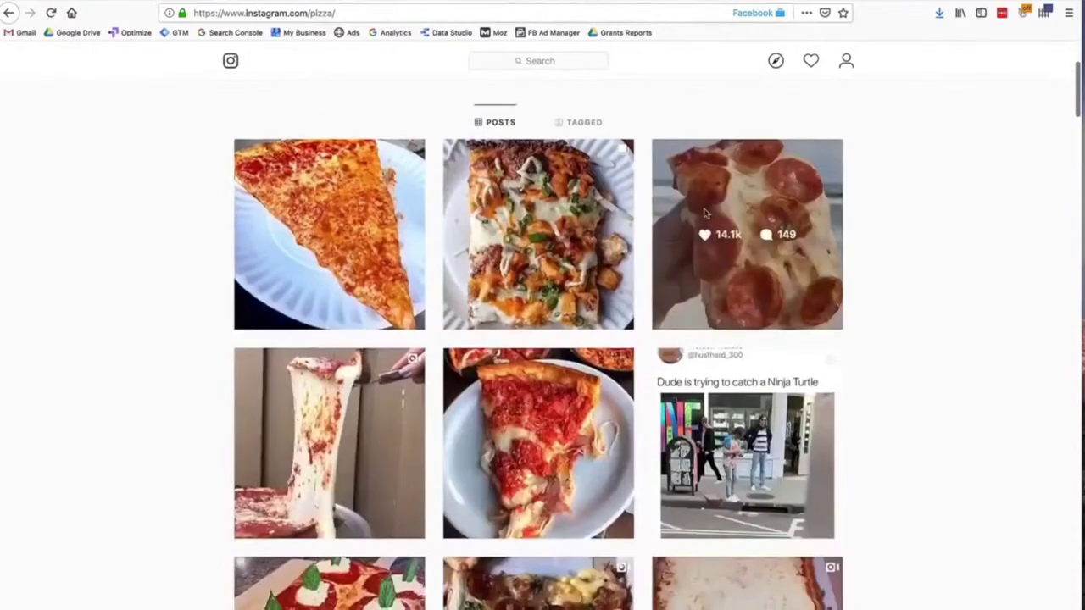
{"action": "scroll", "coordinate": [705, 213], "scroll_direction": "up", "scroll_amount": 3}
{"action": "scroll", "coordinate": [704, 214], "scroll_direction": "down", "scroll_amount": 5}
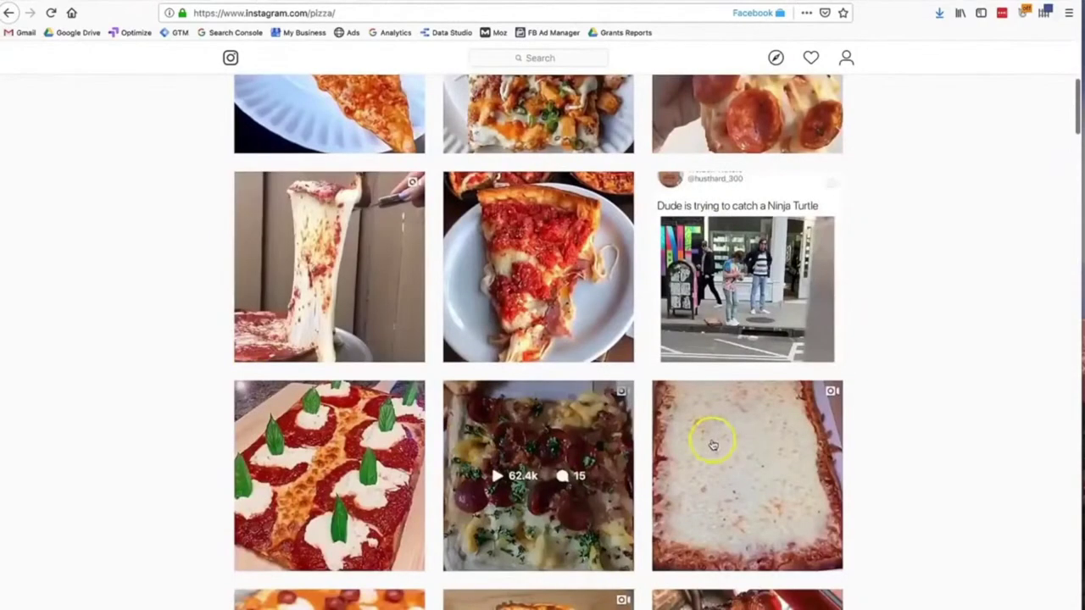
{"action": "scroll", "coordinate": [913, 495], "scroll_direction": "down", "scroll_amount": 1}
{"action": "scroll", "coordinate": [912, 495], "scroll_direction": "down", "scroll_amount": 5}
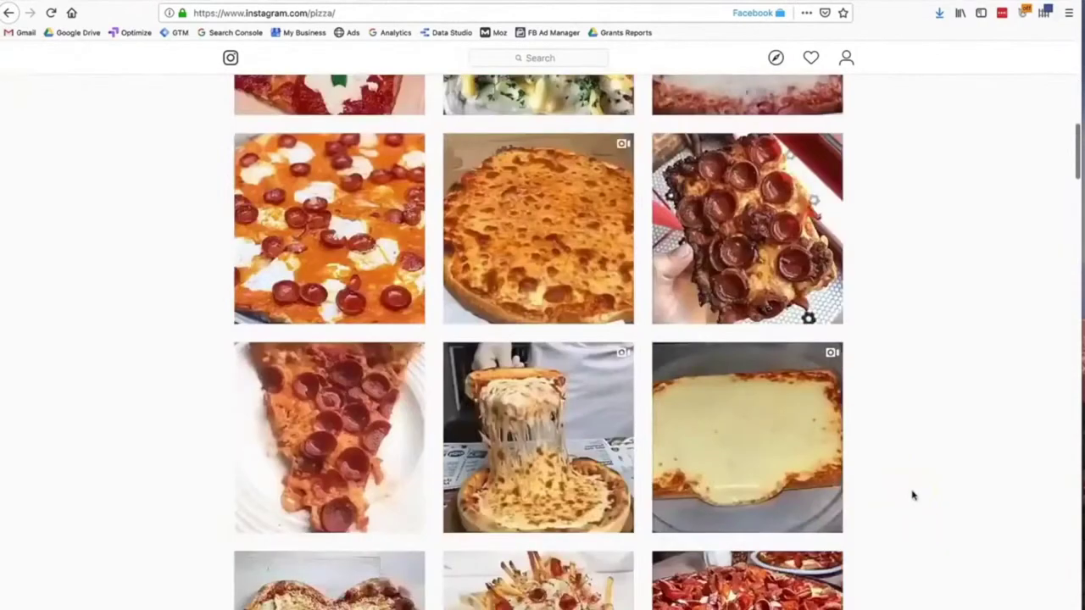
{"action": "scroll", "coordinate": [913, 495], "scroll_direction": "down", "scroll_amount": 10}
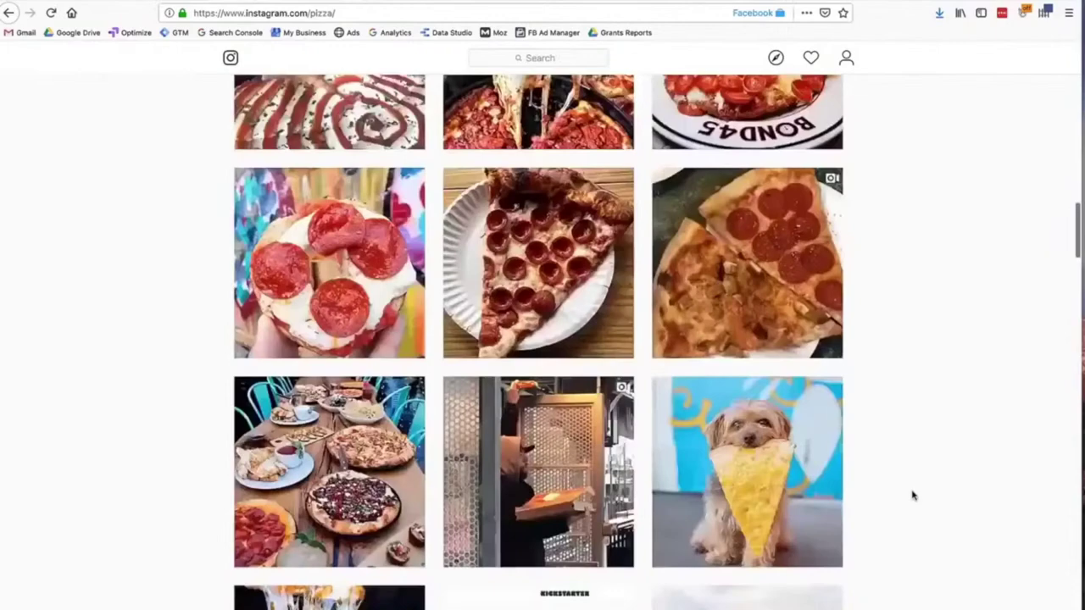
{"action": "scroll", "coordinate": [913, 495], "scroll_direction": "down", "scroll_amount": 3}
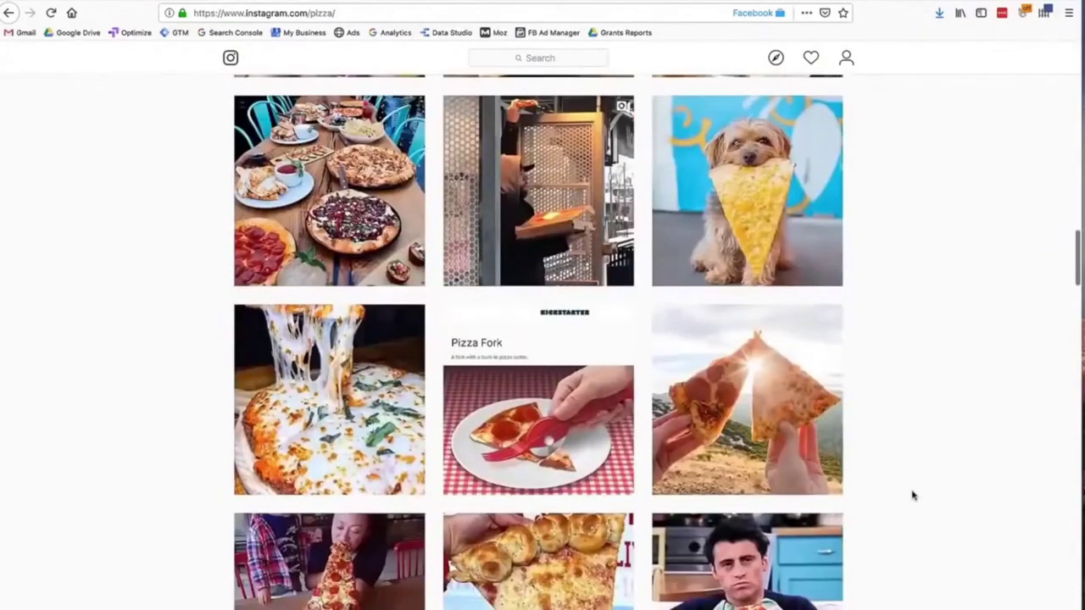
{"action": "scroll", "coordinate": [913, 495], "scroll_direction": "up", "scroll_amount": 20}
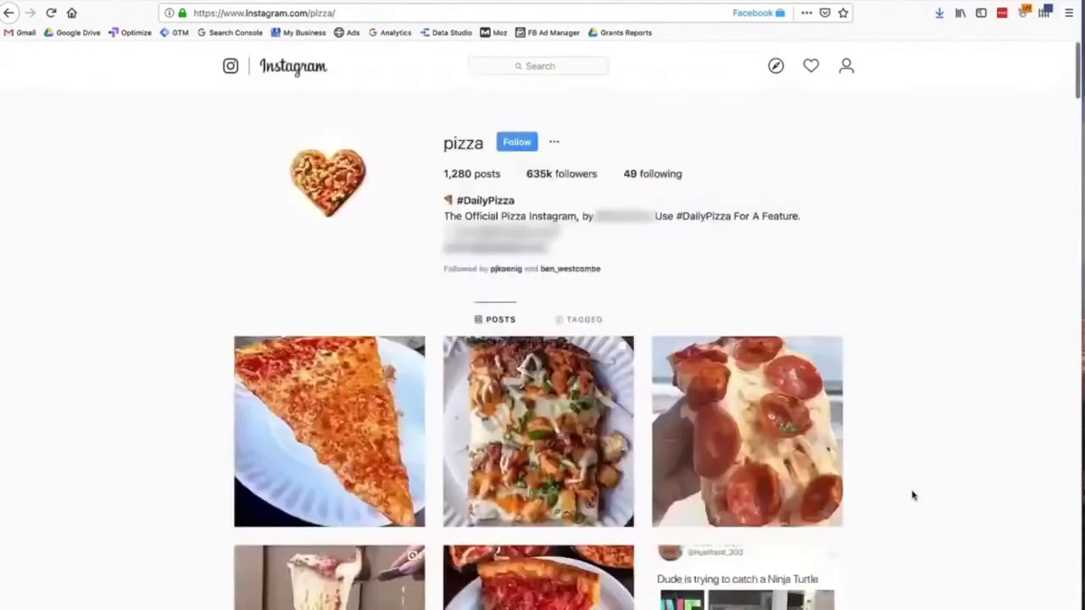